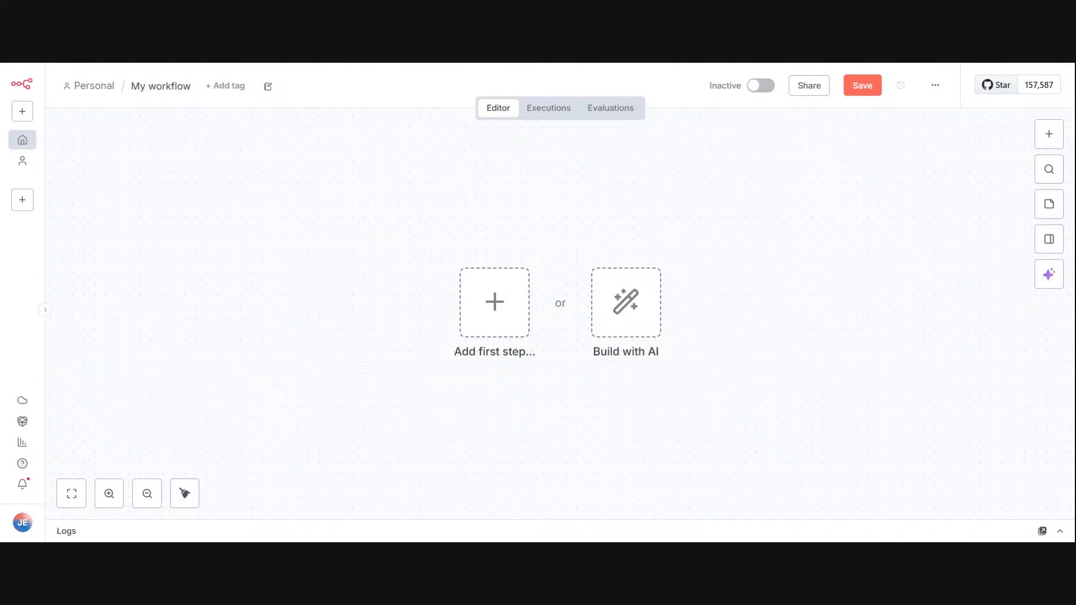
# Step: Add a Code in JavaScript node to the empty workflow and return to the canvas
pyautogui.click(1048, 134)
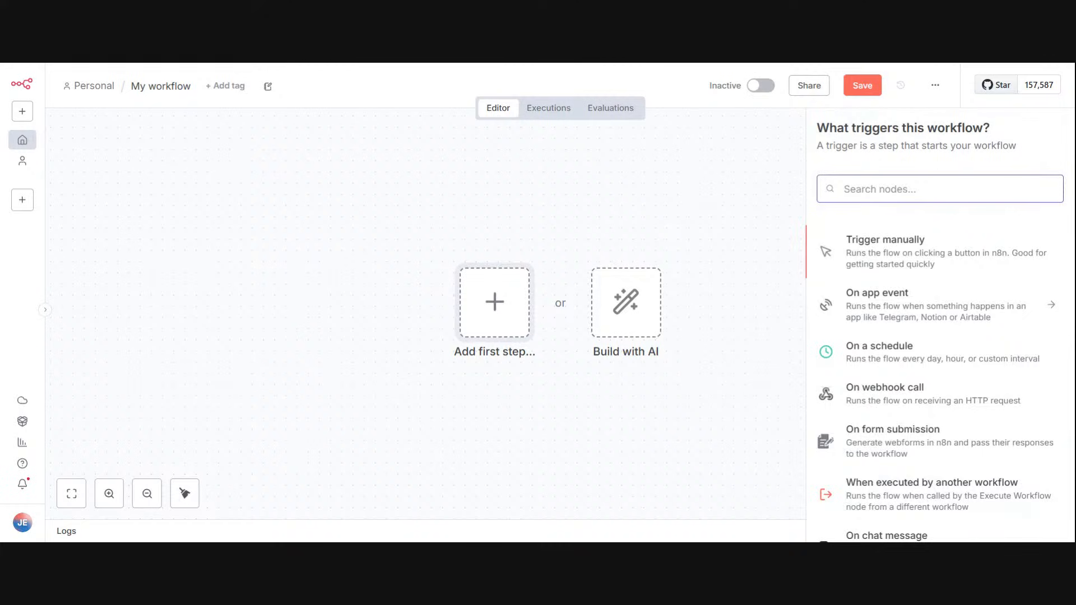
pyautogui.write('c')
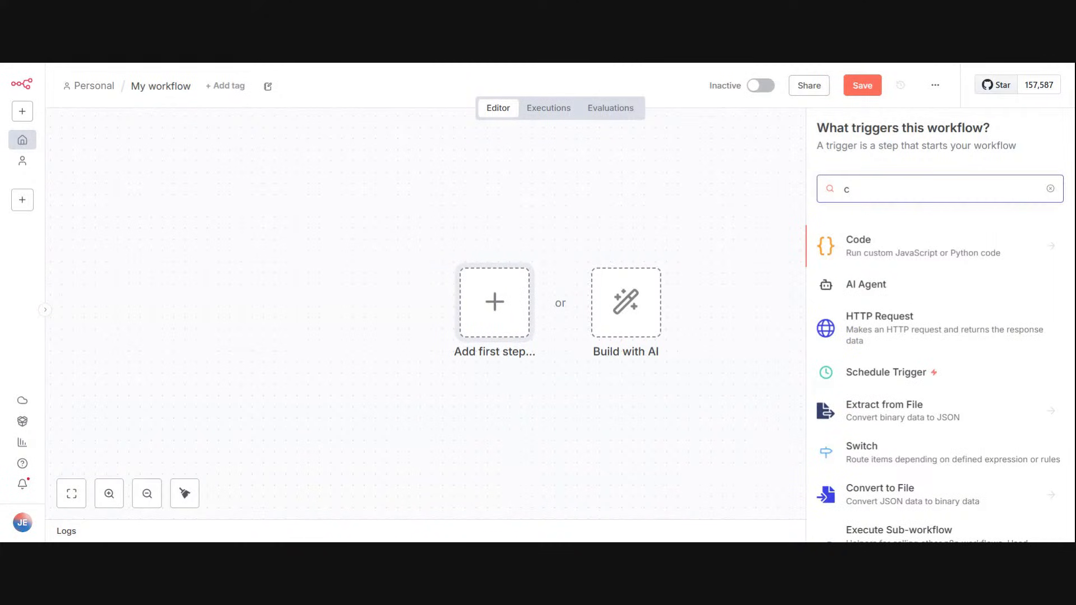
pyautogui.click(895, 239)
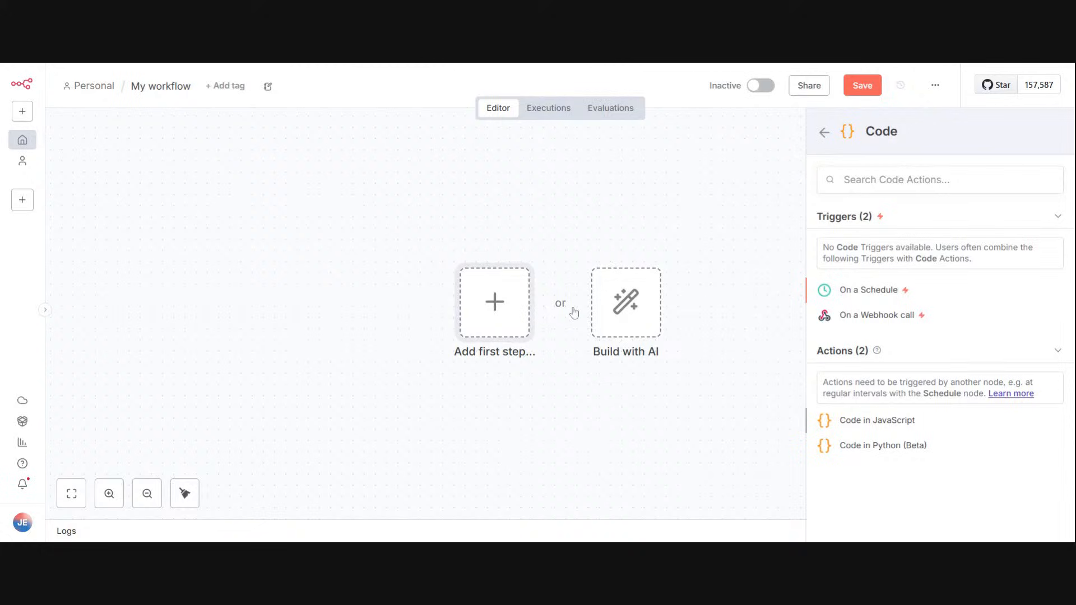
pyautogui.click(906, 421)
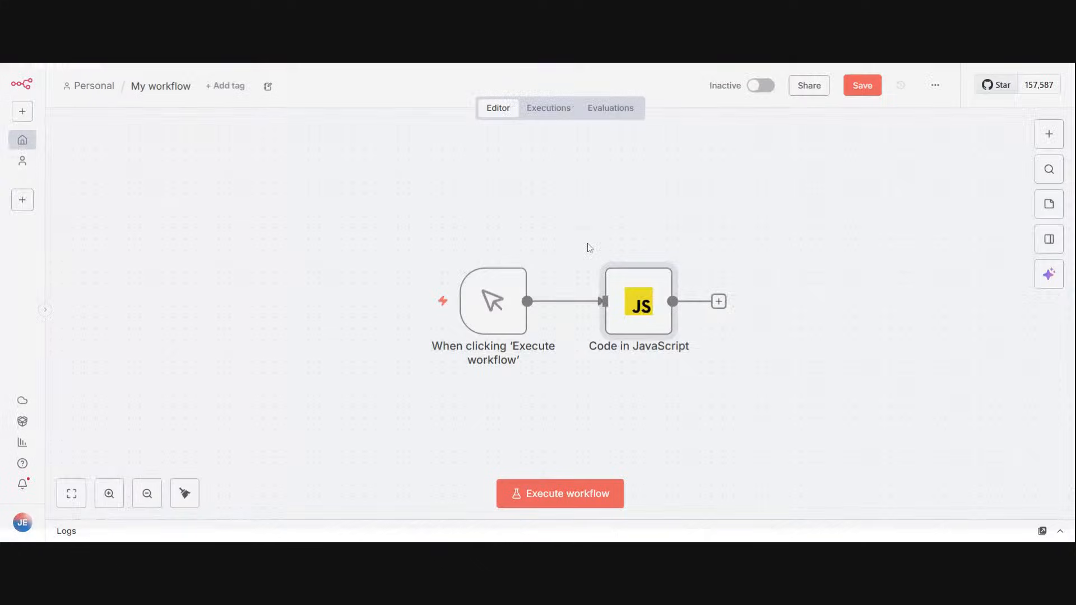
pyautogui.click(870, 89)
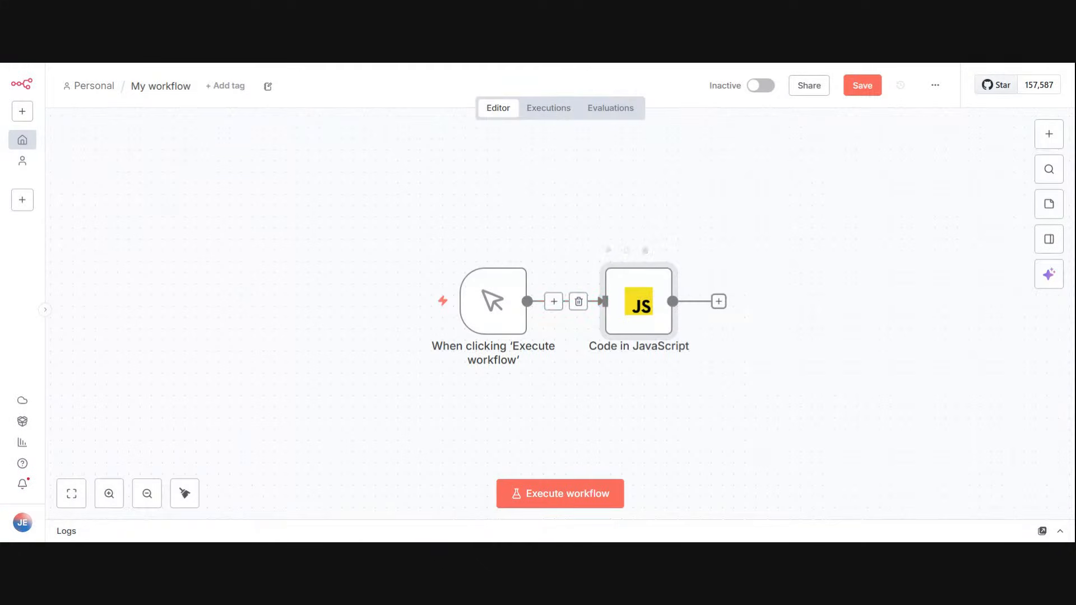
# Step: Remove the manual trigger and its connection, and move the Code in JavaScript node toward the trigger's former place
pyautogui.click(577, 302)
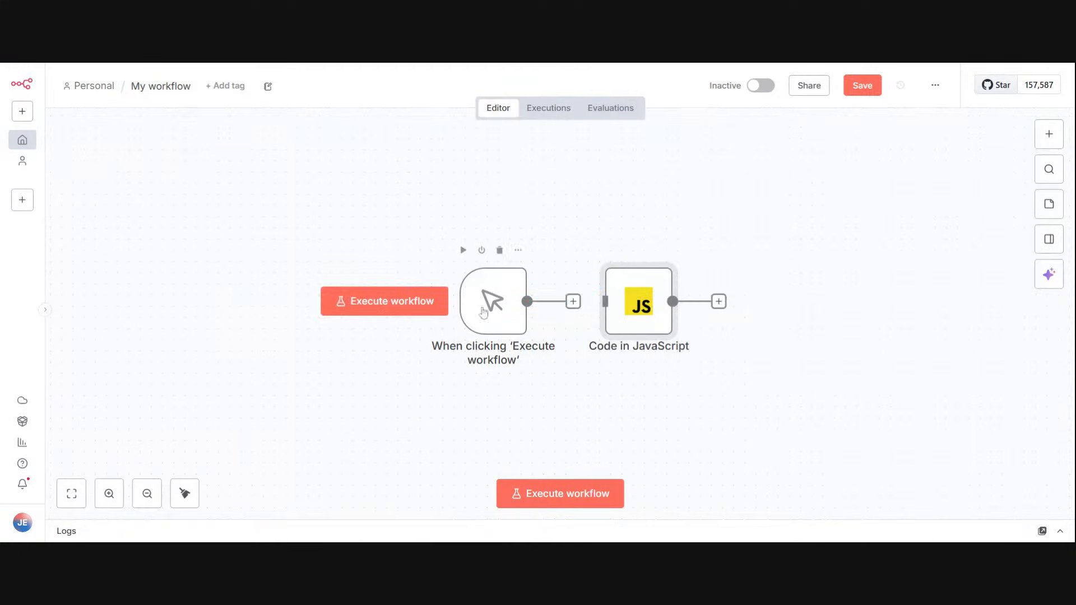
pyautogui.click(499, 250)
pyautogui.moveTo(622, 309); pyautogui.dragTo(510, 297)
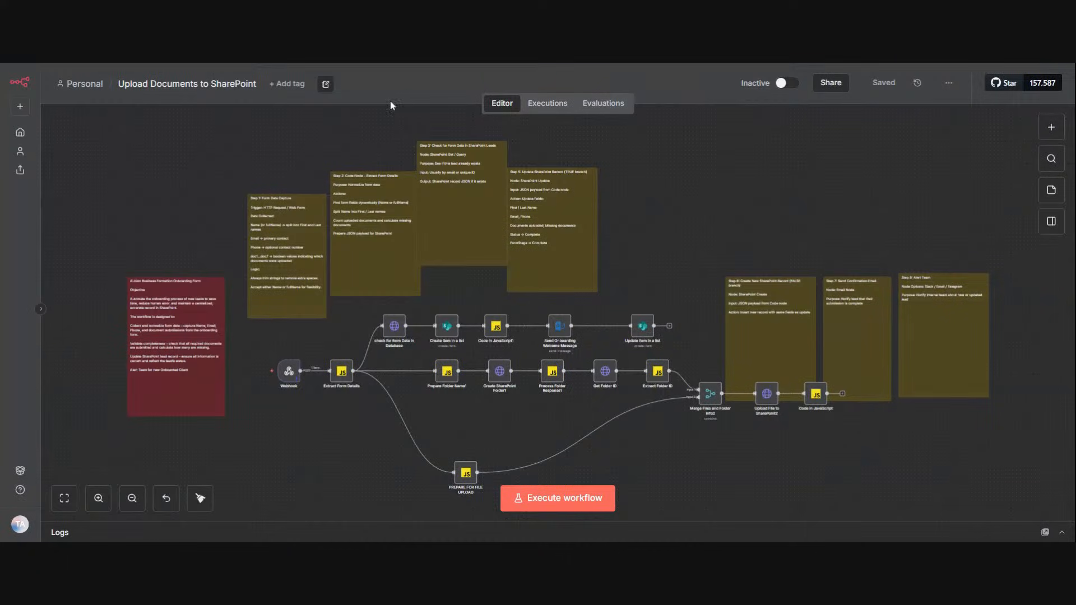
# Step: Examine the nodes and branches of the Upload Documents to SharePoint workflow, both close up and as a whole
pyautogui.click(101, 500)
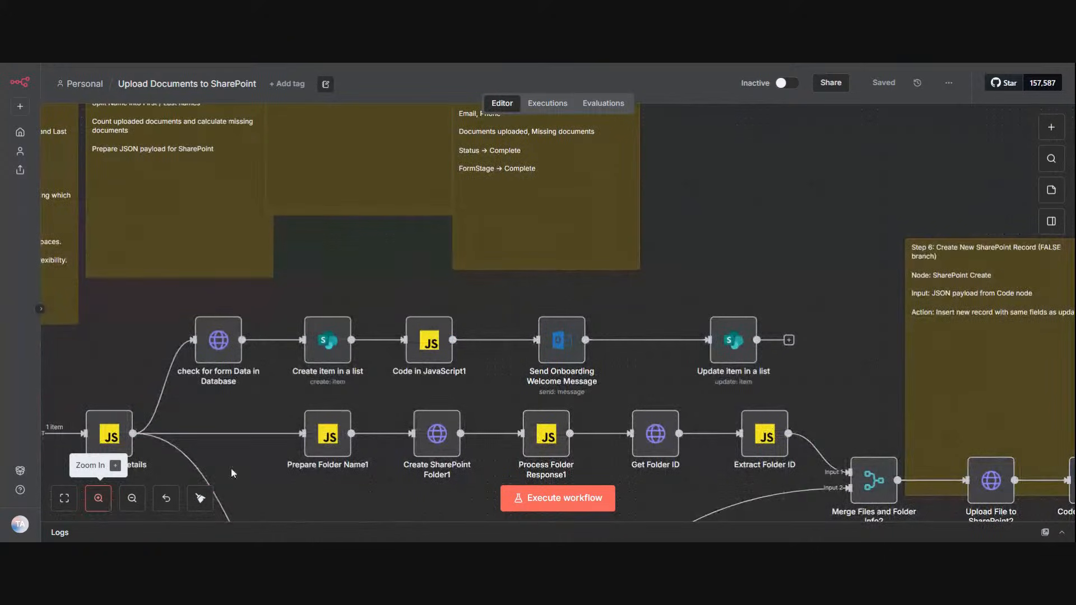
pyautogui.click(101, 500)
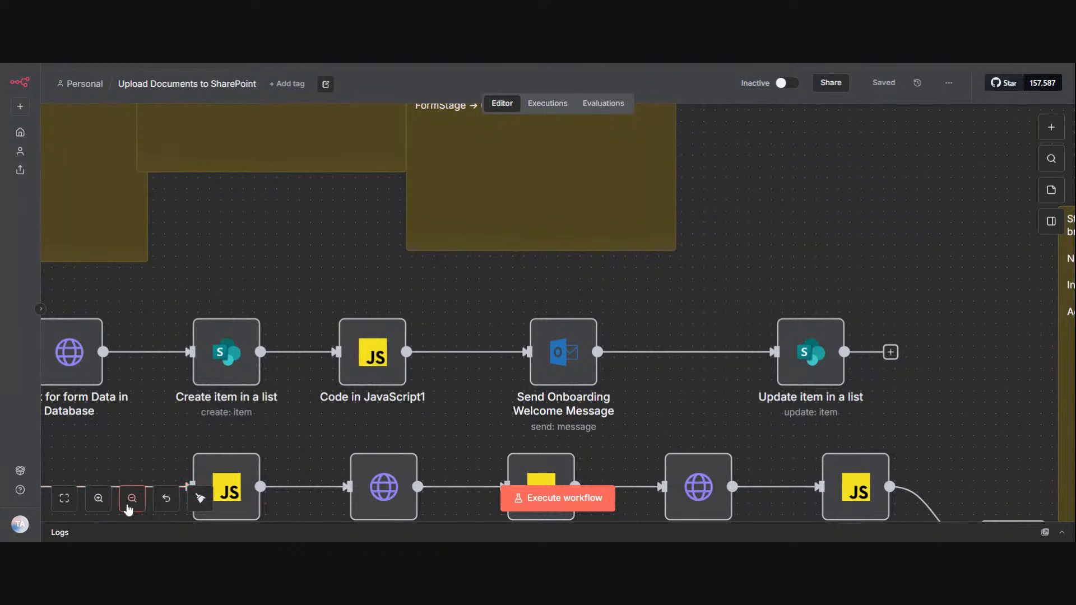
pyautogui.click(130, 500)
pyautogui.click(131, 501)
pyautogui.click(130, 500)
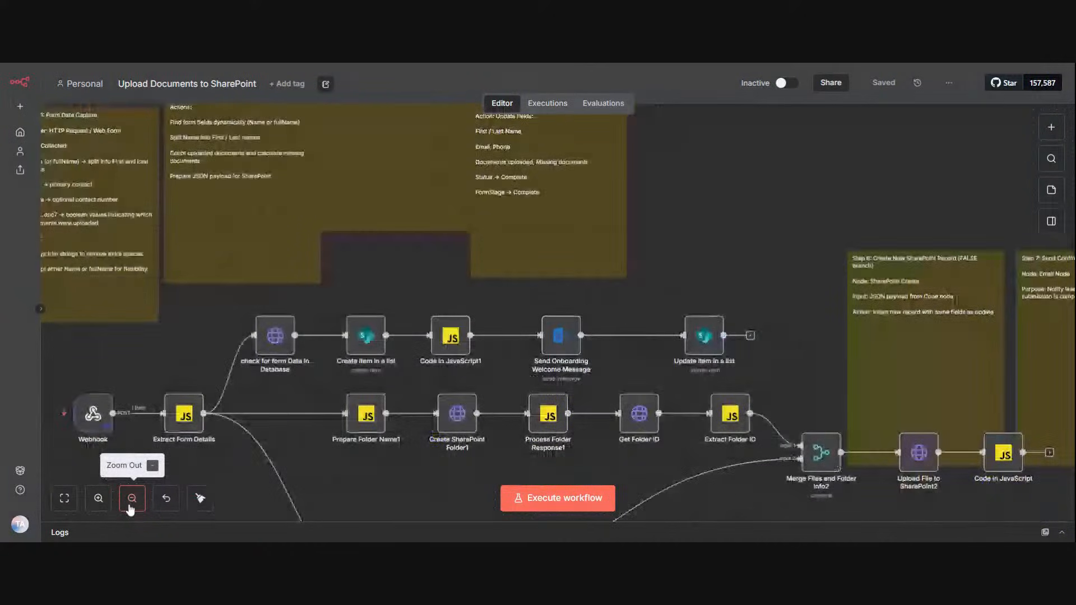
pyautogui.click(96, 504)
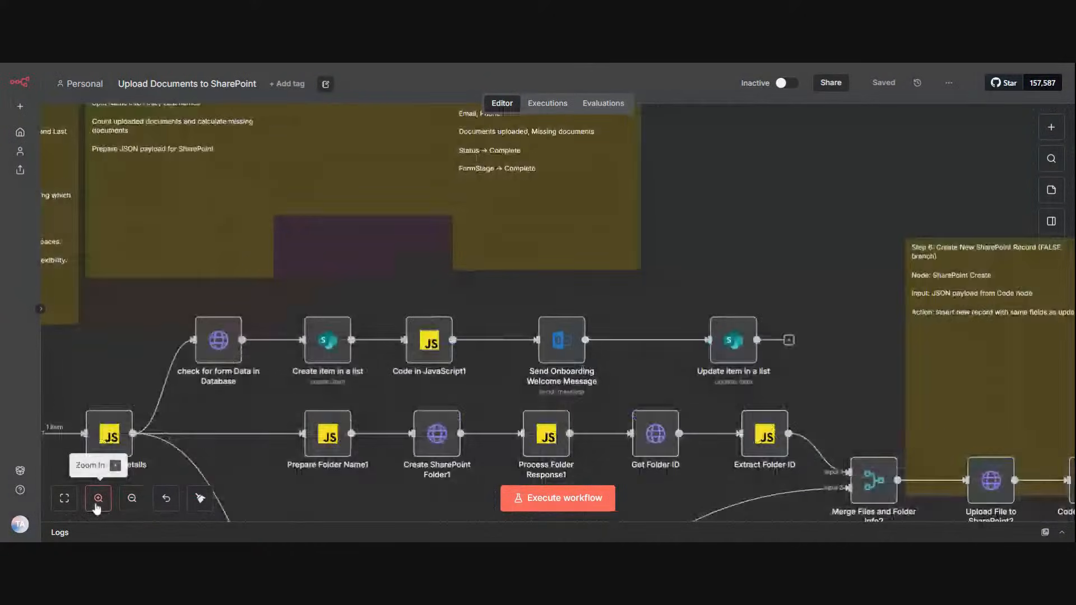
pyautogui.click(63, 500)
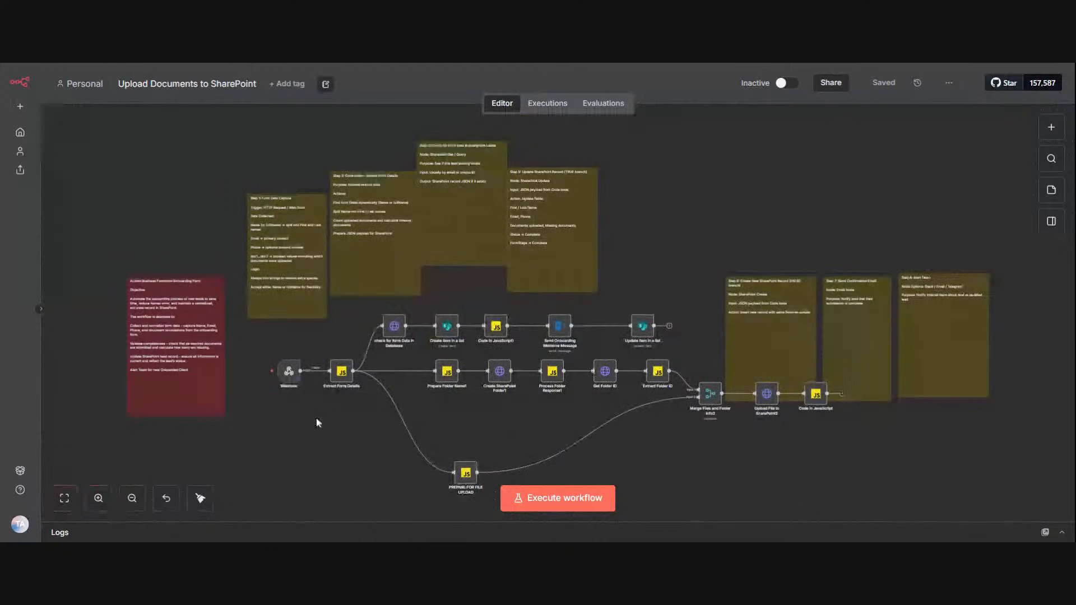
# Step: Open the Extract Form Details node and review the incoming webhook data, from the headers to the uploaded files
pyautogui.scroll(4, 325, 409)
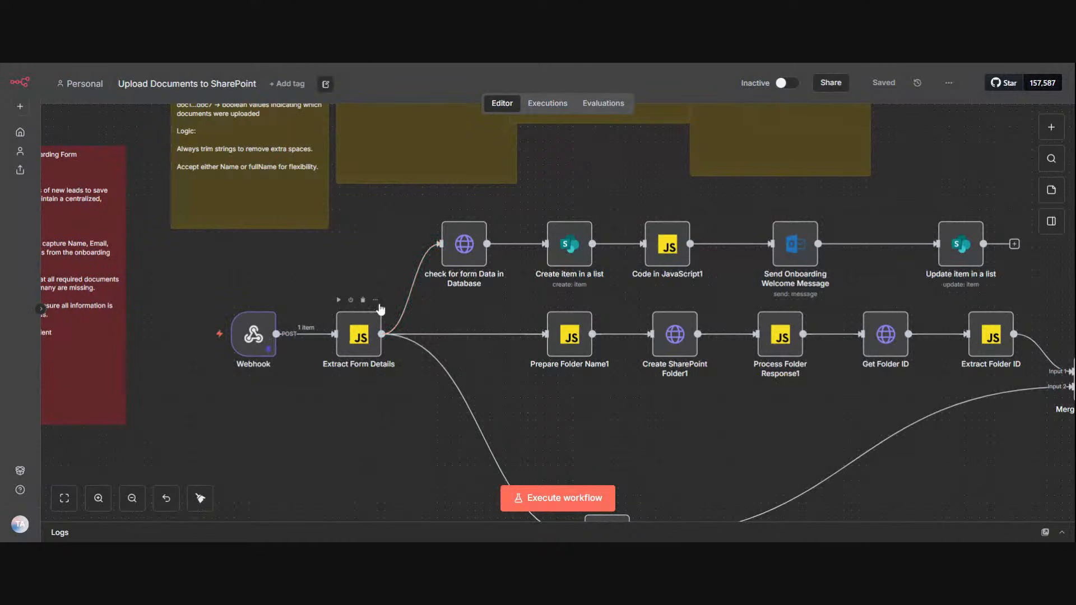
pyautogui.click(376, 303)
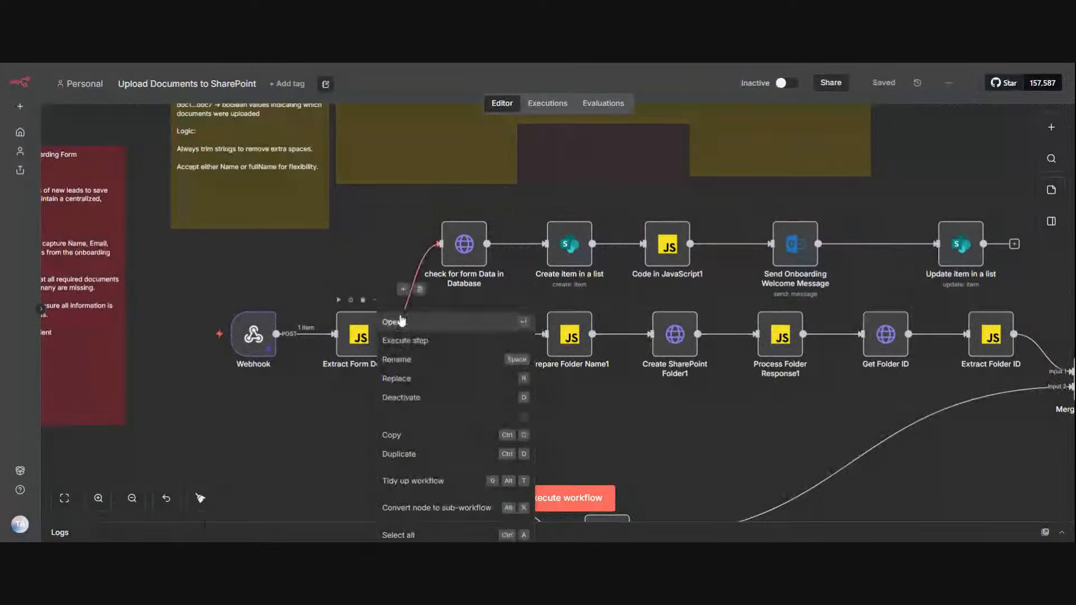
pyautogui.click(395, 322)
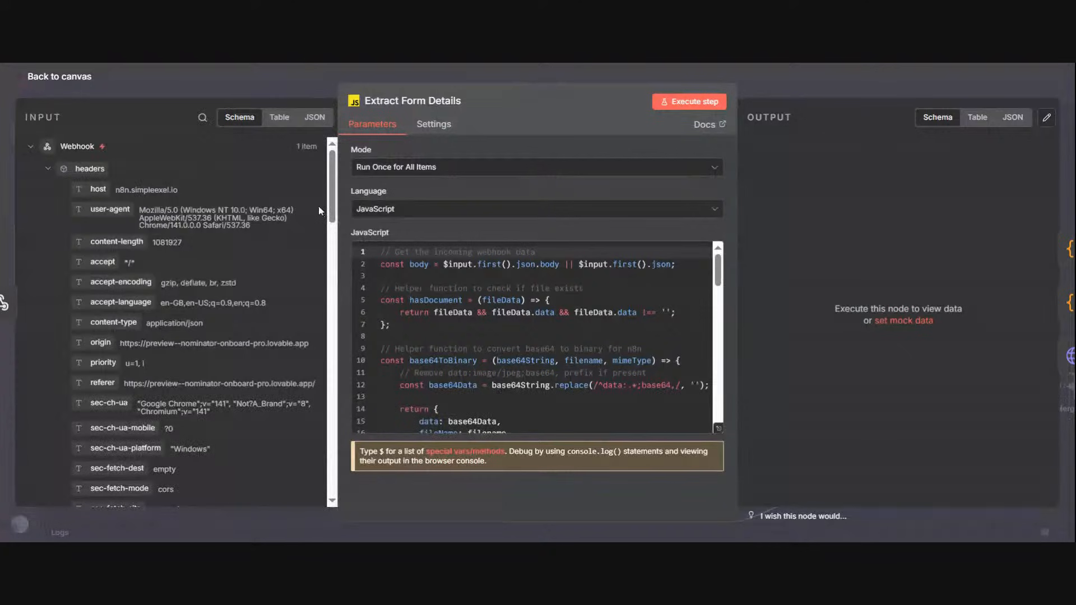
pyautogui.moveTo(329, 203); pyautogui.dragTo(342, 541)
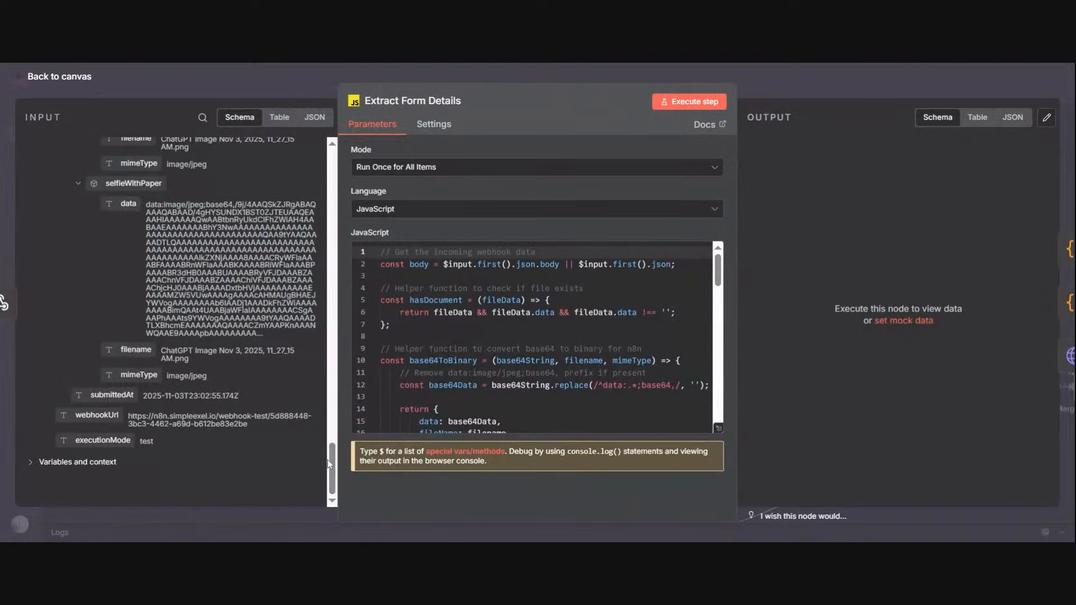
pyautogui.moveTo(331, 459); pyautogui.dragTo(312, 375)
pyautogui.scroll(3, 312, 371)
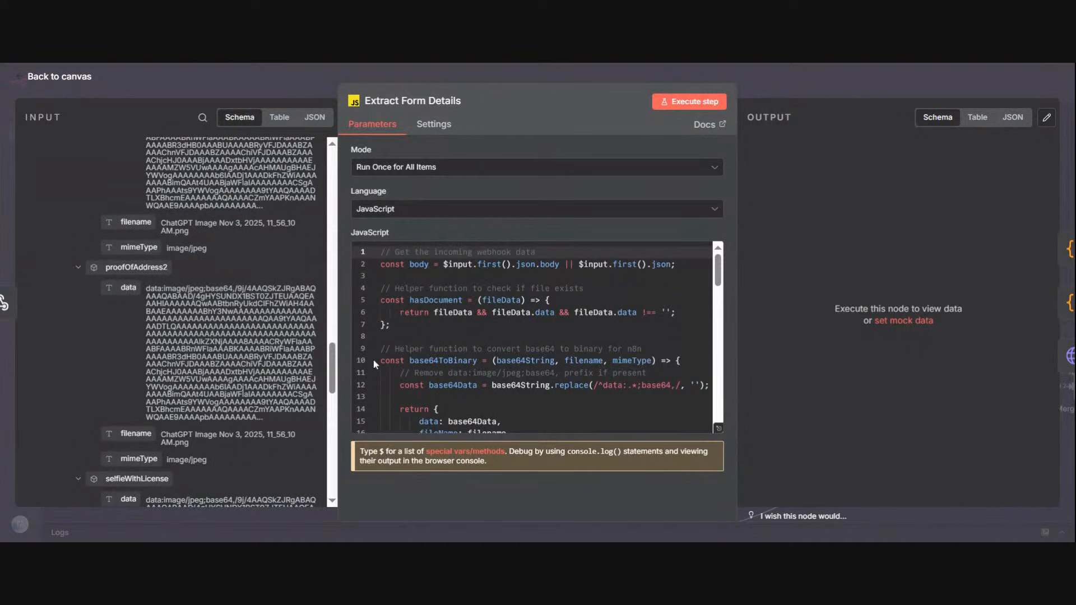
pyautogui.moveTo(330, 368); pyautogui.dragTo(318, 161)
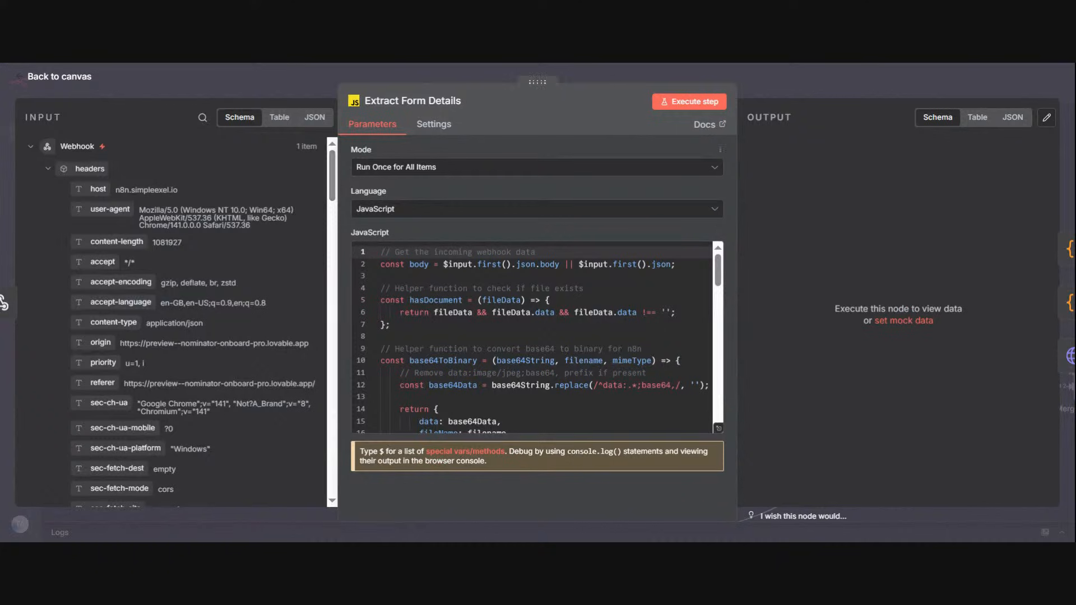
# Step: Execute the Extract Form Details step and return to the canvas
pyautogui.click(659, 107)
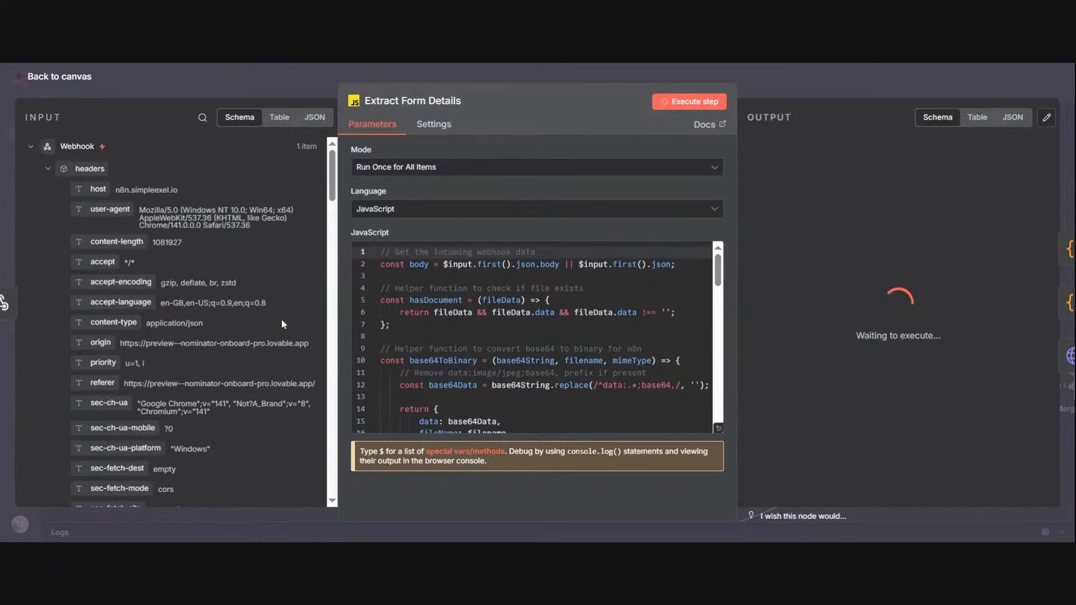
pyautogui.press('Escape')
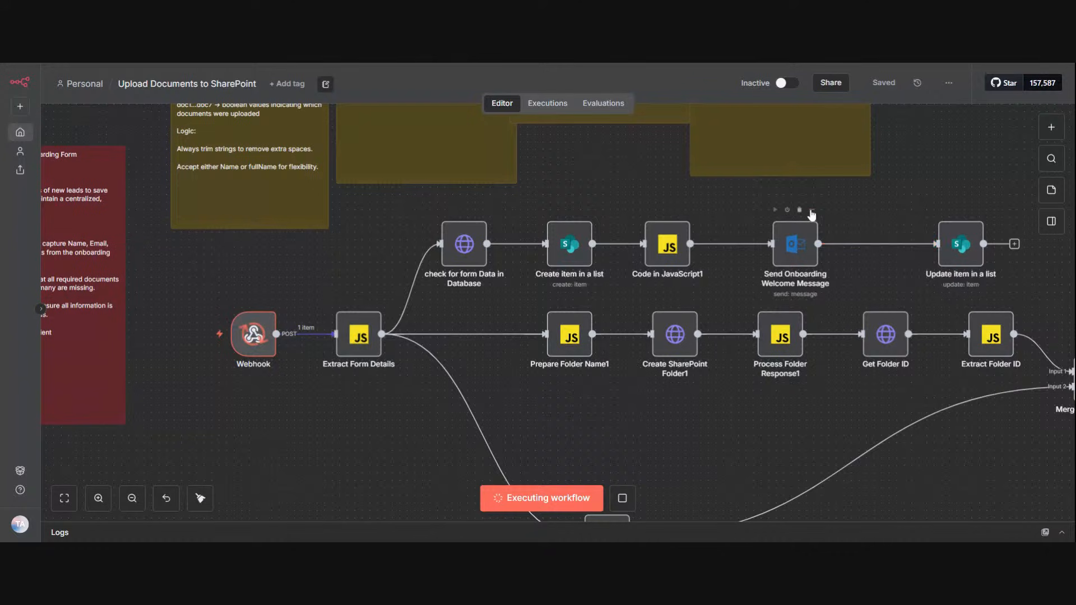
pyautogui.click(810, 212)
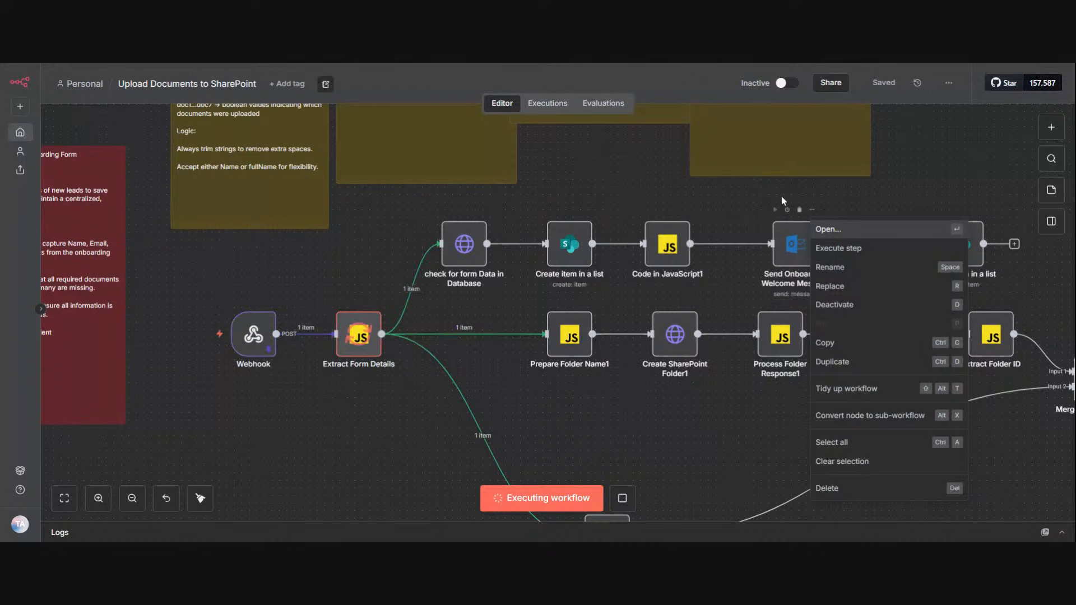
pyautogui.click(376, 303)
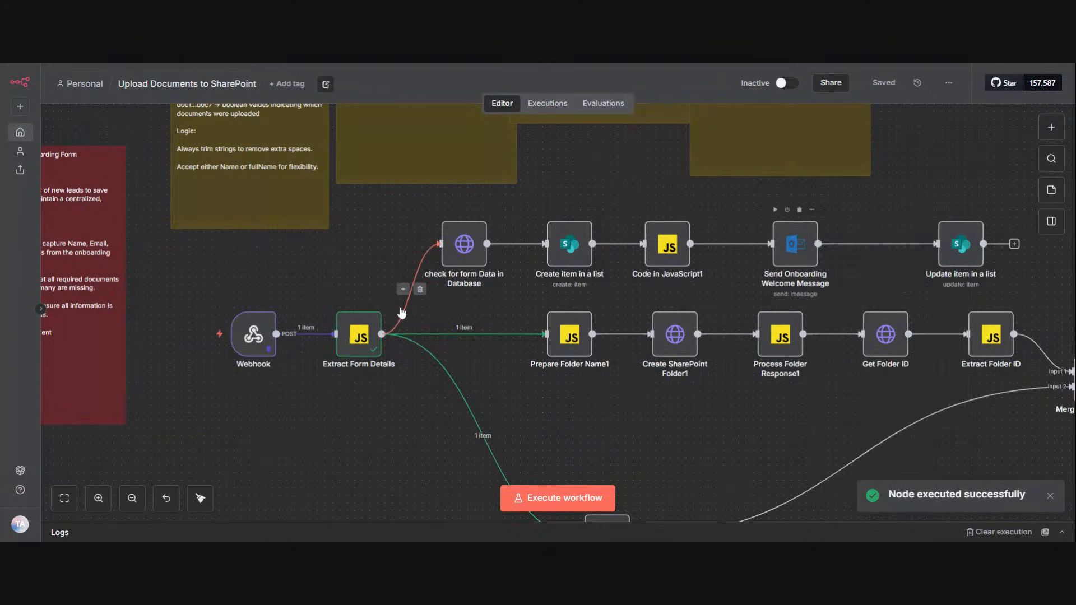
# Step: Reopen the Extract Form Details node, compare its binary output documents with the uploaded files in the webhook input, and close it
pyautogui.click(376, 300)
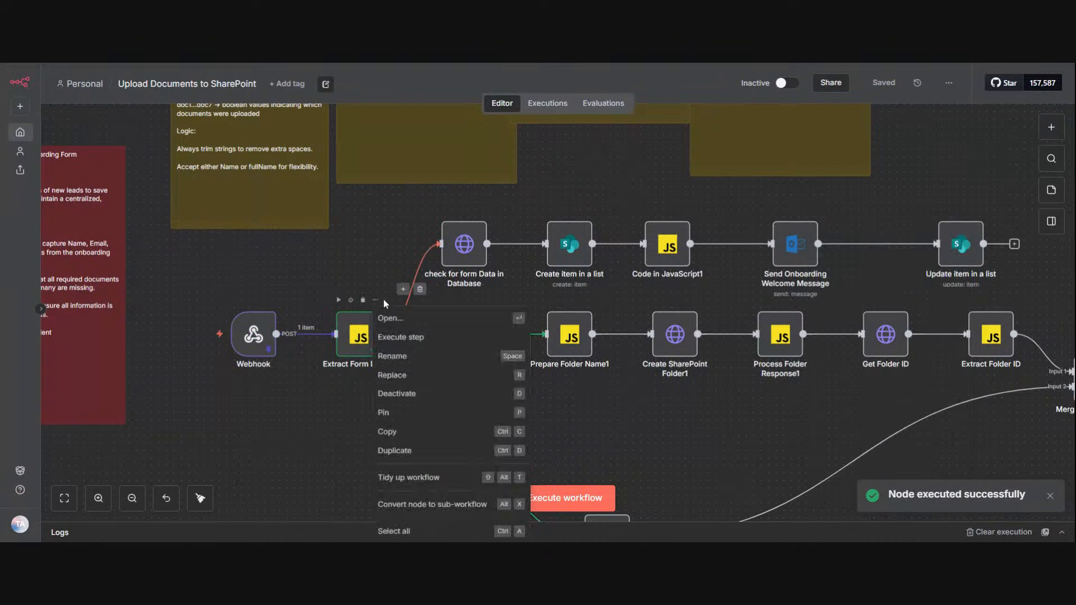
pyautogui.click(401, 323)
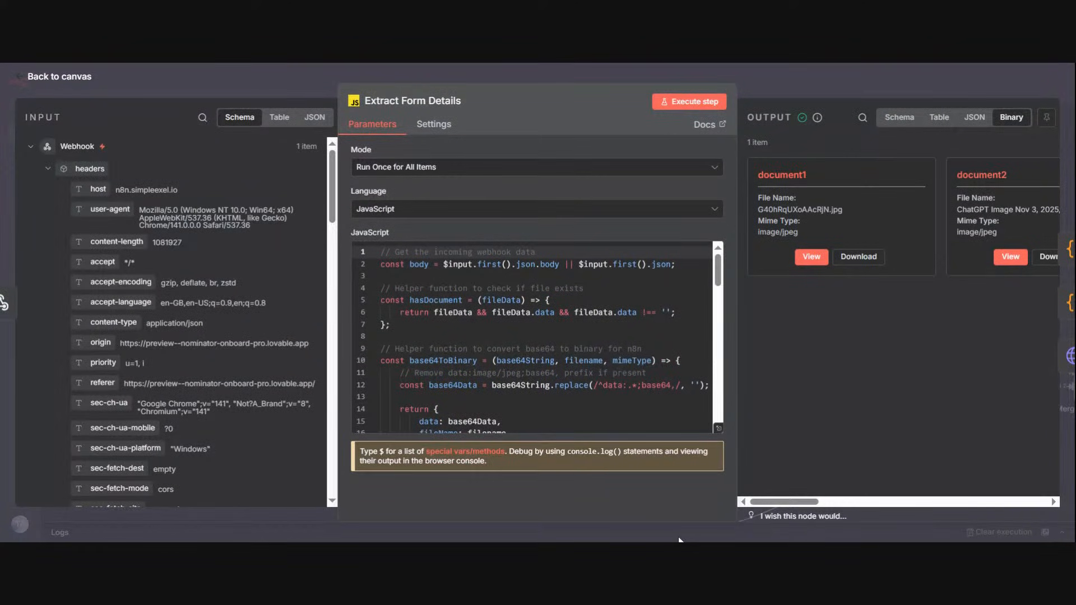
pyautogui.hscroll(15, 921, 472)
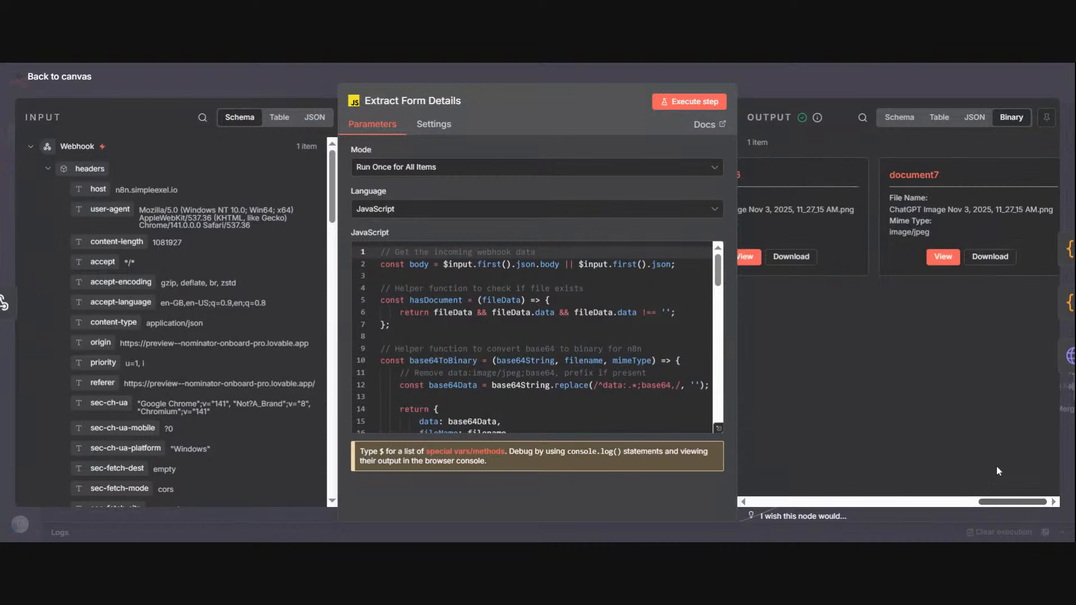
pyautogui.hscroll(-15, 1012, 453)
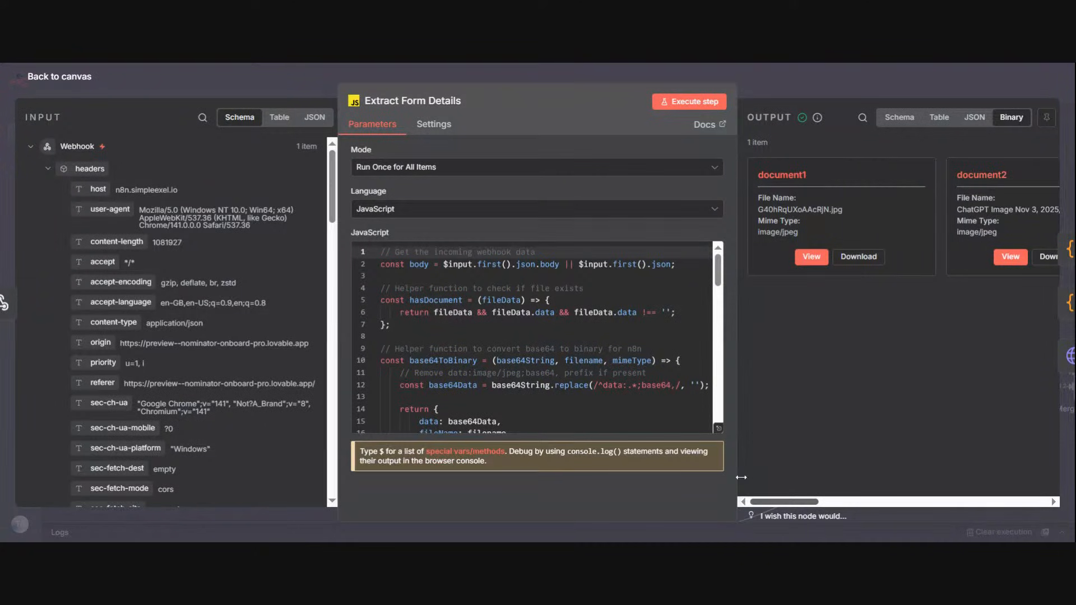
pyautogui.hscroll(12, 800, 504)
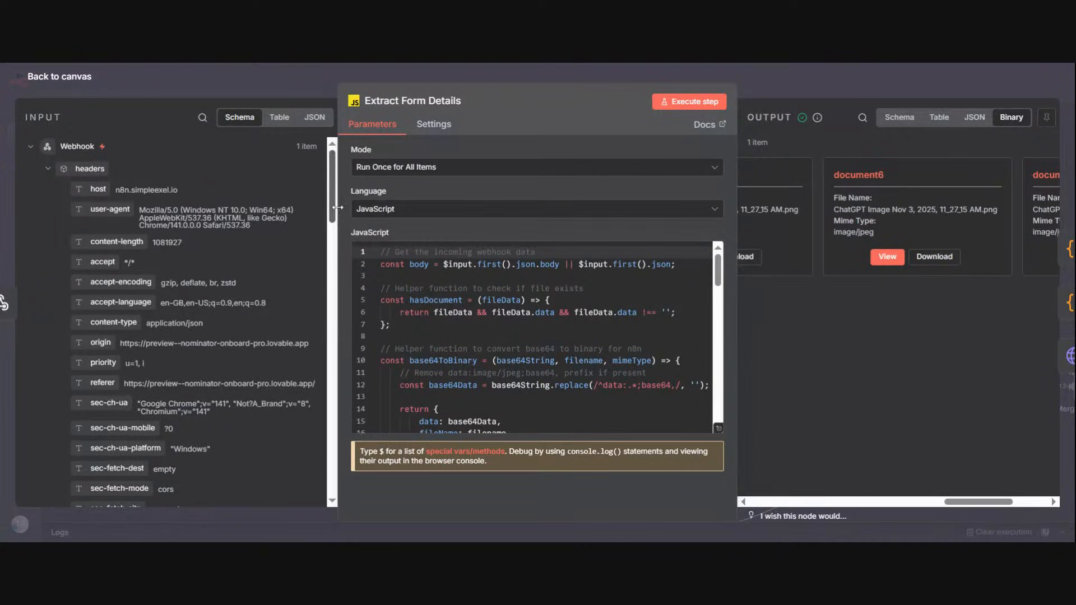
pyautogui.scroll(-10, 332, 203)
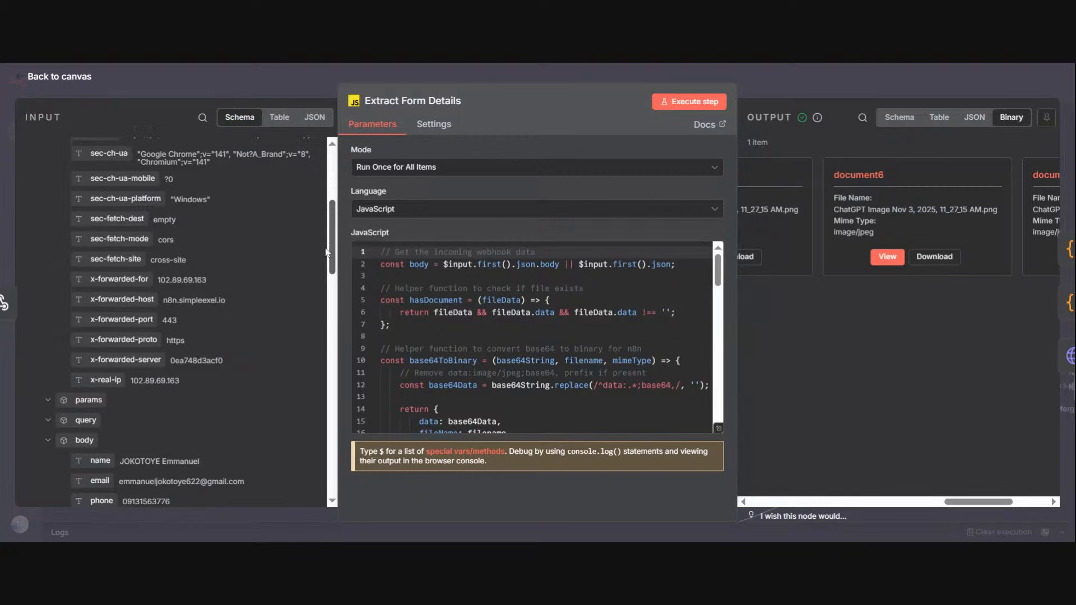
pyautogui.scroll(-5, 296, 362)
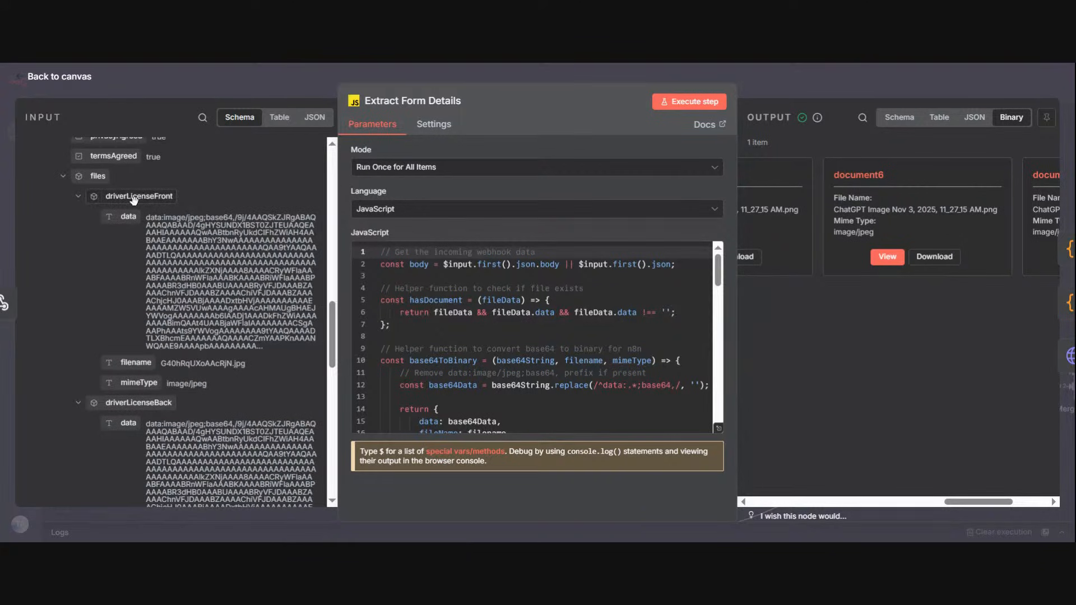
pyautogui.scroll(-6, 310, 445)
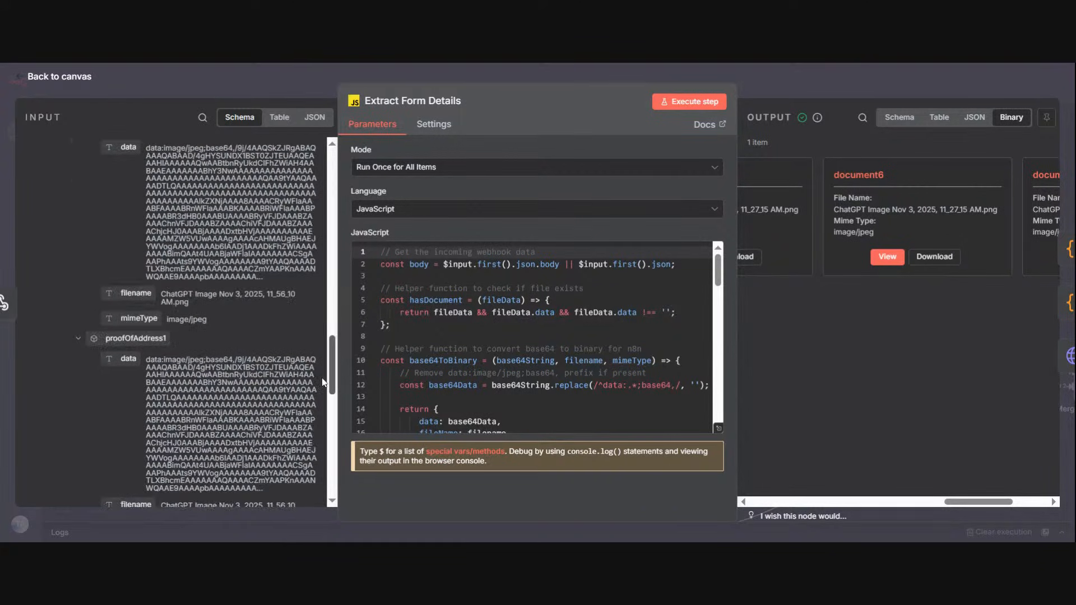
pyautogui.scroll(-5, 303, 483)
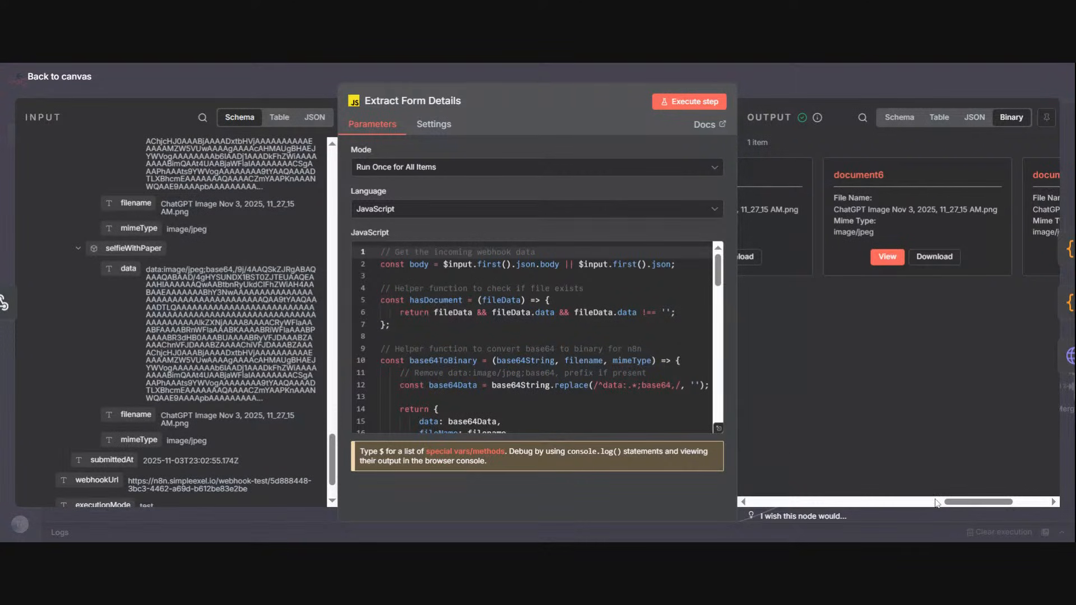
pyautogui.moveTo(961, 501); pyautogui.dragTo(749, 75)
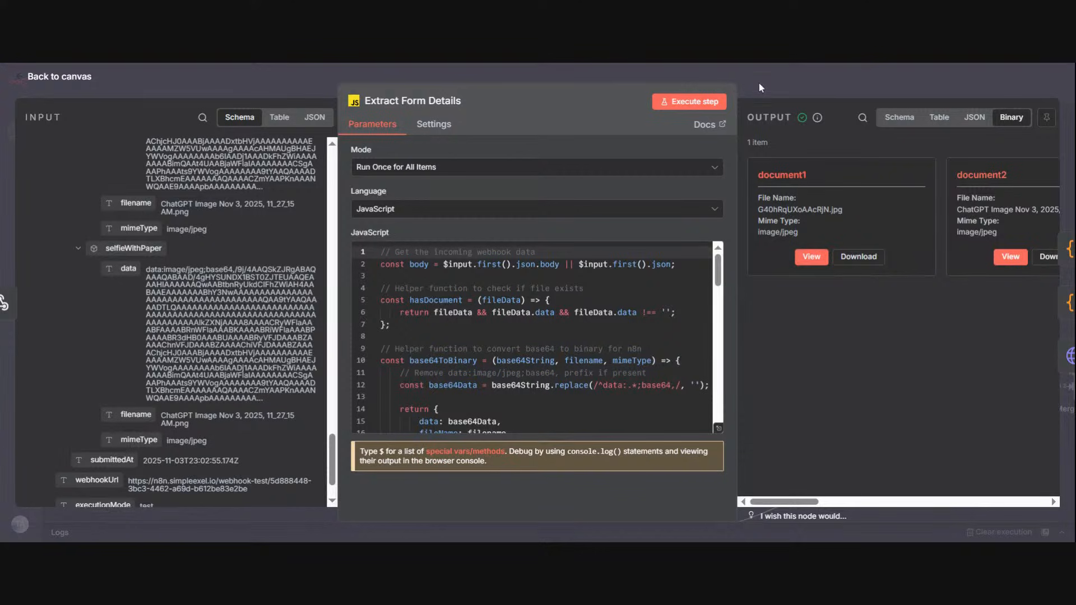
pyautogui.click(772, 89)
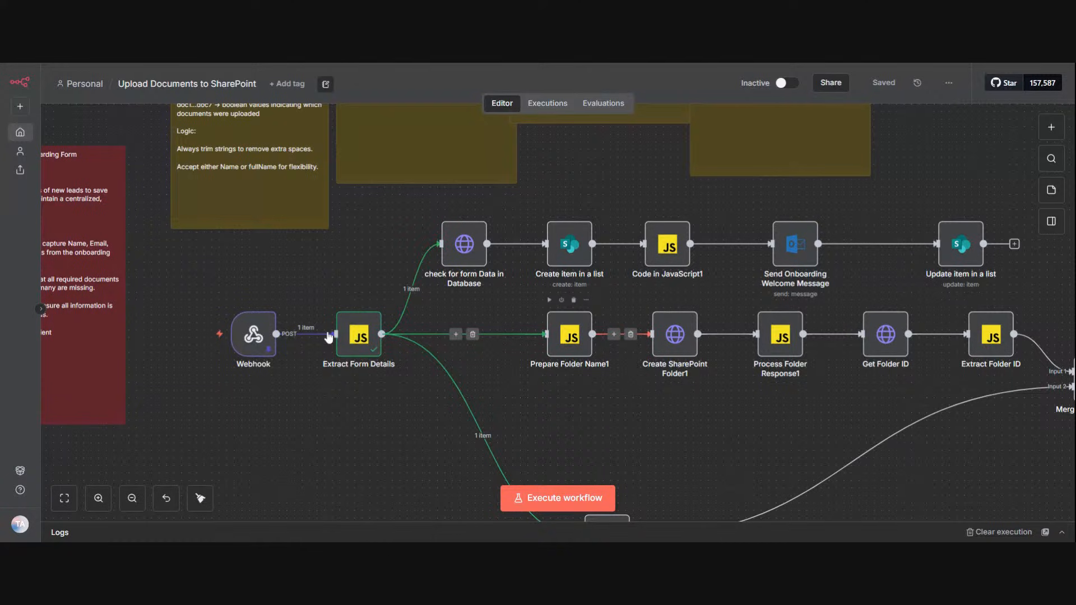
pyautogui.rightClick(586, 322)
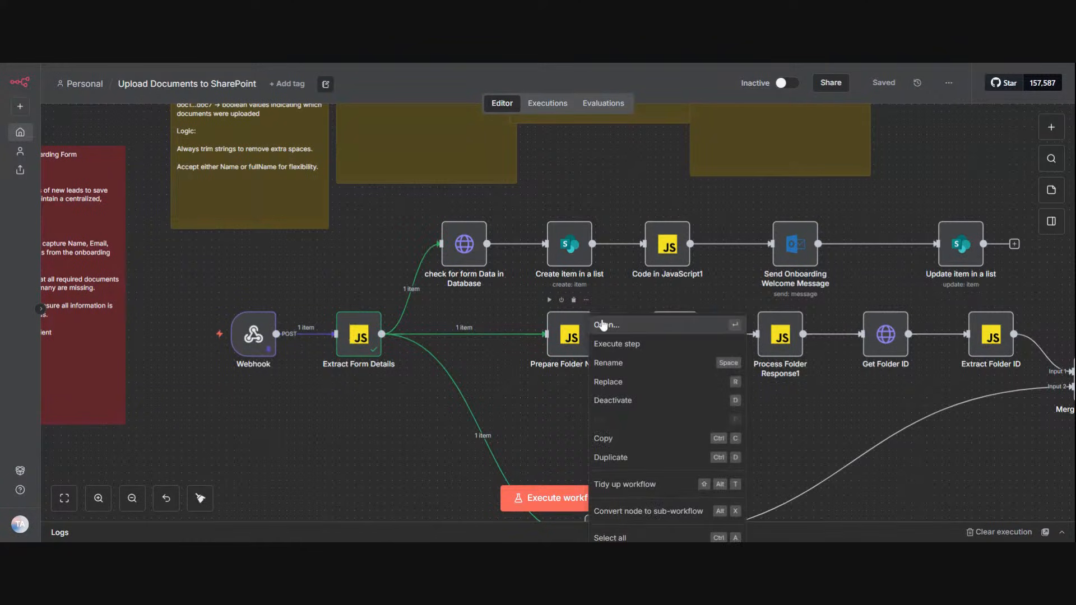
pyautogui.click(527, 383)
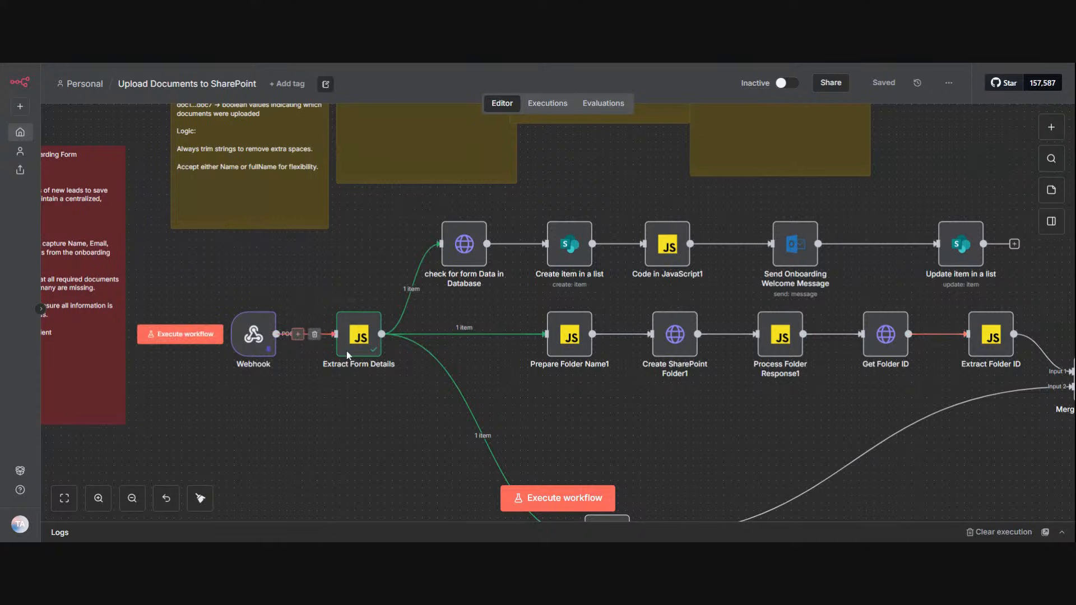
# Step: Open the Webhook node, review its pinned output from the headers to the submitted form fields, and return to the canvas
pyautogui.rightClick(274, 314)
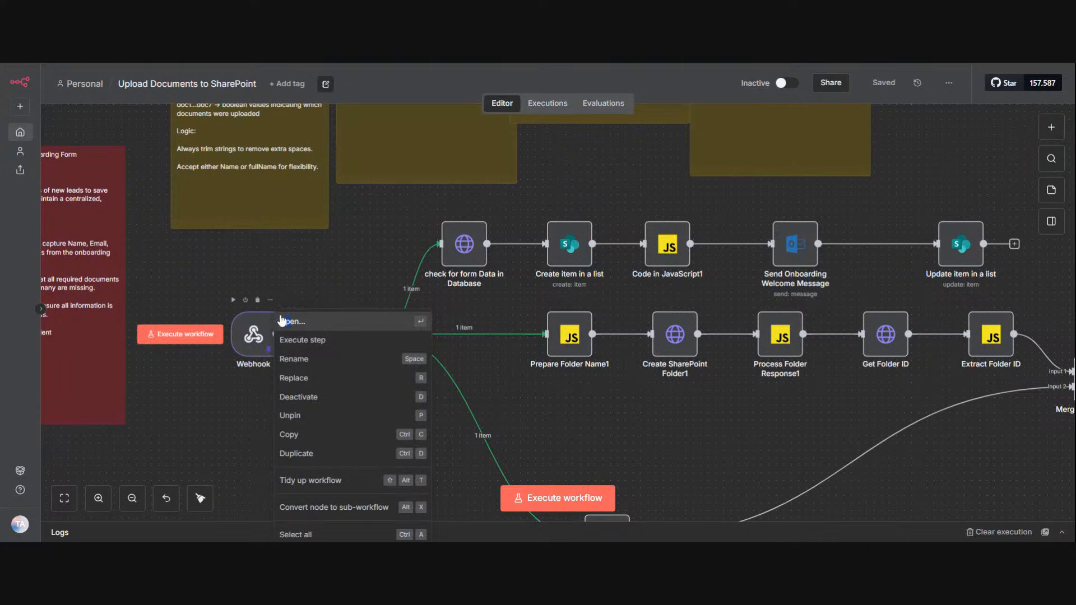
pyautogui.click(282, 321)
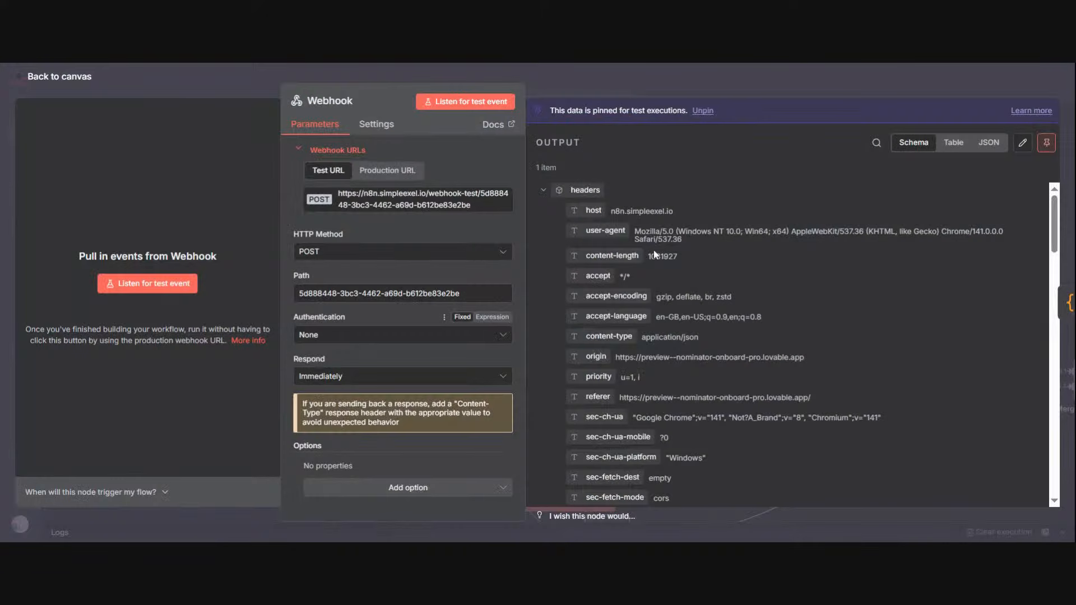
pyautogui.scroll(-10, 1042, 336)
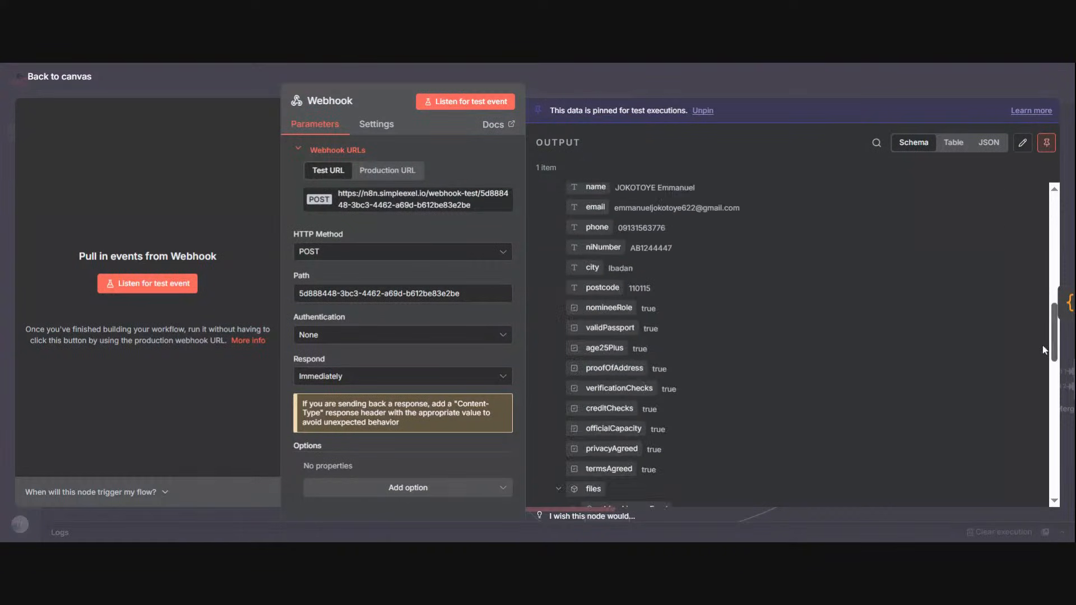
pyautogui.click(779, 82)
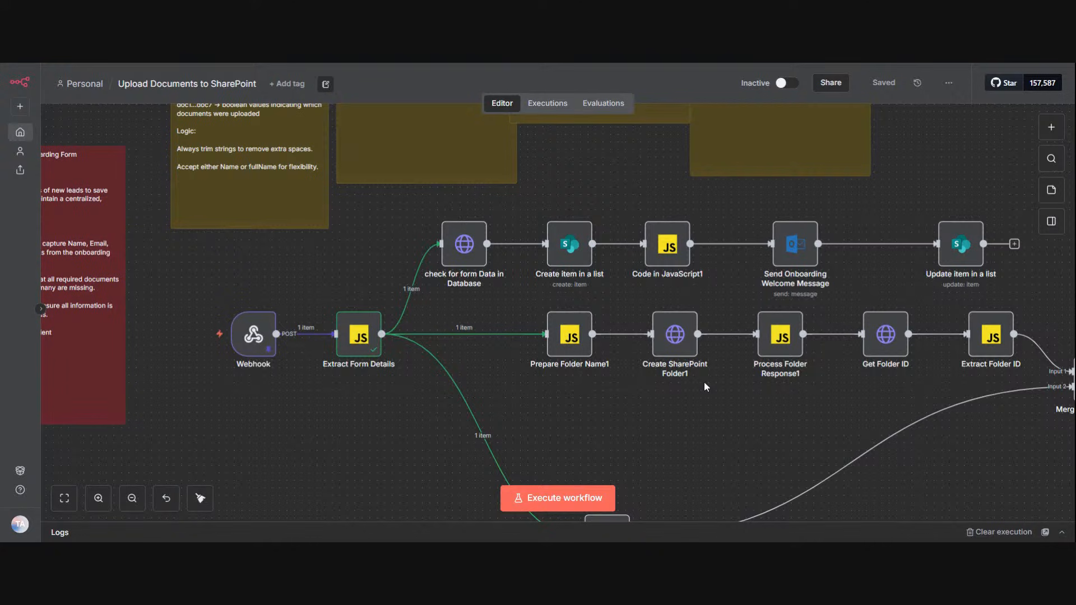
pyautogui.scroll(-4, 703, 383)
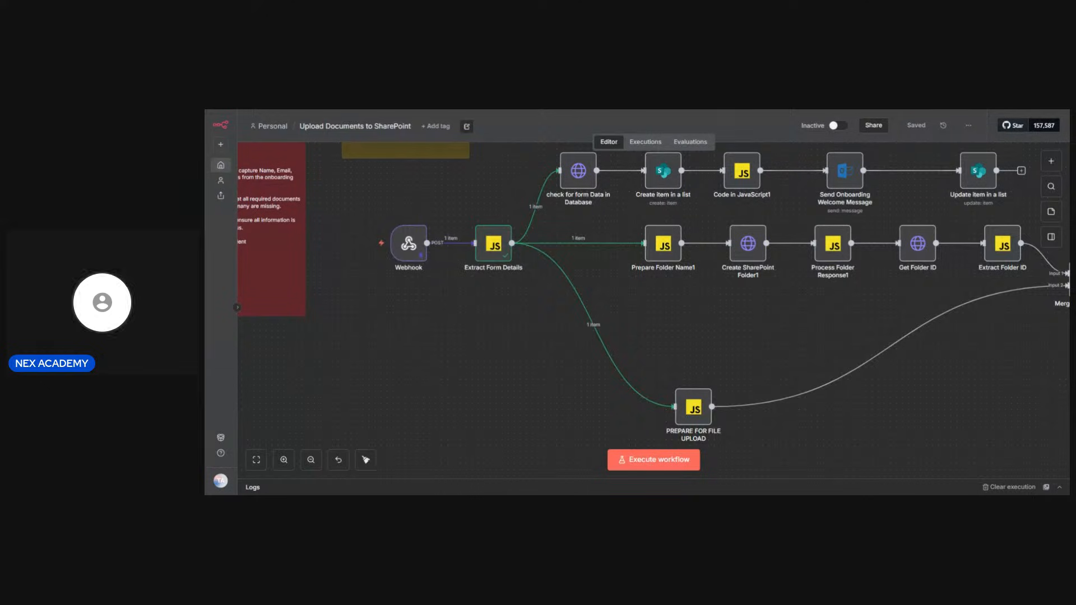
# Step: Switch to the empty workflow named My workflow and add a Gmail Trigger for received messages as its first step
pyautogui.hotkey('ctrl', 'Tab')
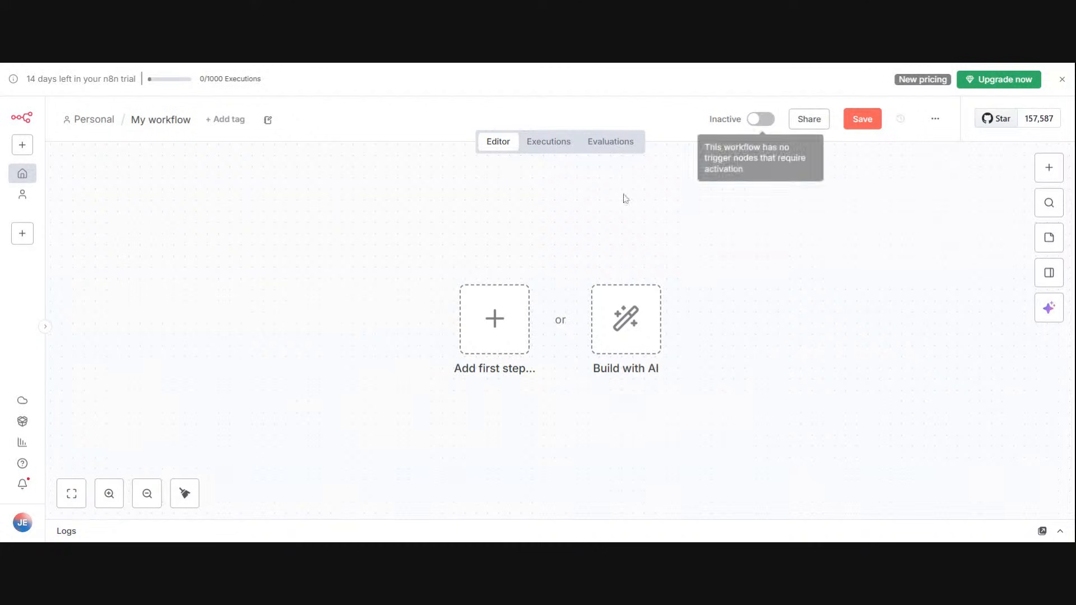
pyautogui.click(503, 336)
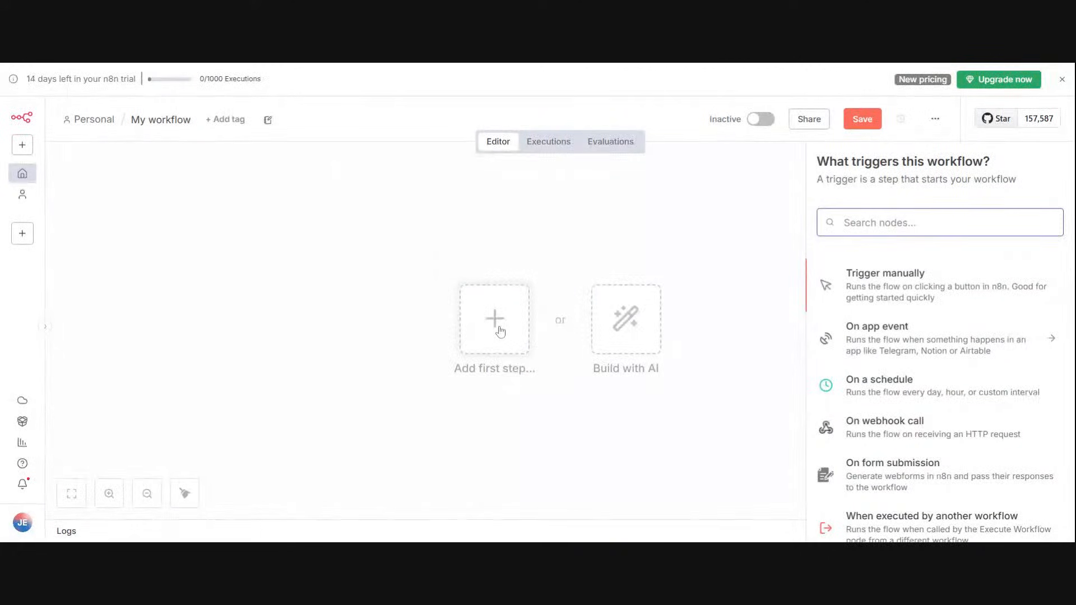
pyautogui.write('GMA')
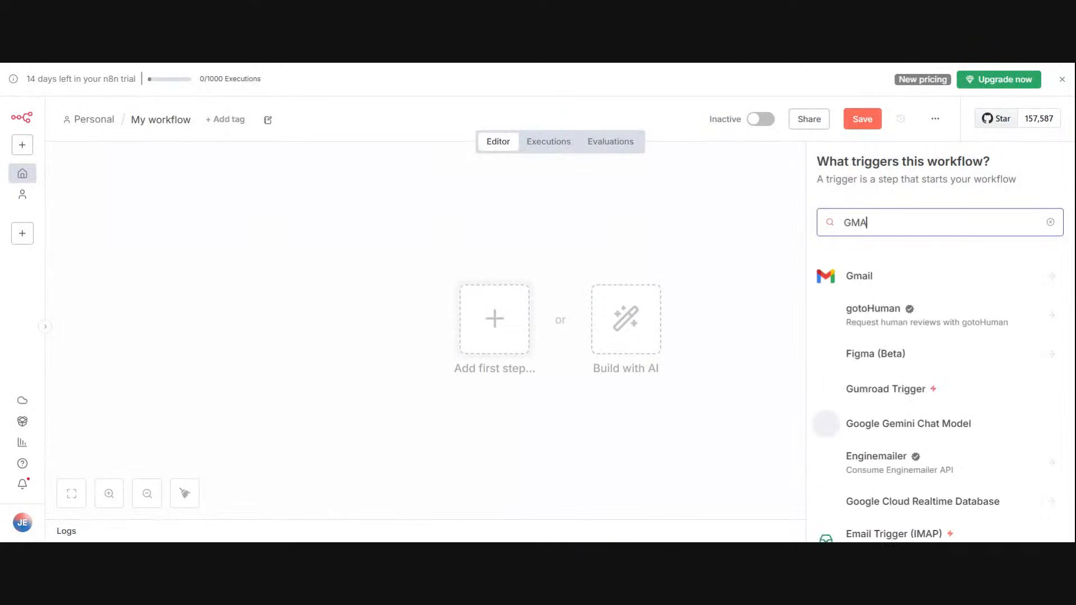
pyautogui.click(982, 277)
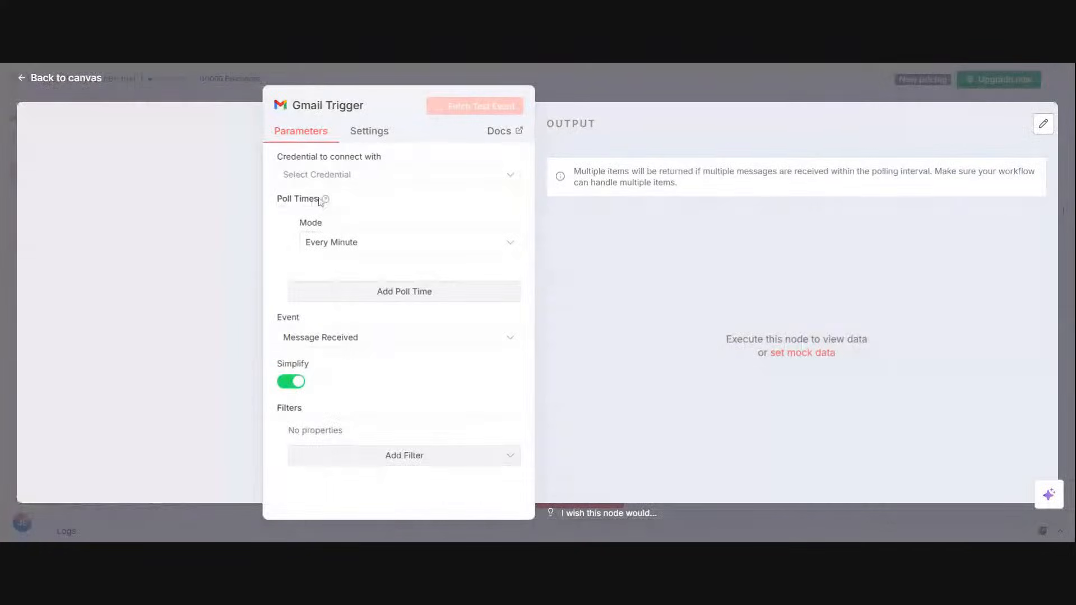
# Step: Create a new Gmail OAuth2 credential for the trigger, connect it through Google sign-in, and close the credential dialog
pyautogui.click(469, 178)
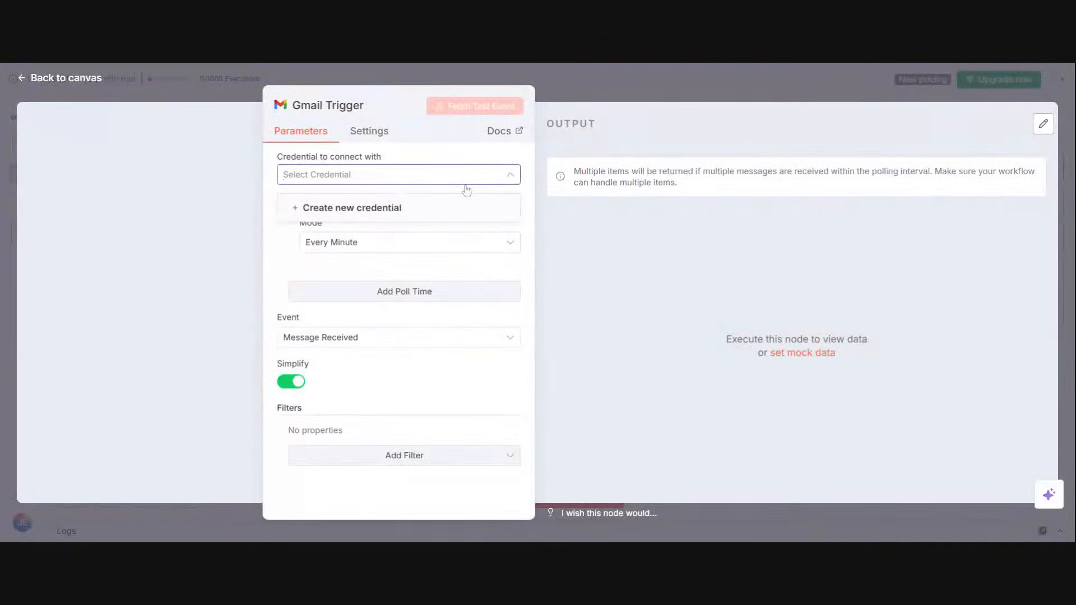
pyautogui.click(426, 223)
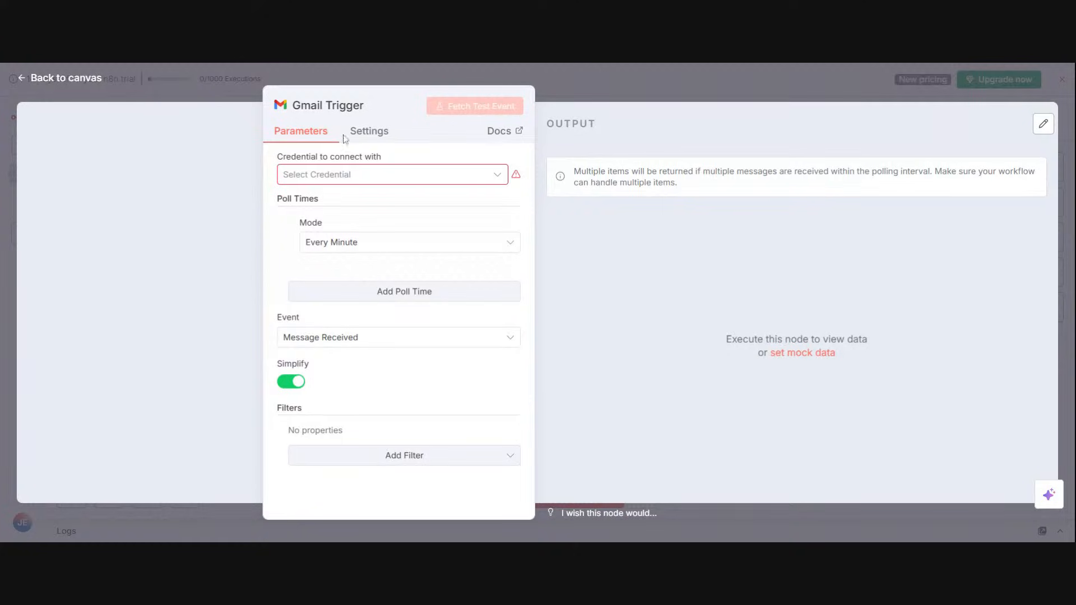
pyautogui.click(459, 175)
pyautogui.click(408, 216)
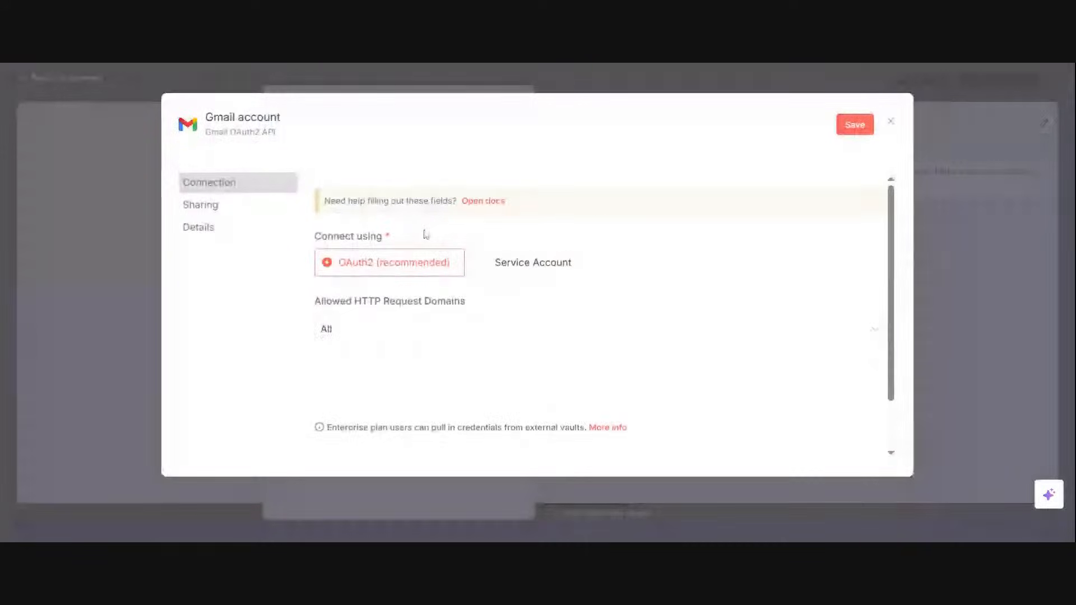
pyautogui.click(436, 384)
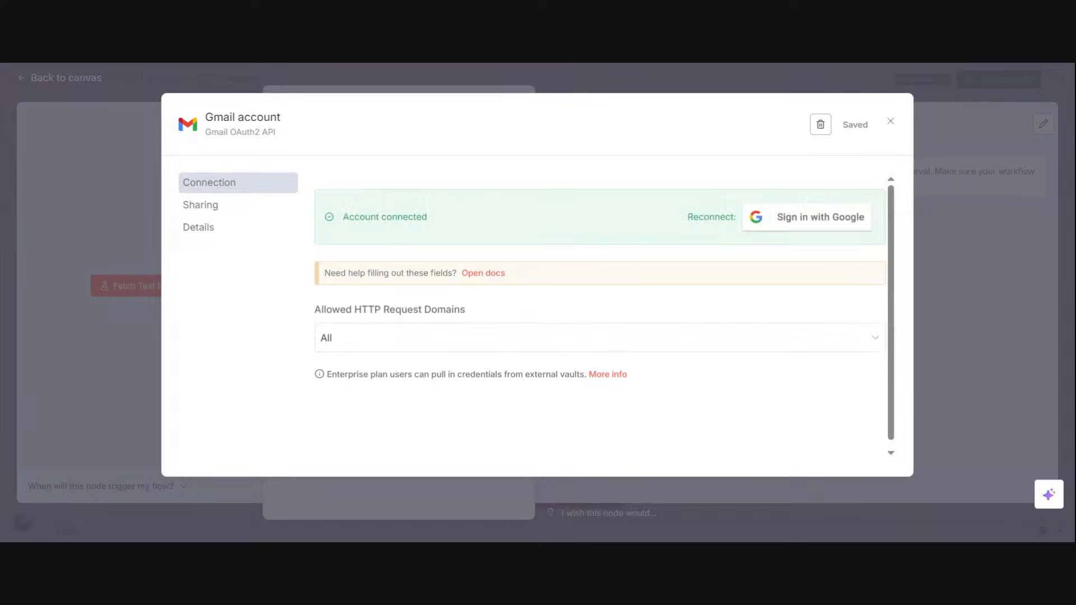
pyautogui.click(891, 121)
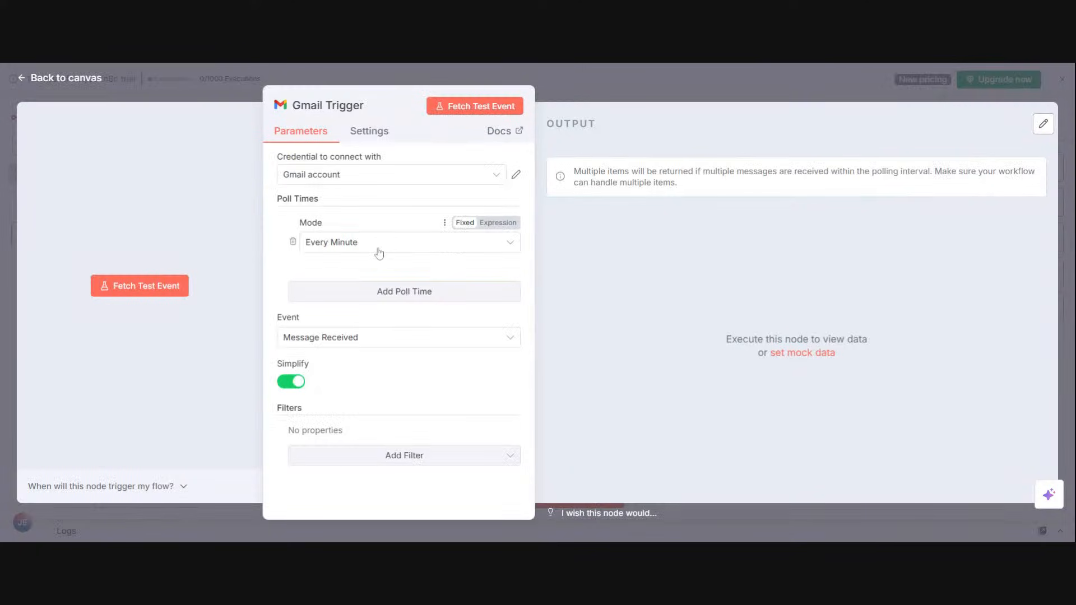
# Step: Review the Gmail Trigger's poll mode and event options, keeping Every Minute and Message Received
pyautogui.click(329, 252)
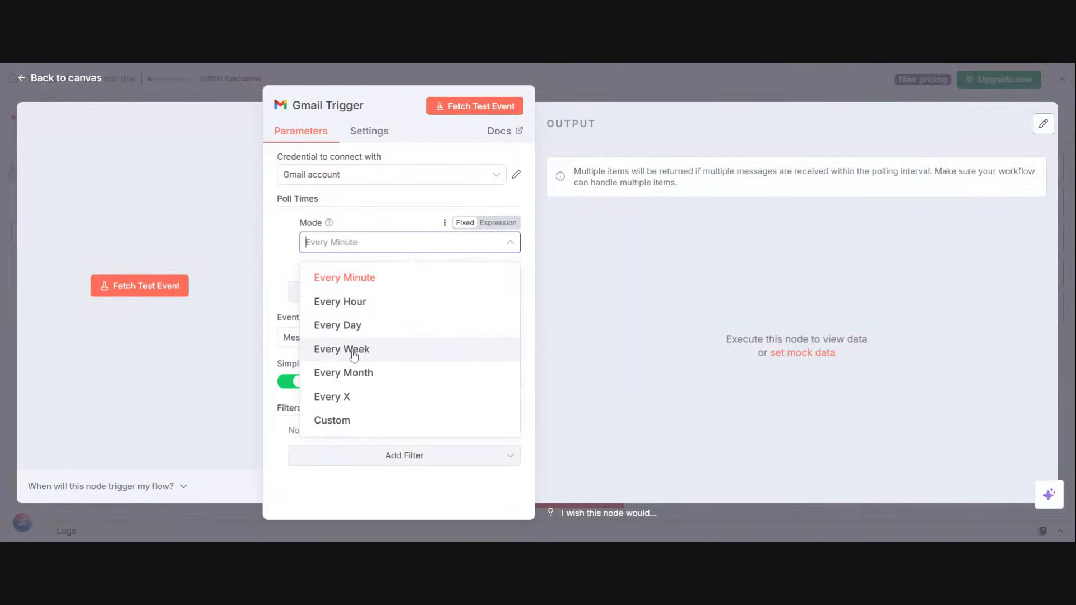
pyautogui.click(237, 226)
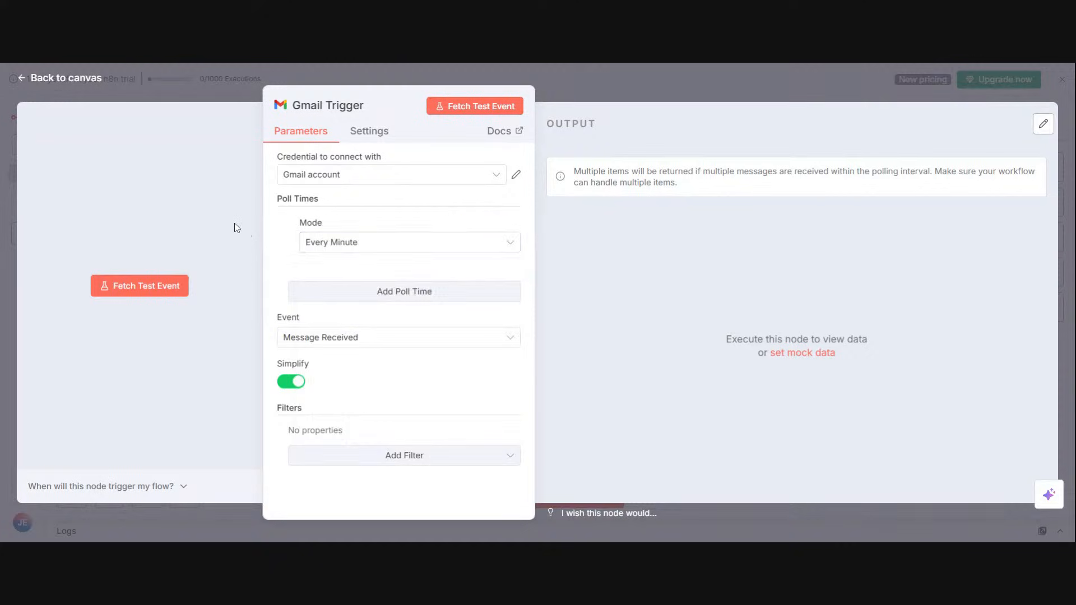
pyautogui.click(381, 339)
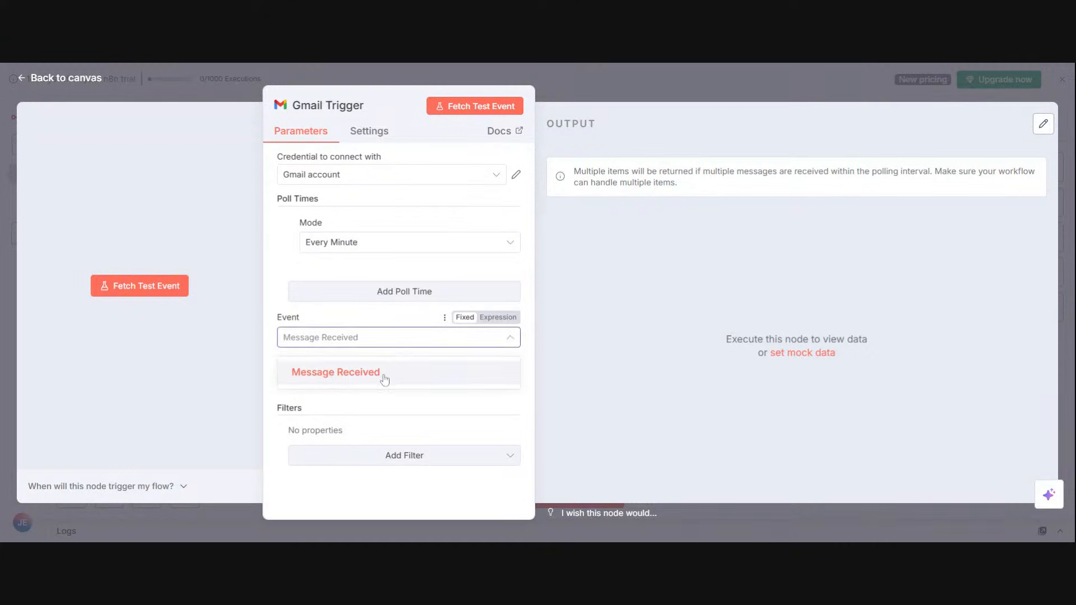
pyautogui.click(384, 377)
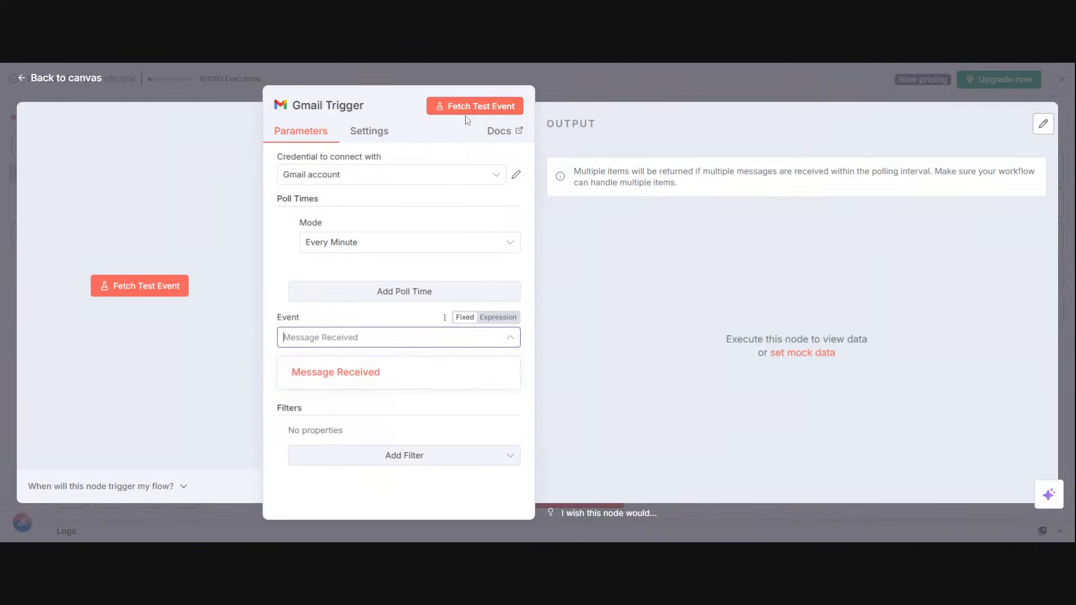
pyautogui.click(454, 360)
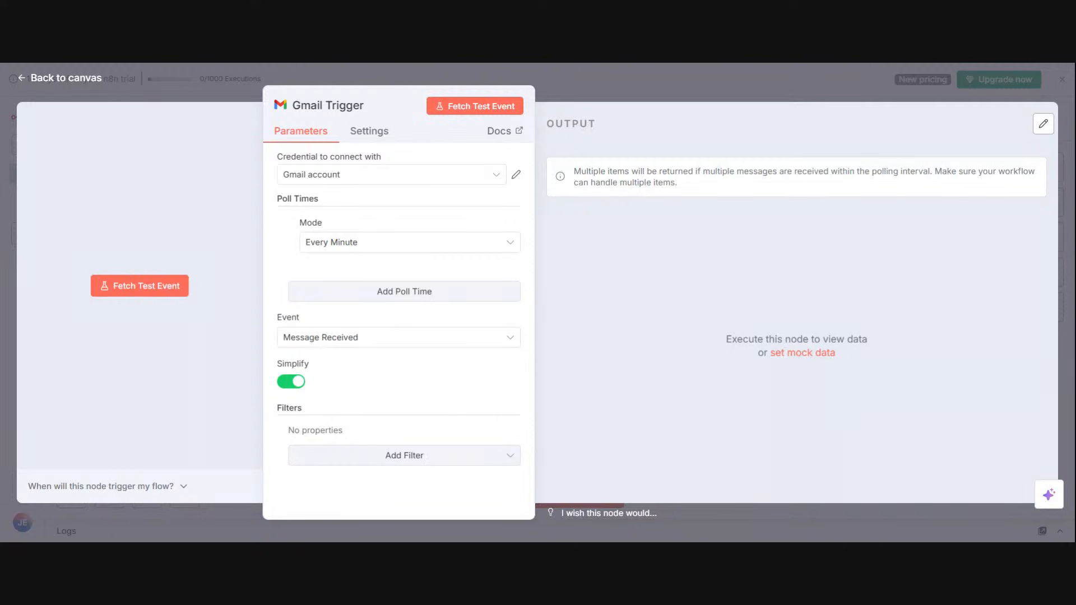
pyautogui.click(405, 337)
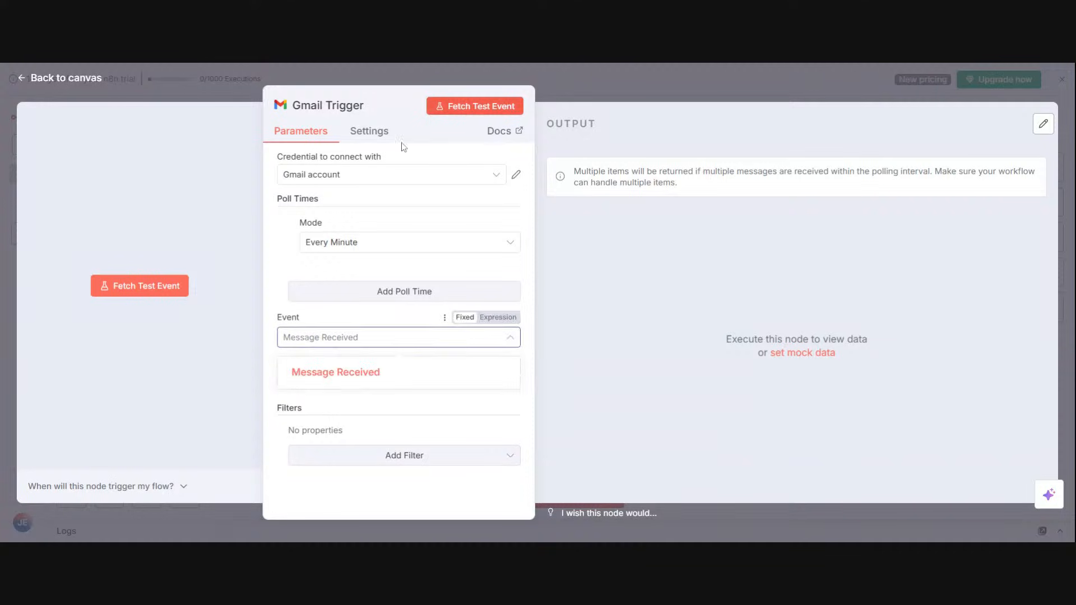
# Step: Fetch a test event for the Gmail Trigger, look through the returned email's columns, and go back to the canvas
pyautogui.click(165, 292)
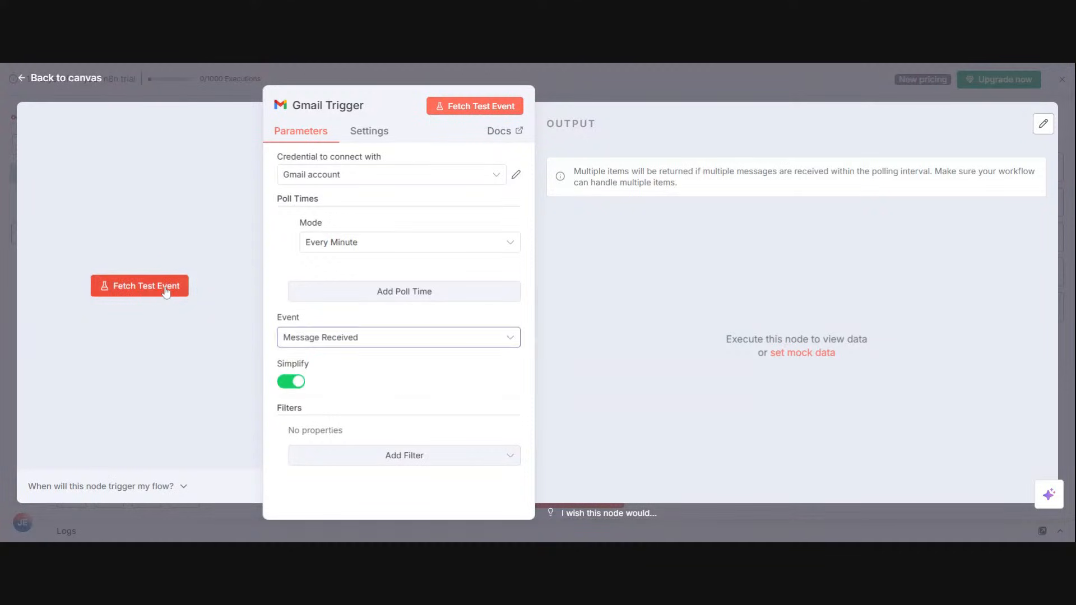
pyautogui.click(164, 288)
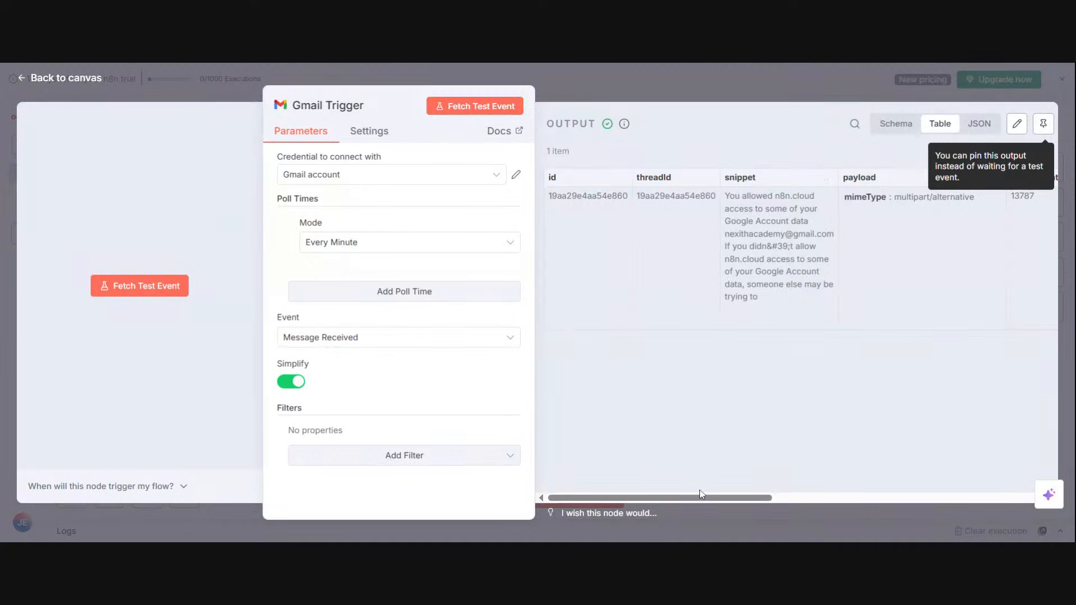
pyautogui.moveTo(697, 496); pyautogui.dragTo(990, 465)
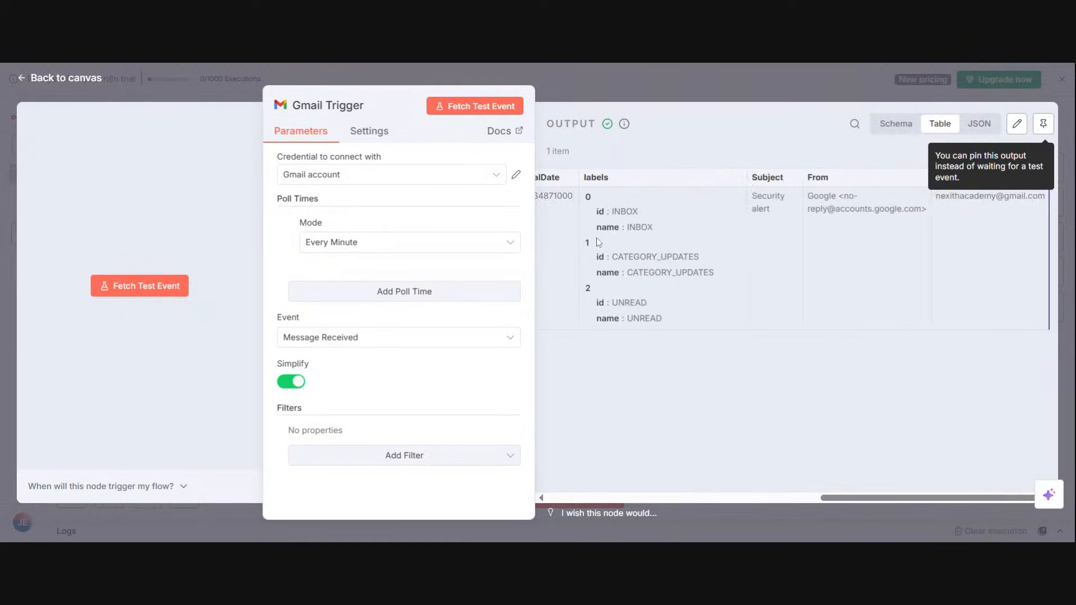
pyautogui.click(603, 92)
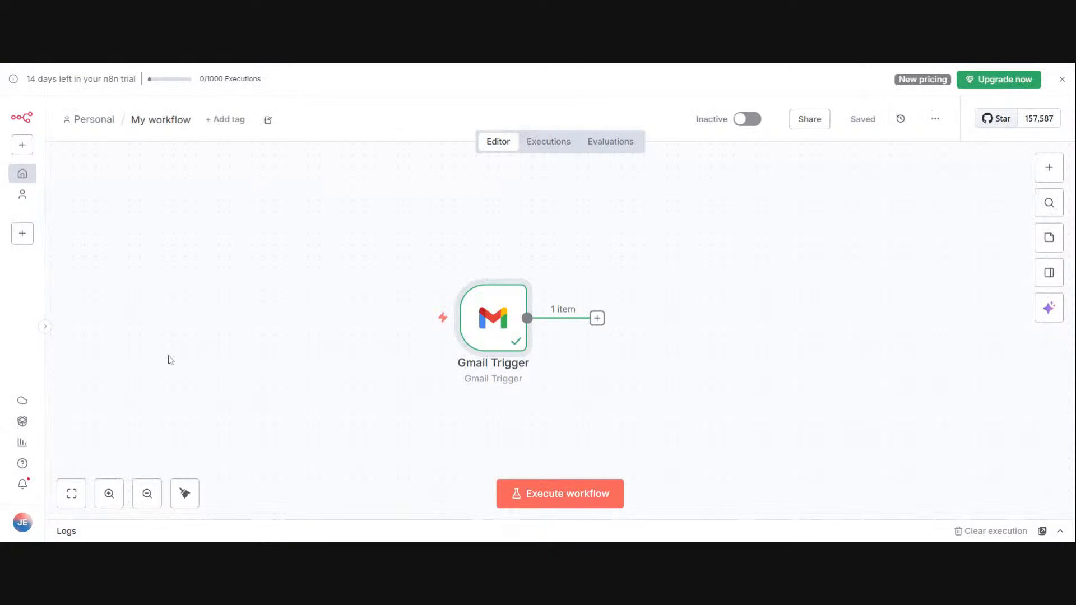
# Step: Move the Gmail Trigger to make room on the canvas and add an Information Extractor node after it
pyautogui.moveTo(451, 318); pyautogui.dragTo(283, 295)
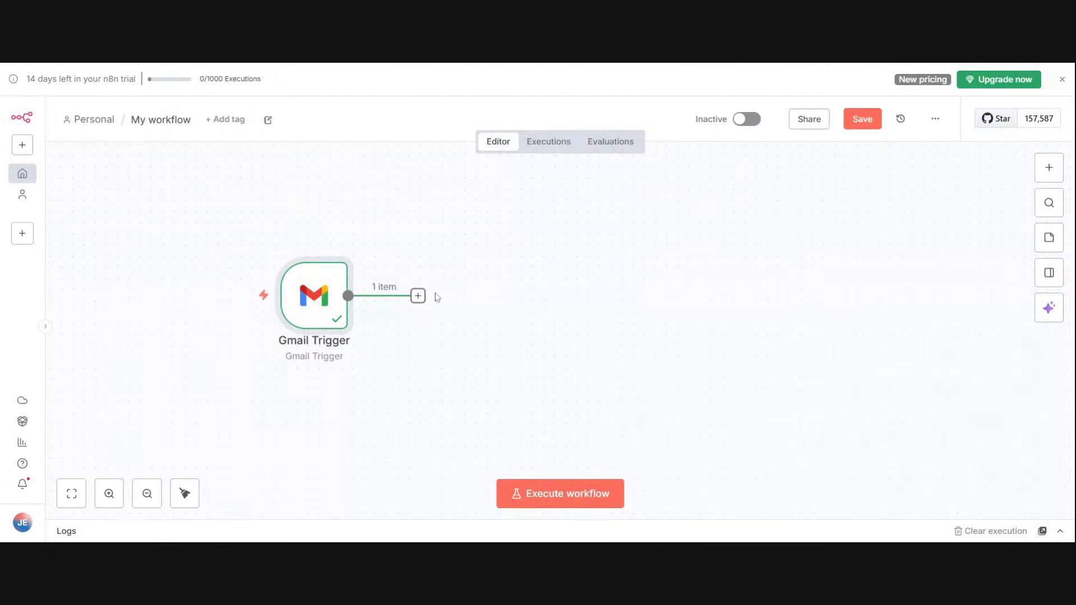
pyautogui.click(418, 296)
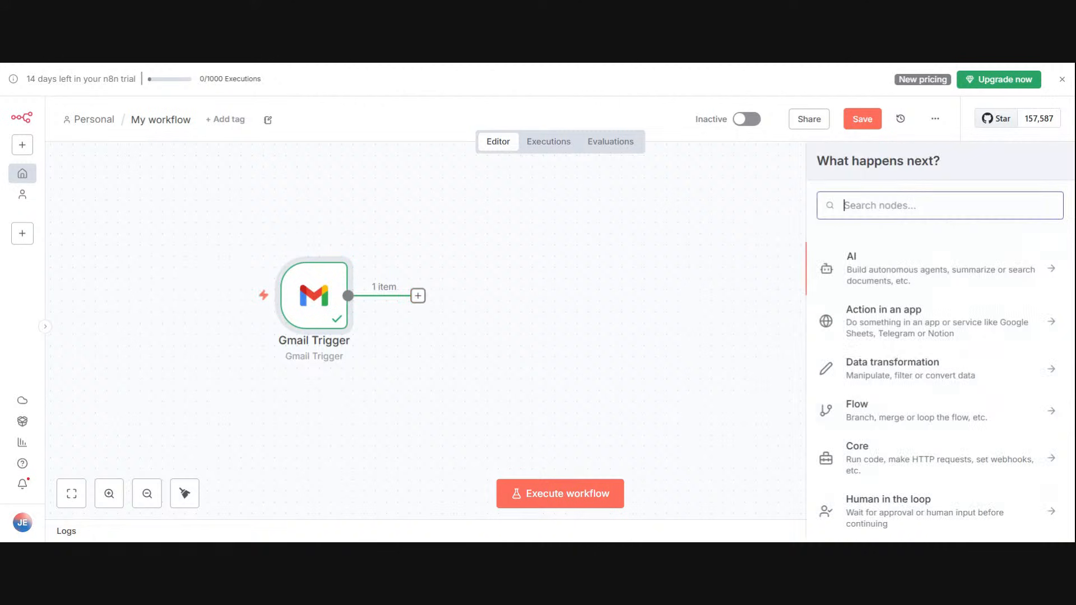
pyautogui.write('INFORM')
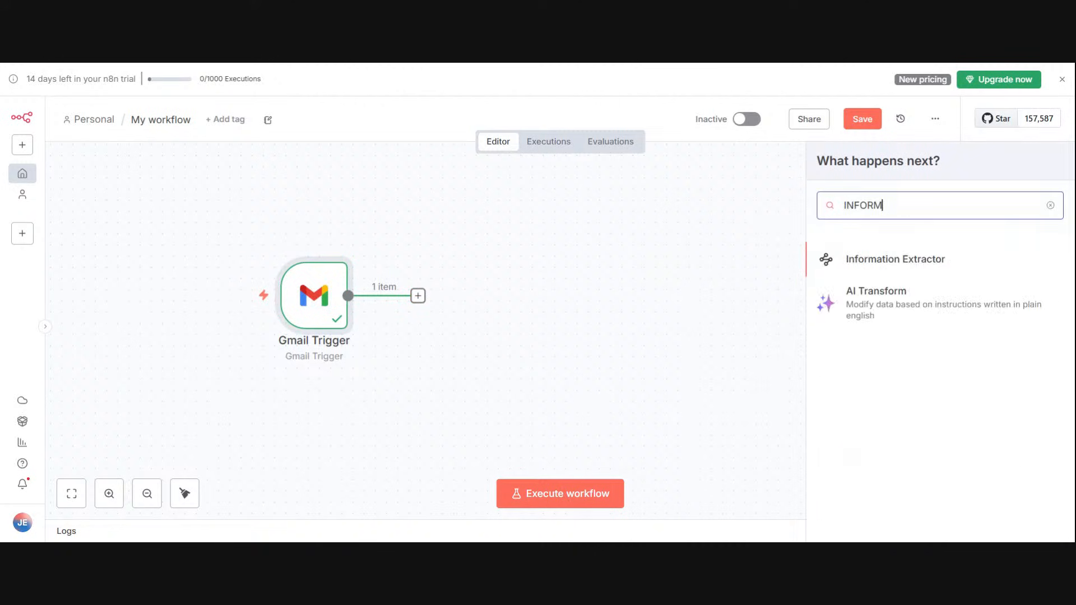
pyautogui.click(929, 261)
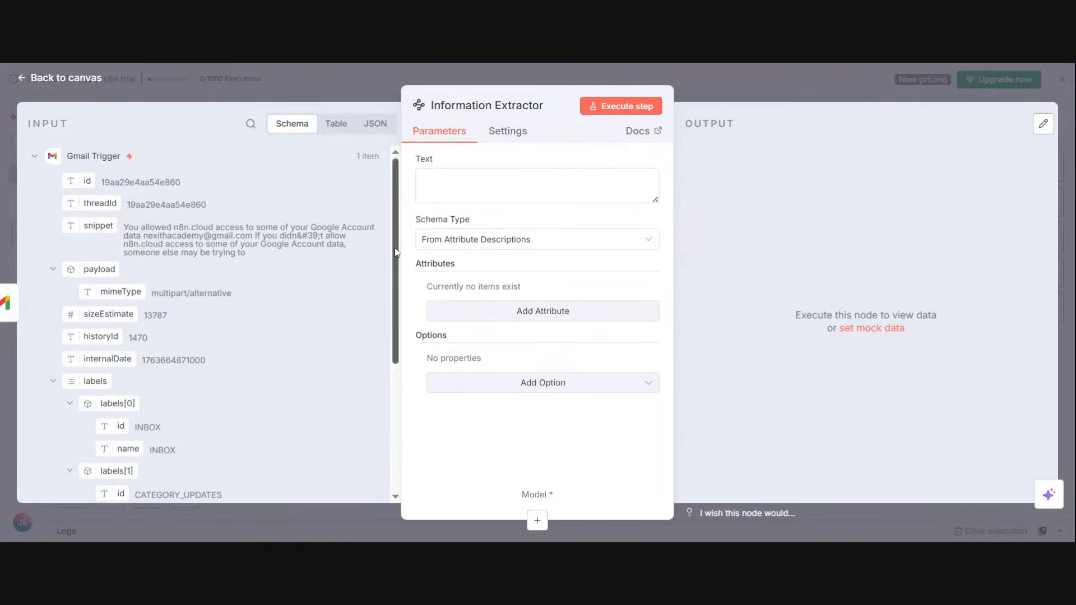
# Step: Map the email's snippet field into the Information Extractor's Text as {{ $json.snippet }}
pyautogui.moveTo(395, 248); pyautogui.dragTo(407, 192)
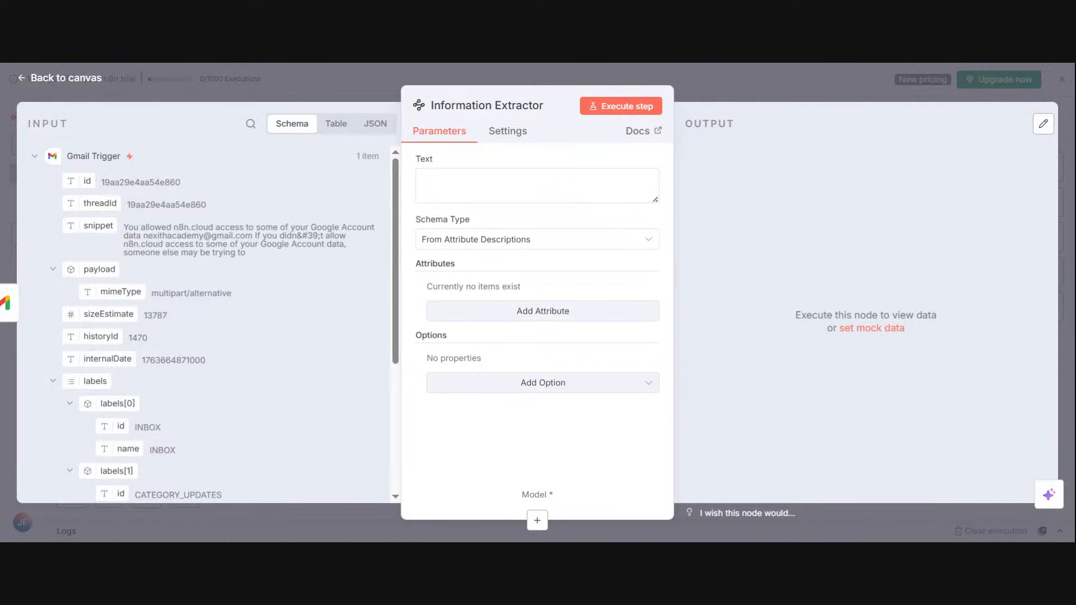
pyautogui.moveTo(93, 227); pyautogui.dragTo(443, 185)
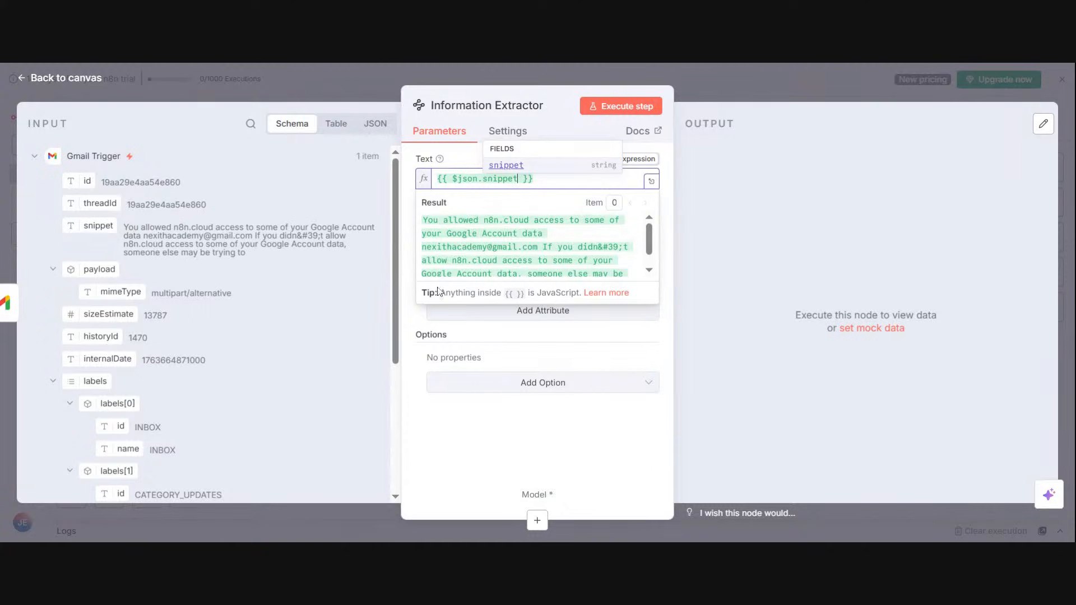
pyautogui.click(666, 323)
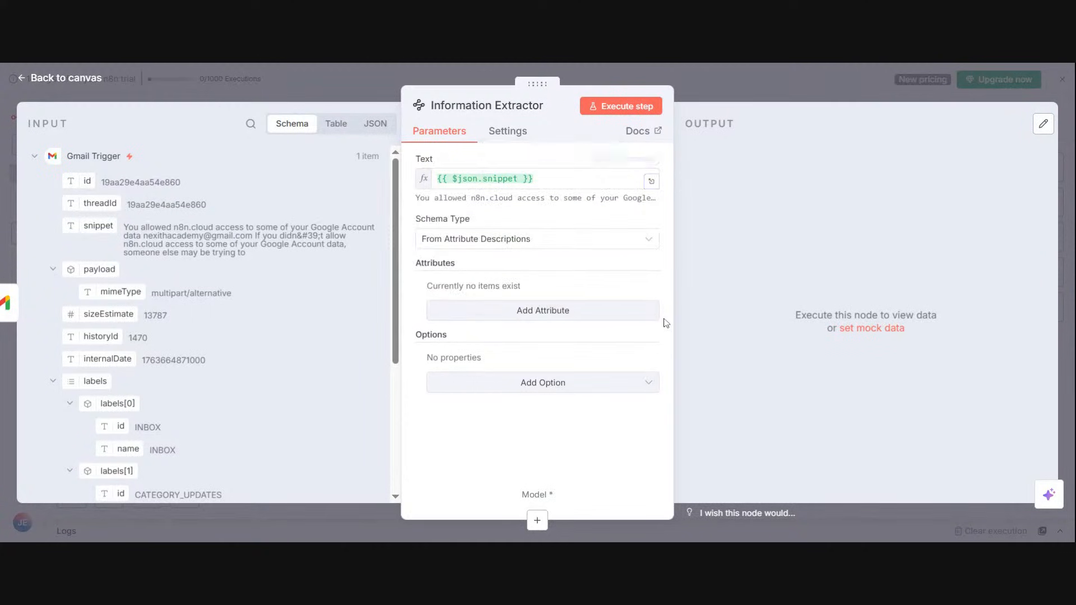
# Step: Add an attribute to the Information Extractor and name it sendername
pyautogui.click(578, 314)
pyautogui.click(579, 314)
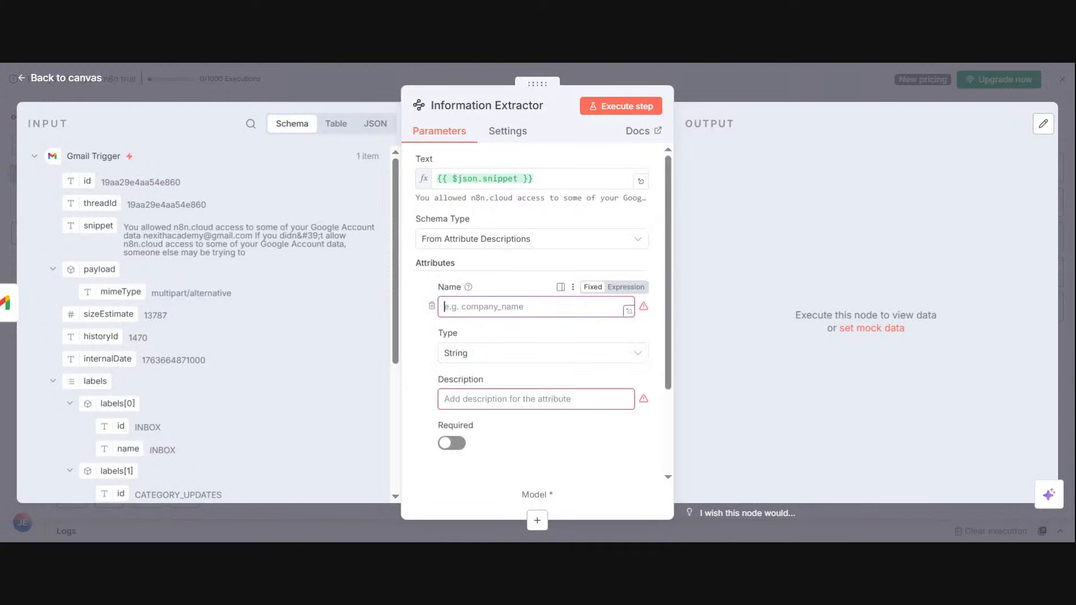
pyautogui.write('sendername')
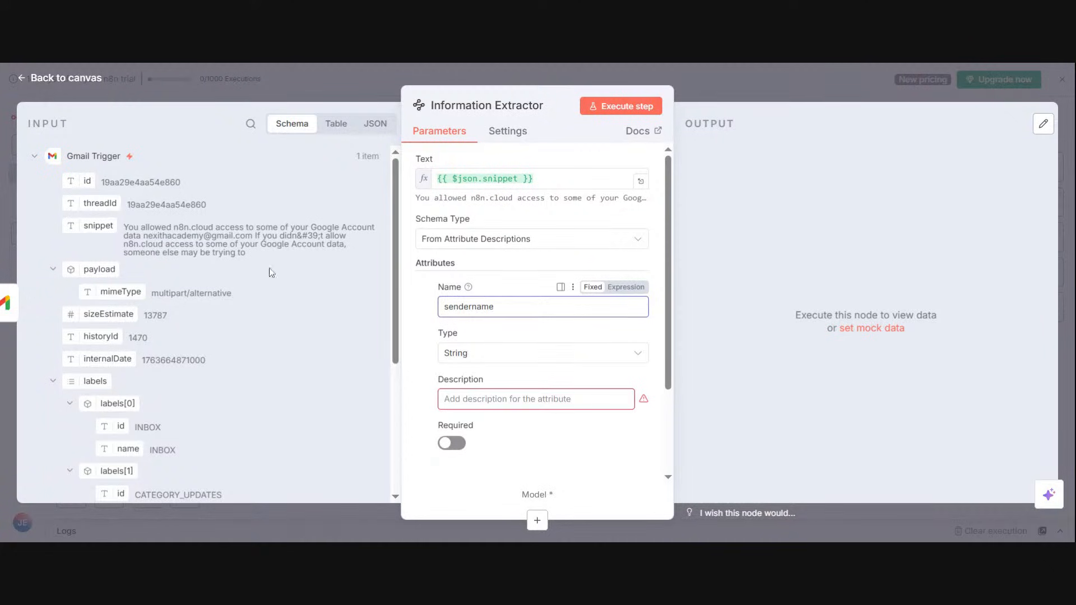
# Step: Describe the sendername attribute as "extract the senders name from this email"
pyautogui.click(544, 398)
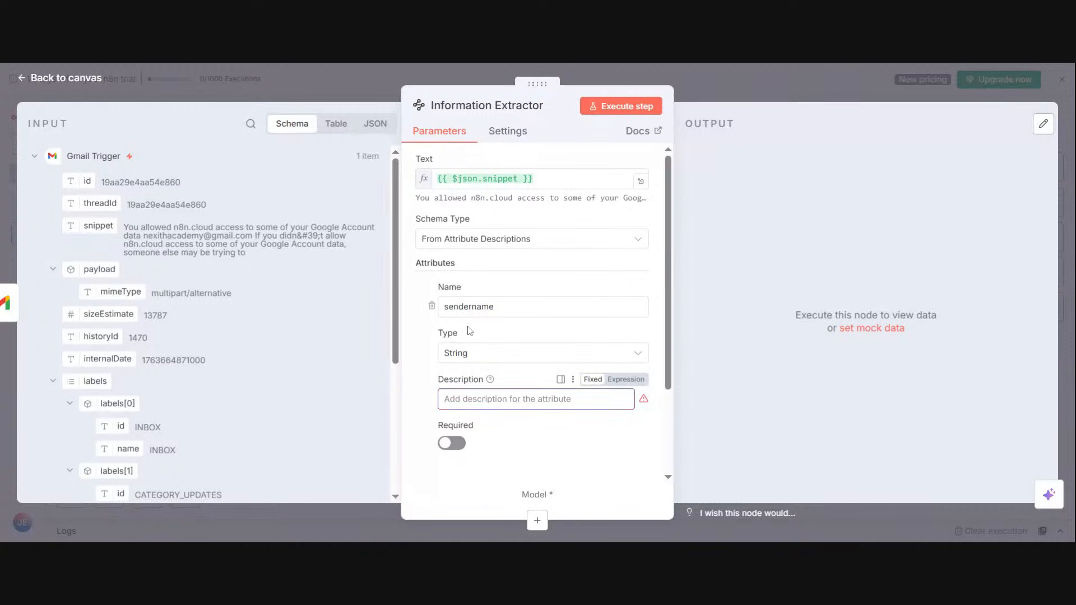
pyautogui.write('ext')
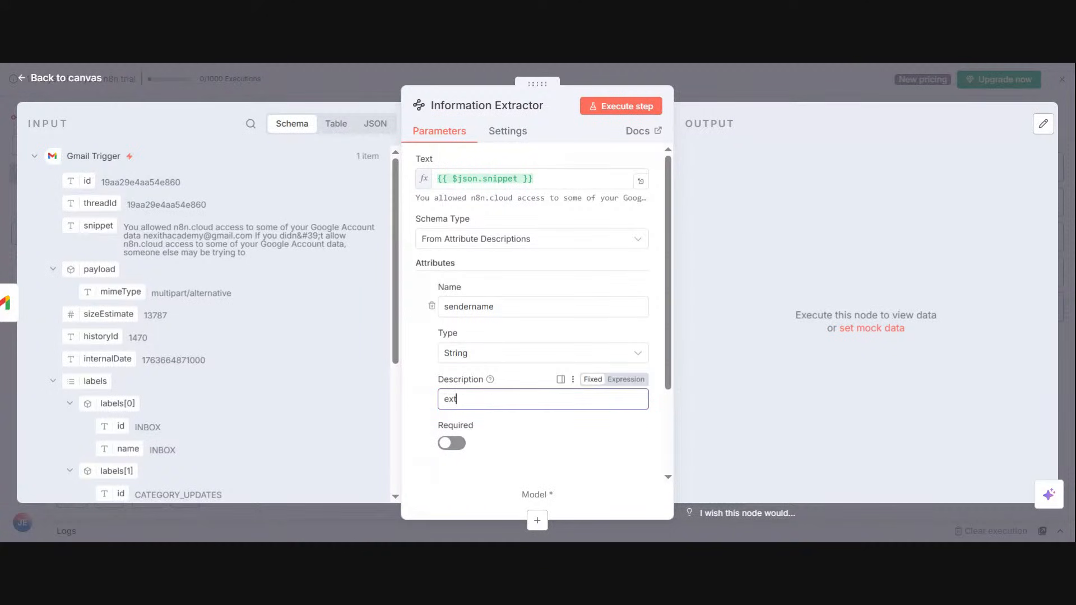
pyautogui.write('ract the senders name from t')
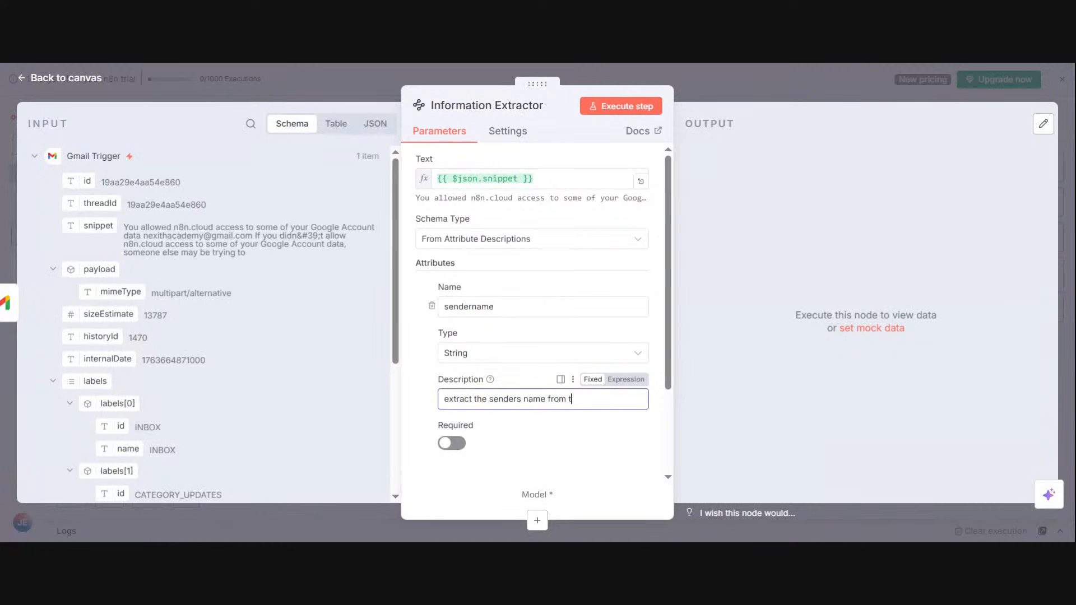
pyautogui.write('his email')
pyautogui.click(416, 64)
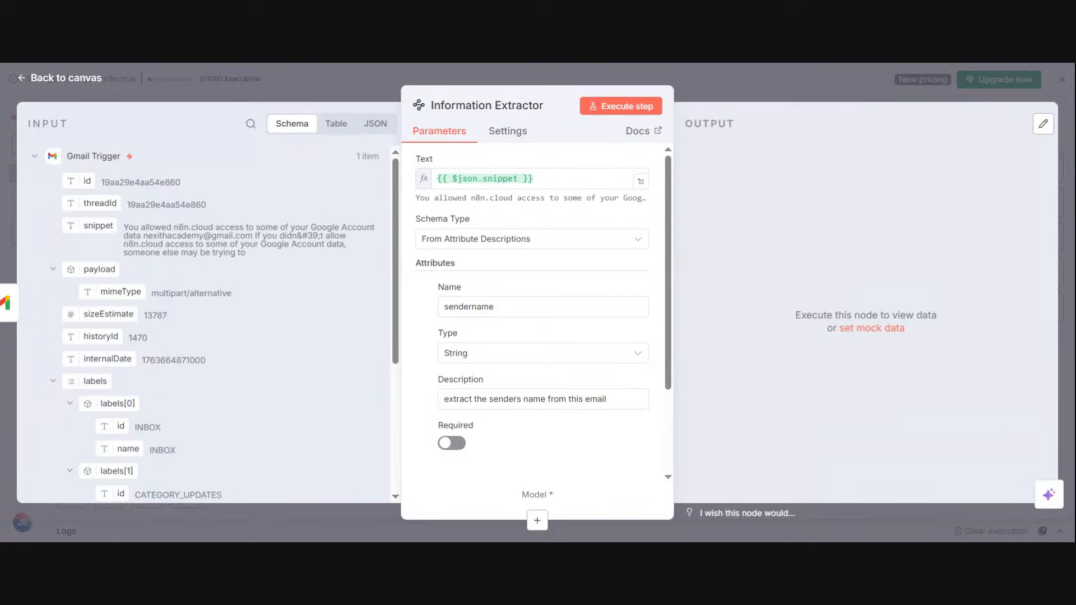
# Step: Extend the sendername description with ", if no name return an empty string" and make the attribute required
pyautogui.click(607, 399)
pyautogui.write(',')
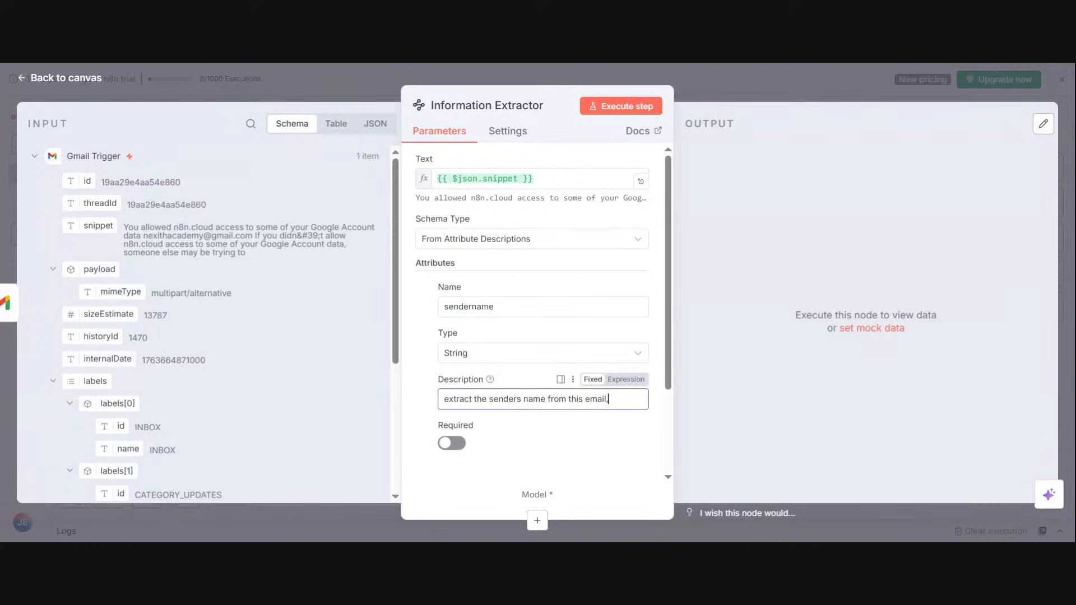
pyautogui.write(' if no name')
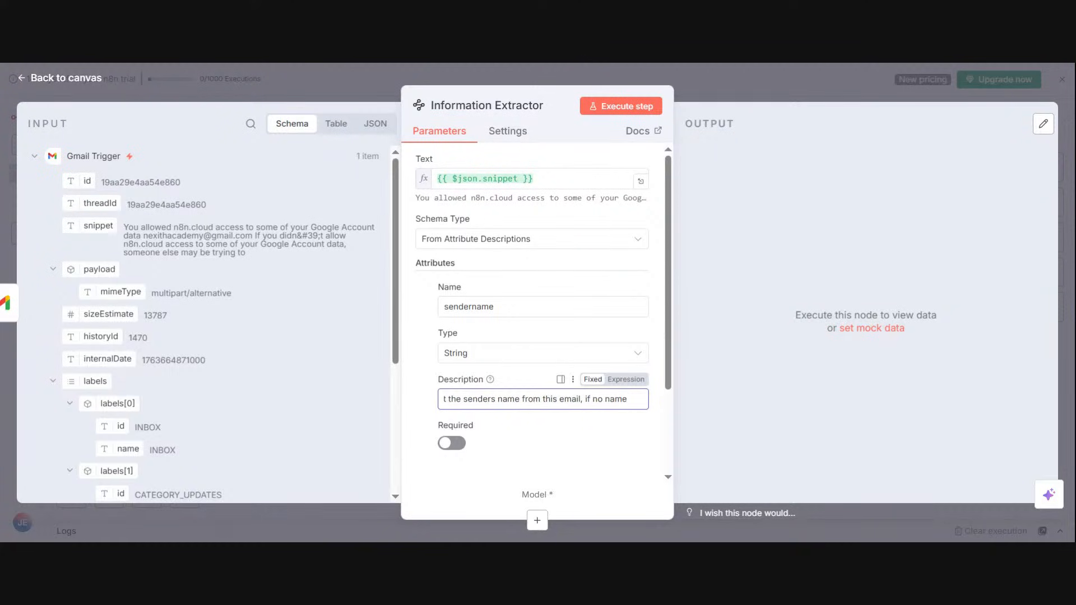
pyautogui.write(' return an')
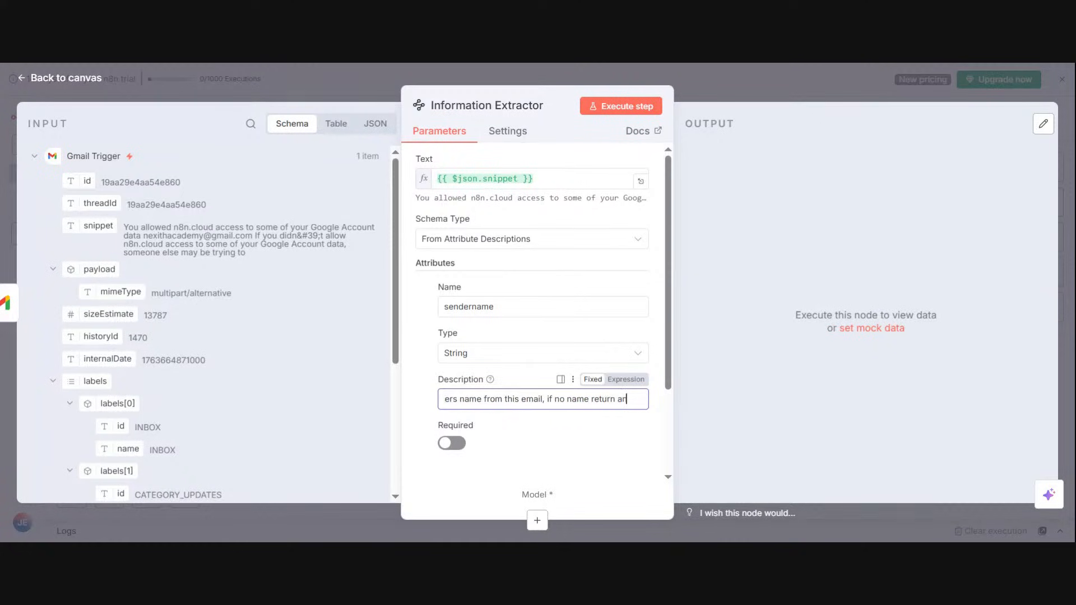
pyautogui.write(' emp')
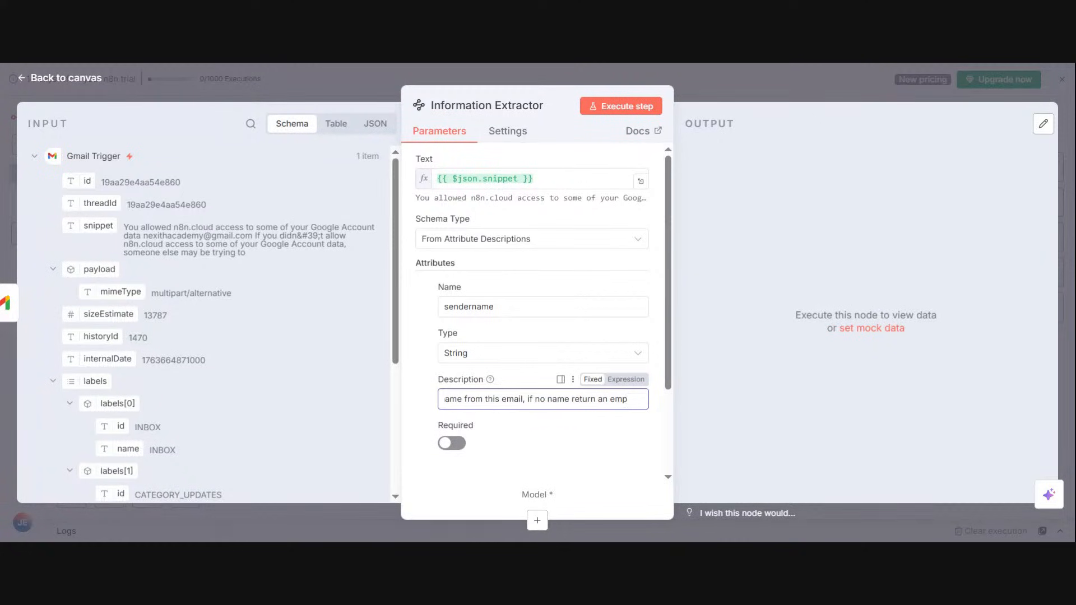
pyautogui.write('ty st')
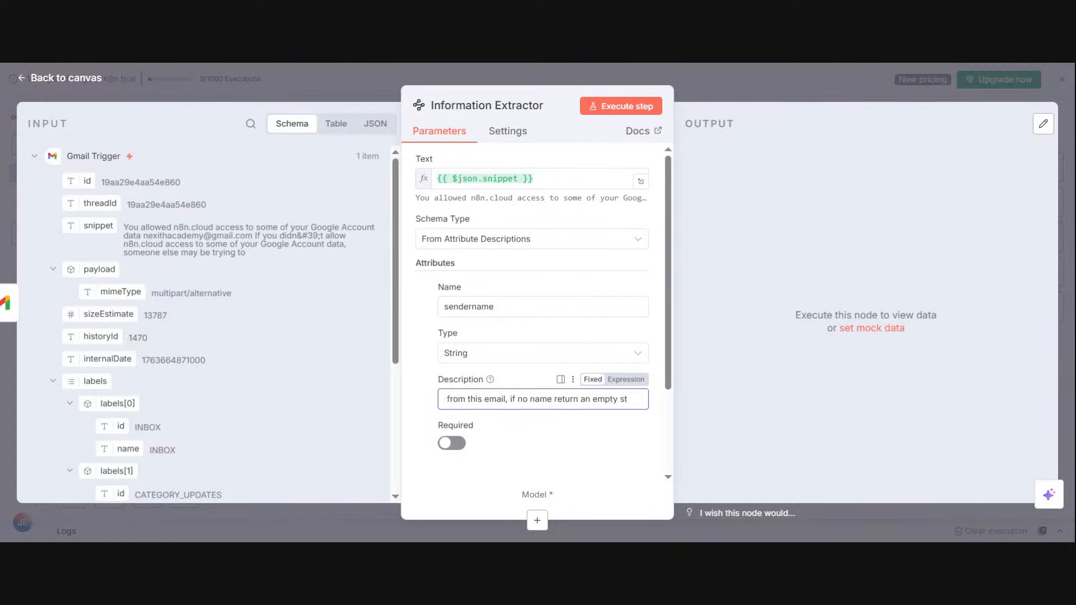
pyautogui.write('ring')
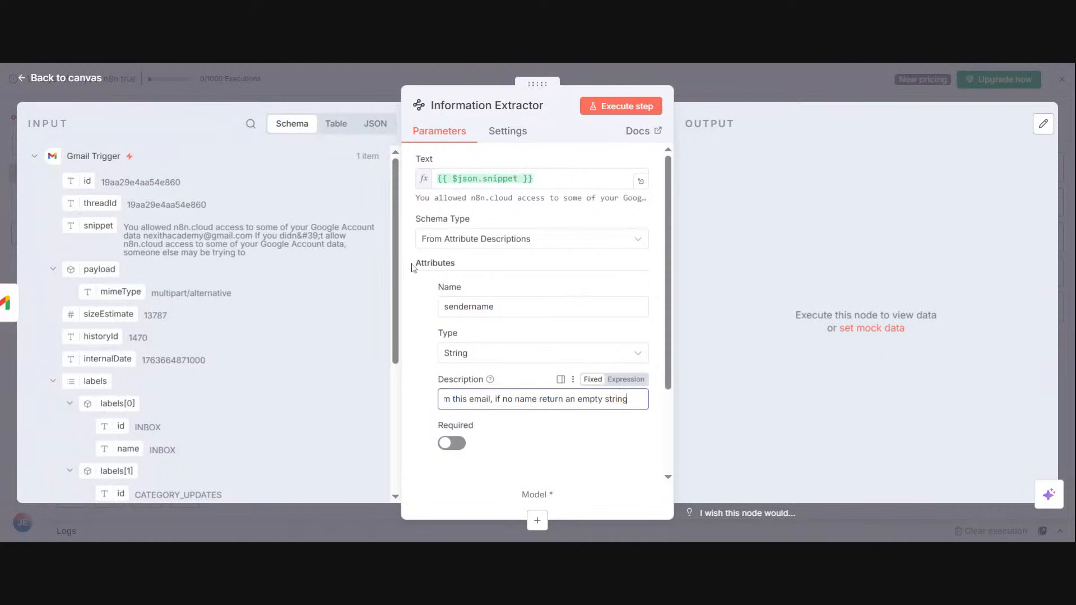
pyautogui.click(505, 69)
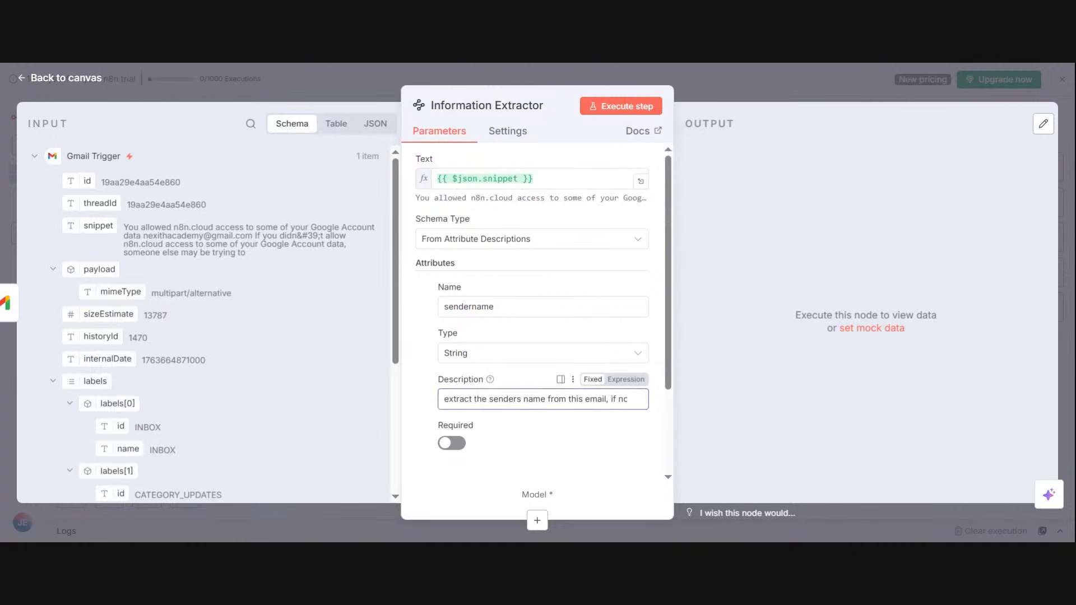
pyautogui.click(459, 447)
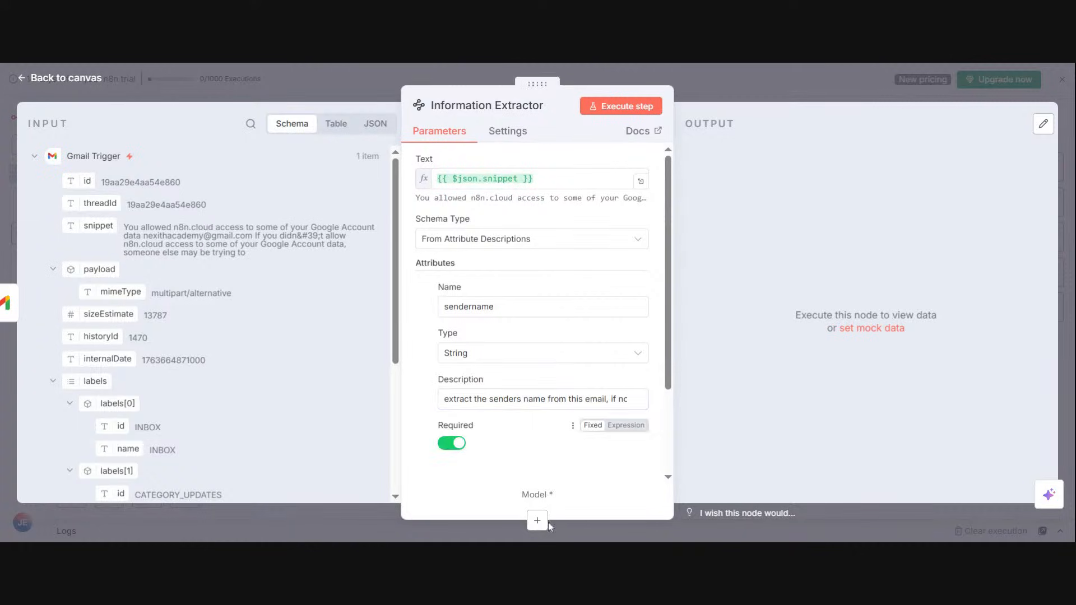
# Step: Attach an OpenAI Chat Model to the Information Extractor as its model
pyautogui.click(529, 528)
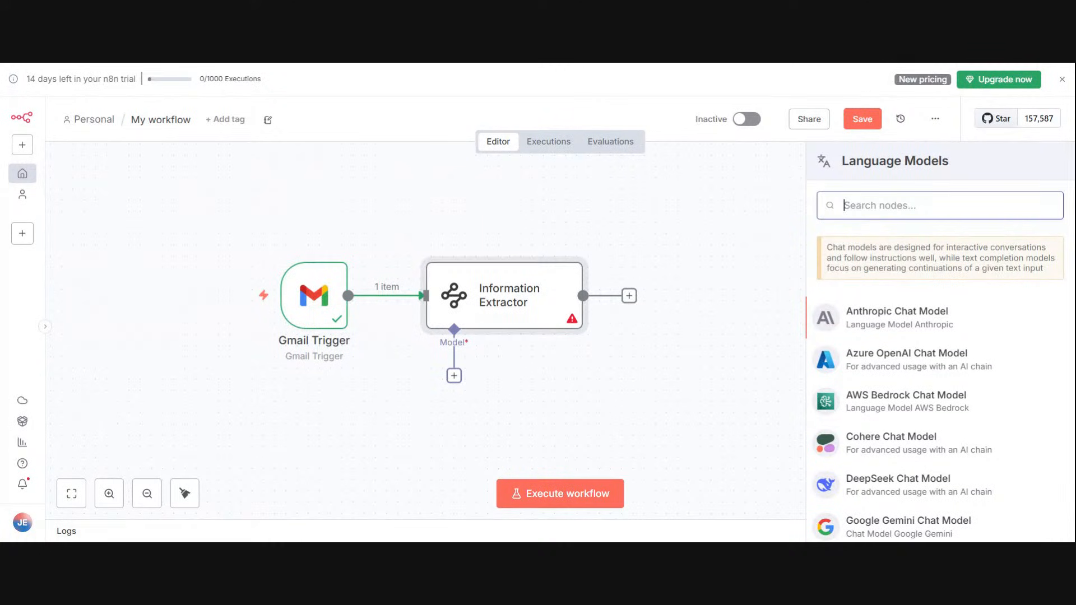
pyautogui.write('op')
pyautogui.click(890, 304)
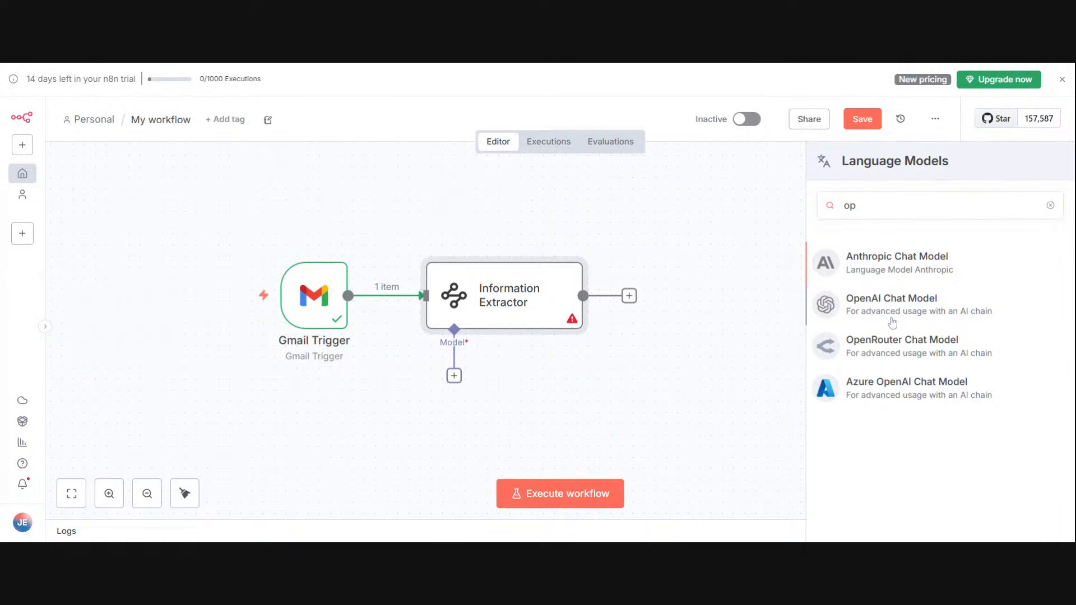
pyautogui.click(891, 314)
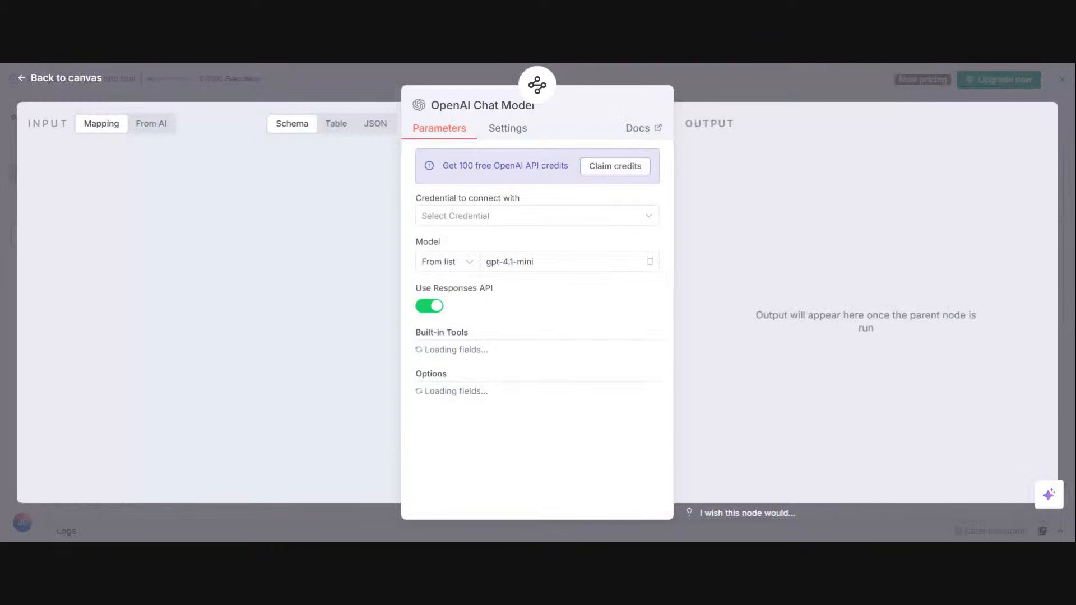
# Step: Claim the free OpenAI API credits for the chat model's credential, set the model to gpt-4o-mini, and return to the canvas
pyautogui.click(595, 165)
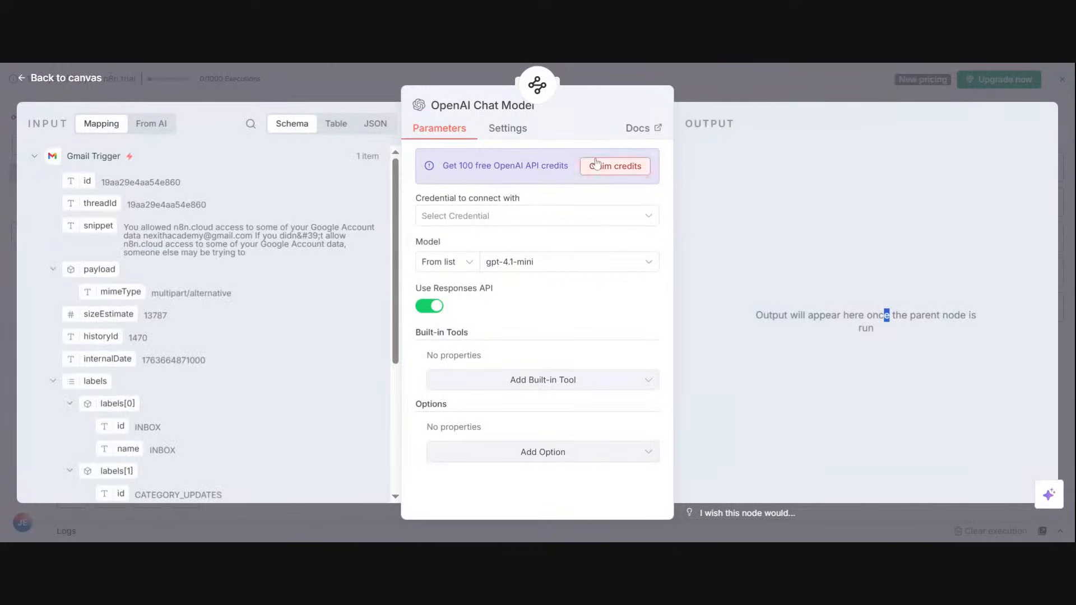
pyautogui.click(558, 247)
pyautogui.click(557, 277)
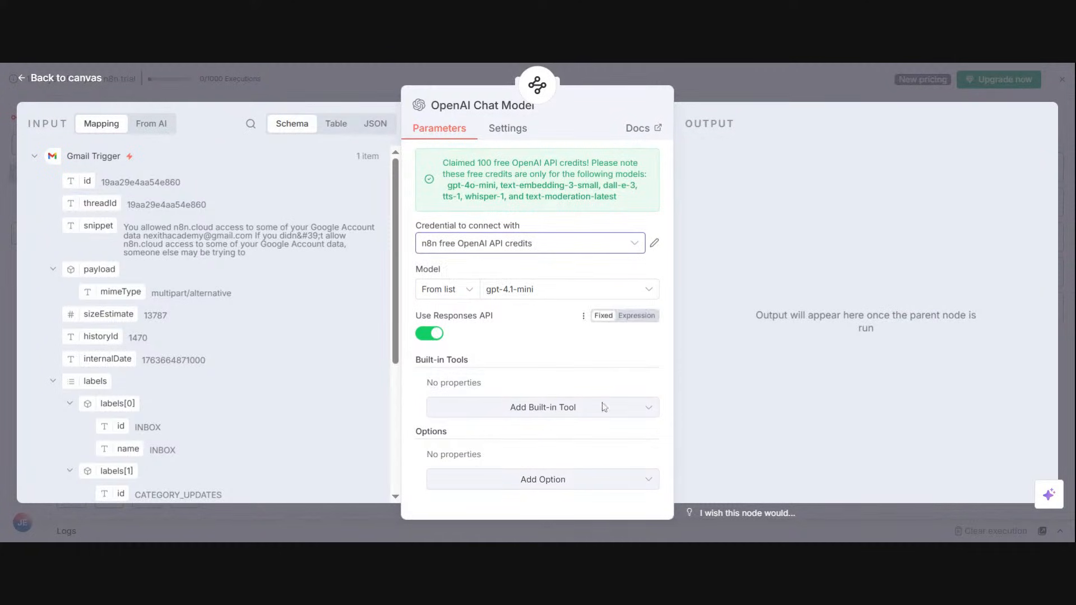
pyautogui.click(569, 296)
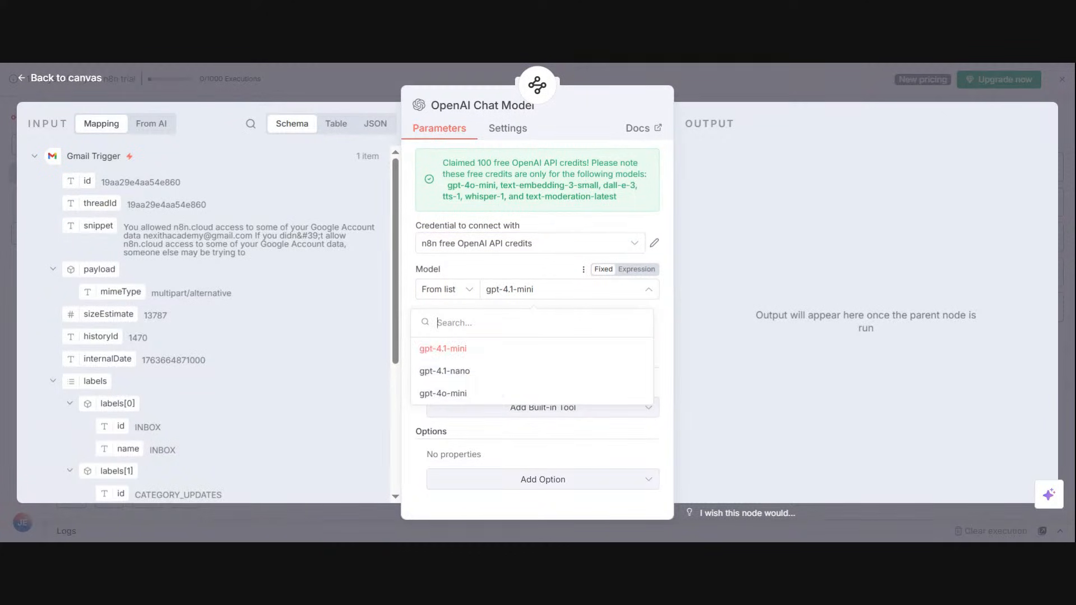
pyautogui.click(493, 392)
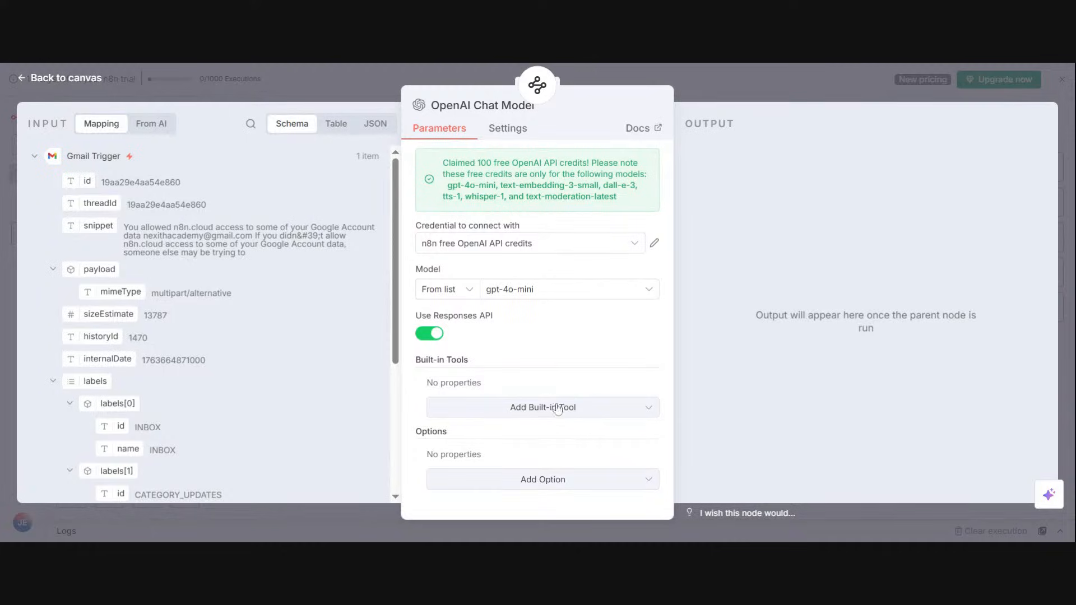
pyautogui.click(748, 87)
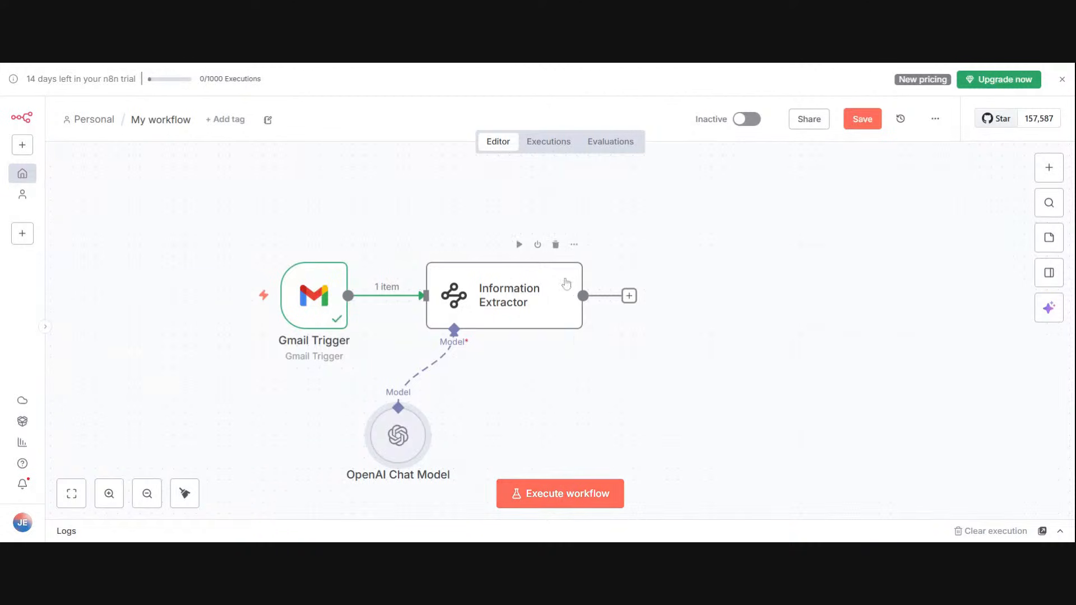
# Step: Execute the Information Extractor, then open it and read through the chat model's log to its output
pyautogui.click(574, 244)
pyautogui.click(626, 293)
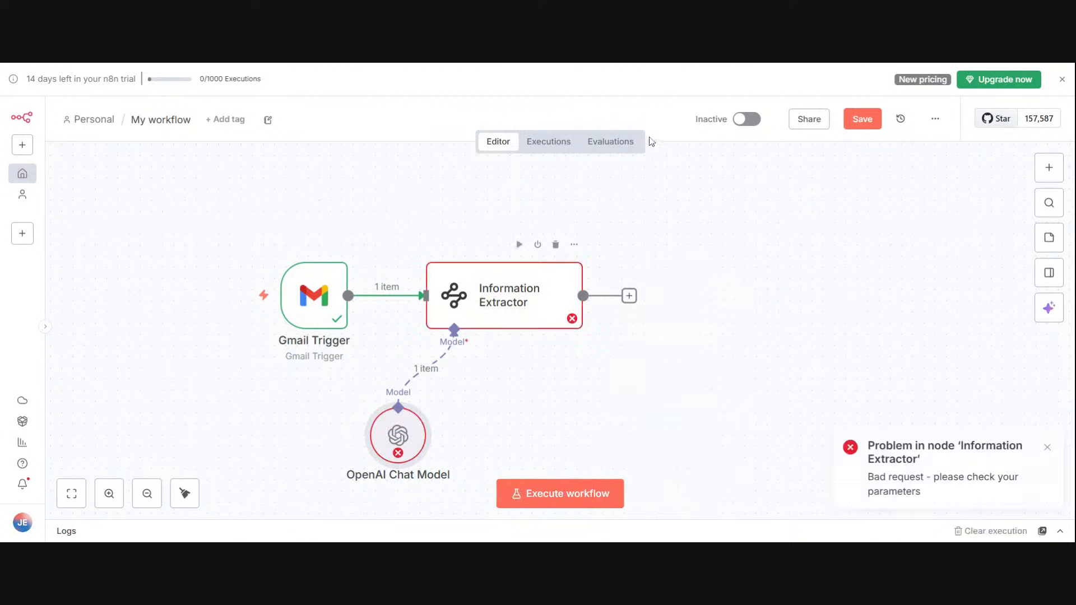
pyautogui.click(575, 246)
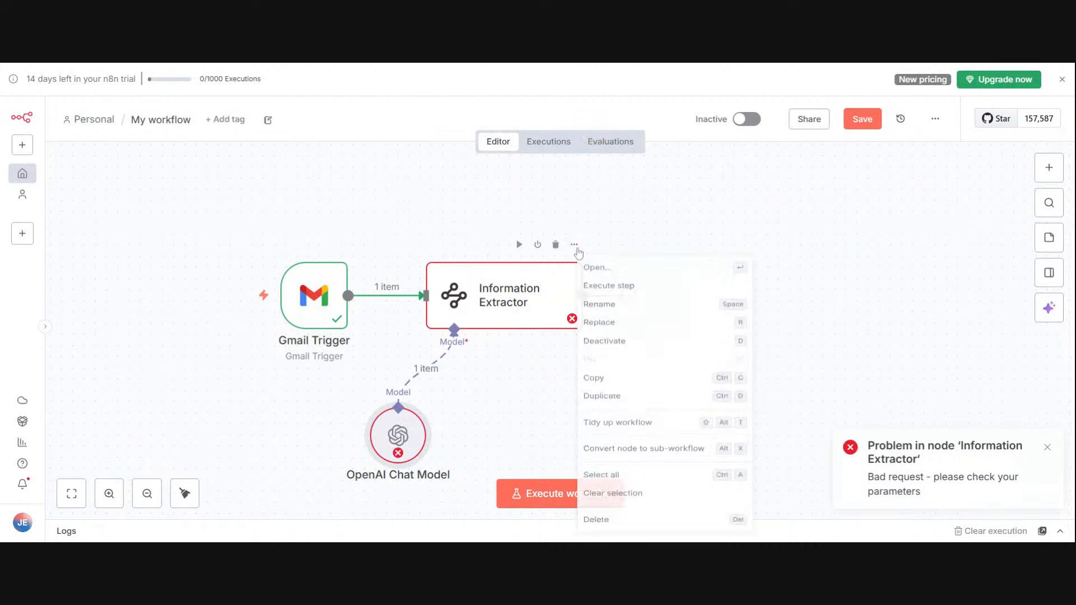
pyautogui.click(597, 272)
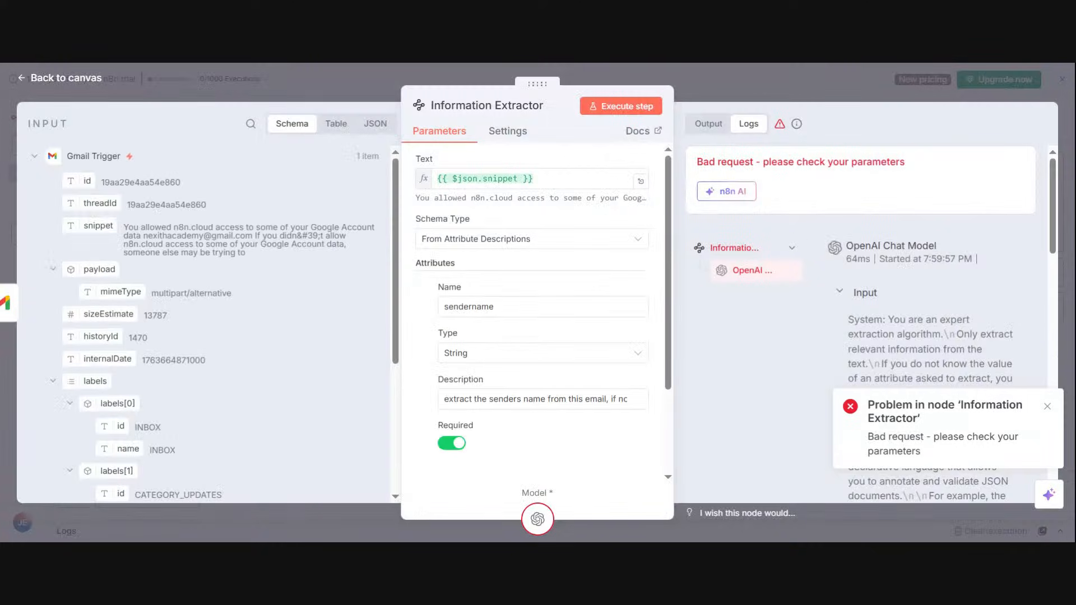
pyautogui.click(1047, 405)
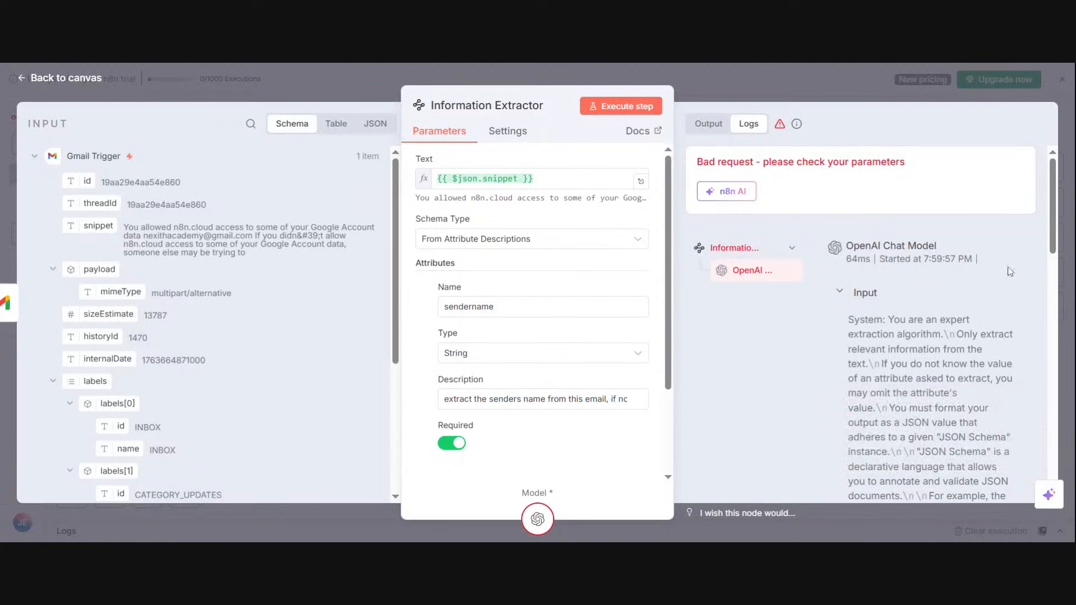
pyautogui.moveTo(1055, 230); pyautogui.dragTo(1053, 304)
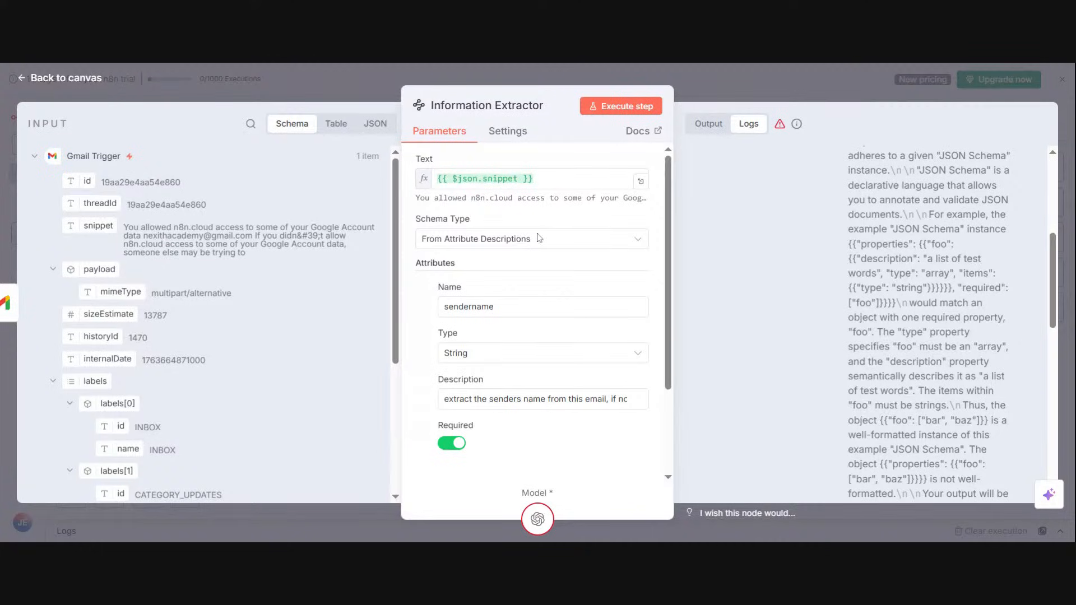
pyautogui.moveTo(1052, 280); pyautogui.dragTo(1044, 442)
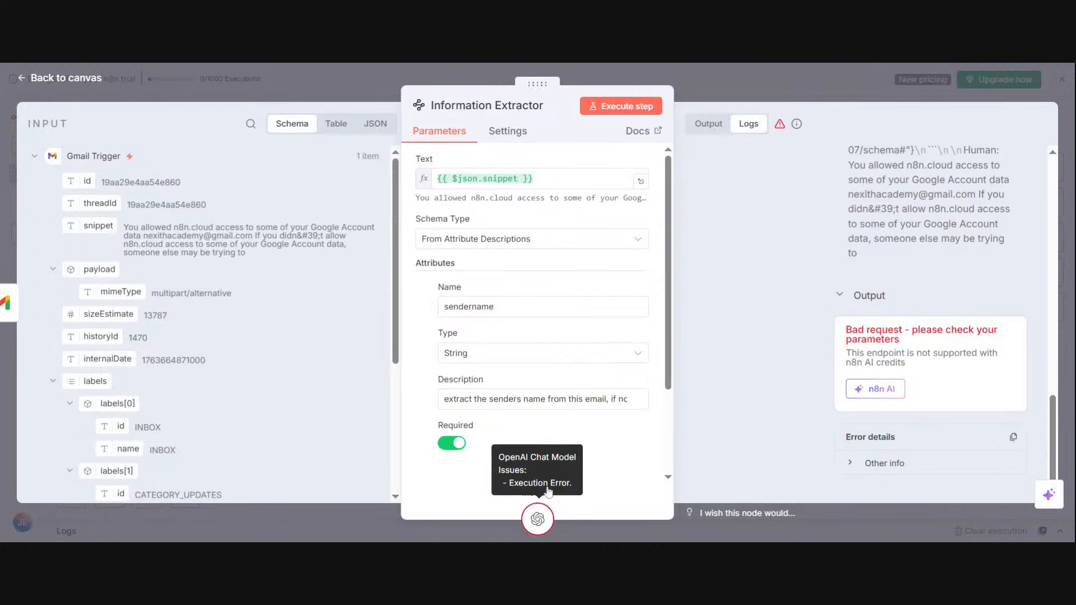
# Step: Set the OpenAI Chat Model's model to gpt-4.1-mini and return to the canvas
pyautogui.click(545, 509)
pyautogui.click(519, 220)
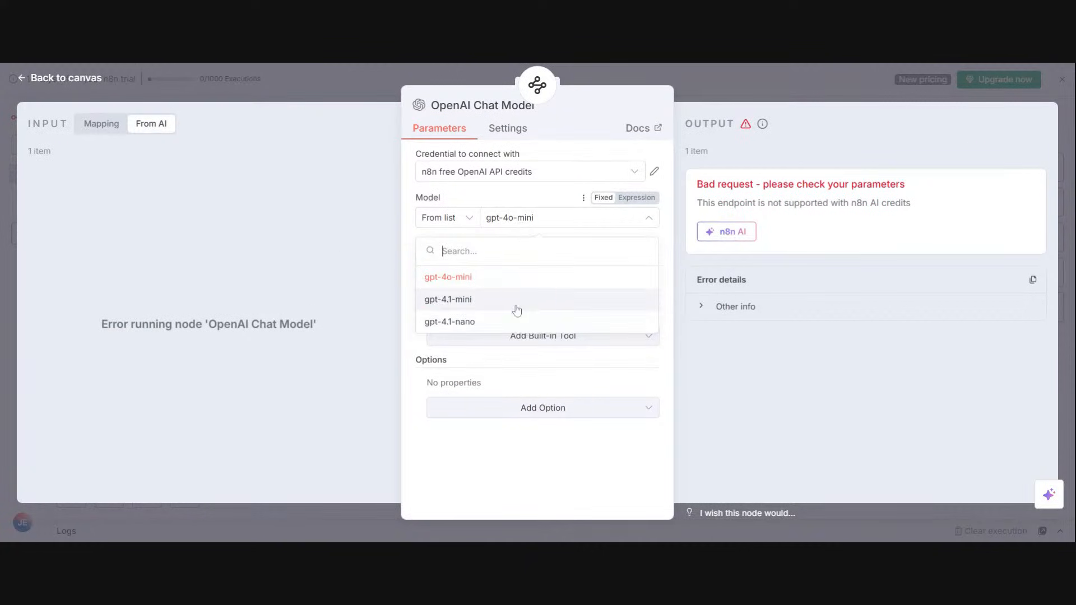
pyautogui.click(517, 309)
pyautogui.click(656, 70)
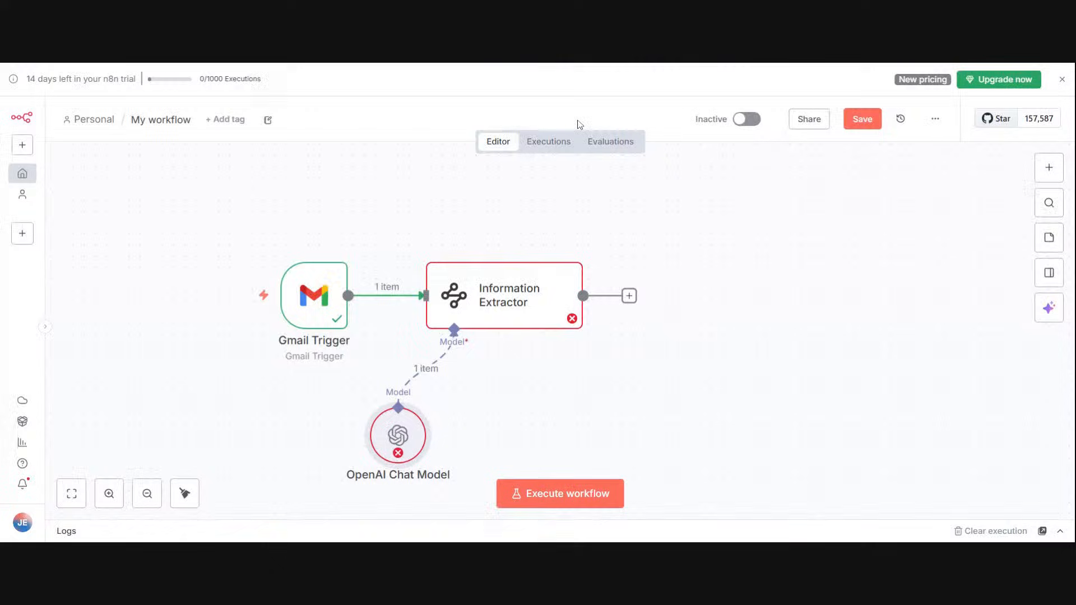
# Step: Execute the Information Extractor again, then open it and review its text, attribute and option settings
pyautogui.click(573, 244)
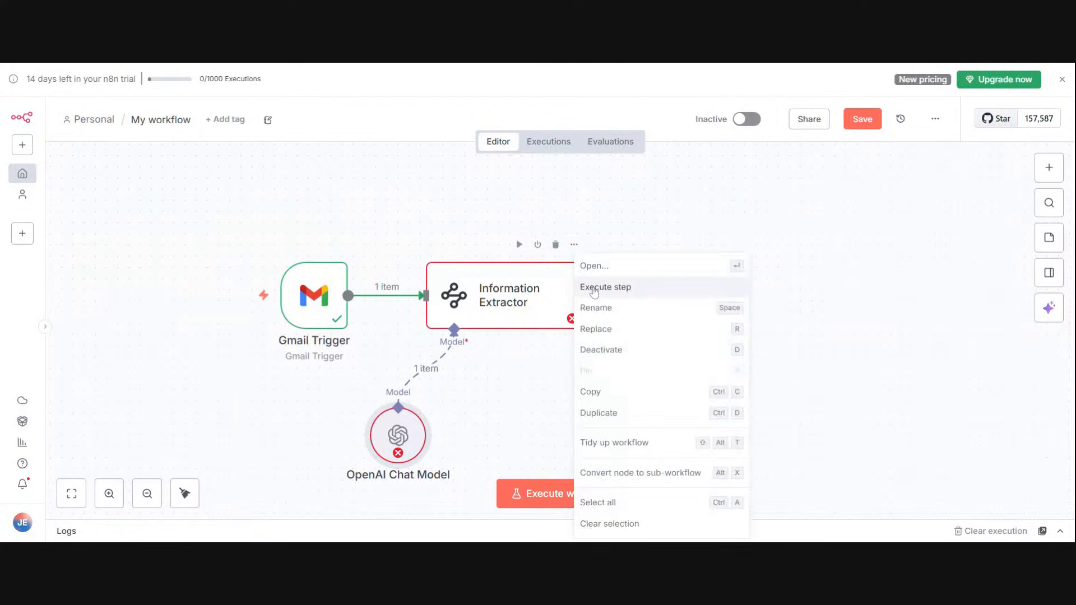
pyautogui.click(593, 286)
pyautogui.click(573, 244)
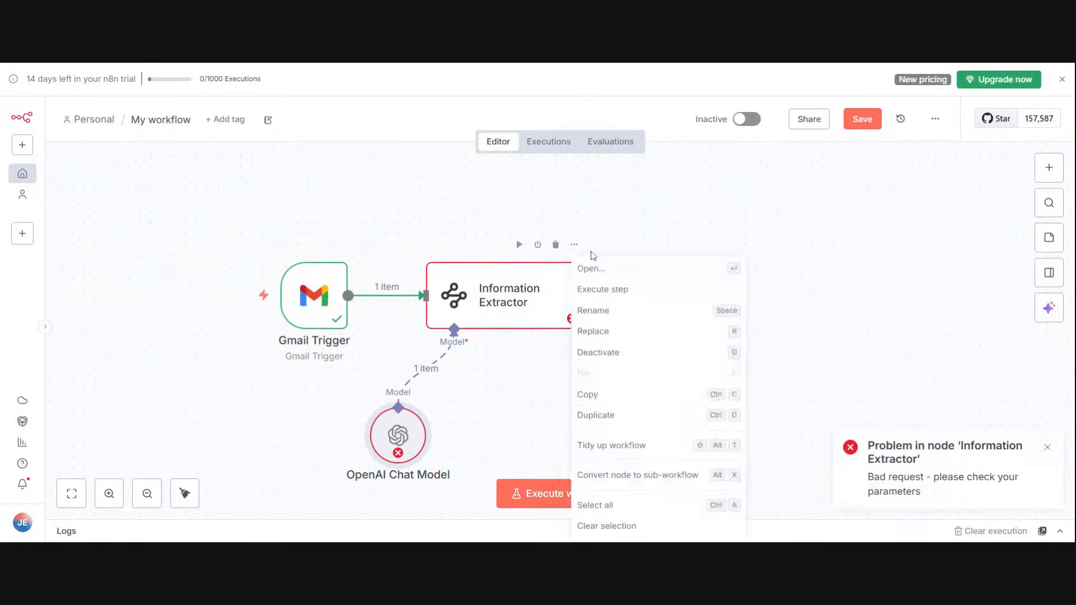
pyautogui.click(592, 267)
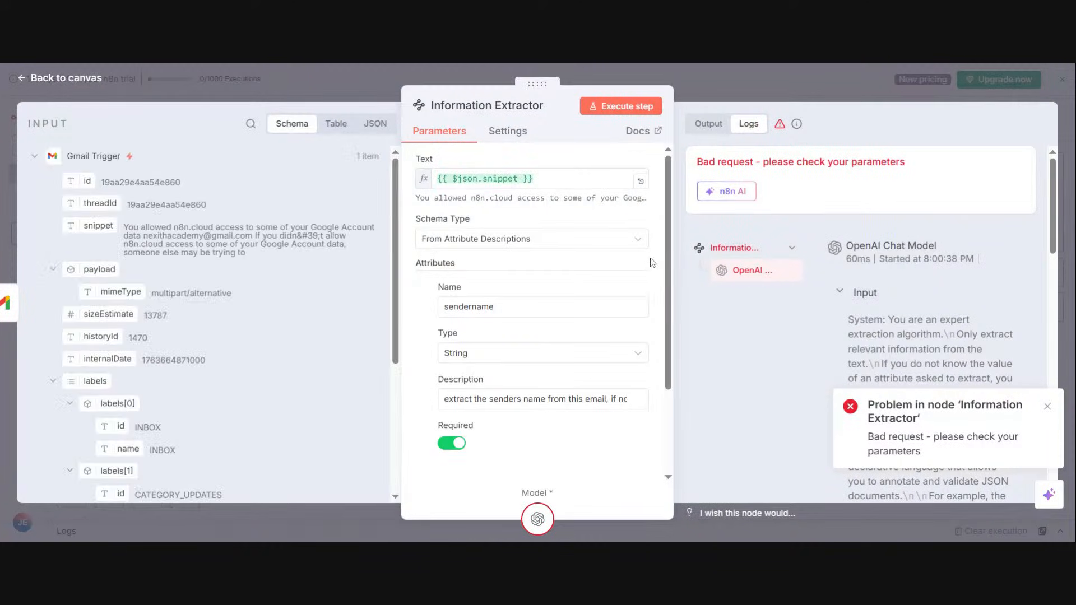
pyautogui.scroll(-1, 665, 223)
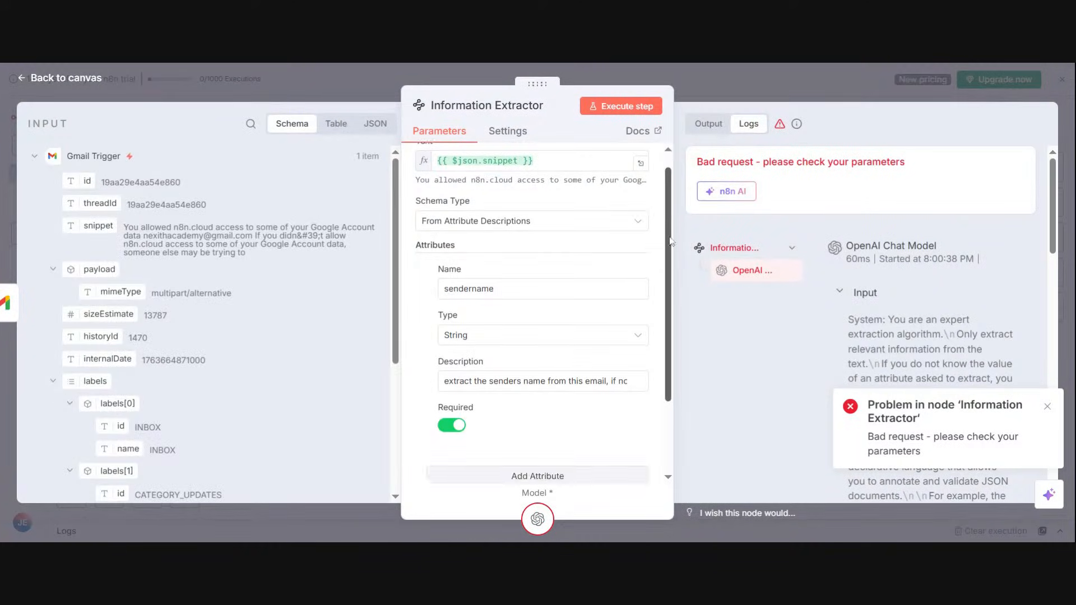
pyautogui.scroll(-3, 670, 269)
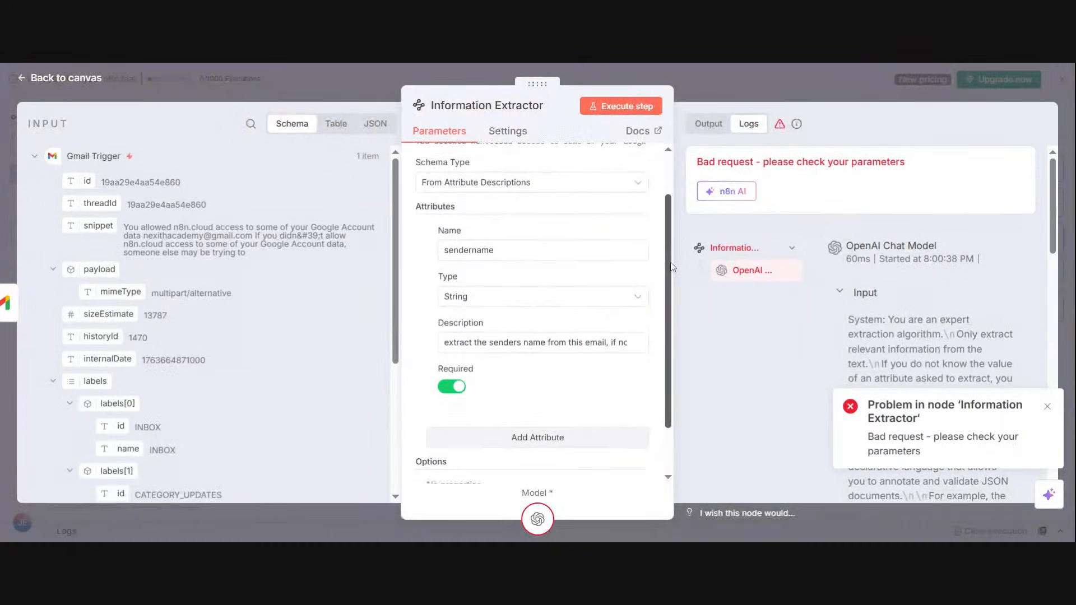
pyautogui.moveTo(665, 298); pyautogui.dragTo(666, 303)
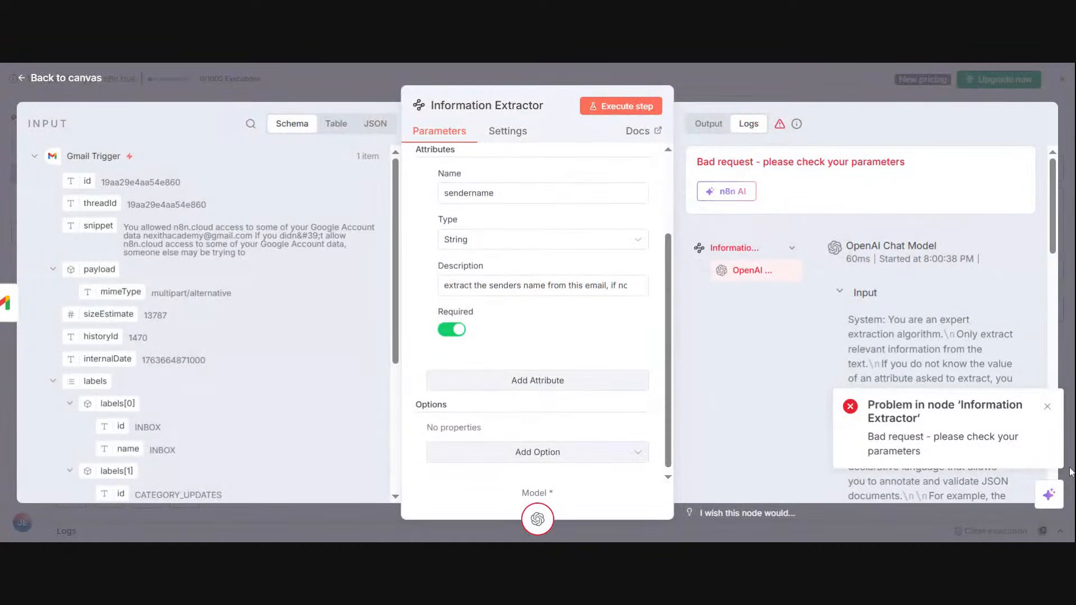
# Step: Dismiss the error notification and read through the OpenAI Chat Model's log in the Information Extractor
pyautogui.click(1047, 406)
pyautogui.scroll(-2, 1057, 213)
pyautogui.scroll(2, 1057, 207)
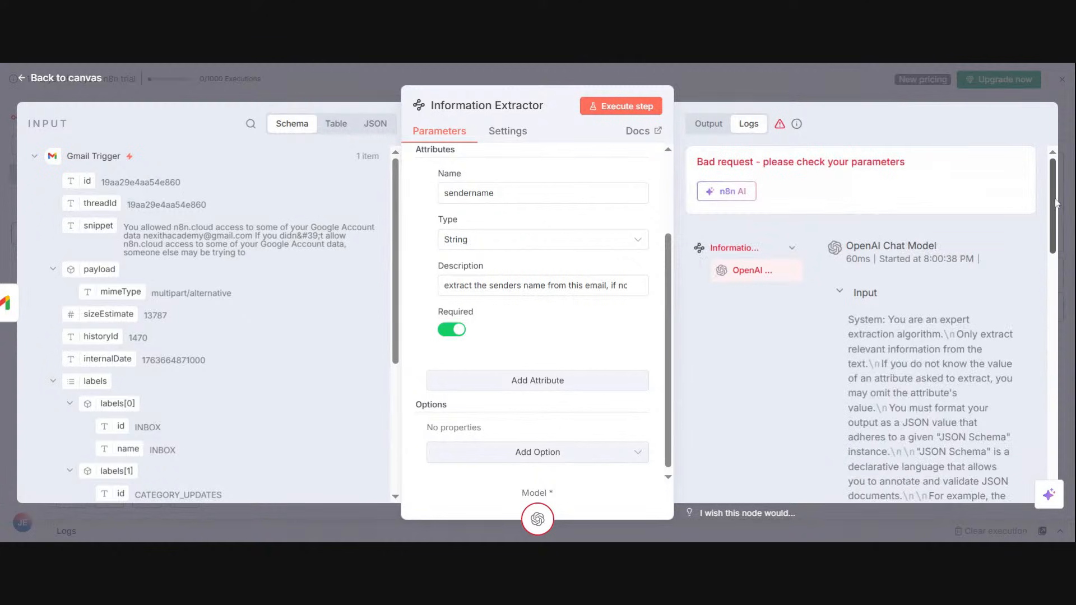
pyautogui.scroll(-3, 1056, 213)
pyautogui.moveTo(1055, 244); pyautogui.dragTo(1052, 266)
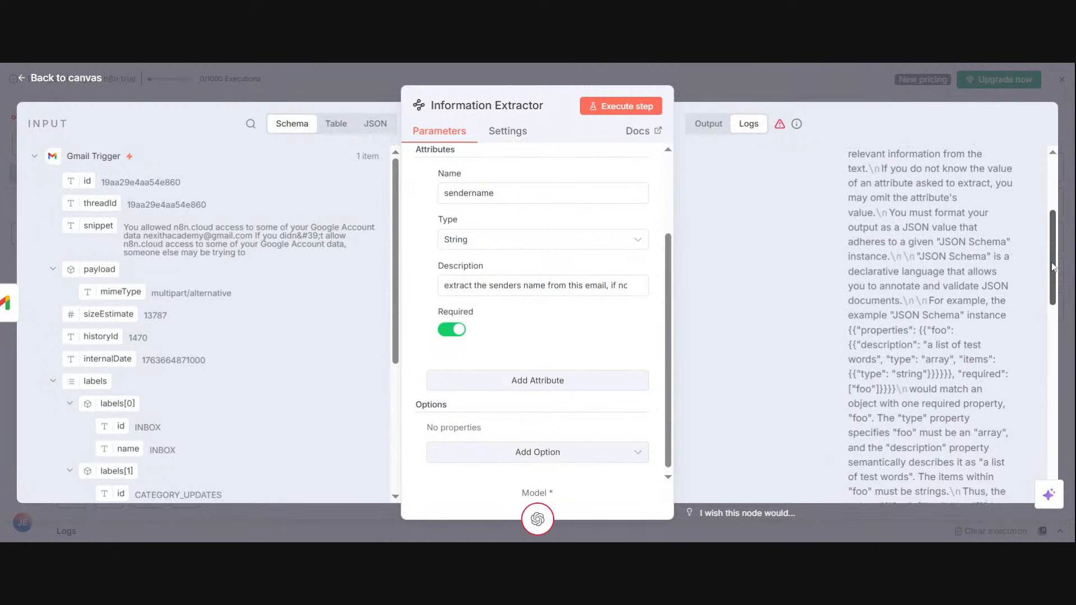
pyautogui.scroll(-1, 1054, 278)
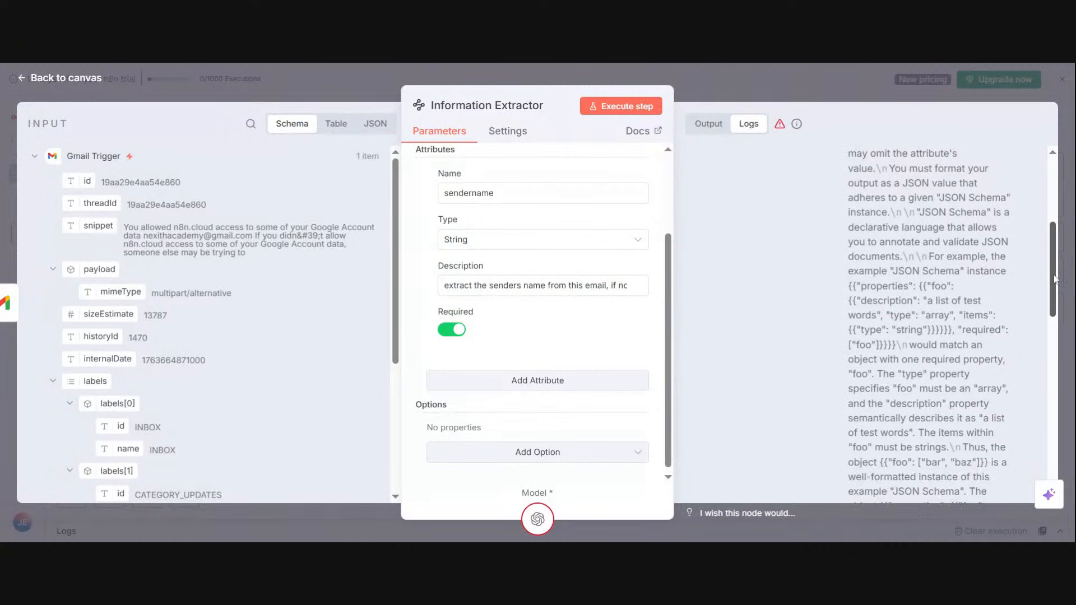
pyautogui.moveTo(1055, 278); pyautogui.dragTo(1054, 282)
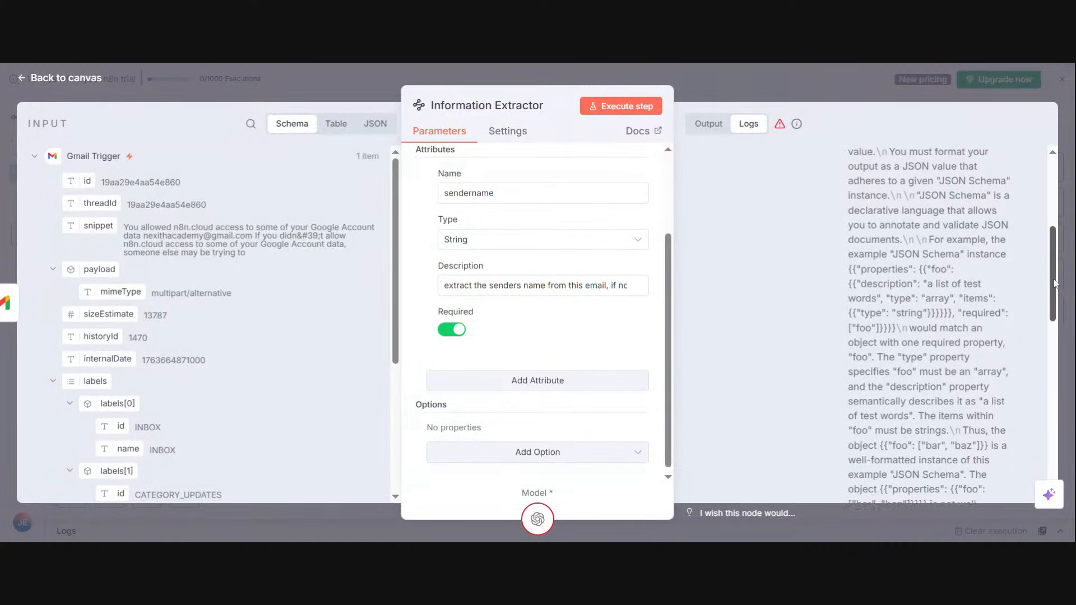
pyautogui.moveTo(1055, 283); pyautogui.dragTo(1016, 182)
pyautogui.moveTo(668, 268); pyautogui.dragTo(656, 145)
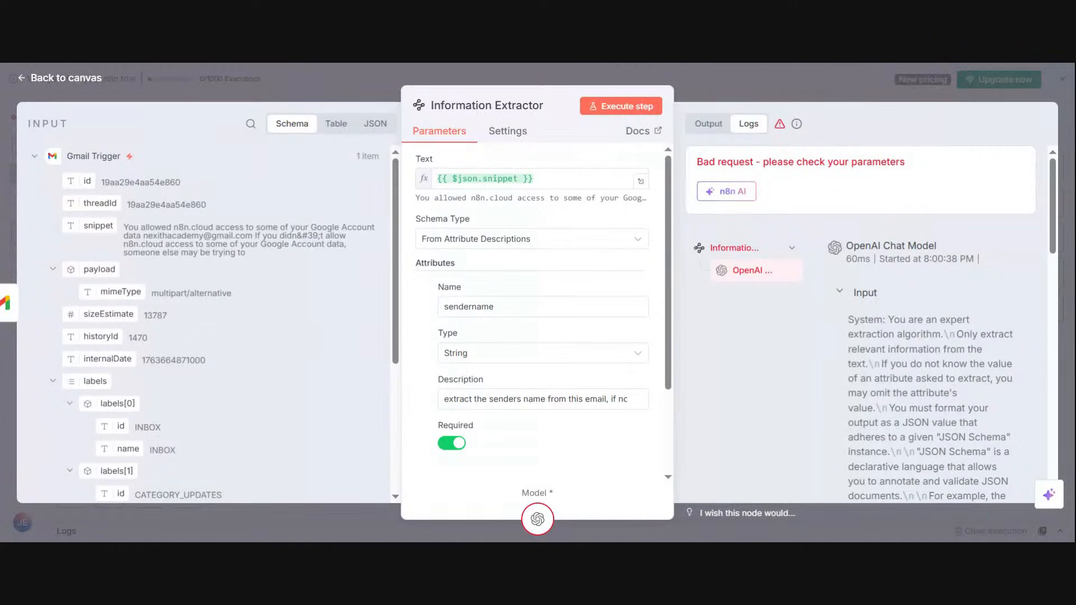
# Step: Create a new OpenAI credential for the OpenAI Chat Model by pasting the API key, save it, and return to the canvas
pyautogui.click(537, 516)
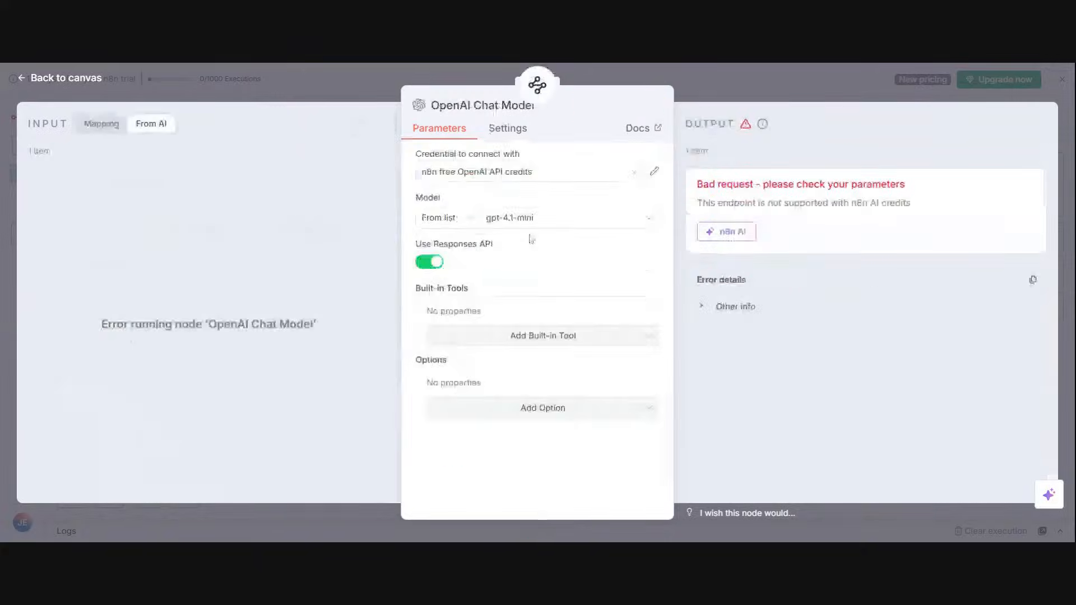
pyautogui.click(541, 175)
pyautogui.click(518, 242)
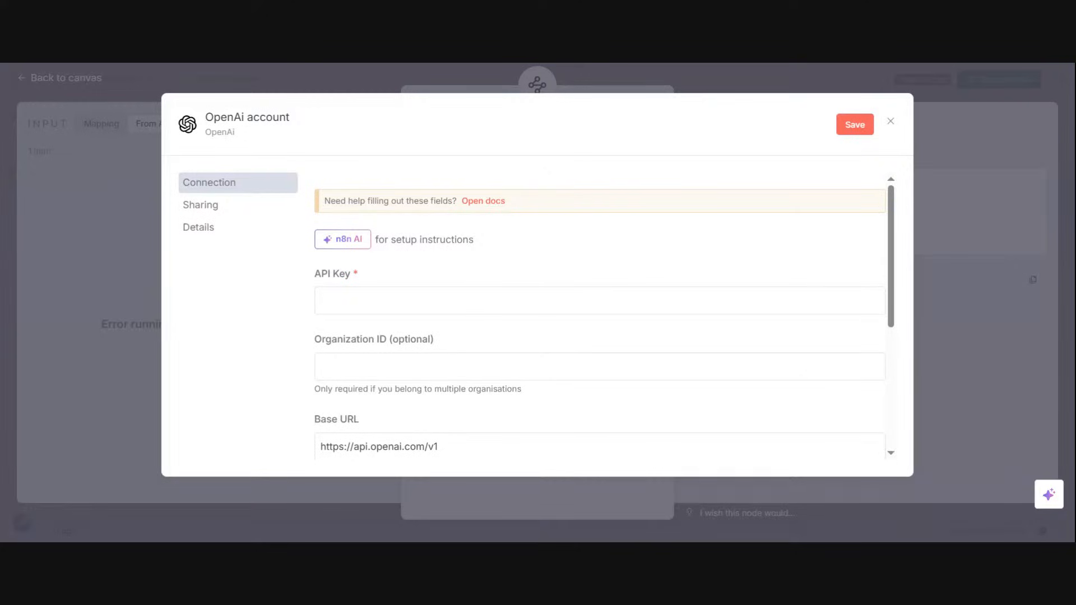
pyautogui.click(321, 301)
pyautogui.hotkey('ctrl', 'v')
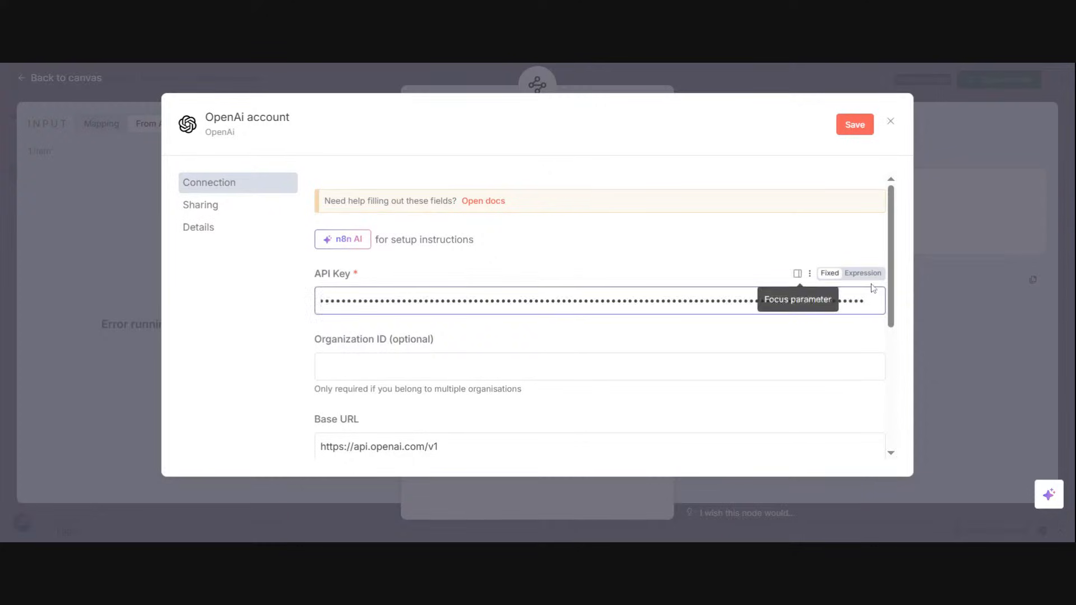
pyautogui.moveTo(888, 280); pyautogui.dragTo(887, 412)
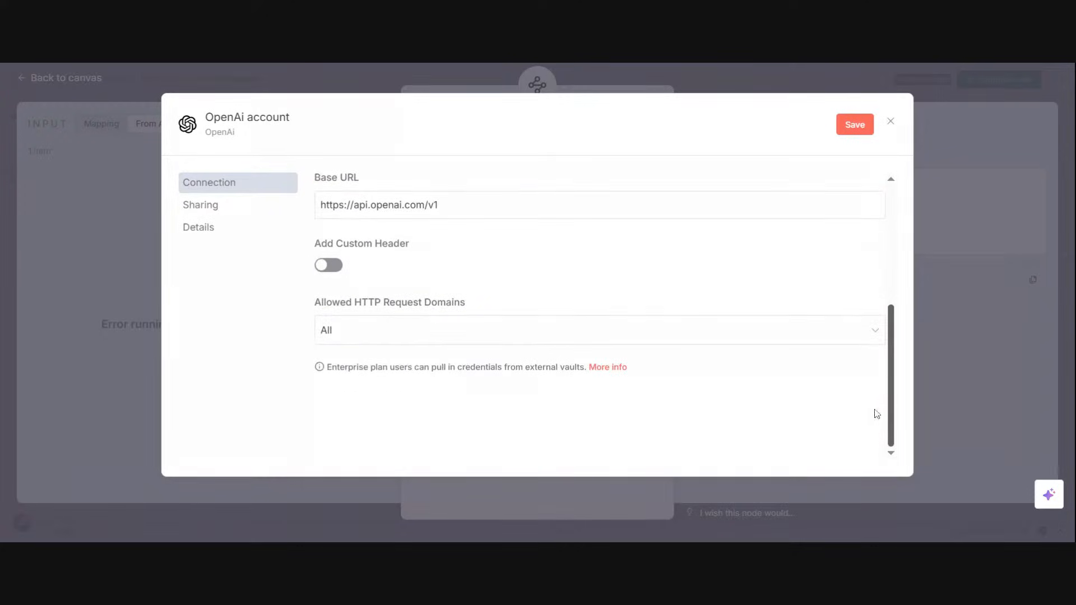
pyautogui.click(855, 125)
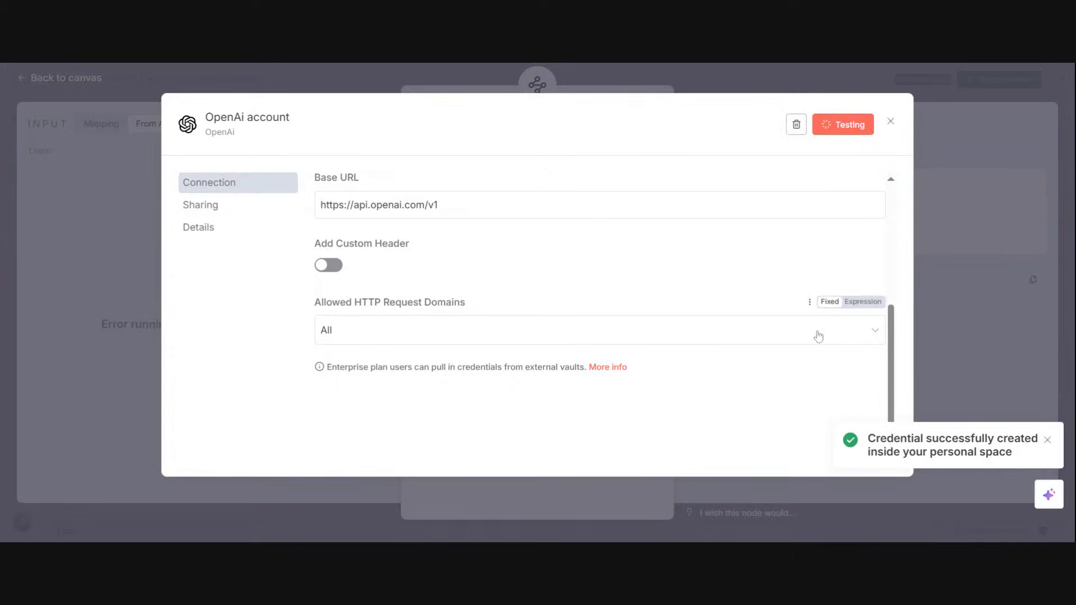
pyautogui.click(1019, 226)
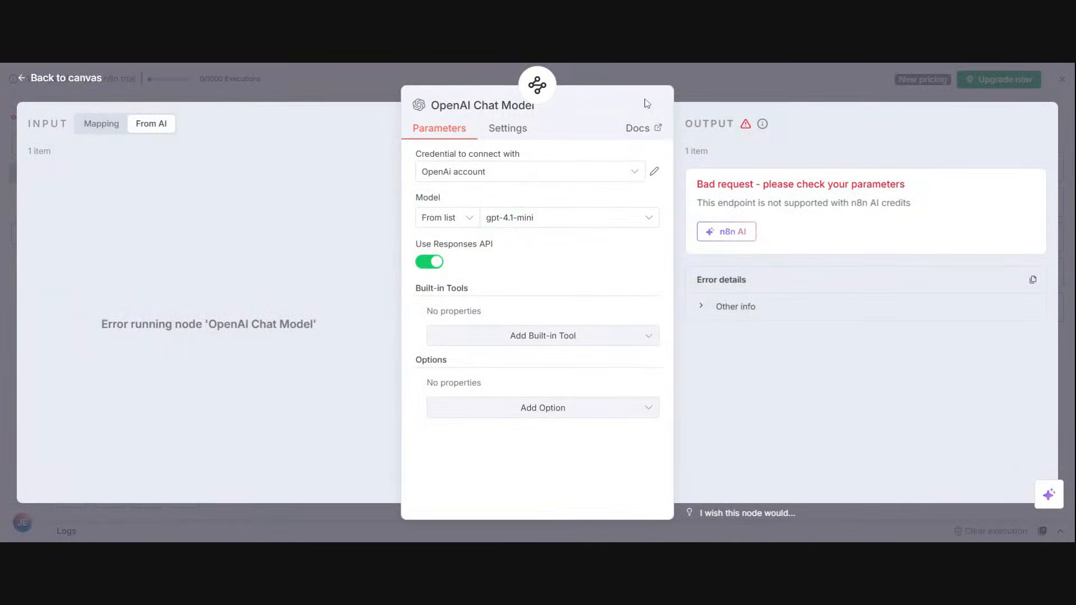
pyautogui.click(717, 84)
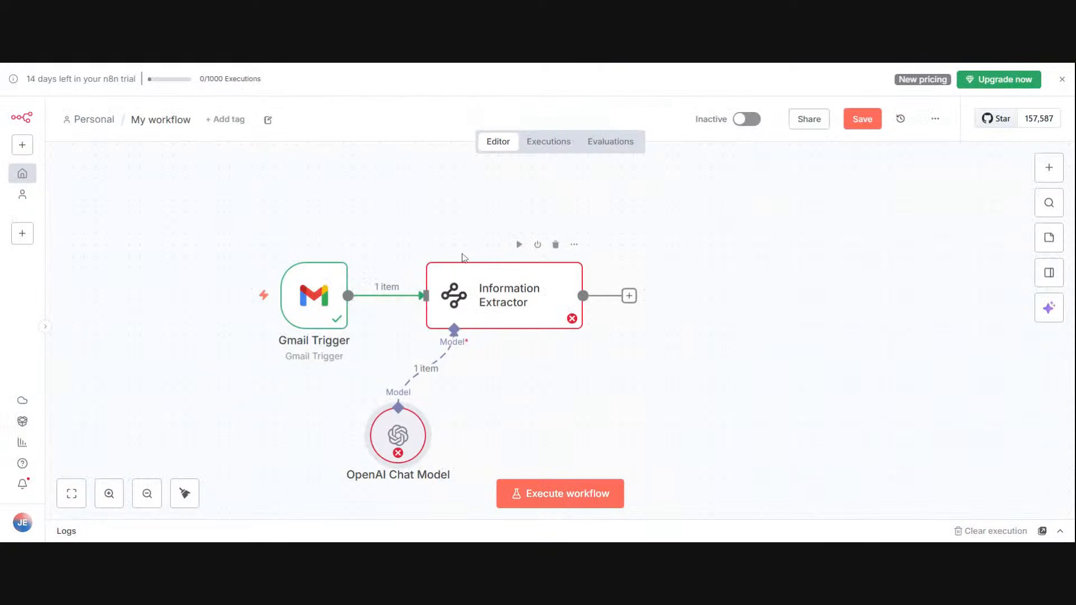
# Step: Execute the Information Extractor with the new credential, open it to check the result, and return to the canvas
pyautogui.click(574, 244)
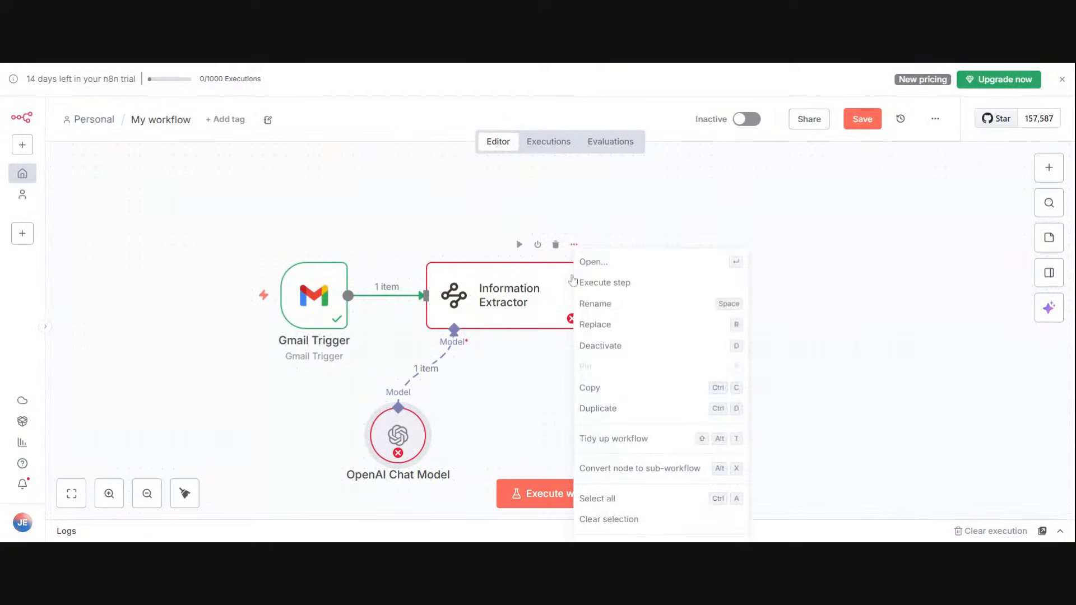
pyautogui.click(599, 280)
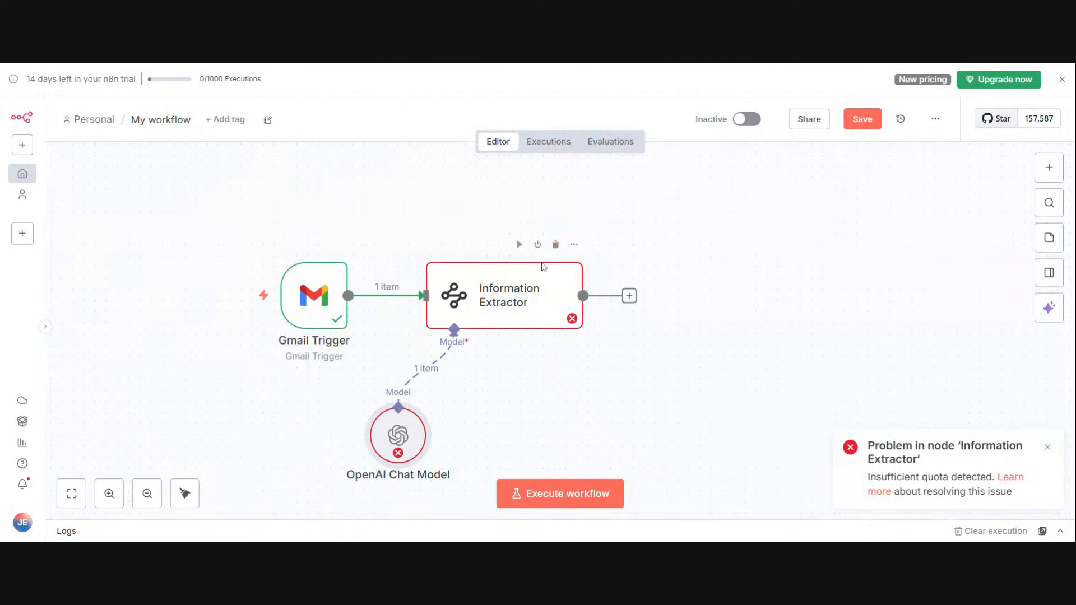
pyautogui.click(573, 245)
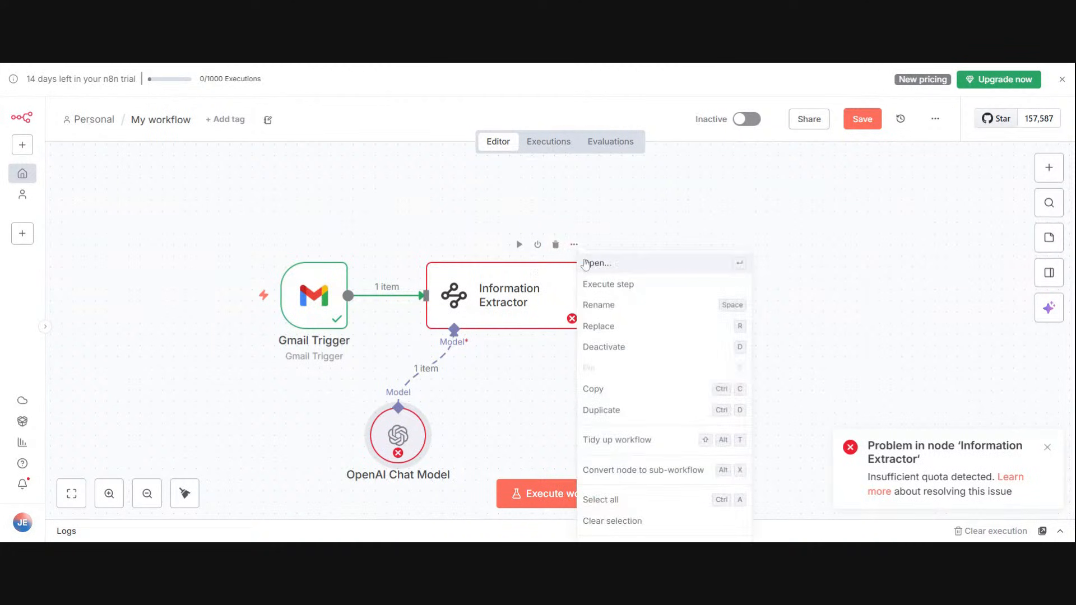
pyautogui.click(586, 263)
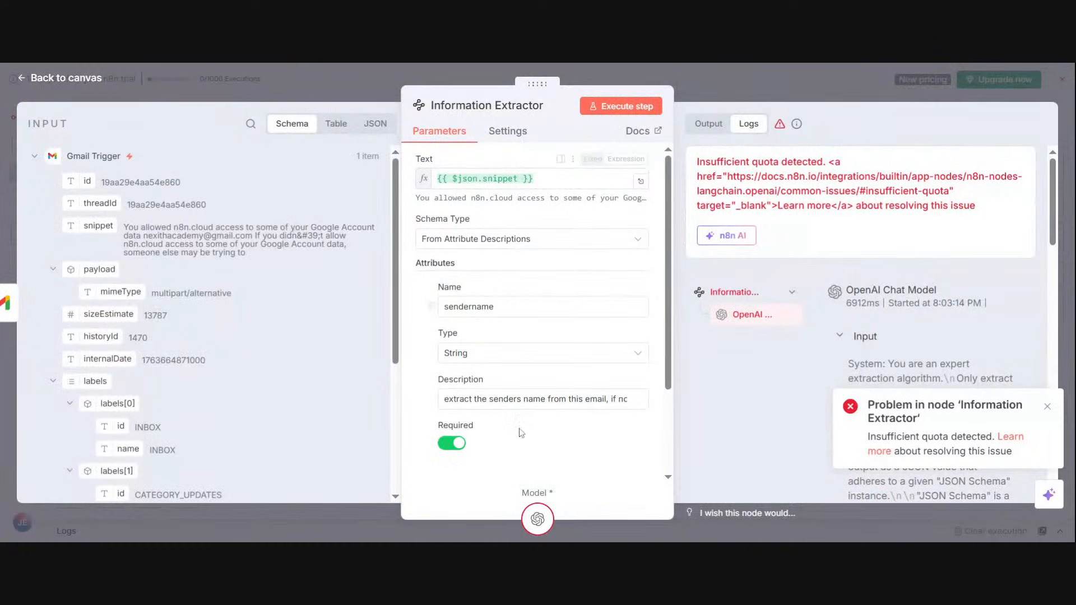
pyautogui.click(442, 74)
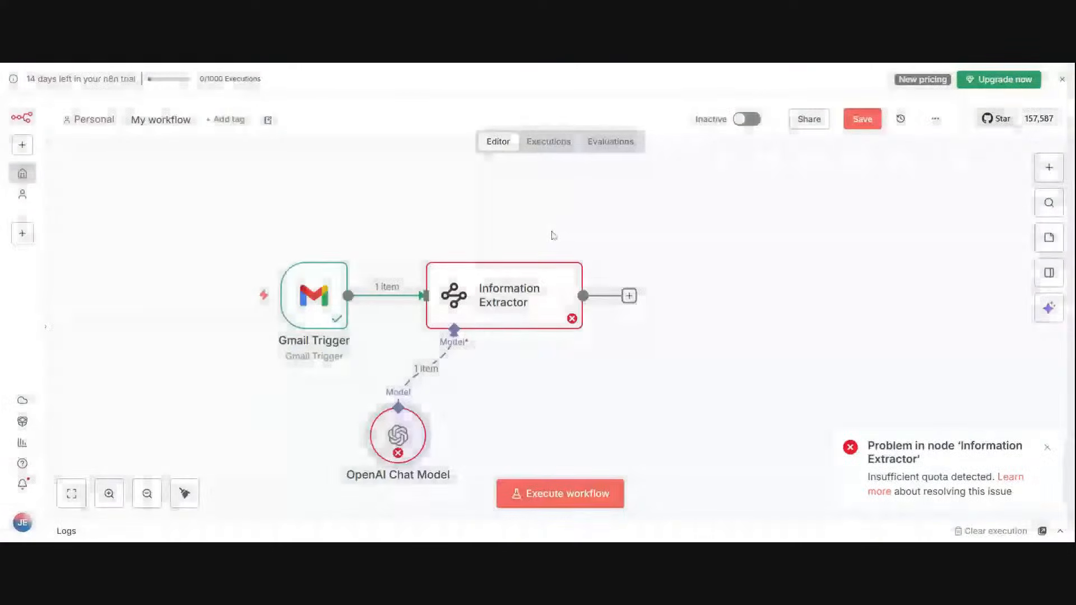
# Step: Set the OpenAI Chat Model's model to gpt-4 and execute the Information Extractor again from the canvas
pyautogui.click(573, 245)
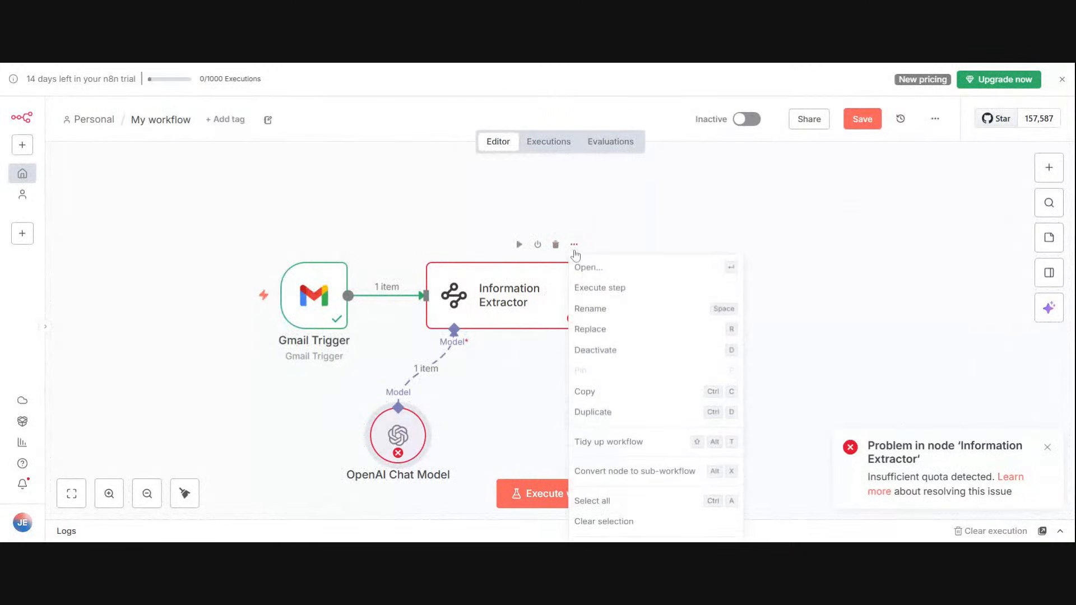
pyautogui.click(617, 279)
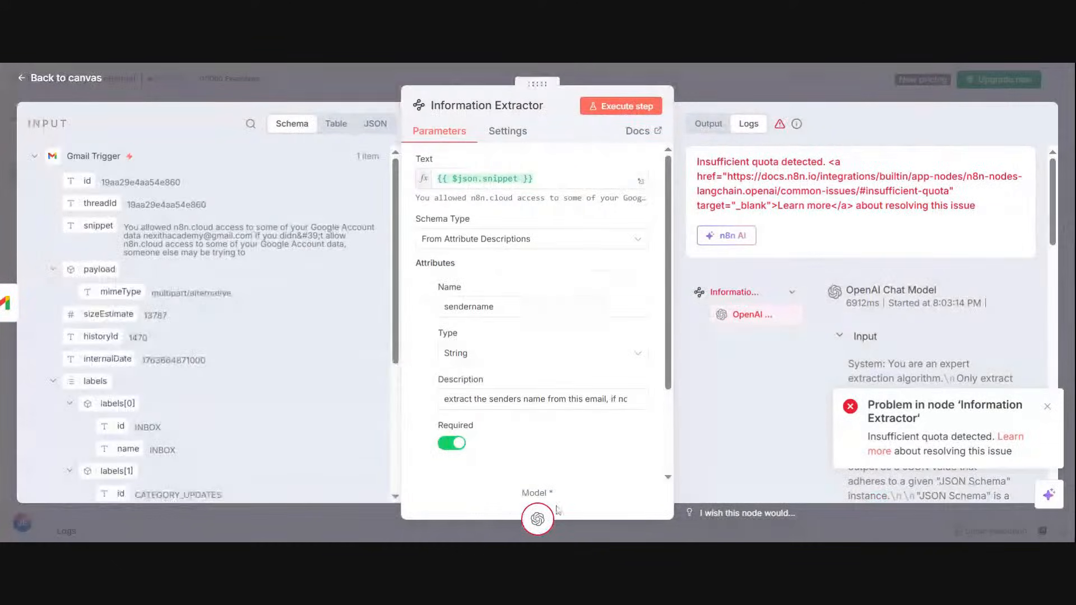
pyautogui.click(539, 517)
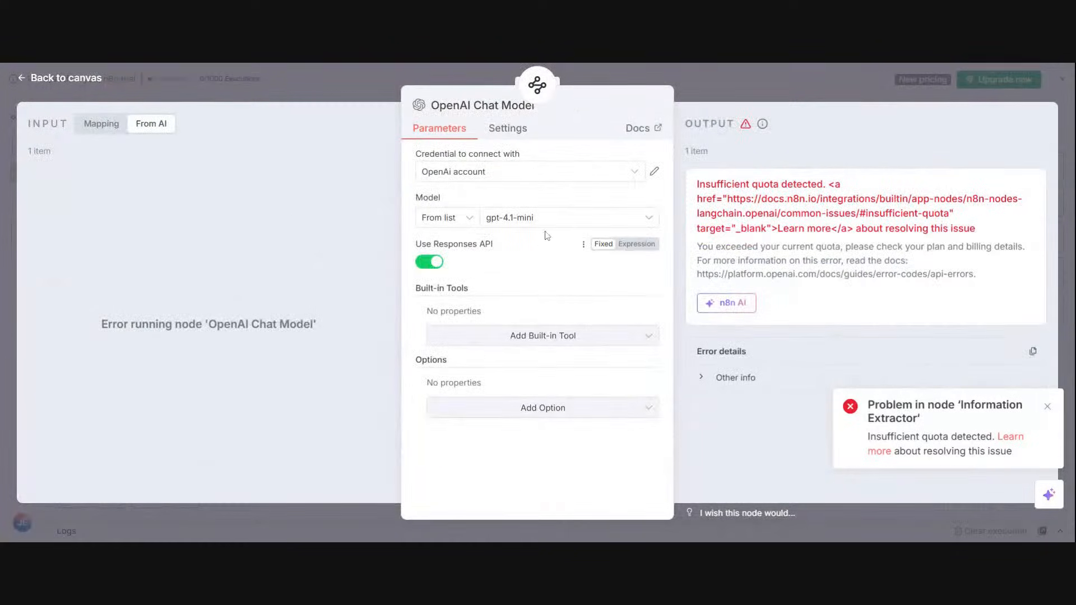
pyautogui.click(546, 224)
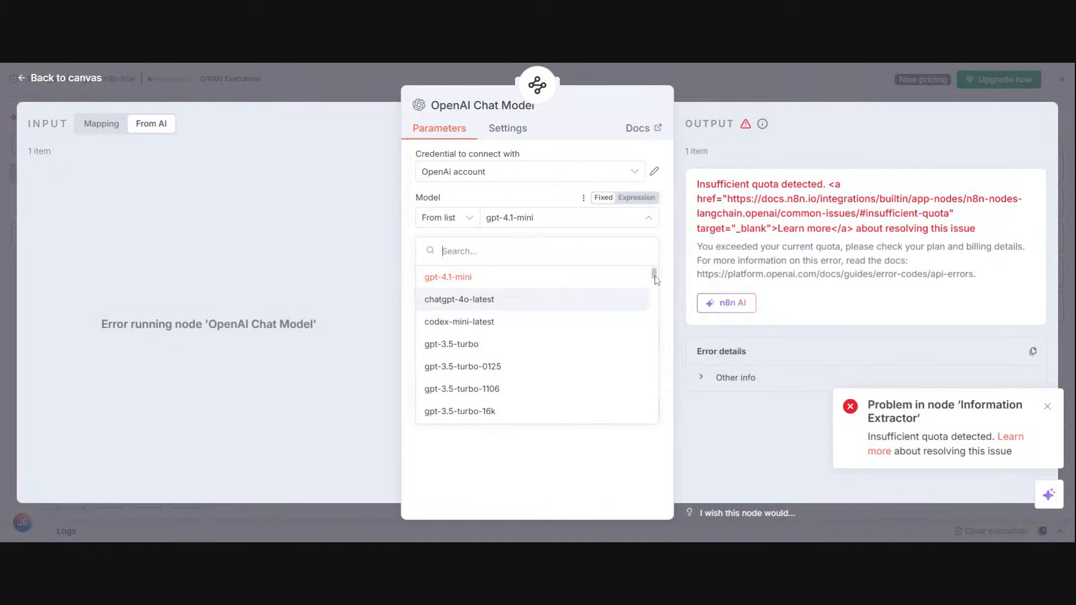
pyautogui.moveTo(656, 280); pyautogui.dragTo(656, 288)
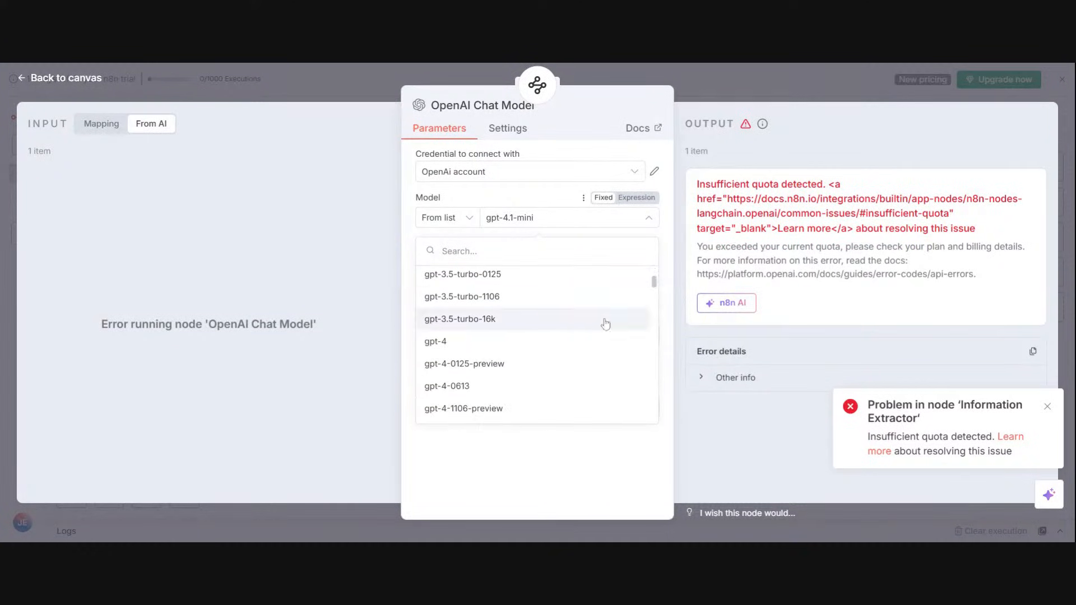
pyautogui.click(577, 339)
pyautogui.click(714, 82)
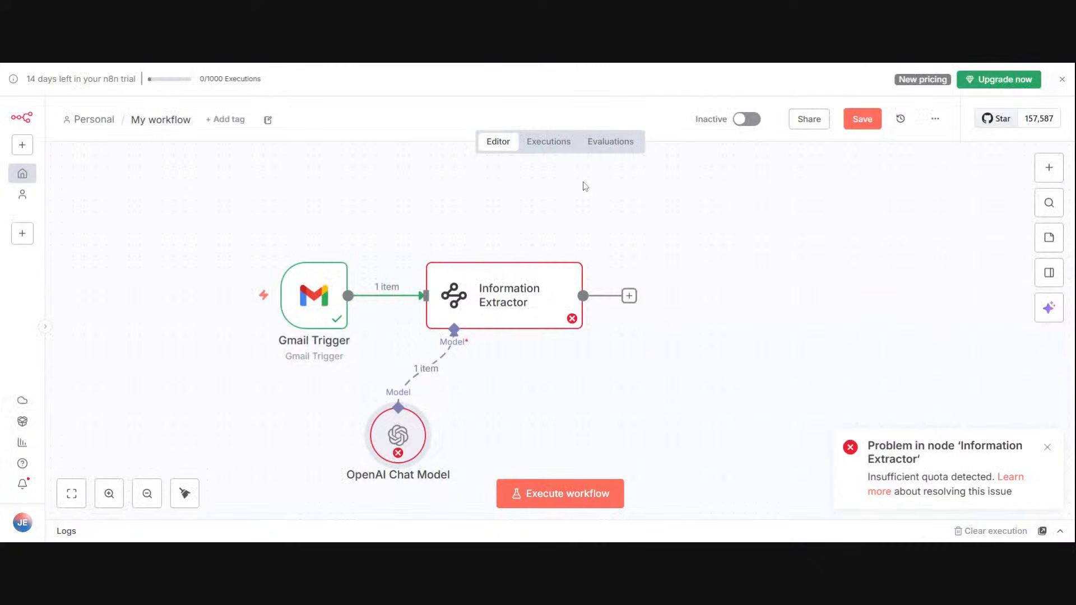
pyautogui.click(575, 245)
pyautogui.click(608, 284)
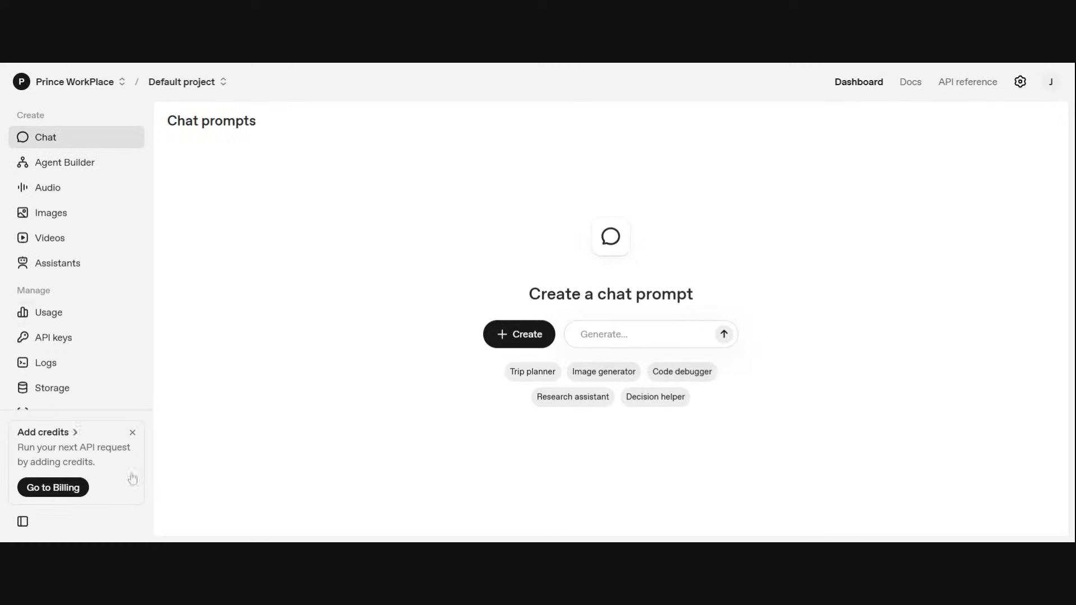
# Step: In the OpenAI platform, dismiss the add-credits notice, view the project's API usage, and return to the dashboard
pyautogui.click(132, 432)
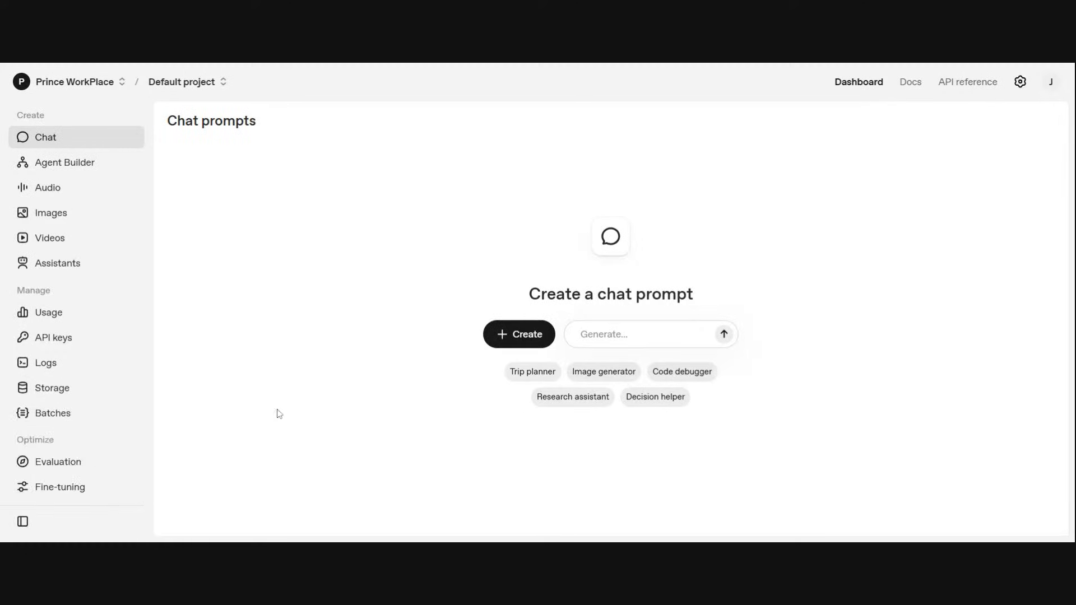
pyautogui.click(44, 318)
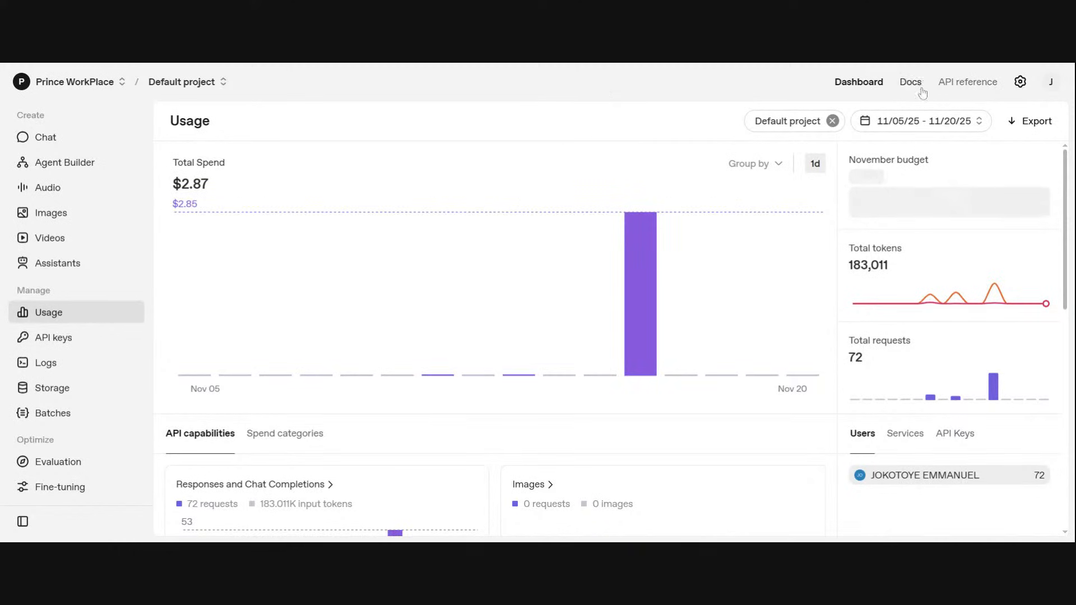
pyautogui.click(865, 95)
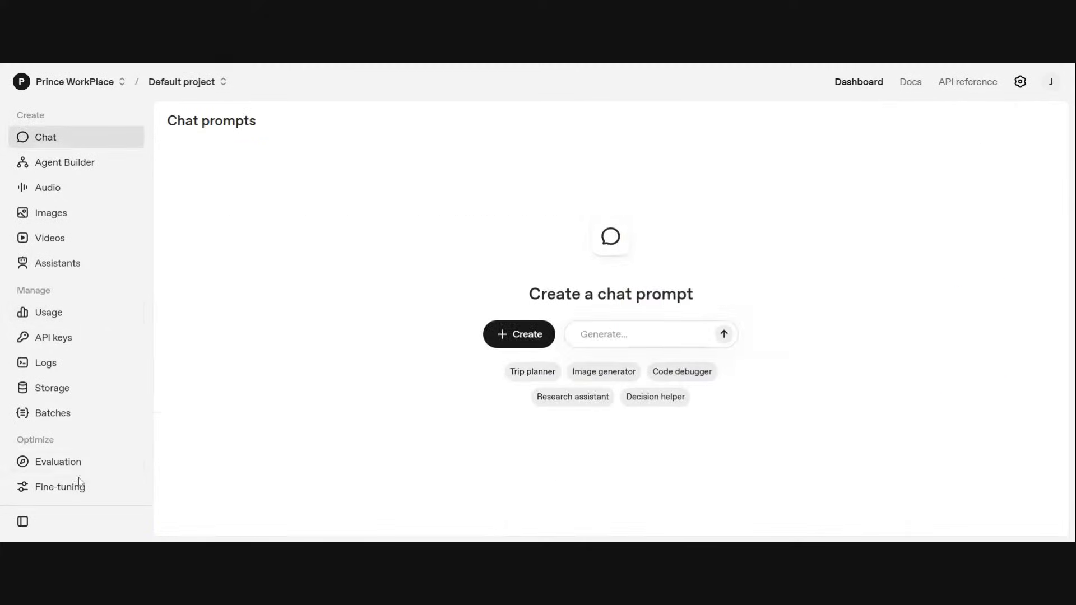
# Step: Check the list of available organizations and keep the current workplace organization selected
pyautogui.scroll(-1, 84, 470)
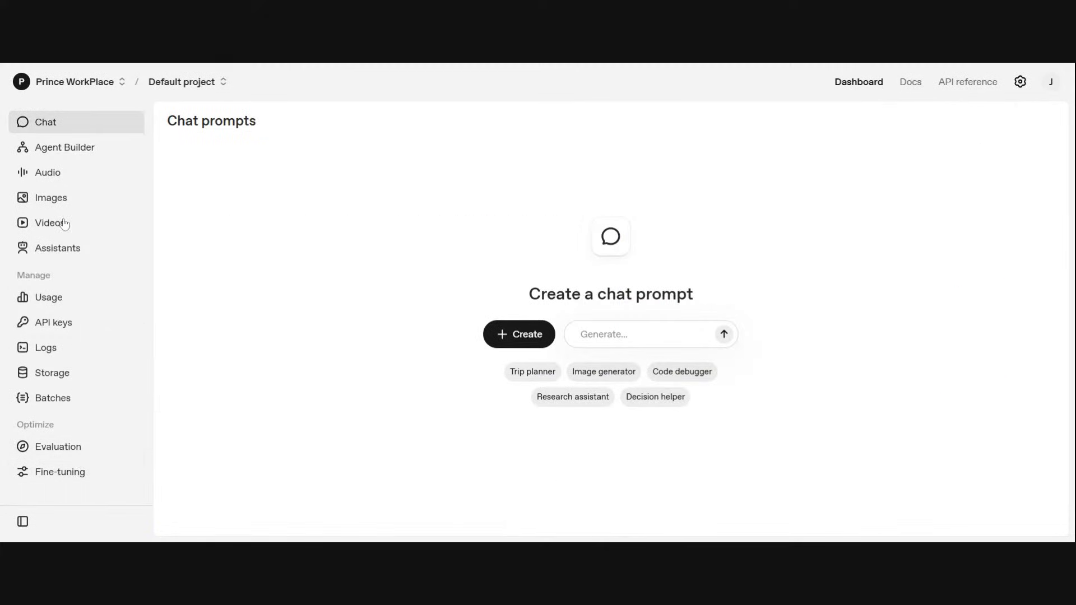
pyautogui.click(71, 84)
pyautogui.click(70, 84)
pyautogui.click(69, 84)
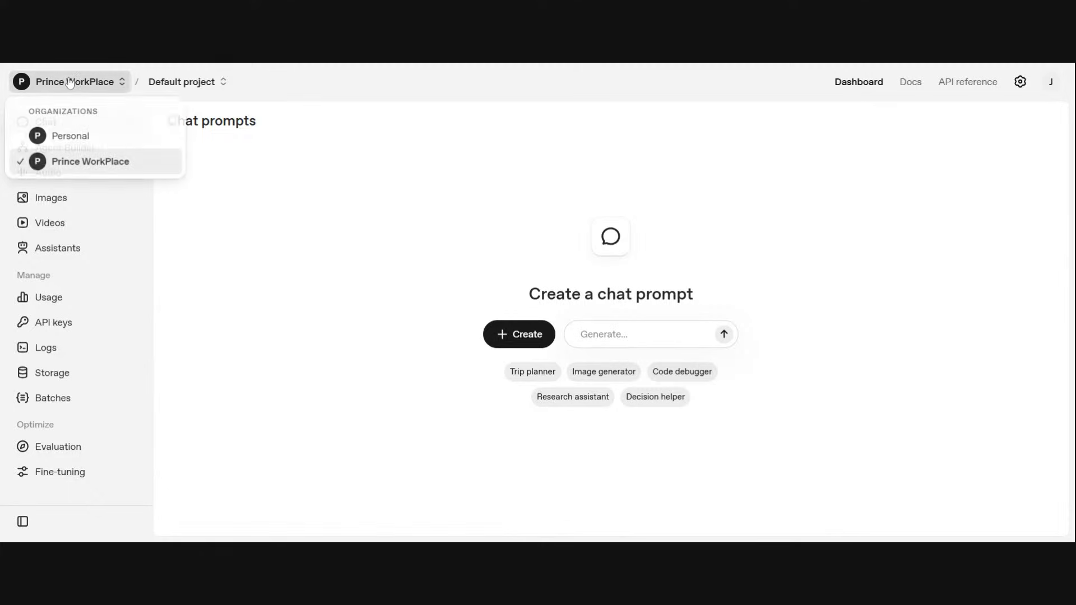
pyautogui.click(65, 166)
# Step: Open the organization settings and view the billing overview with the API credit balance
pyautogui.scroll(1, 70, 392)
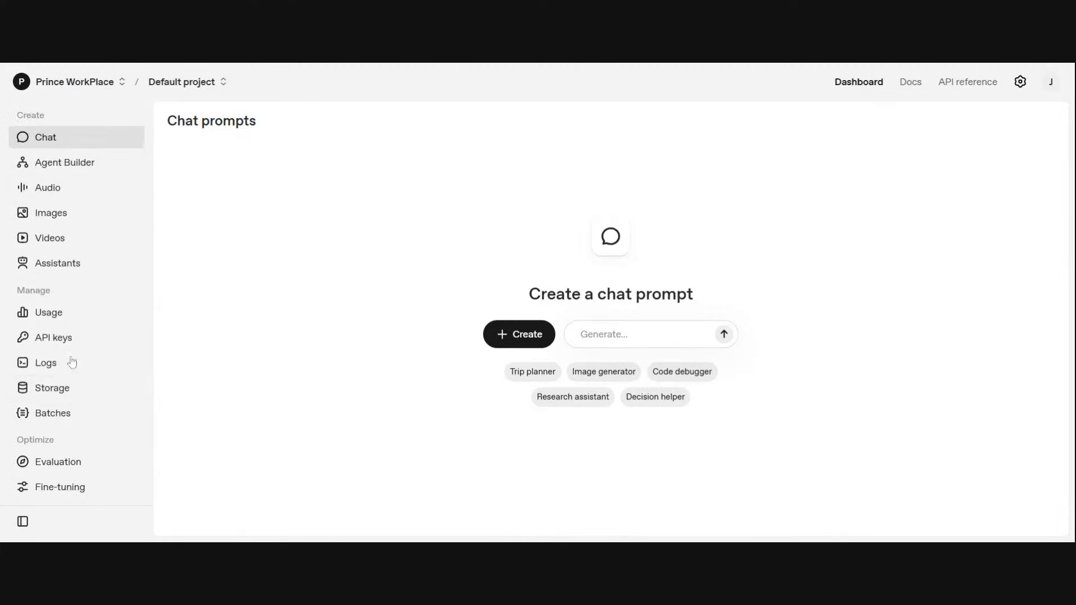
pyautogui.click(1053, 87)
pyautogui.click(1028, 83)
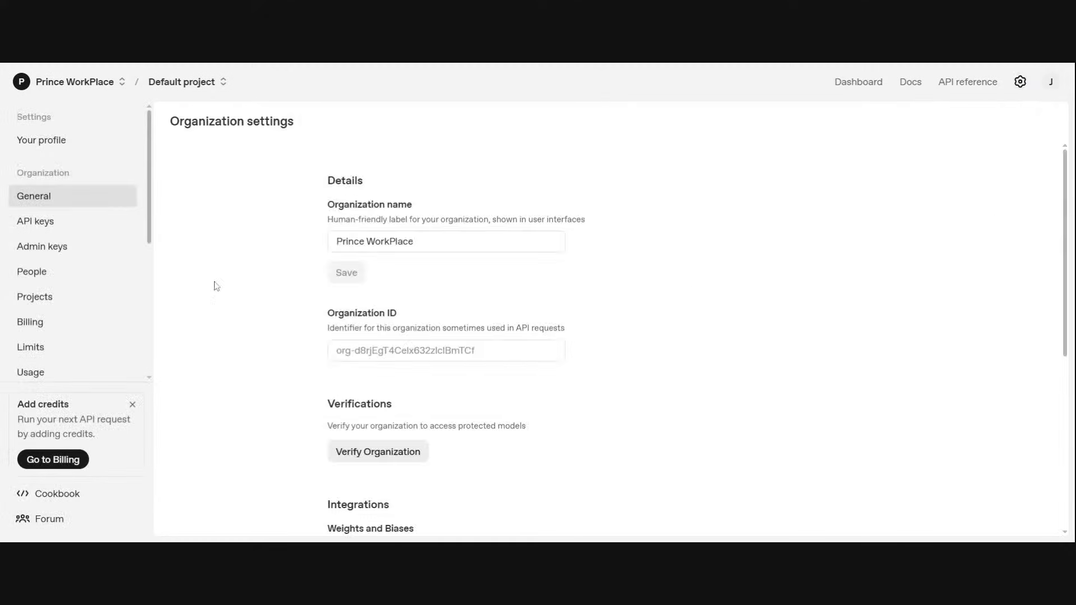
pyautogui.click(43, 334)
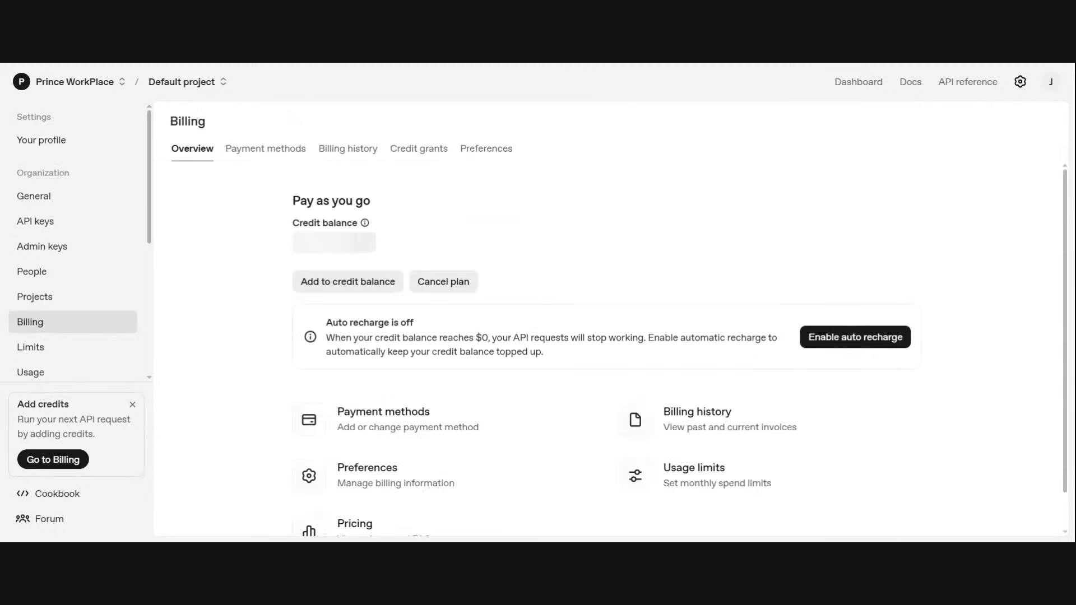
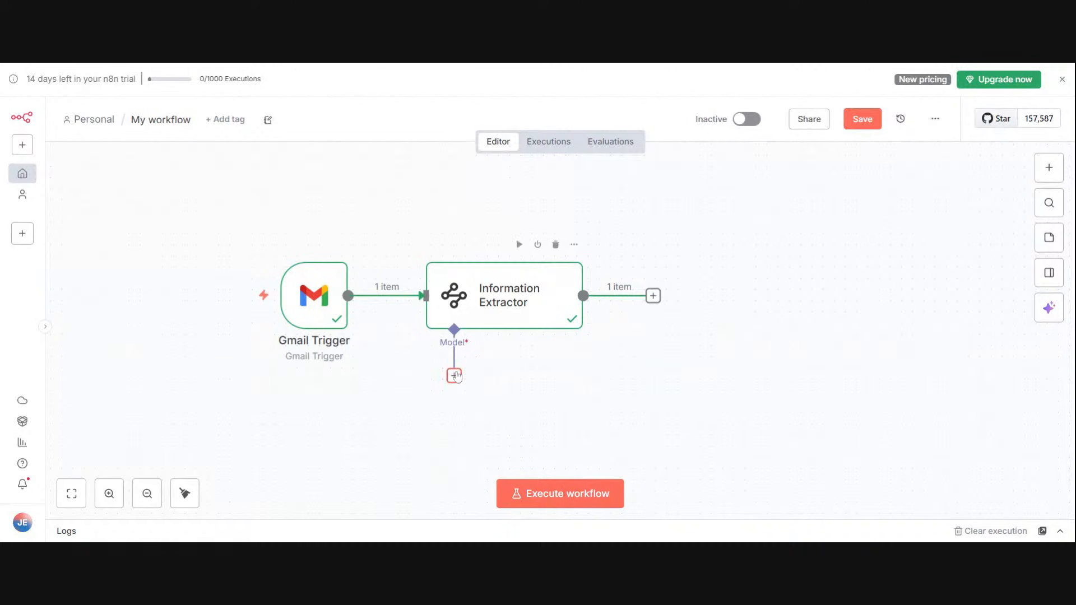
# Step: Attach a Google Gemini Chat Model to the Information Extractor with the existing Google Gemini(PaLM) Api account credential, and move it slightly lower
pyautogui.click(454, 376)
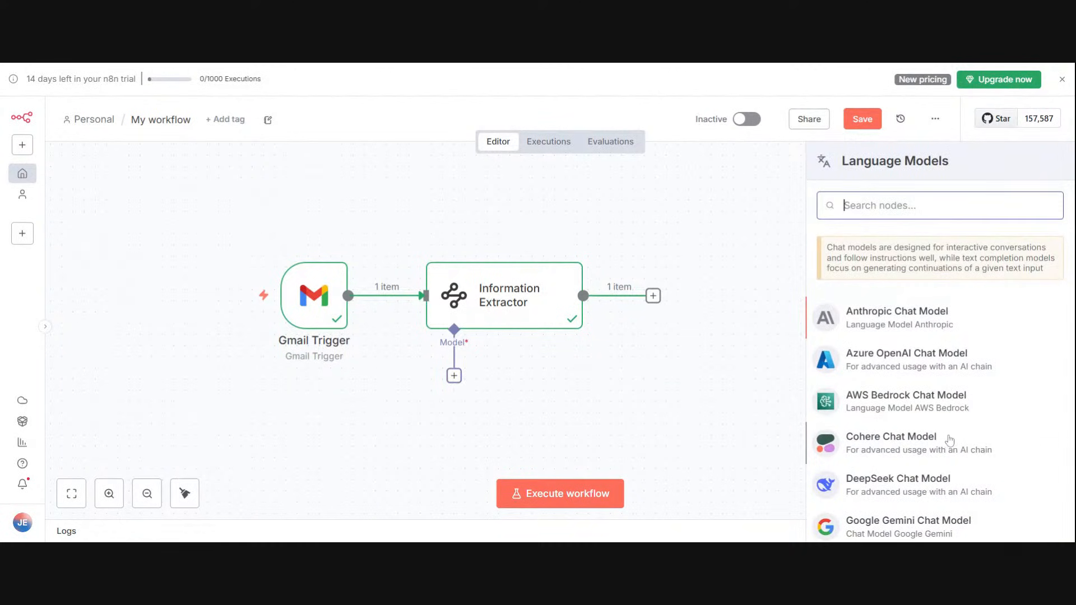
pyautogui.scroll(-3, 879, 440)
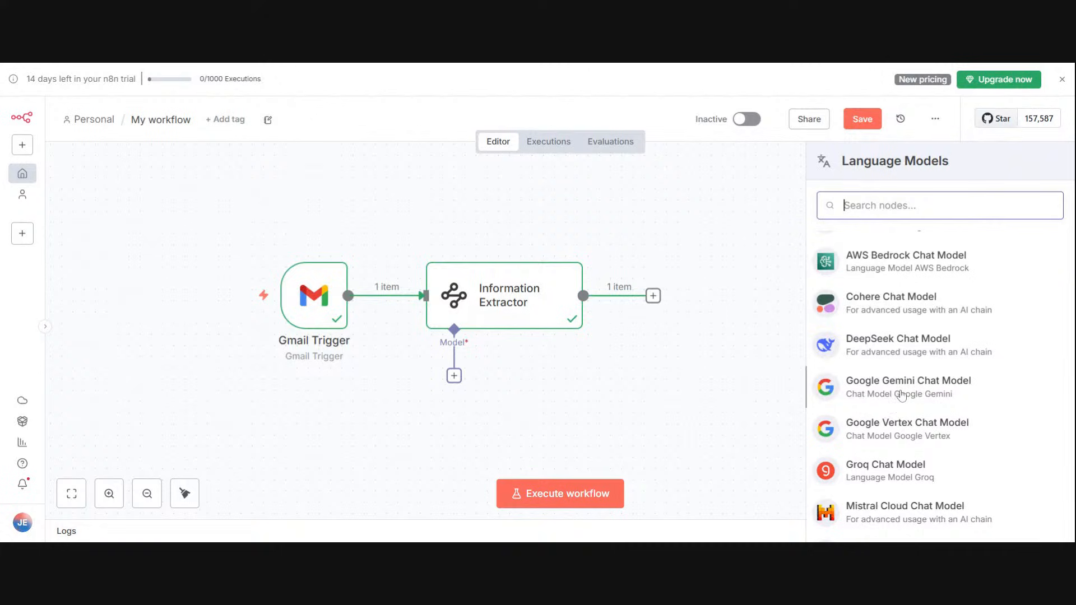
pyautogui.click(965, 399)
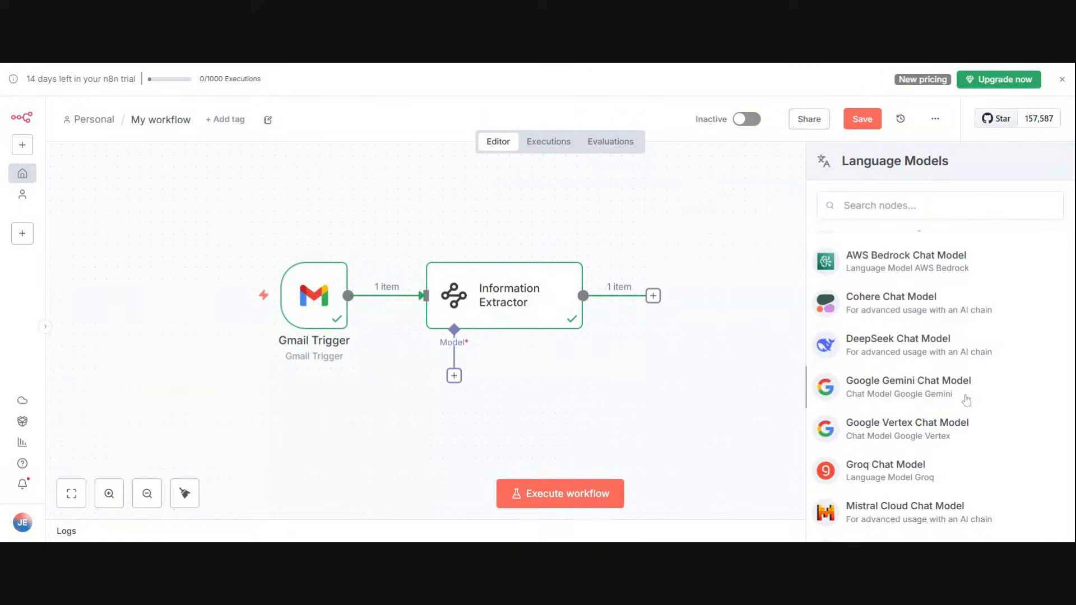
pyautogui.click(1016, 405)
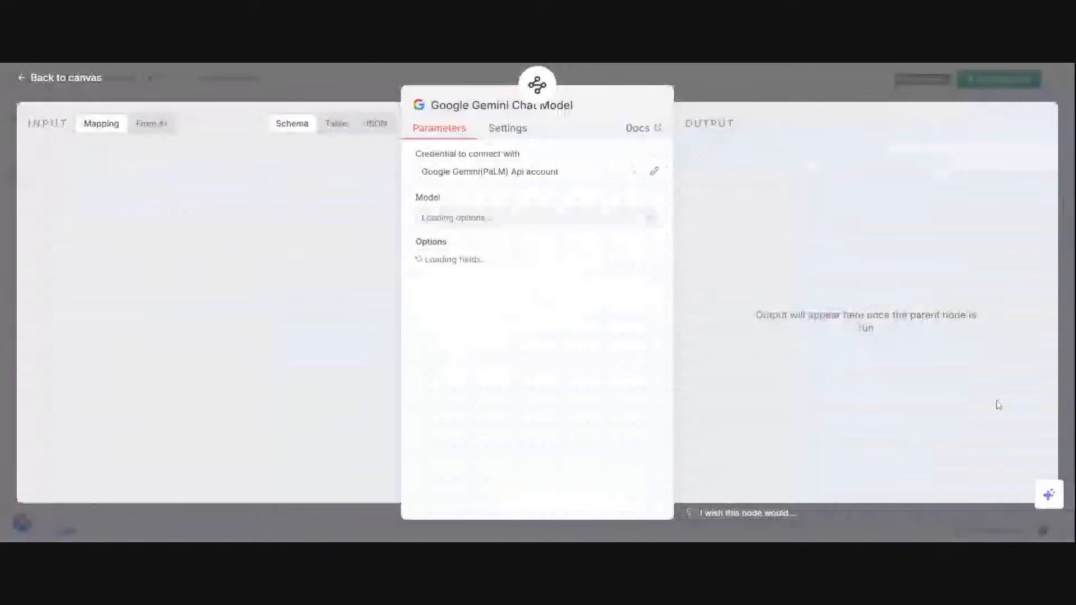
pyautogui.click(496, 172)
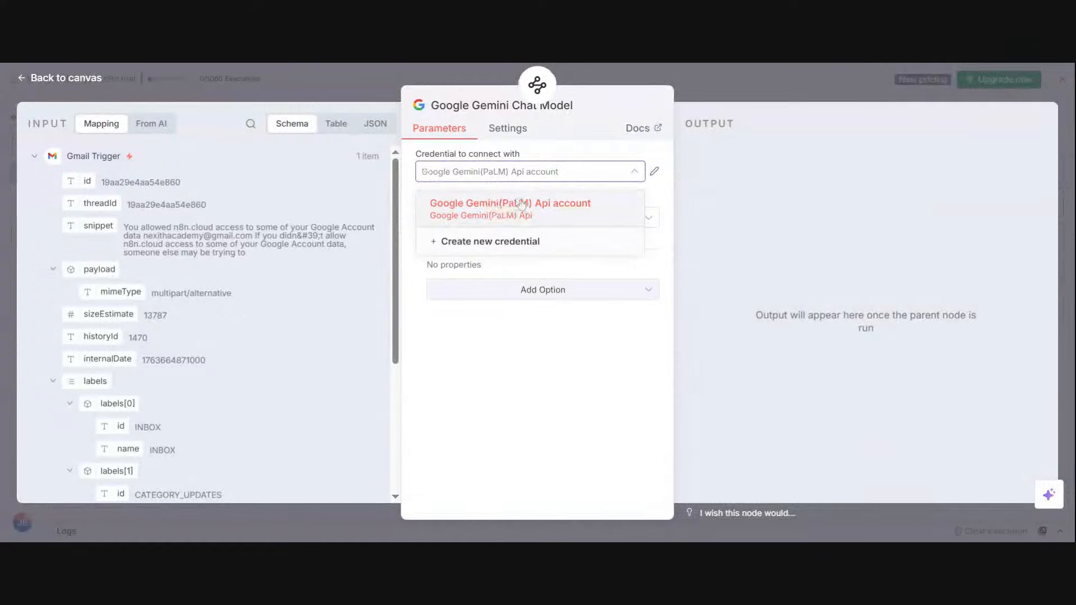
pyautogui.click(698, 83)
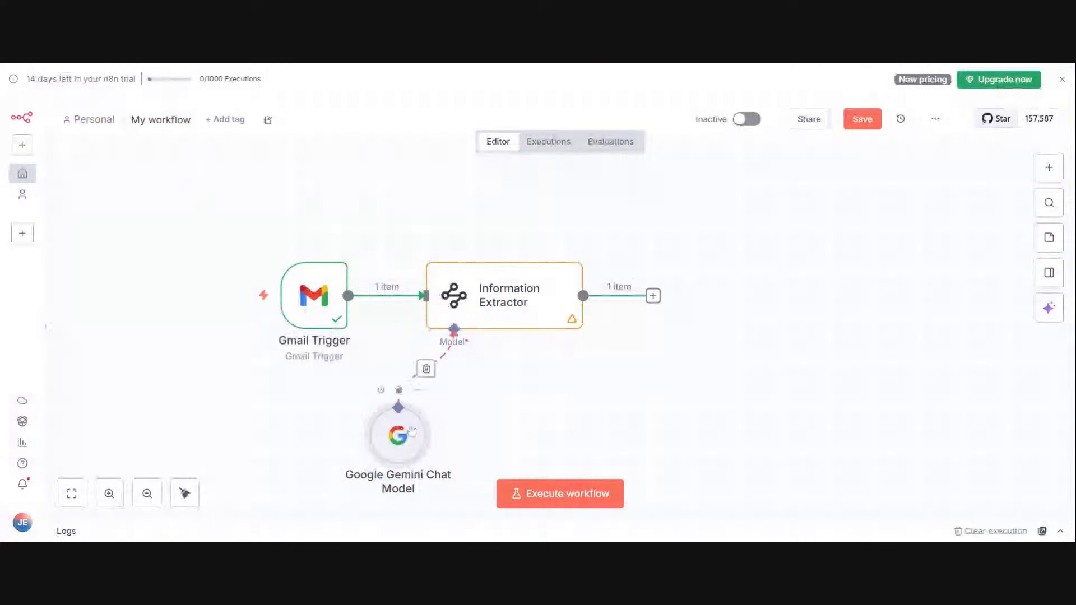
pyautogui.moveTo(410, 435); pyautogui.dragTo(421, 457)
# Step: Execute the Information Extractor with the Gemini model, review its sendername output, and return to the canvas
pyautogui.moveTo(572, 248)
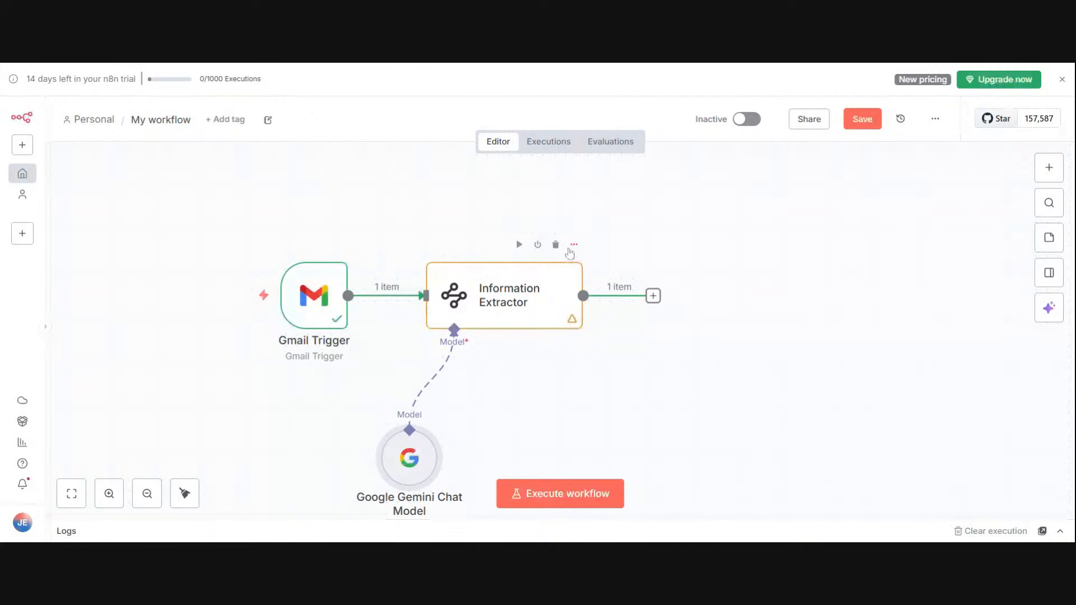
pyautogui.click(574, 246)
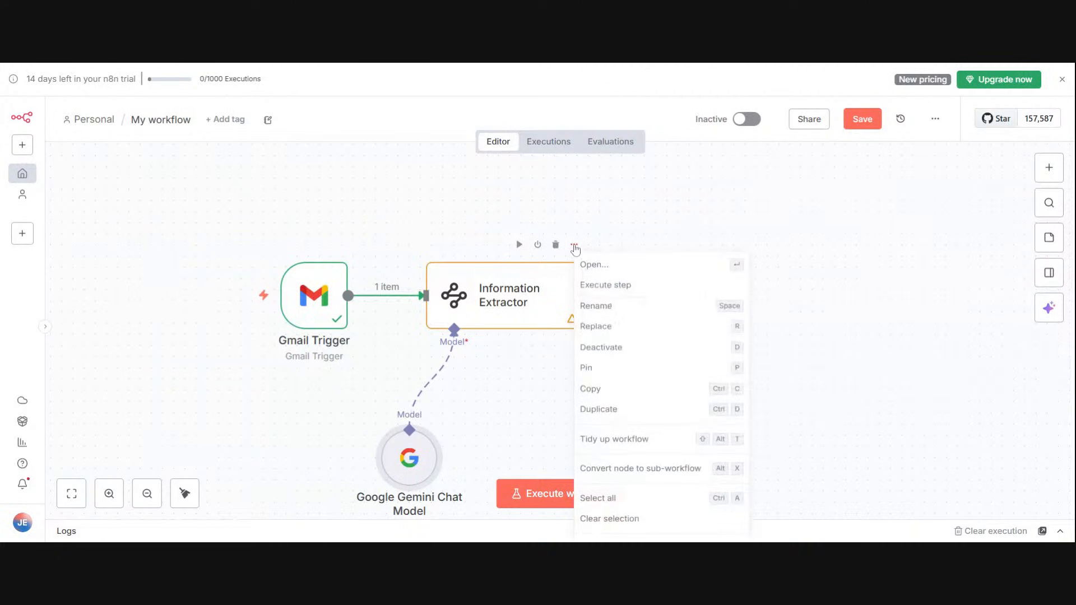
pyautogui.click(604, 285)
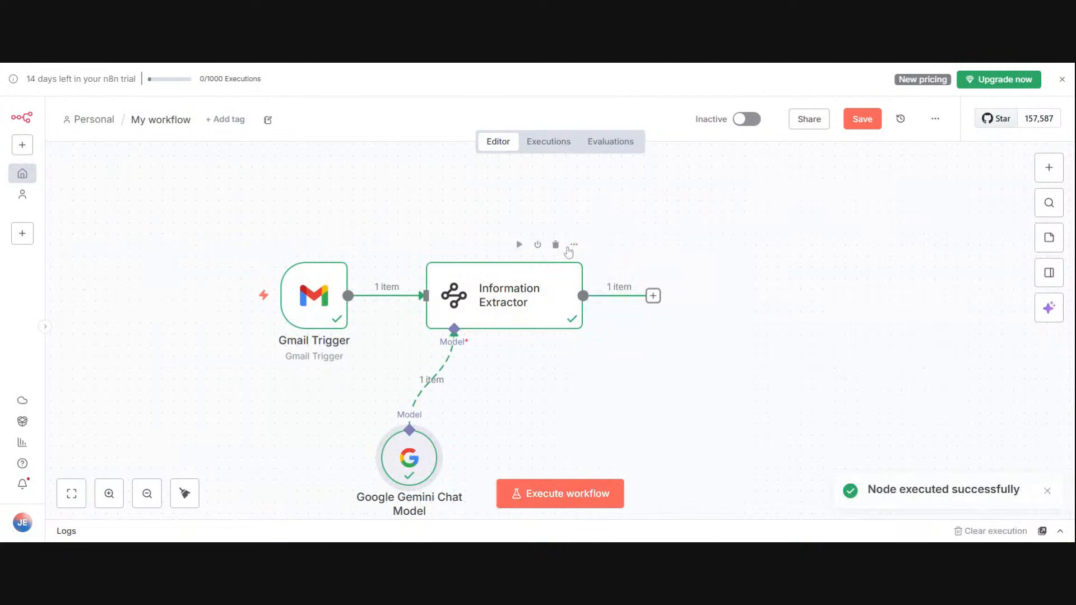
pyautogui.click(573, 245)
pyautogui.click(595, 270)
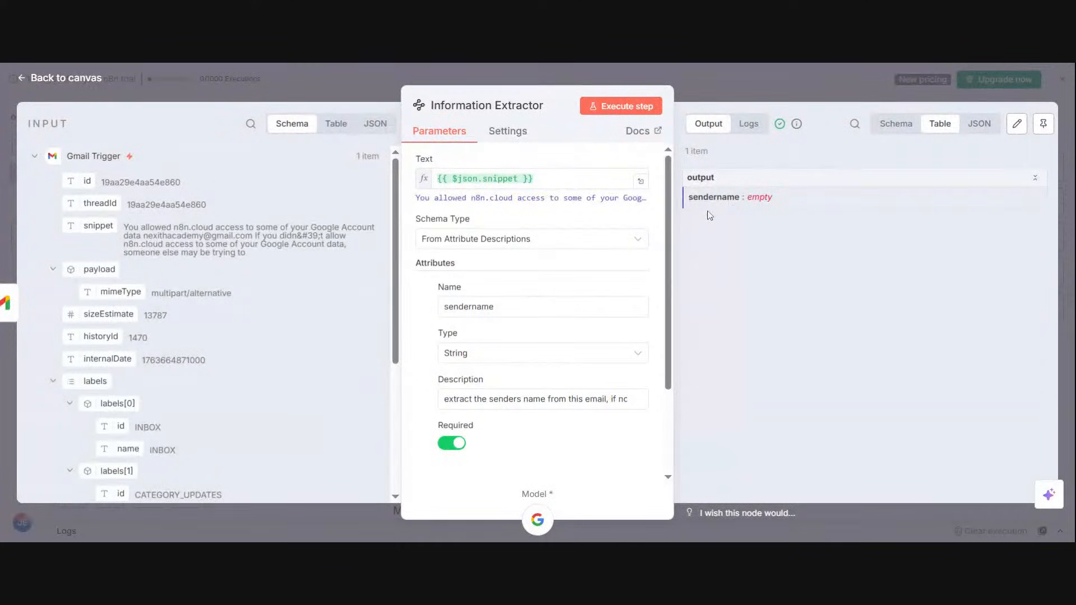
pyautogui.click(725, 88)
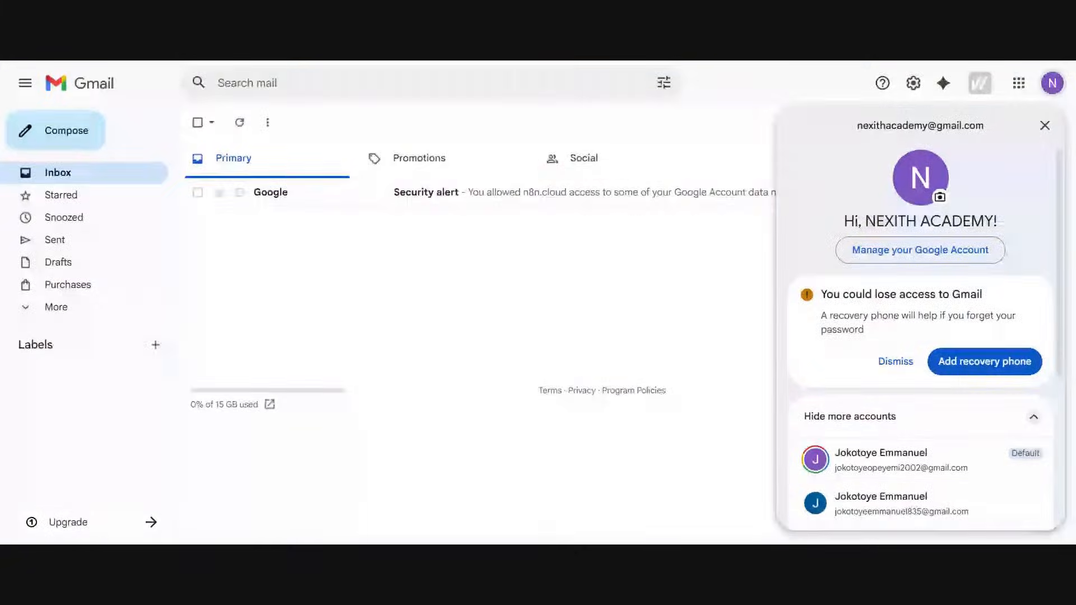
# Step: Close the account panel in Gmail and refresh the inbox, and execute the whole workflow back in n8n
pyautogui.click(295, 63)
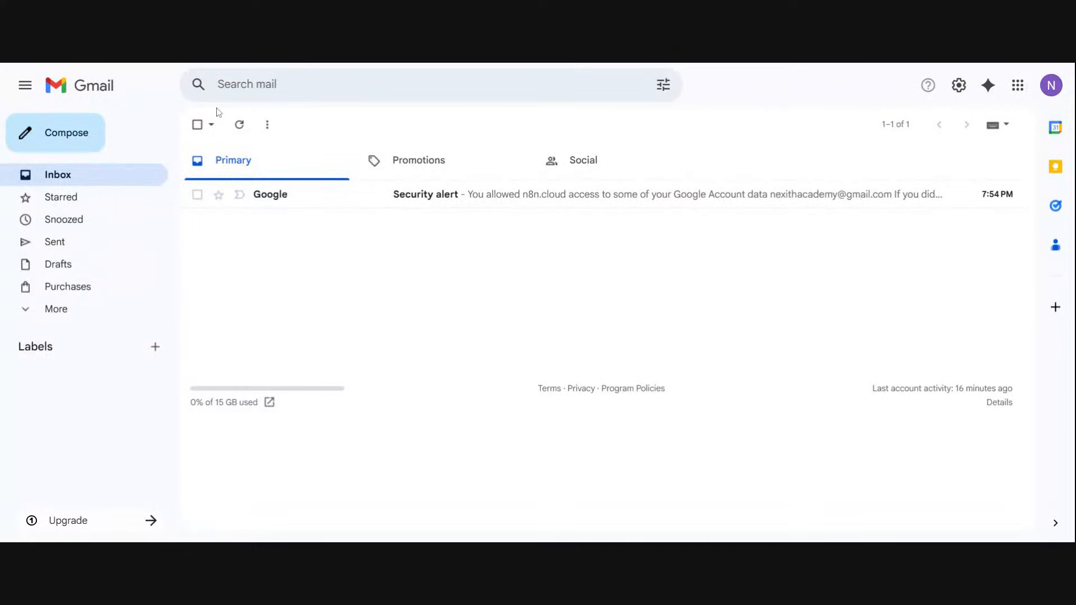
pyautogui.click(241, 124)
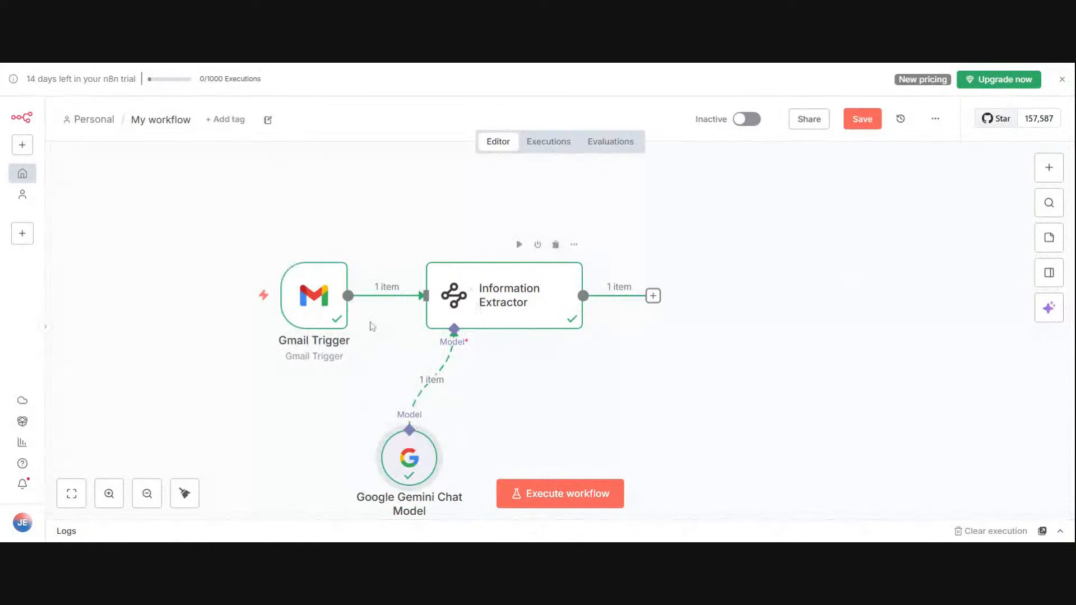
pyautogui.click(558, 493)
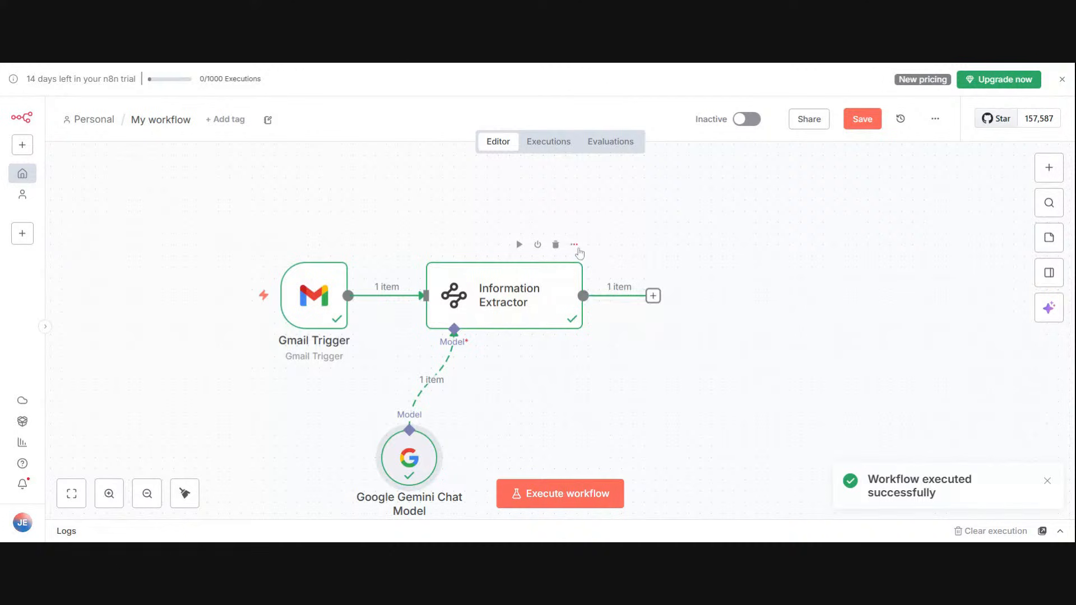
# Step: Open the Information Extractor to review the sender name extracted from the newly fetched email, and return to the canvas
pyautogui.click(574, 245)
pyautogui.click(607, 268)
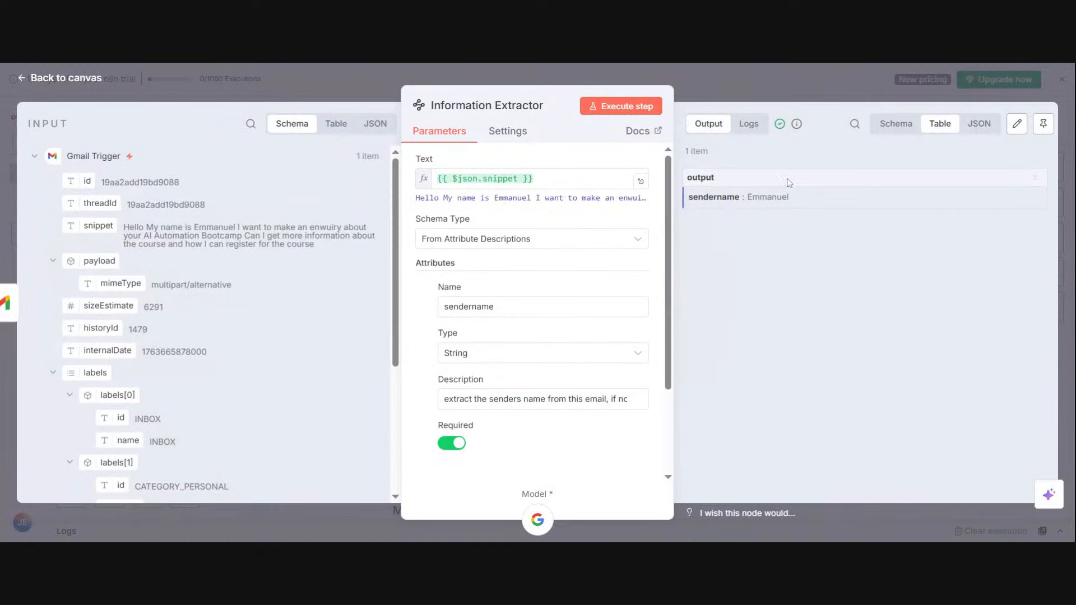
pyautogui.click(681, 82)
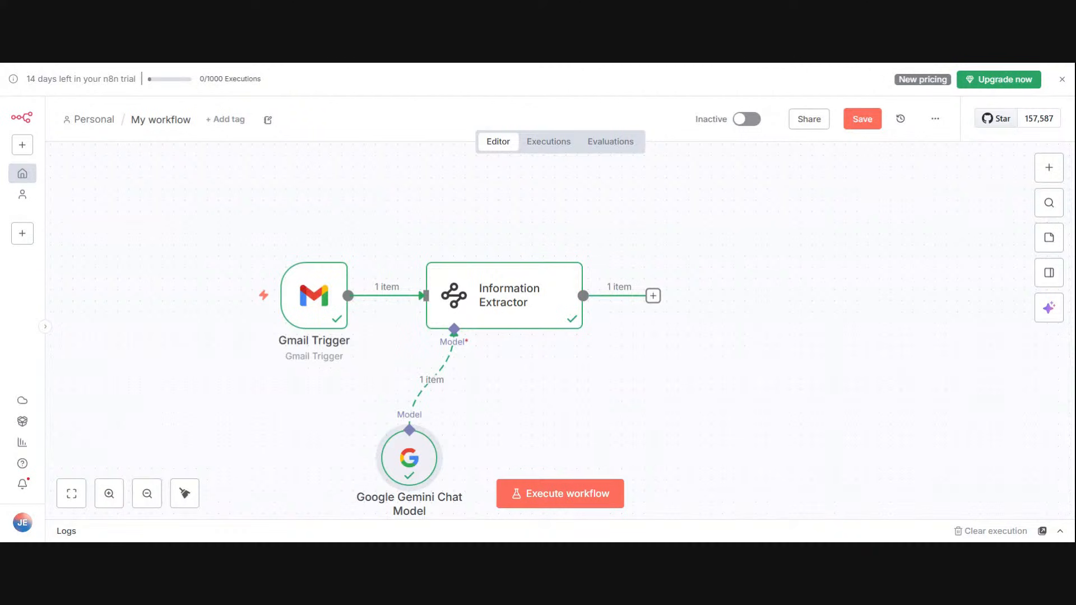
# Step: Add an If node after the Information Extractor and return to the canvas
pyautogui.click(652, 296)
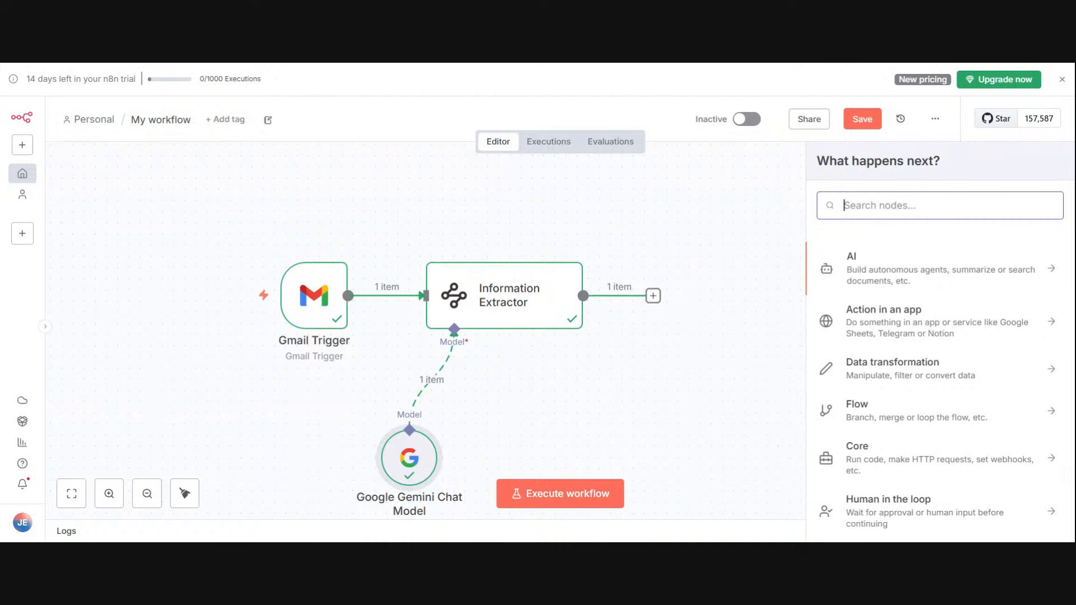
pyautogui.write('if')
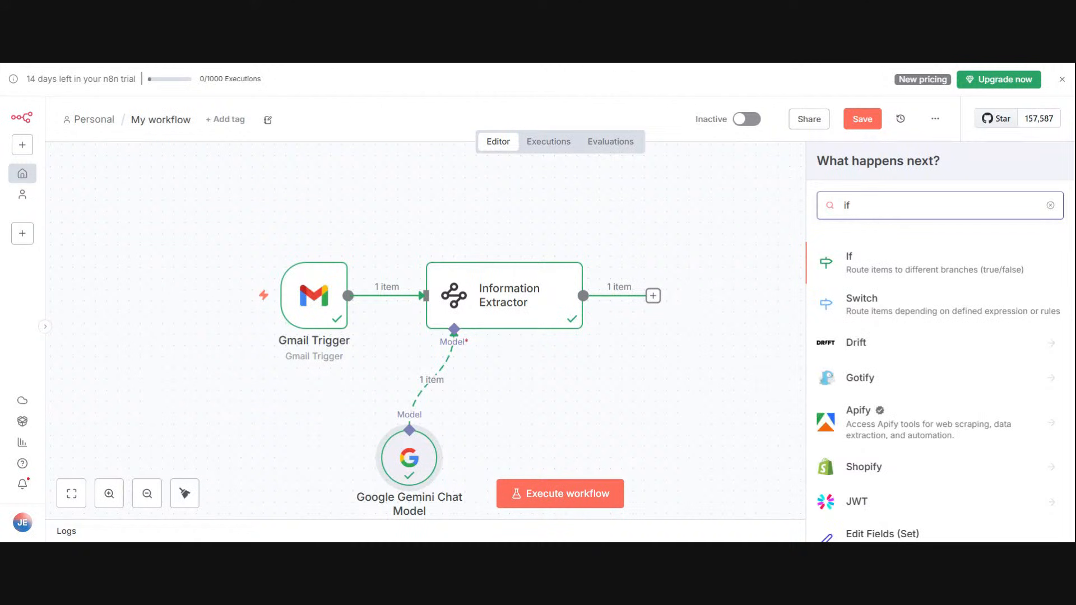
pyautogui.click(861, 261)
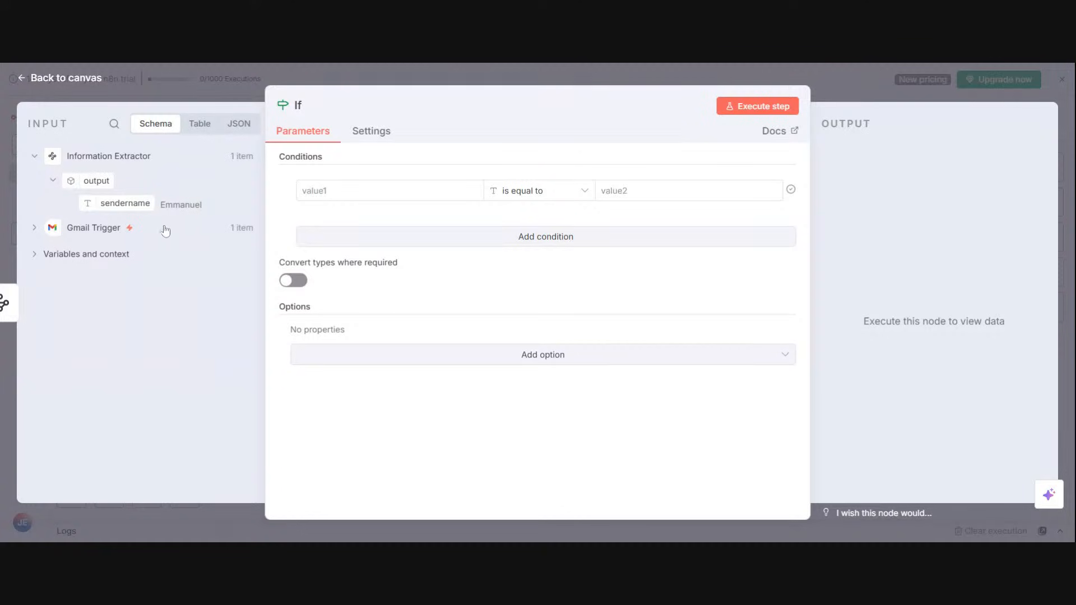
pyautogui.click(175, 91)
# Step: Execute the Information Extractor again, review its Gmail input fields and extracted output, and close the node
pyautogui.click(573, 247)
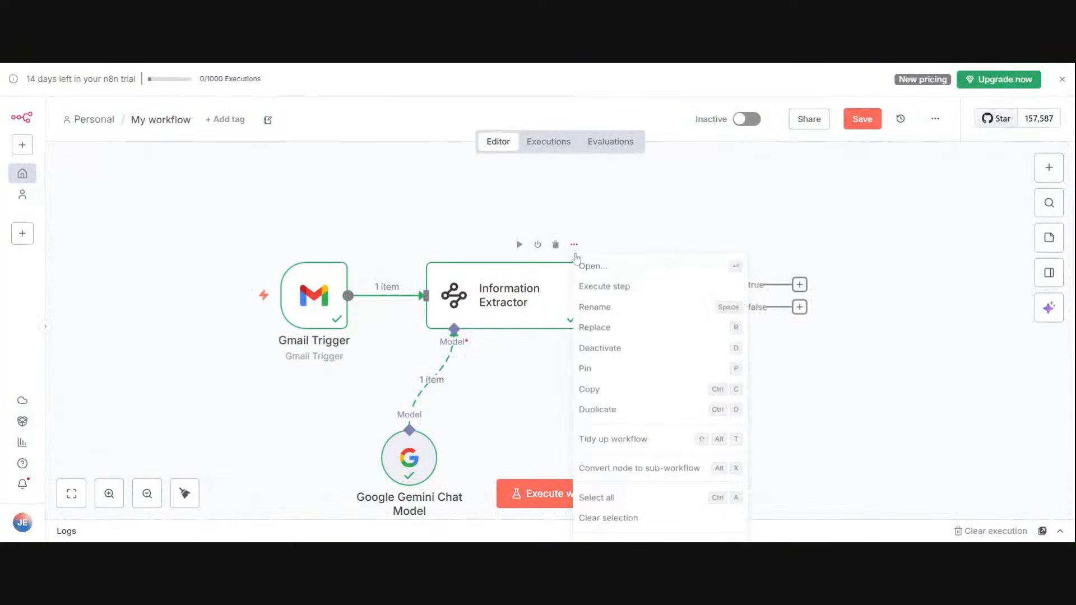
pyautogui.click(589, 285)
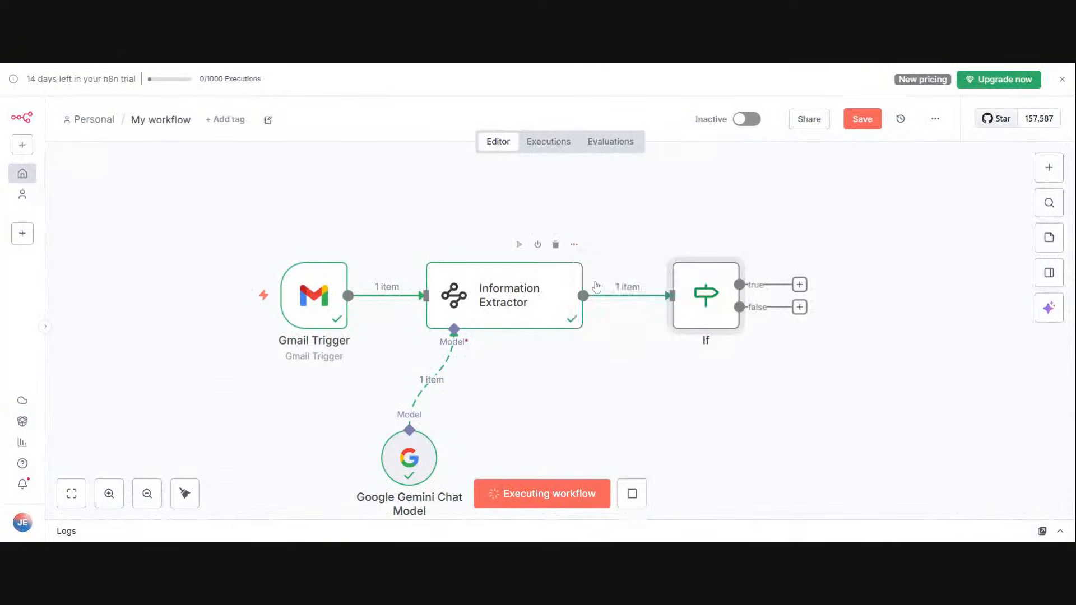
pyautogui.click(574, 245)
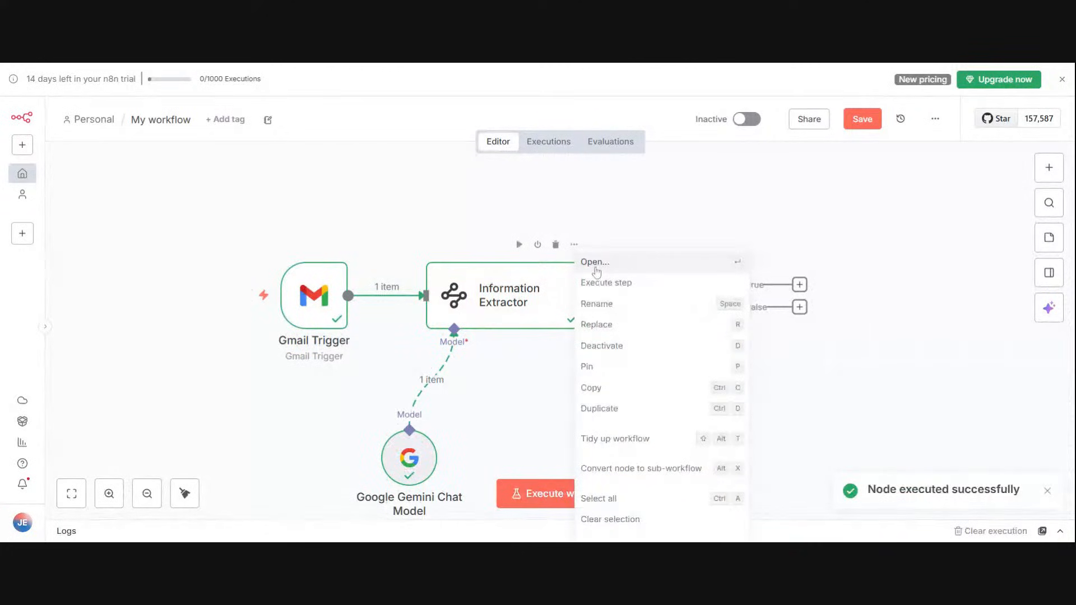
pyautogui.click(595, 263)
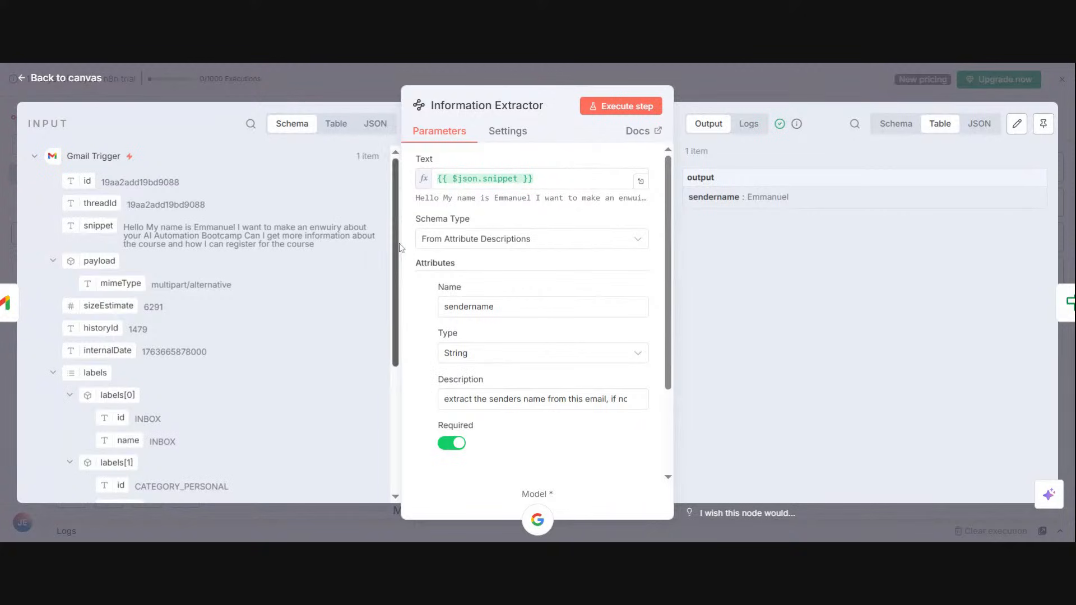
pyautogui.moveTo(395, 249); pyautogui.dragTo(394, 372)
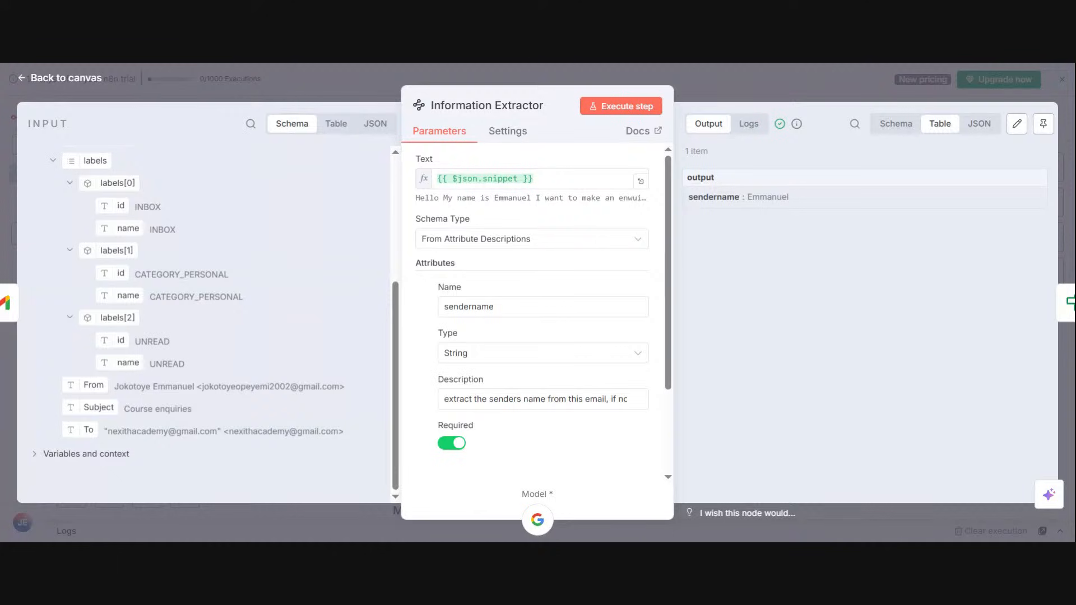
pyautogui.click(870, 99)
# Step: Set the If condition to {{ $json.output.sendername }} is not empty, execute the node, and return to the canvas
pyautogui.moveTo(728, 249)
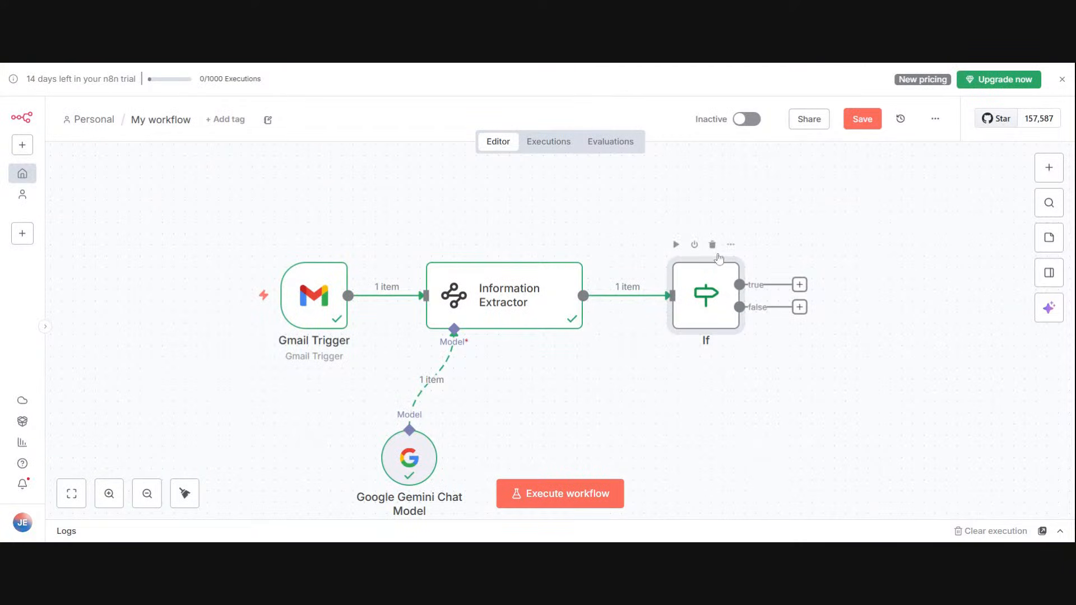
pyautogui.click(731, 245)
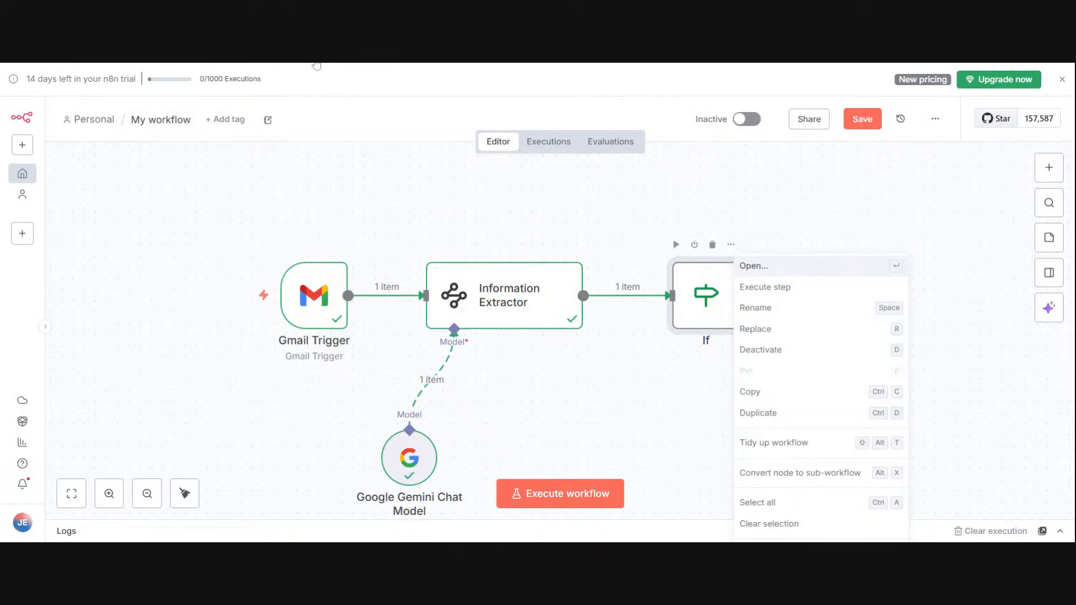
pyautogui.press('Return')
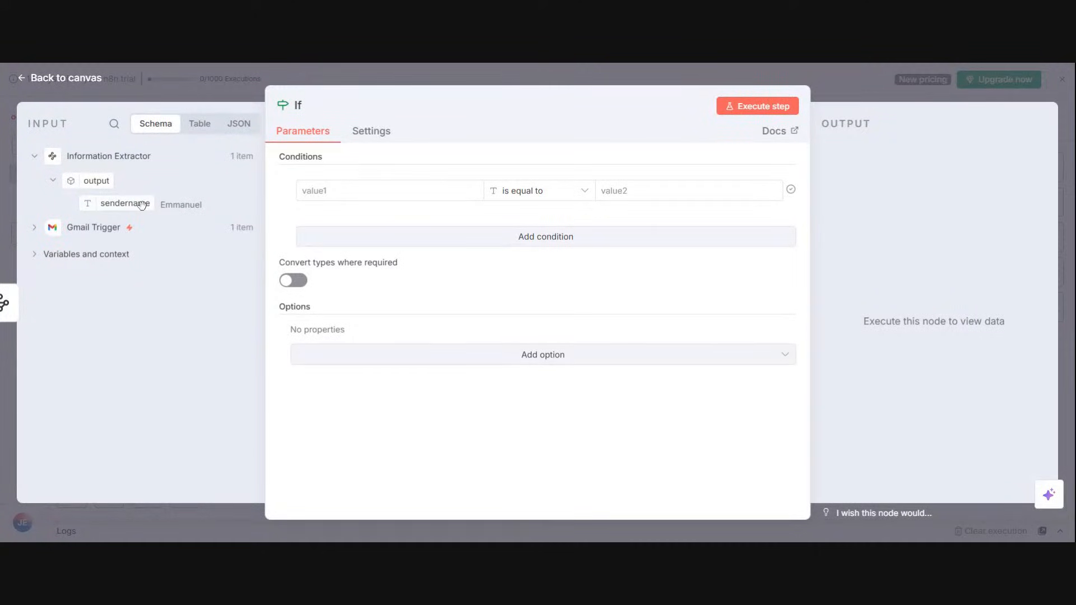
pyautogui.moveTo(140, 204); pyautogui.dragTo(341, 191)
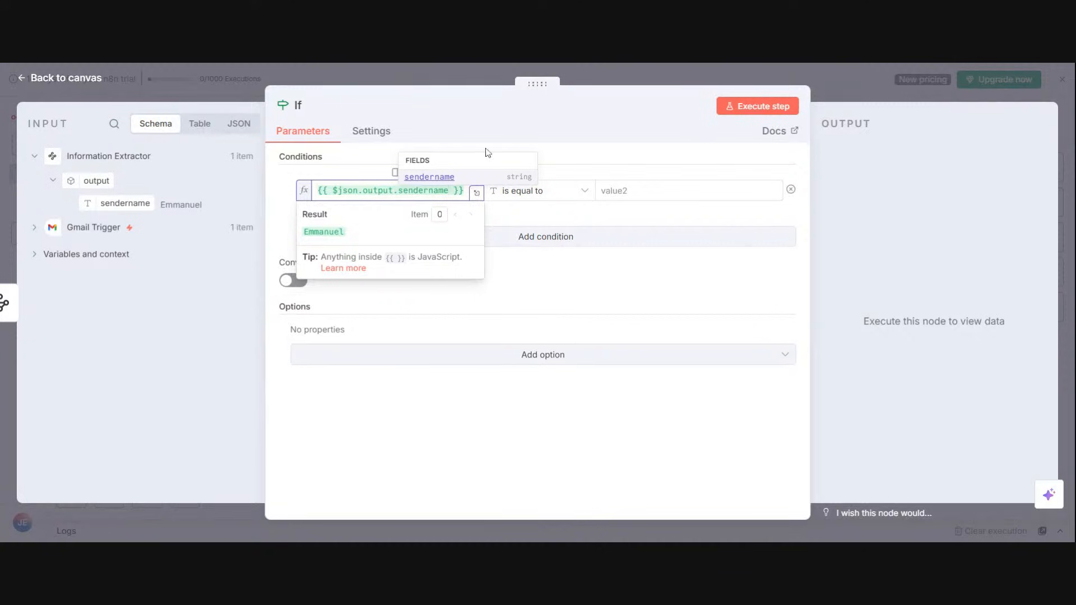
pyautogui.click(548, 194)
pyautogui.moveTo(566, 232)
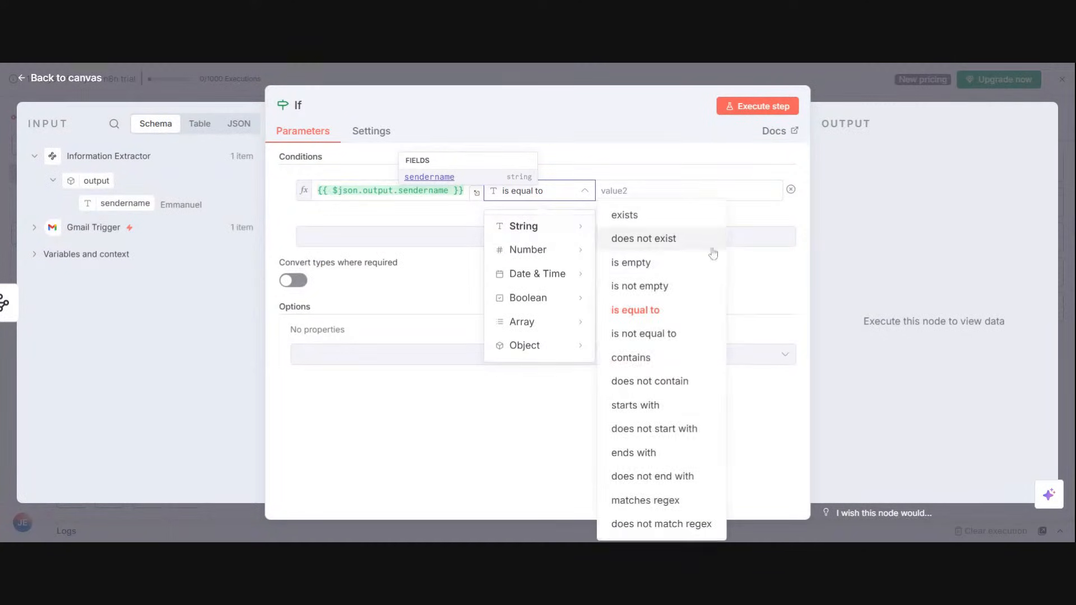
pyautogui.click(673, 285)
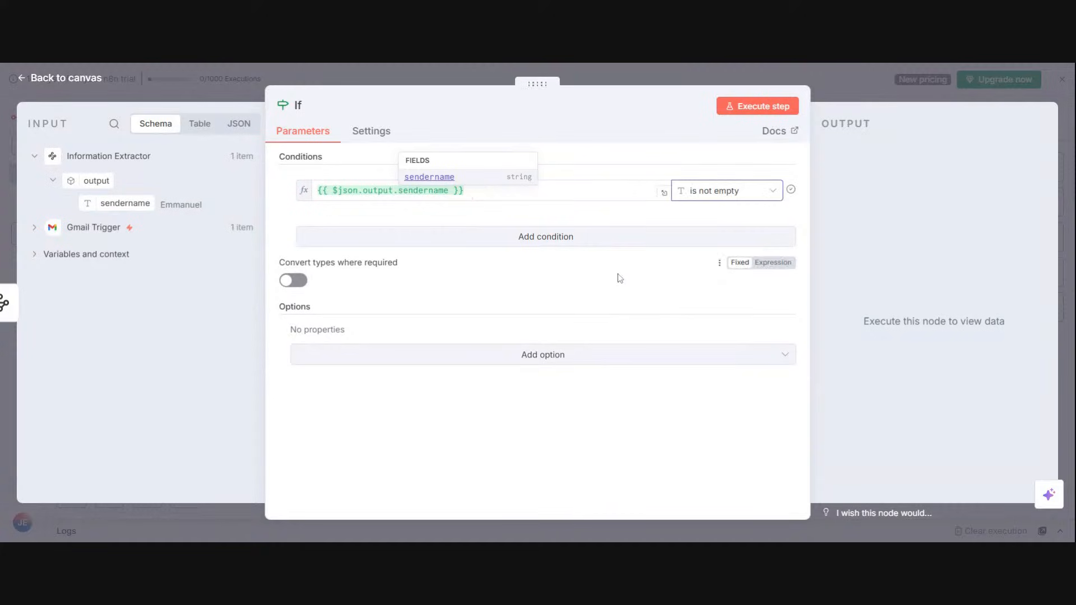
pyautogui.click(789, 110)
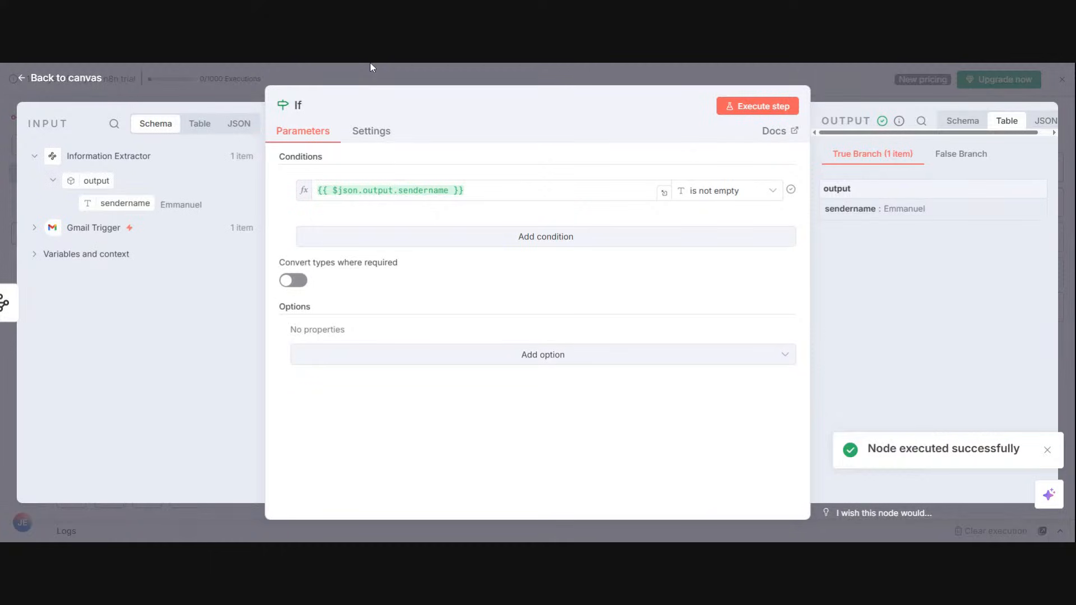
pyautogui.click(851, 87)
# Step: Add an Edit Fields (Set) node to the If node's true branch
pyautogui.click(808, 283)
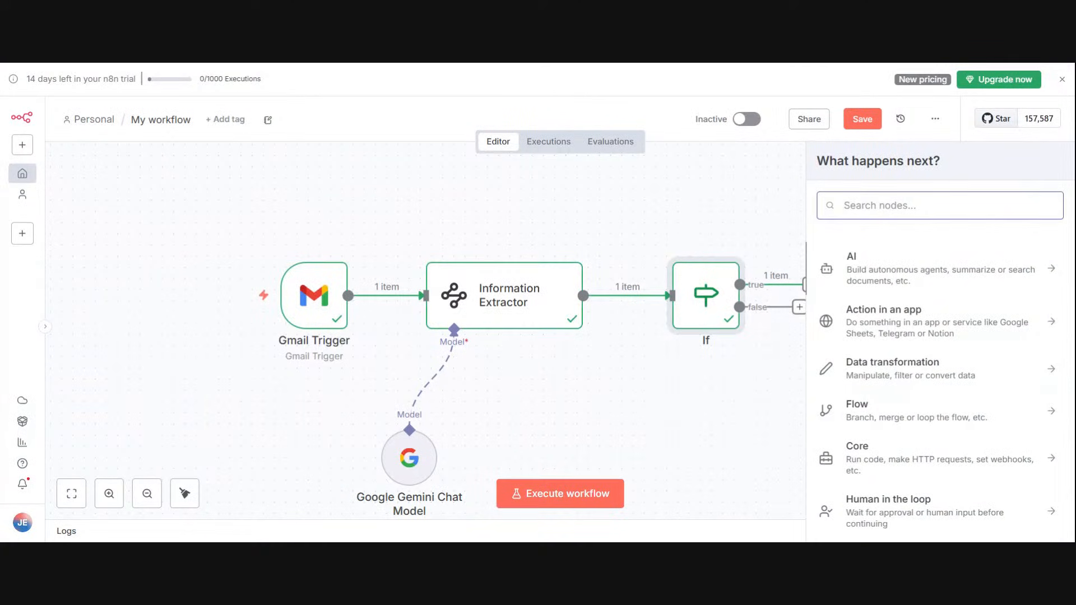
pyautogui.click(787, 238)
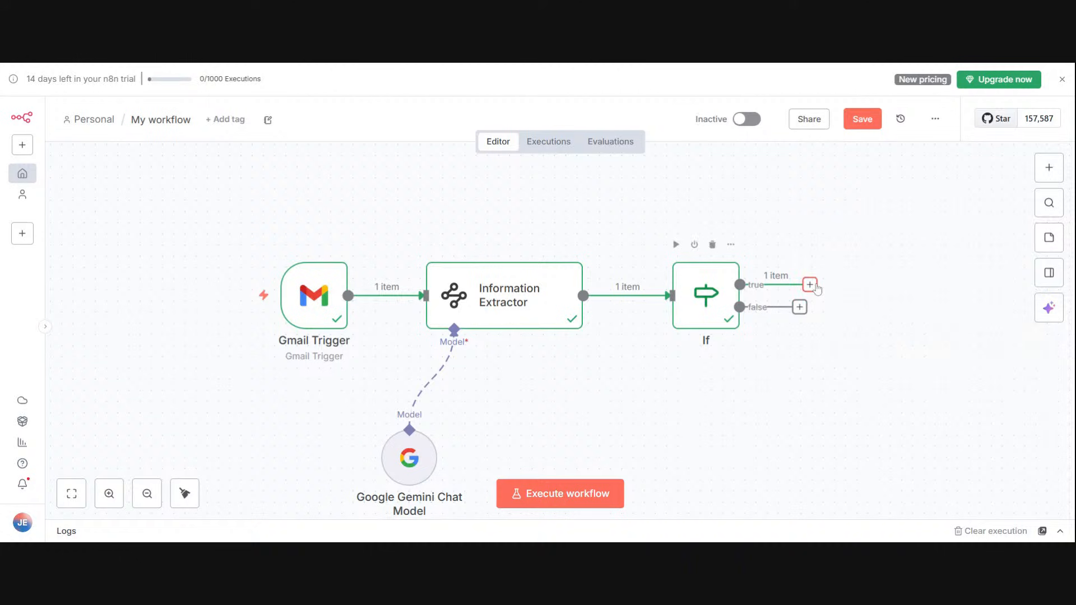
pyautogui.click(808, 285)
pyautogui.write('ws')
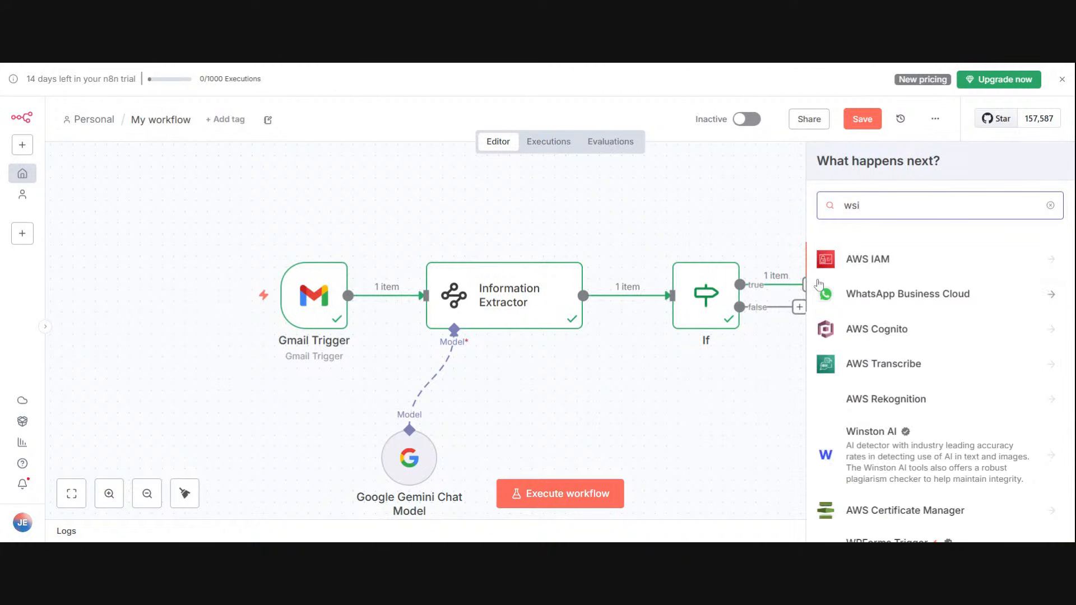
pyautogui.write('i')
pyautogui.press('BackSpace')
pyautogui.press('BackSpace')
pyautogui.press('BackSpace')
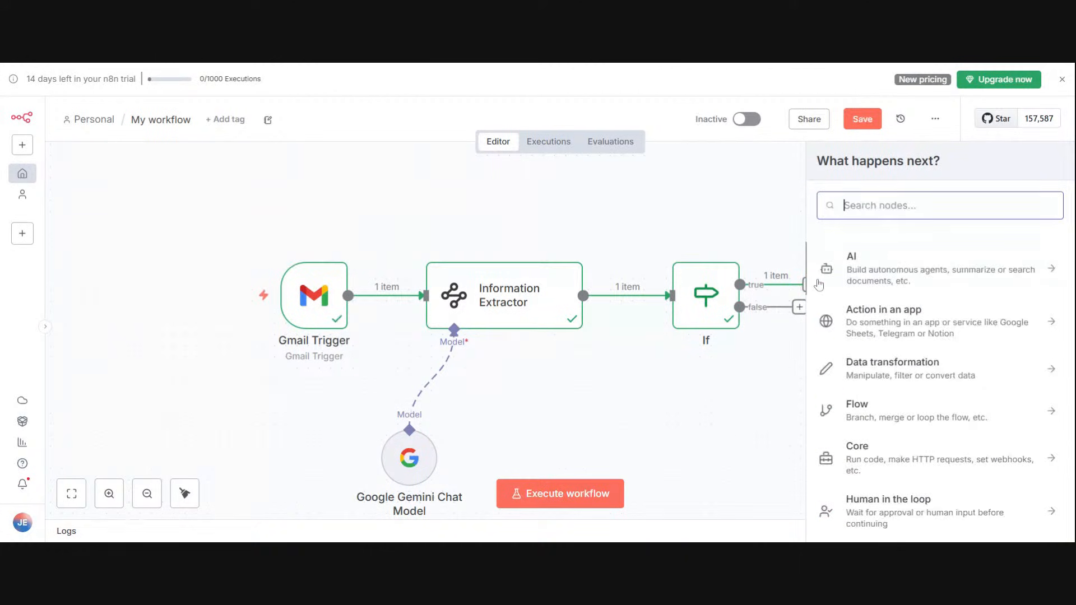
pyautogui.write('edit')
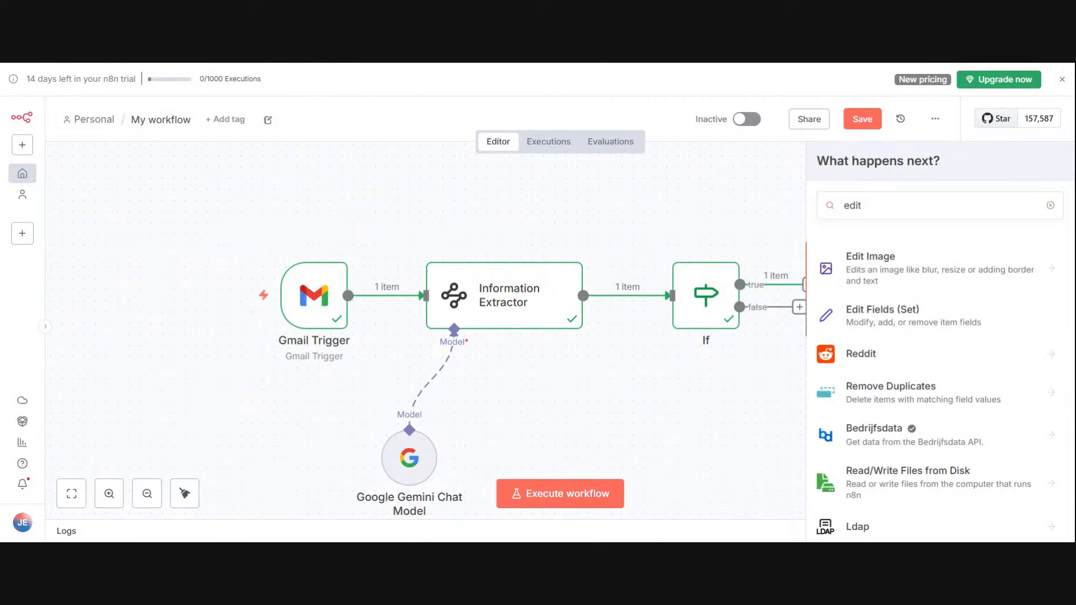
pyautogui.click(913, 315)
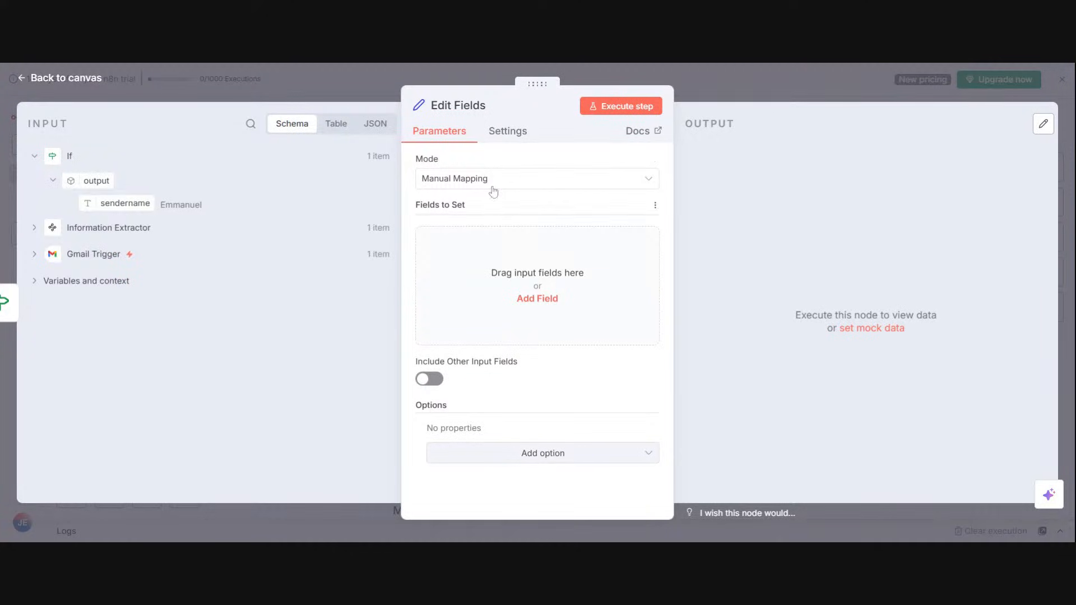
# Step: Map the If output's sendername into a string field, name that field Introduction, and return to the canvas
pyautogui.moveTo(89, 205); pyautogui.dragTo(493, 323)
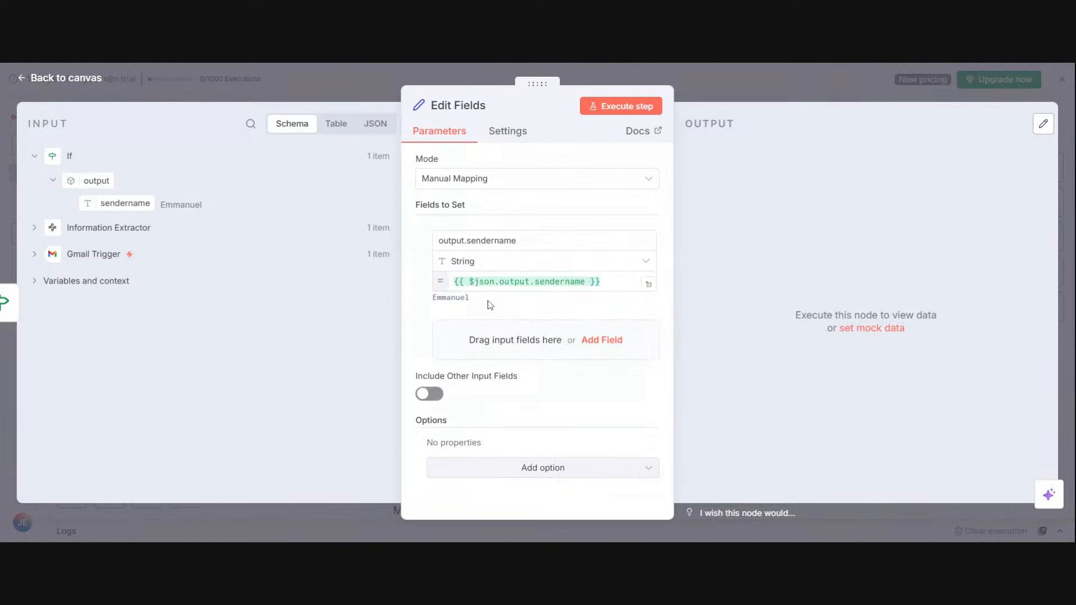
pyautogui.moveTo(517, 241); pyautogui.dragTo(438, 241)
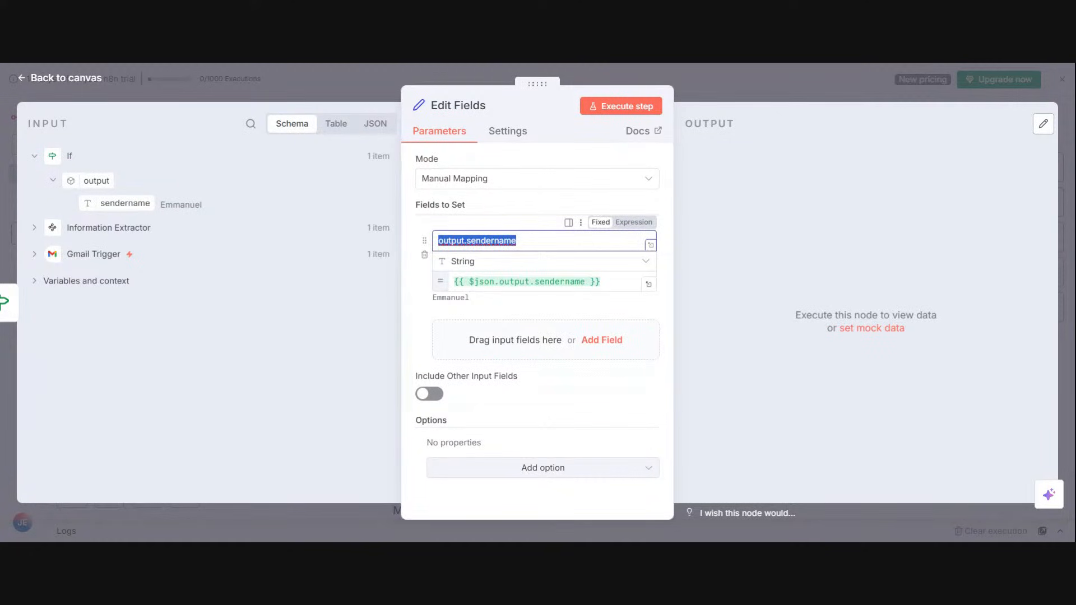
pyautogui.press('BackSpace')
pyautogui.write('In')
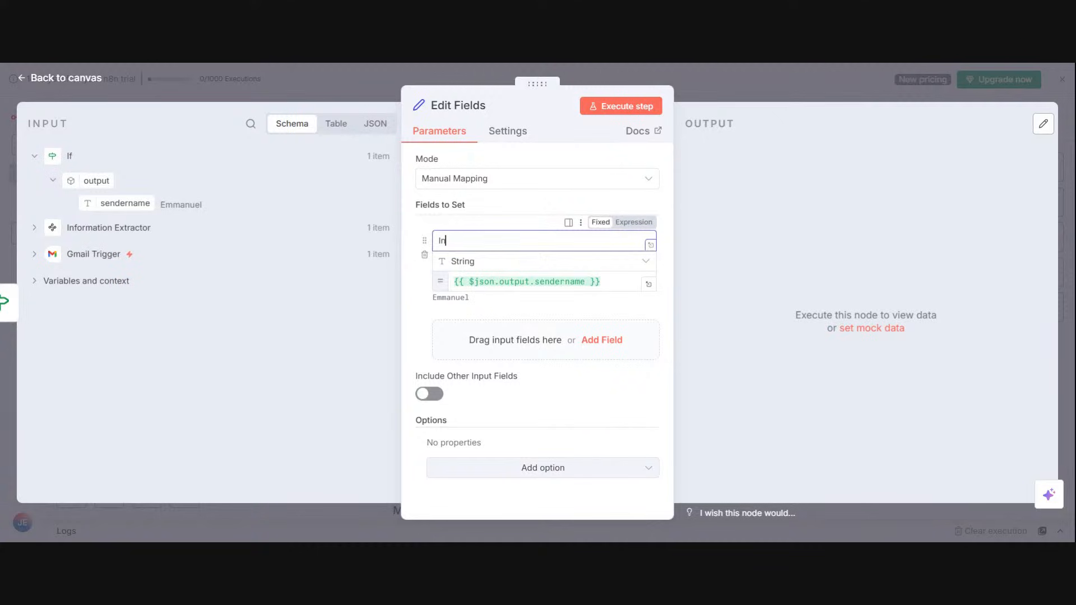
pyautogui.write('troduction')
pyautogui.click(475, 63)
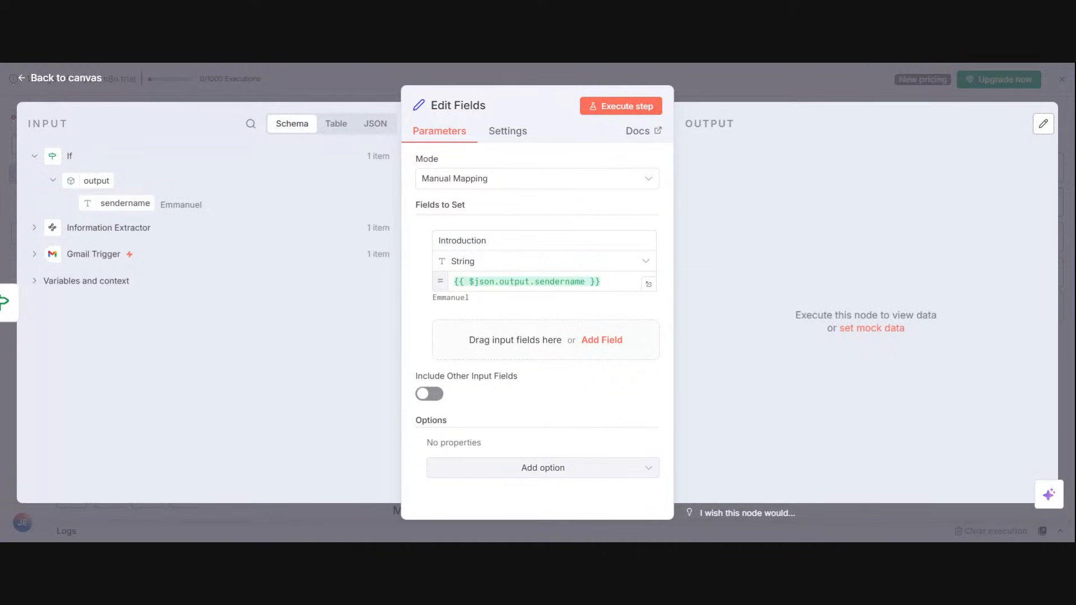
pyautogui.click(795, 102)
# Step: Move the Edit Fields node up and add a second Edit Fields (Set) node to the If node's false branch
pyautogui.moveTo(850, 245); pyautogui.dragTo(880, 178)
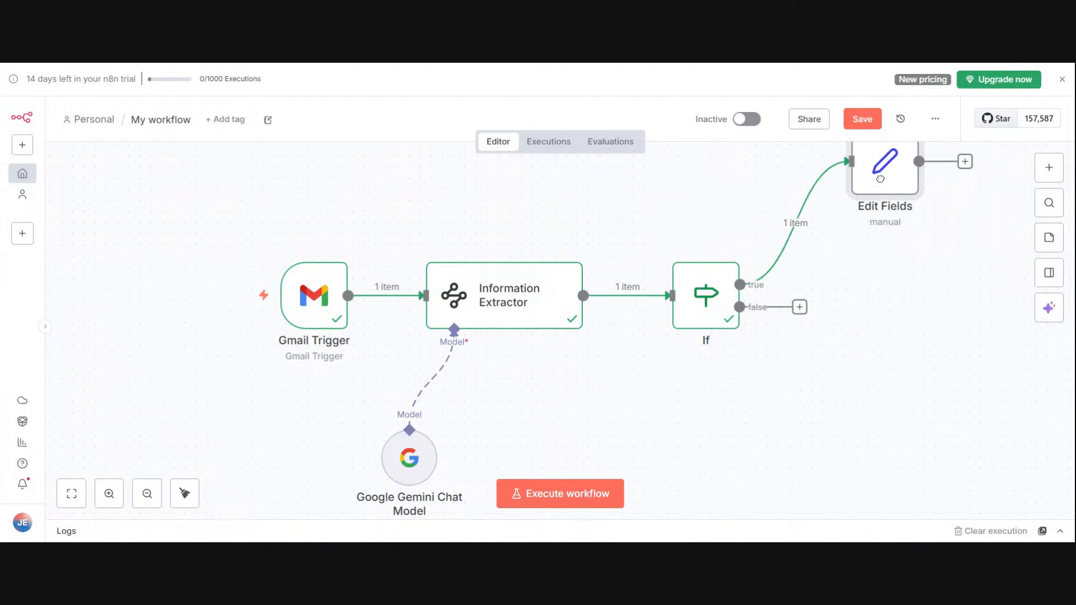
pyautogui.click(799, 307)
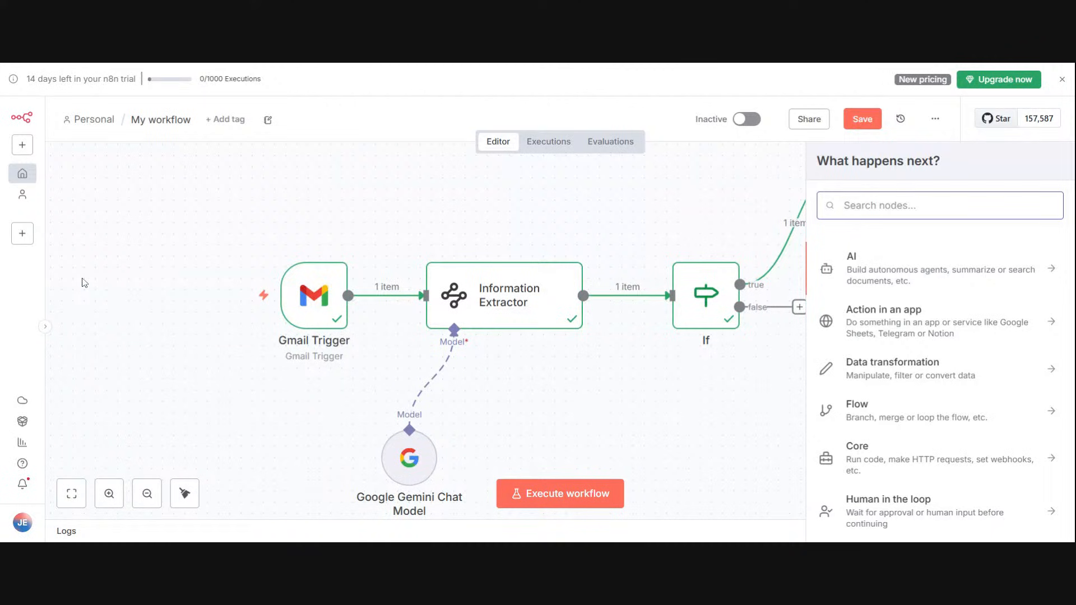
pyautogui.write('edit')
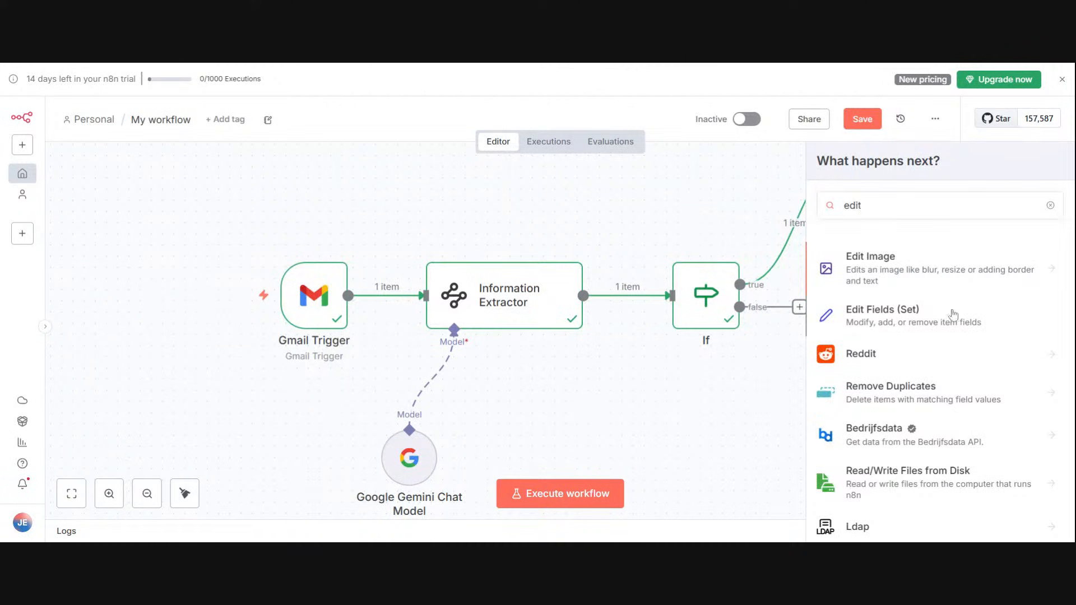
pyautogui.click(936, 312)
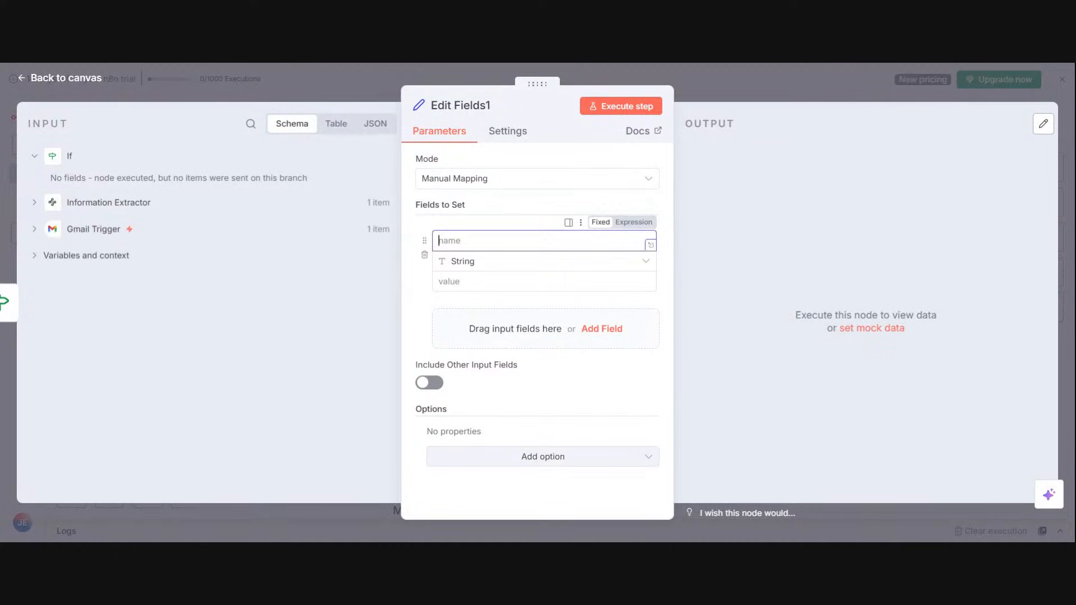
# Step: In the false-branch node, define a string field named Introduction with the value Hello Dear, and return to the canvas
pyautogui.write('Introduction')
pyautogui.click(474, 282)
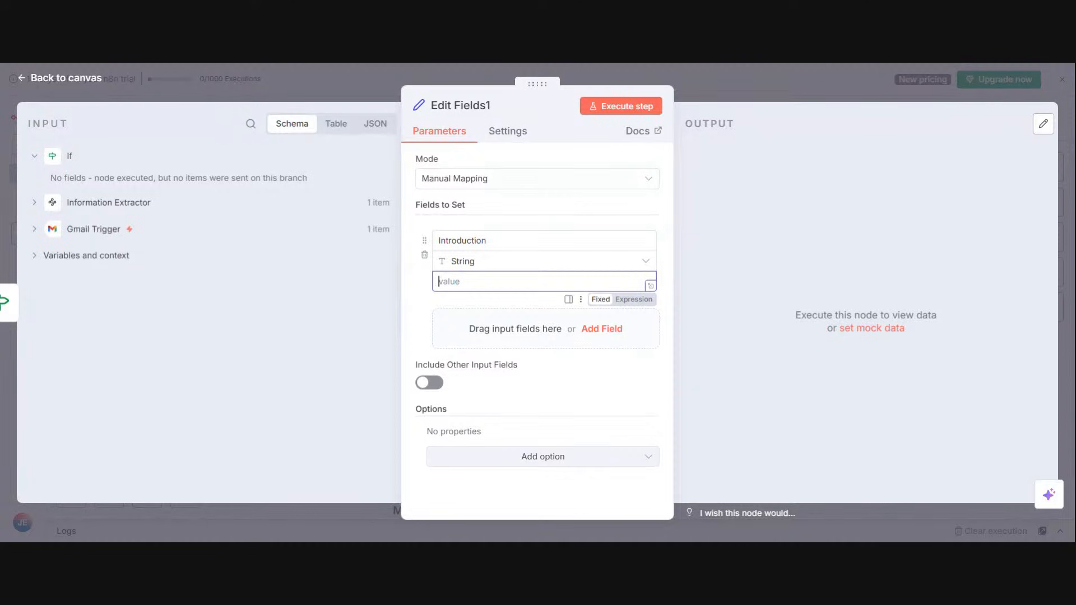
pyautogui.write('Hello Dear')
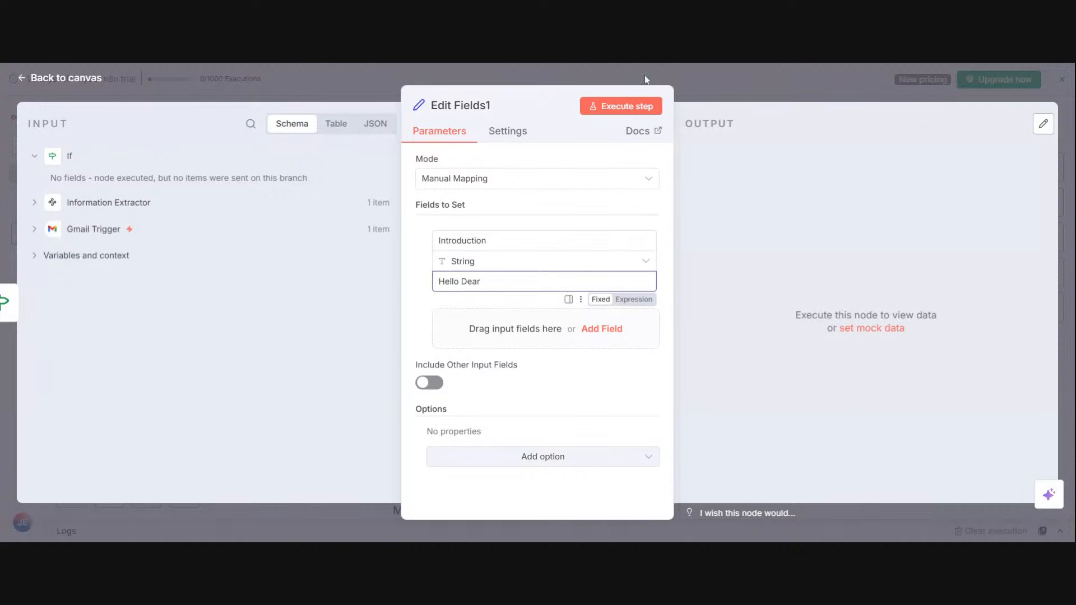
pyautogui.click(735, 88)
pyautogui.click(747, 79)
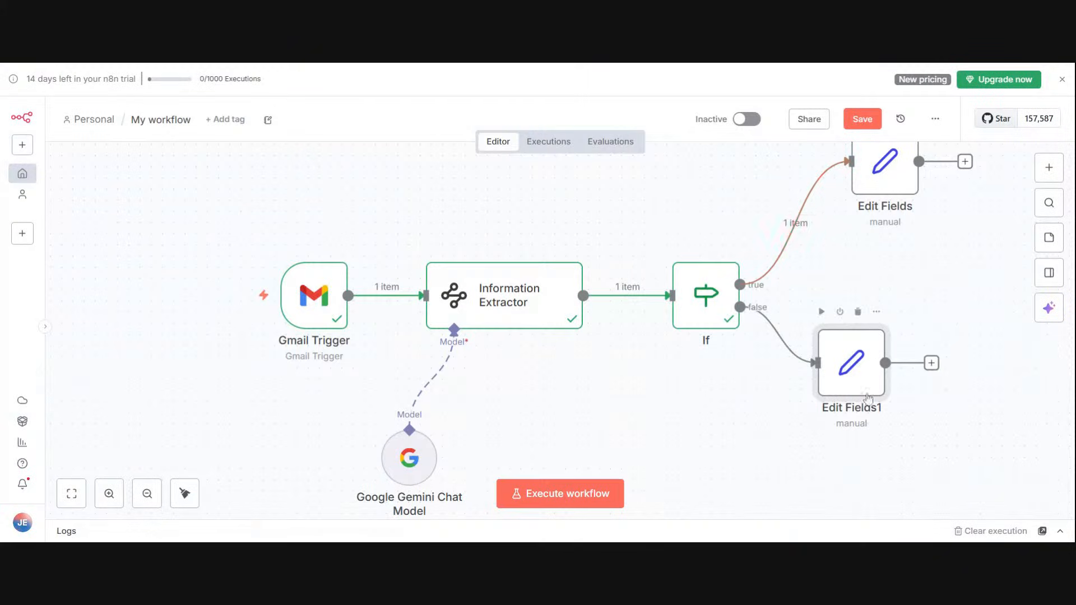
# Step: Rename the false-branch Edit Fields1 node as No sender Name
pyautogui.click(876, 311)
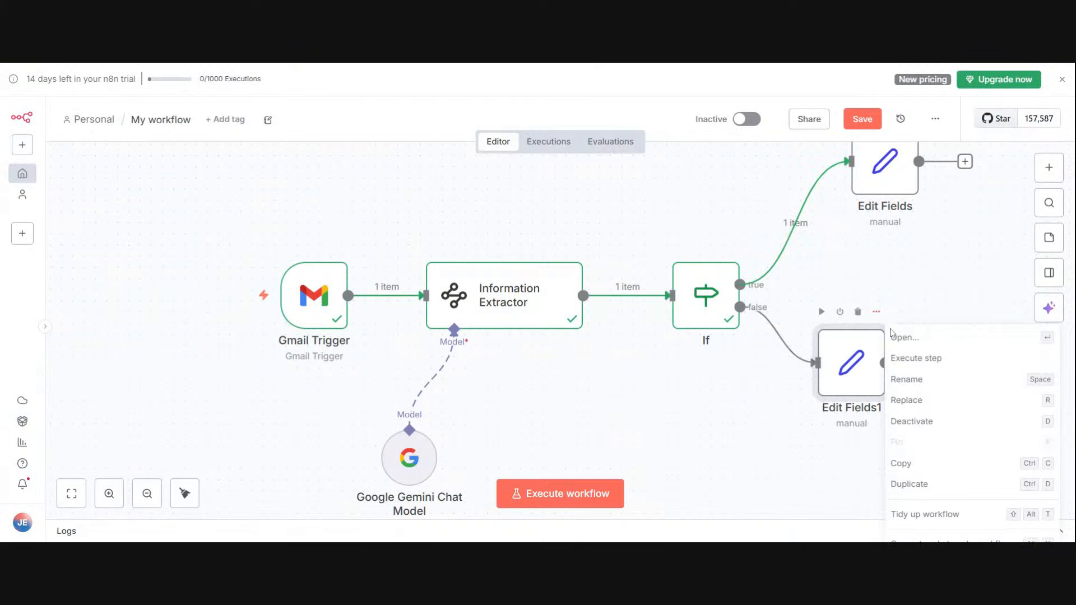
pyautogui.click(902, 377)
pyautogui.write('N')
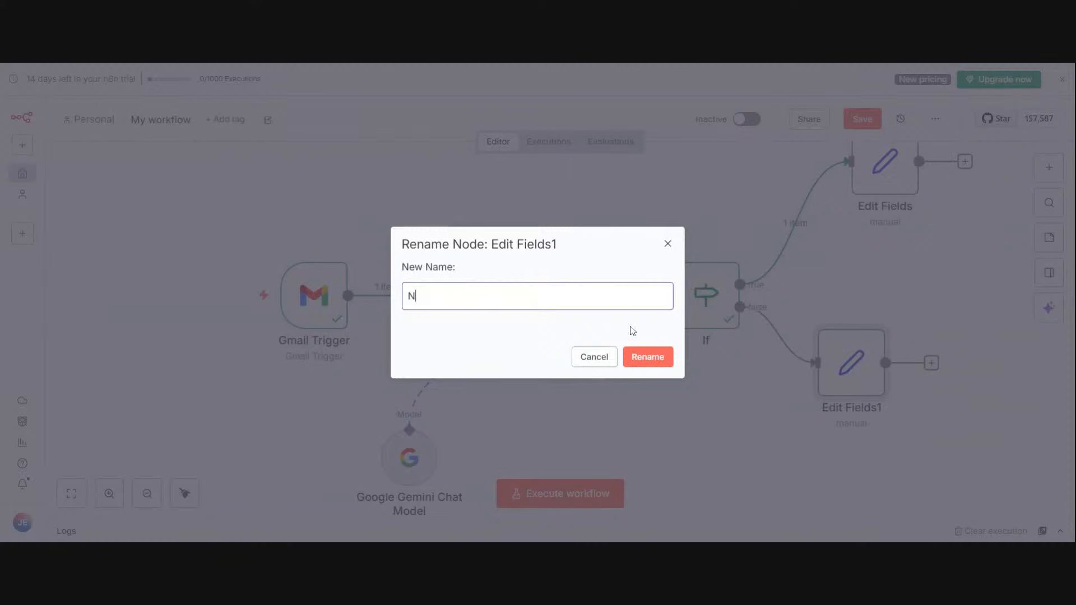
pyautogui.write('o sender Name')
pyautogui.click(644, 362)
# Step: Rename the true-branch Edit Fields node as sender name exist and reposition it above the No sender Name node
pyautogui.moveTo(901, 186); pyautogui.dragTo(856, 224)
pyautogui.click(868, 156)
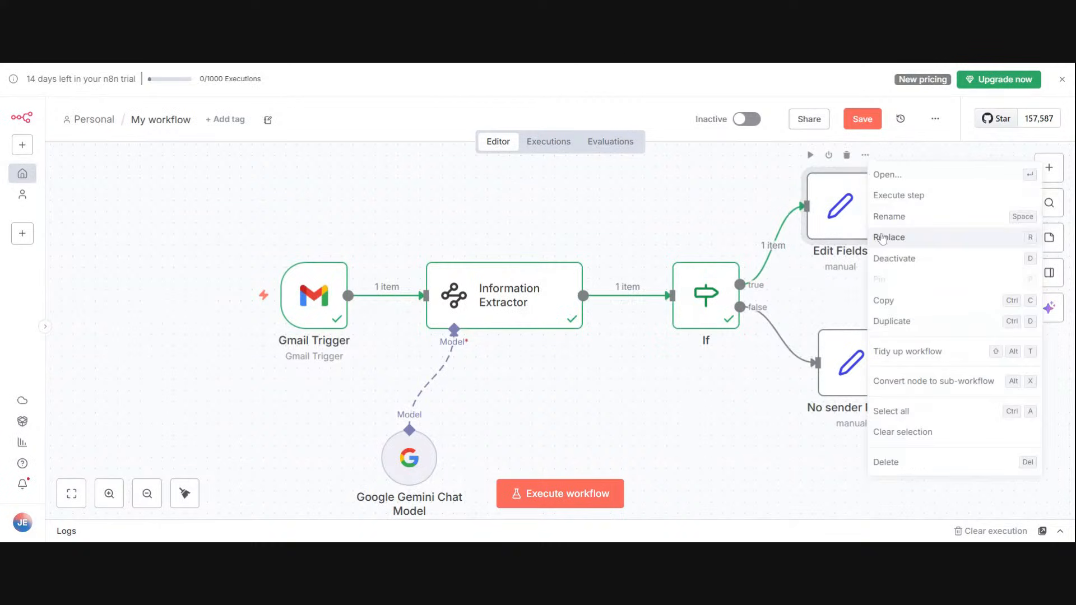
pyautogui.click(885, 215)
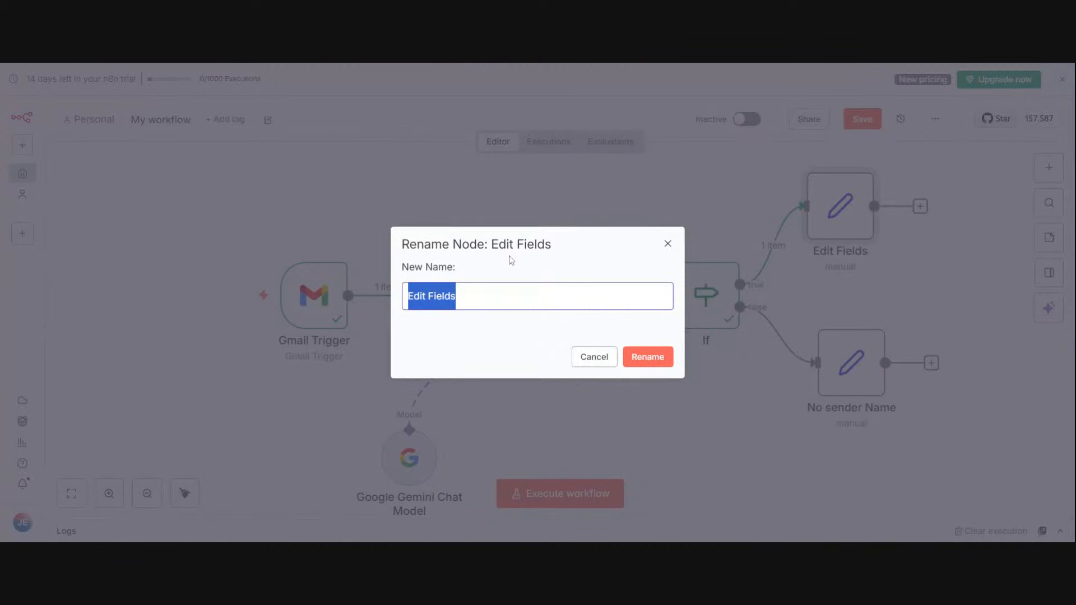
pyautogui.write('sender name')
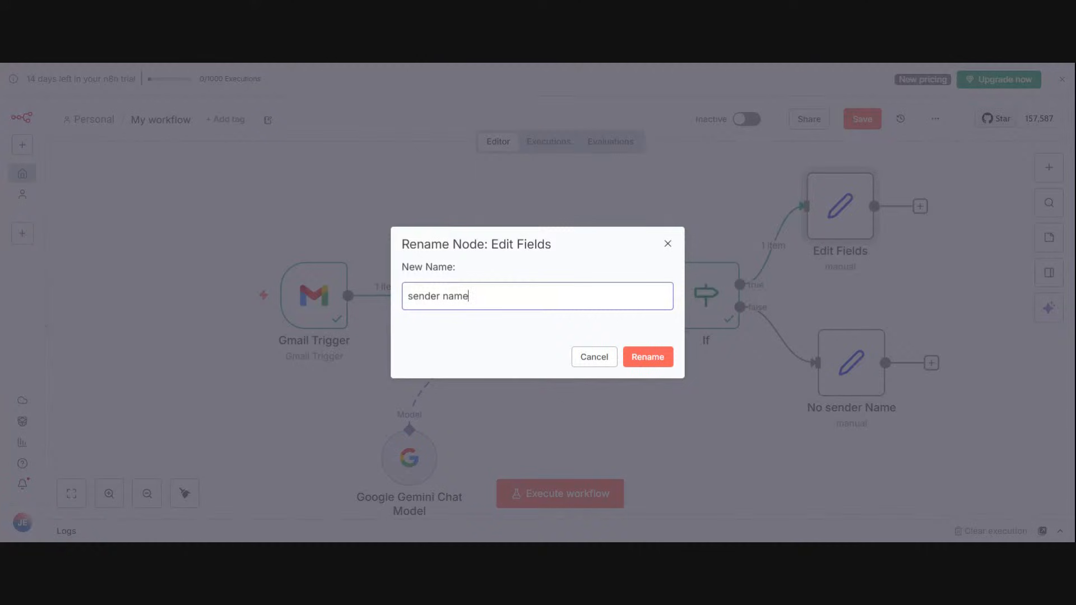
pyautogui.write(' exist')
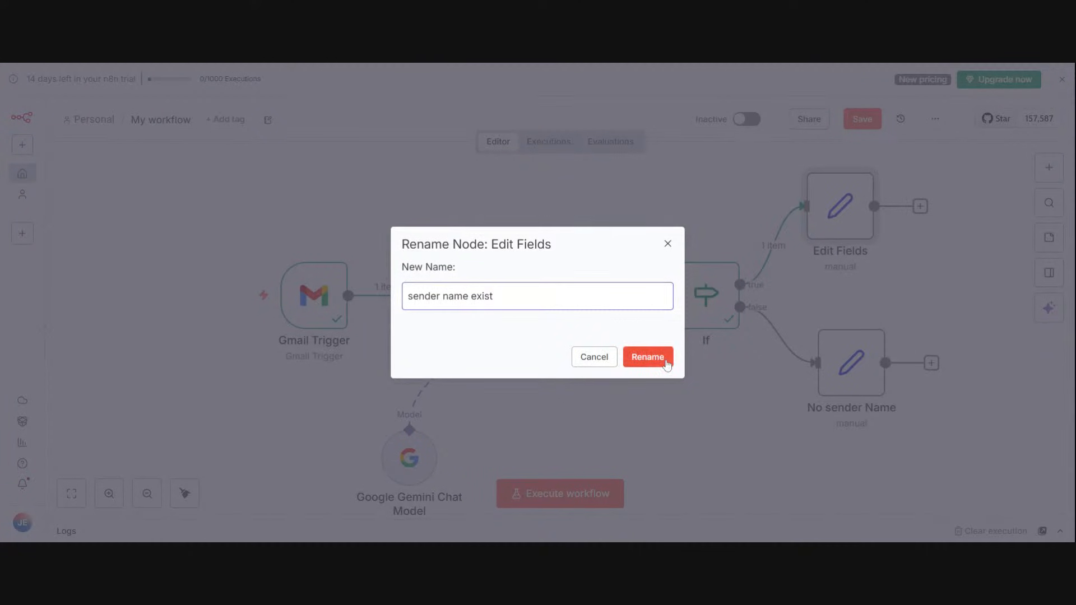
pyautogui.click(665, 362)
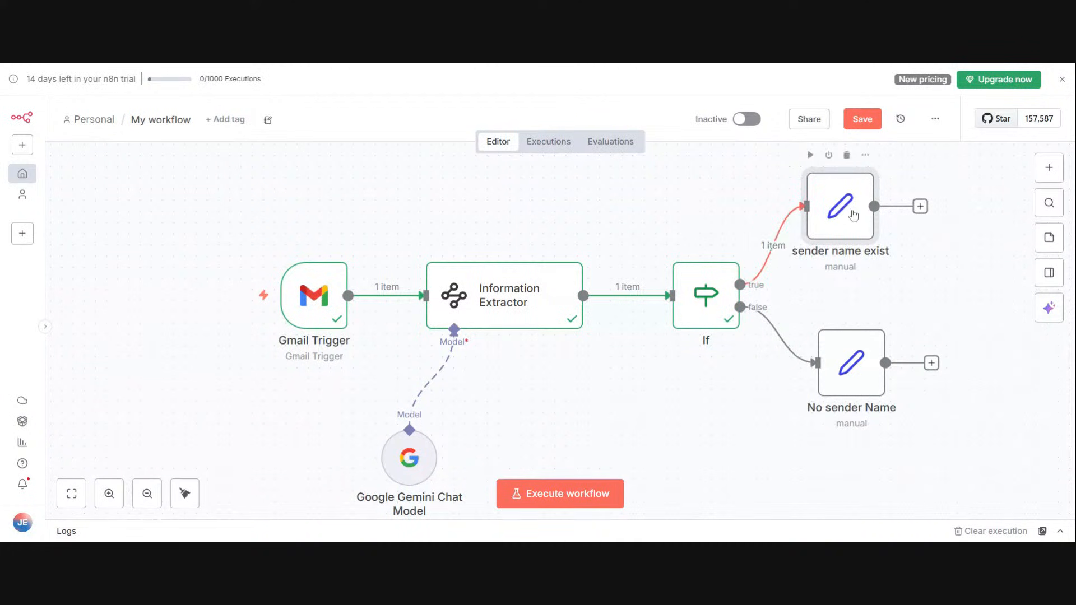
pyautogui.moveTo(843, 209); pyautogui.dragTo(866, 221)
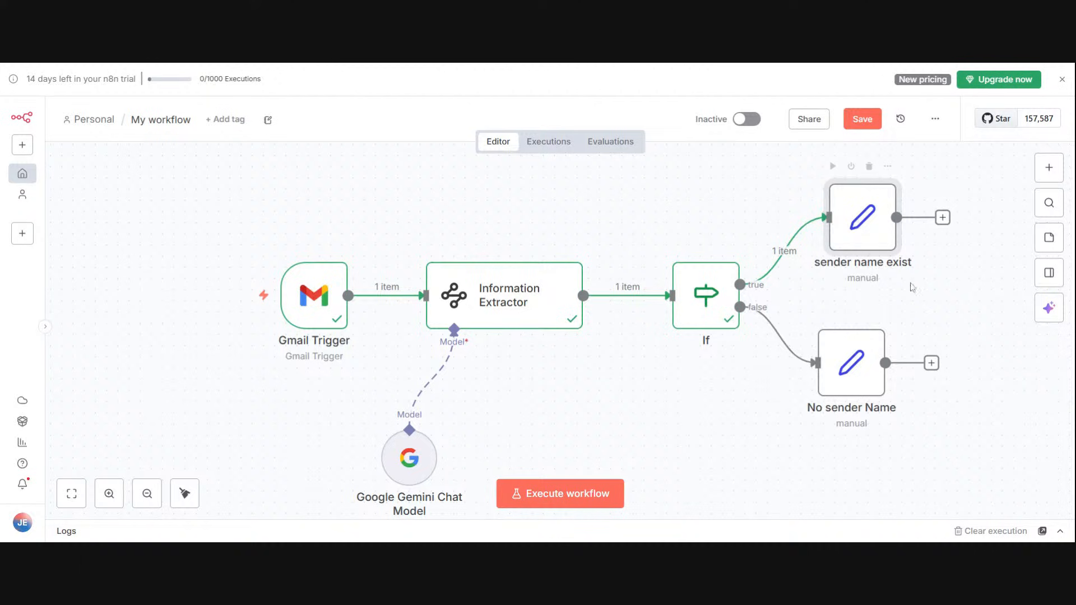
# Step: Add a Merge node after the sender name exist node
pyautogui.click(943, 217)
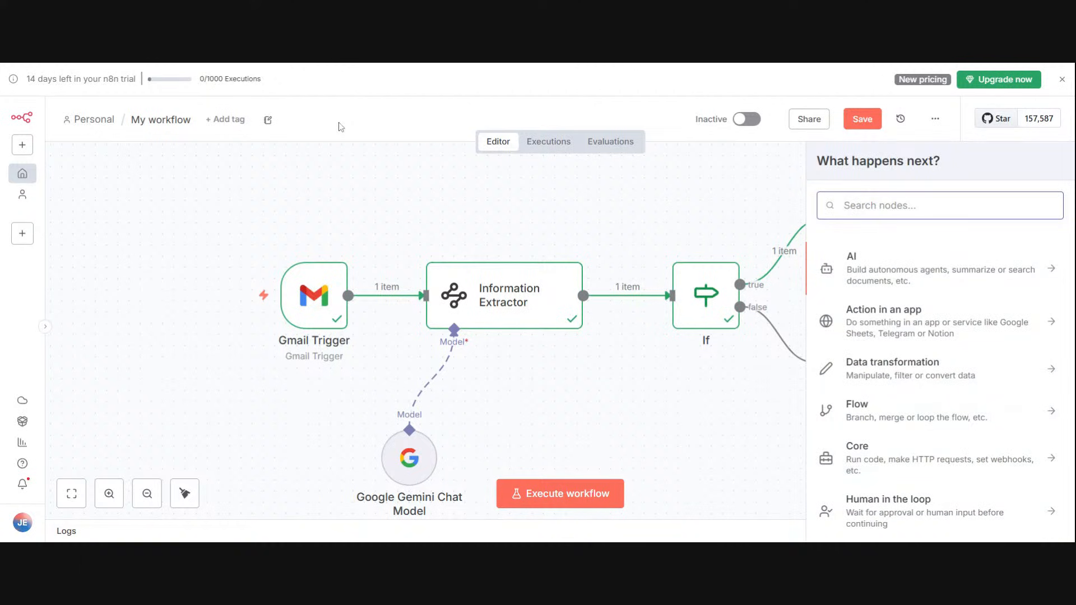
pyautogui.write('merge')
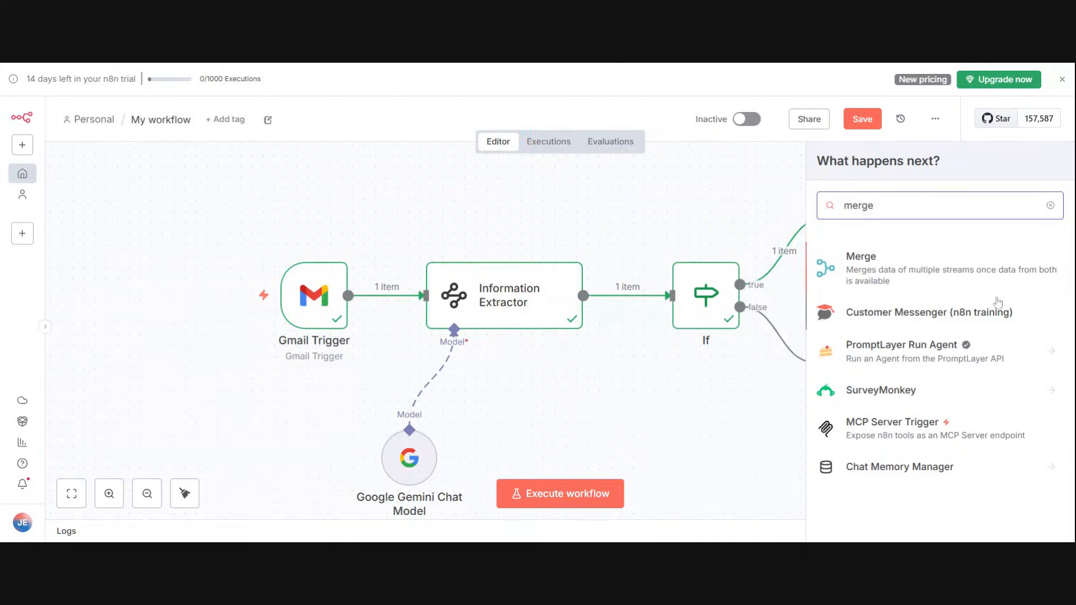
pyautogui.click(971, 286)
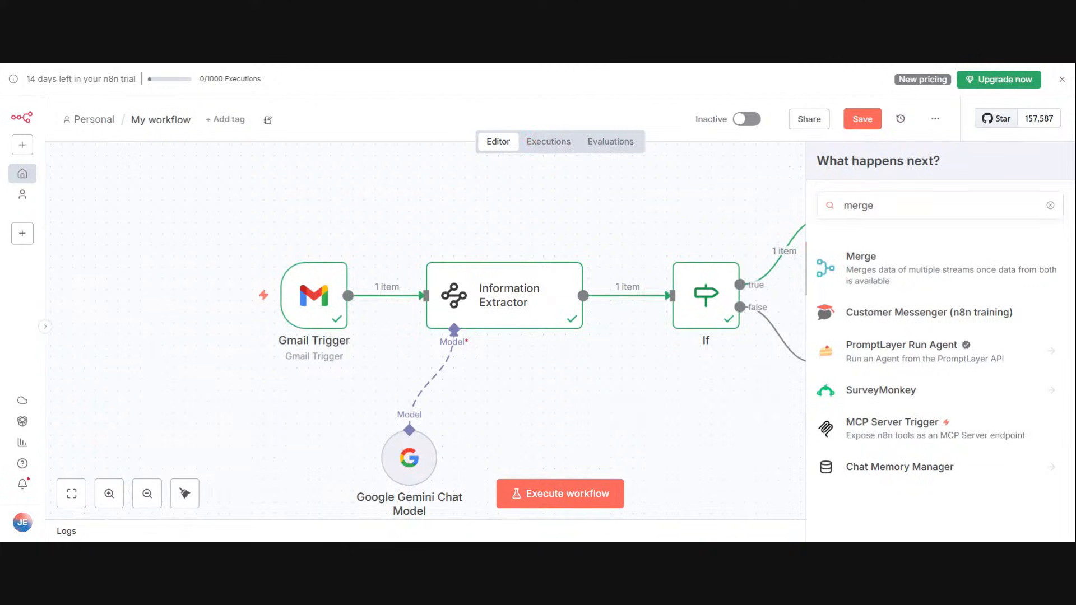
pyautogui.click(972, 285)
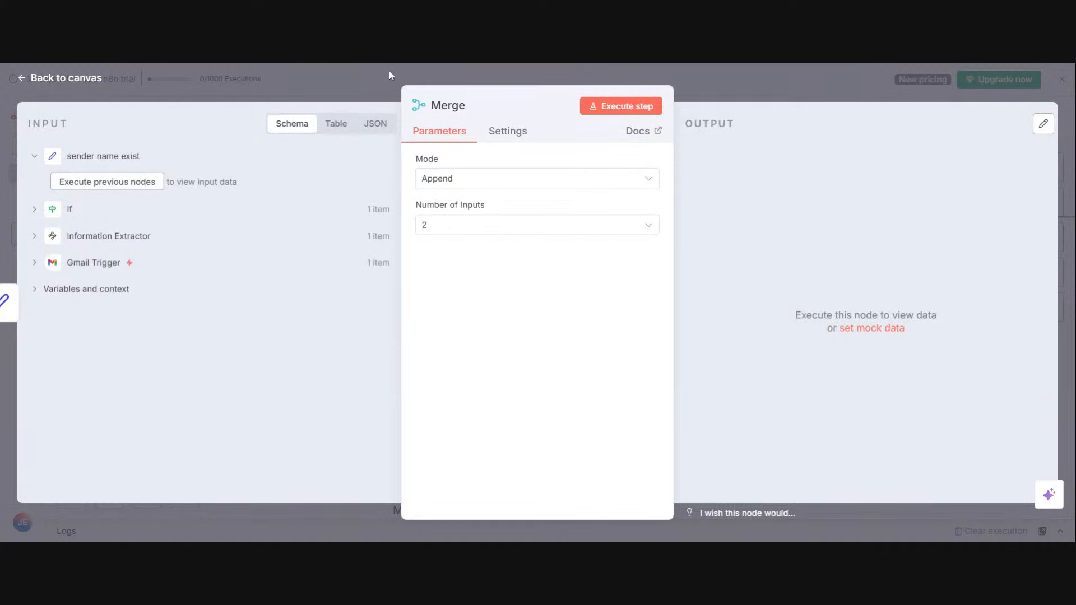
# Step: Set the Merge node's mode to Combine
pyautogui.click(475, 178)
pyautogui.moveTo(469, 227); pyautogui.dragTo(470, 249)
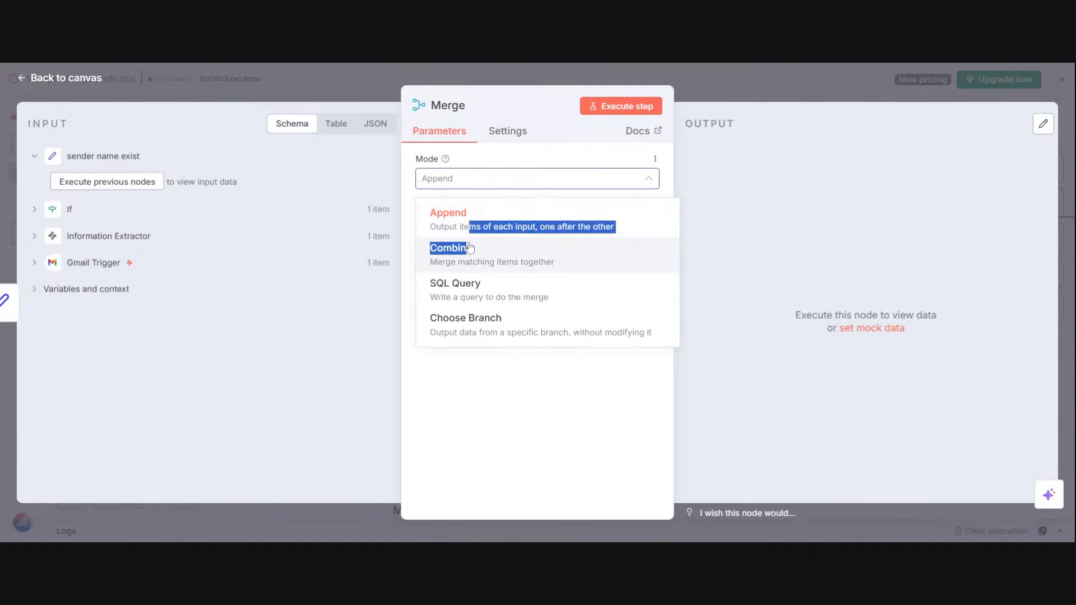
pyautogui.click(469, 248)
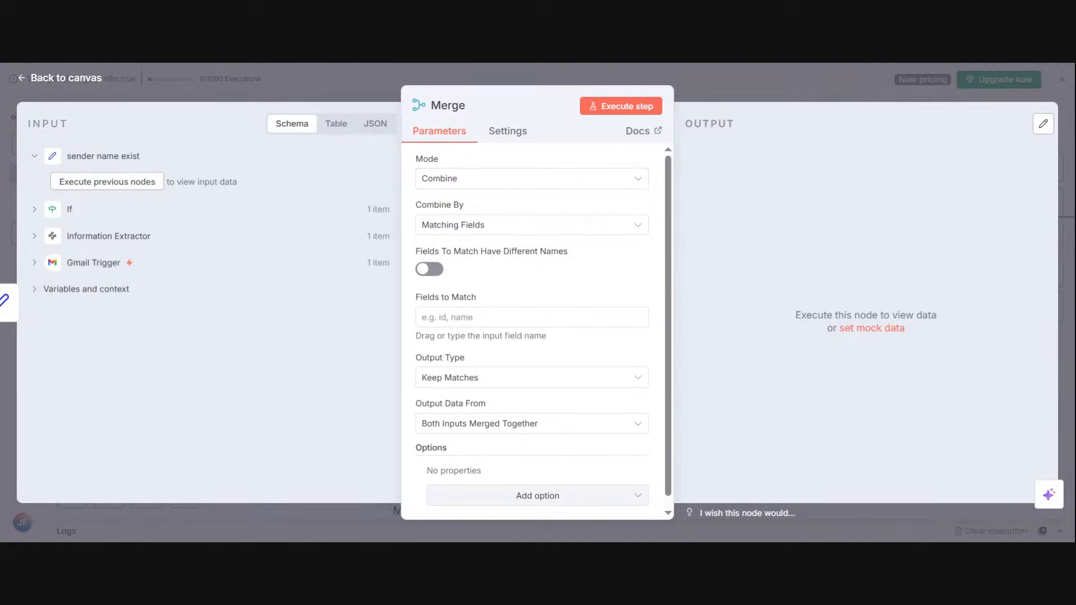
pyautogui.click(448, 178)
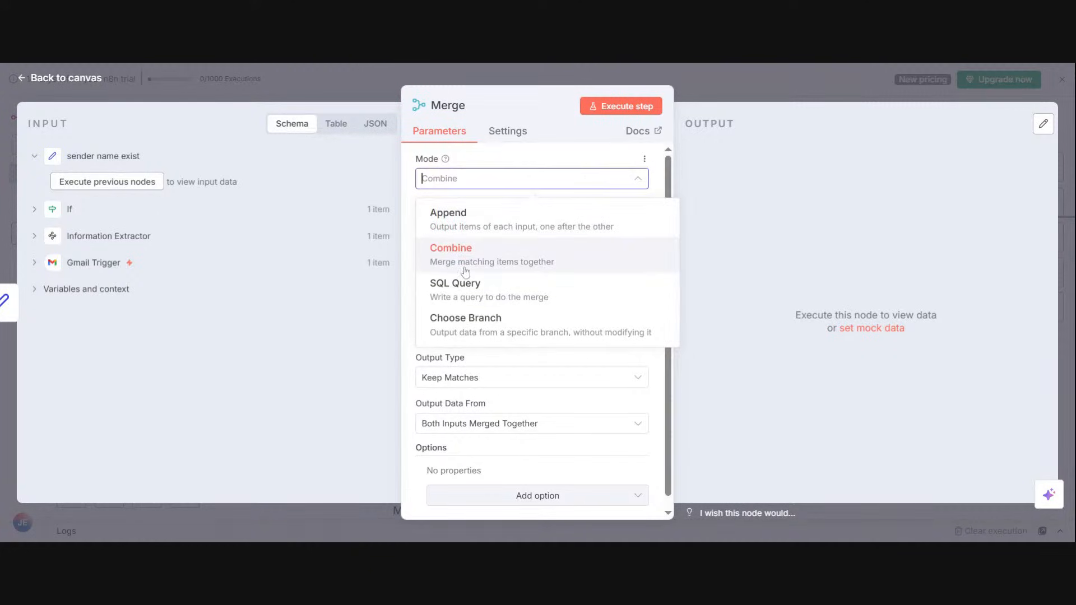
pyautogui.click(449, 249)
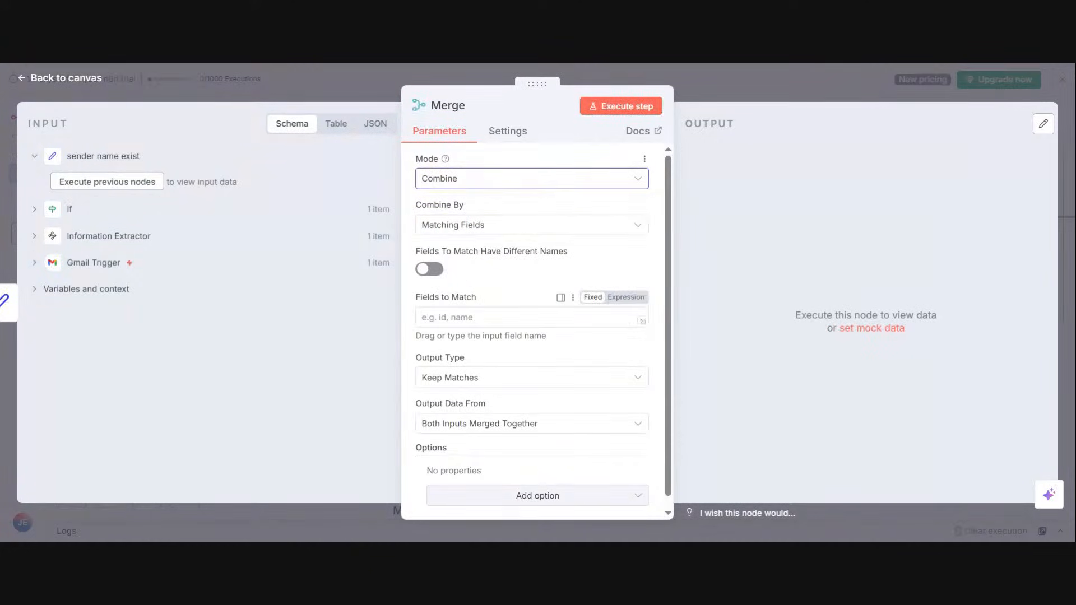
# Step: Enter Introduction as the Merge node's field to match
pyautogui.click(642, 320)
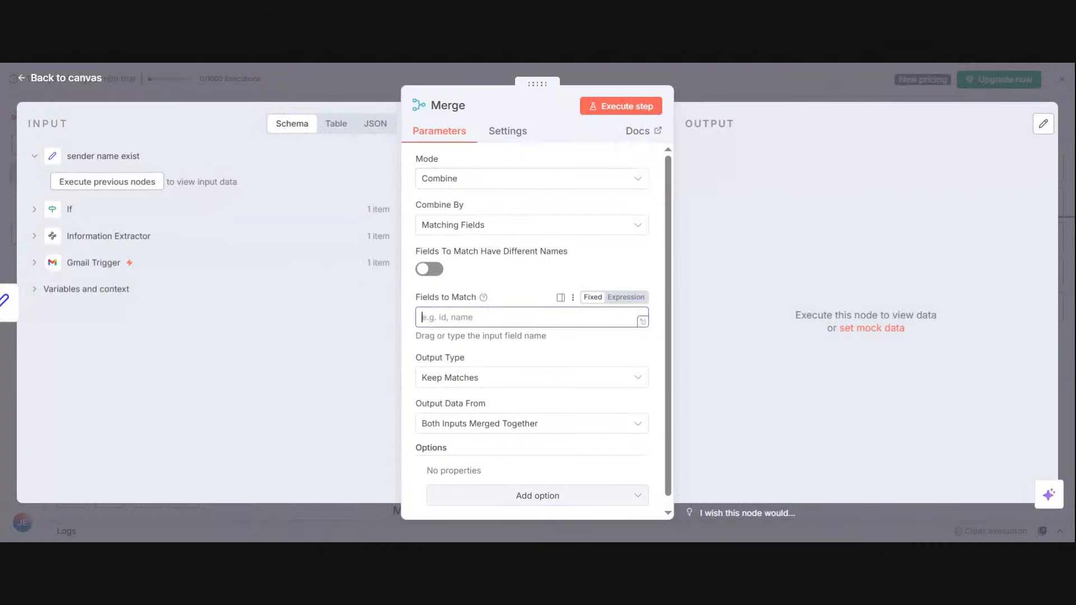
pyautogui.write('Introdcuction')
pyautogui.click(268, 63)
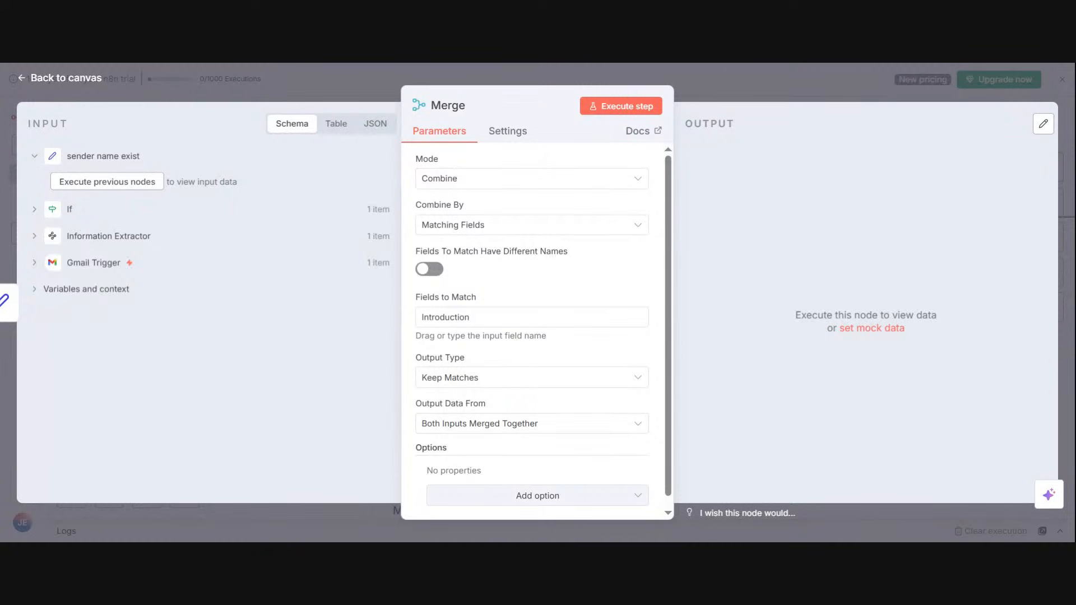
pyautogui.click(504, 317)
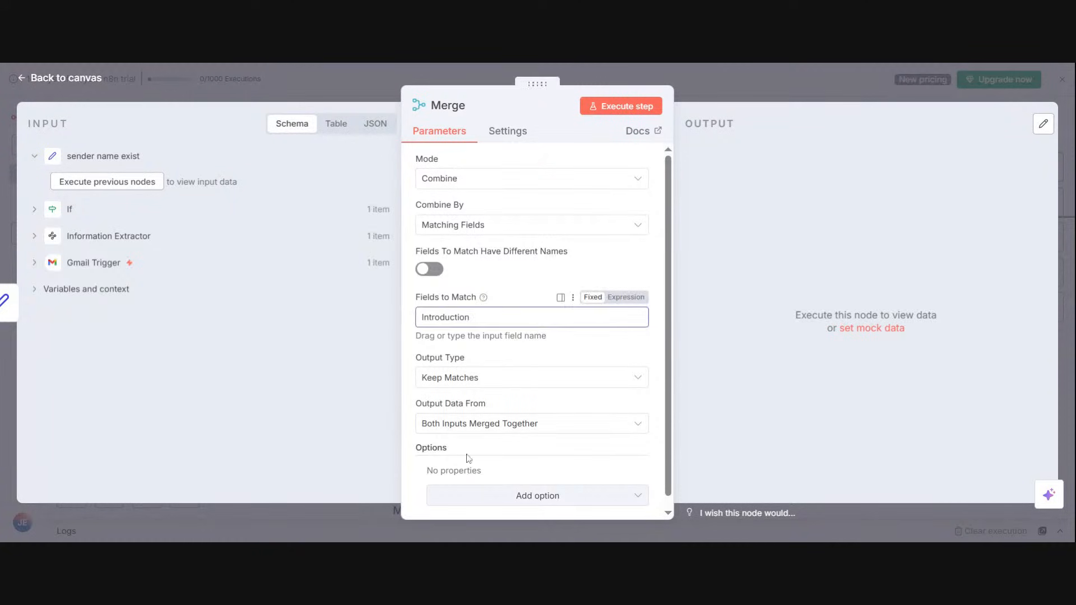
# Step: Set the Merge node's output type to Keep Non-Matches, execute the node and return to the canvas
pyautogui.click(469, 385)
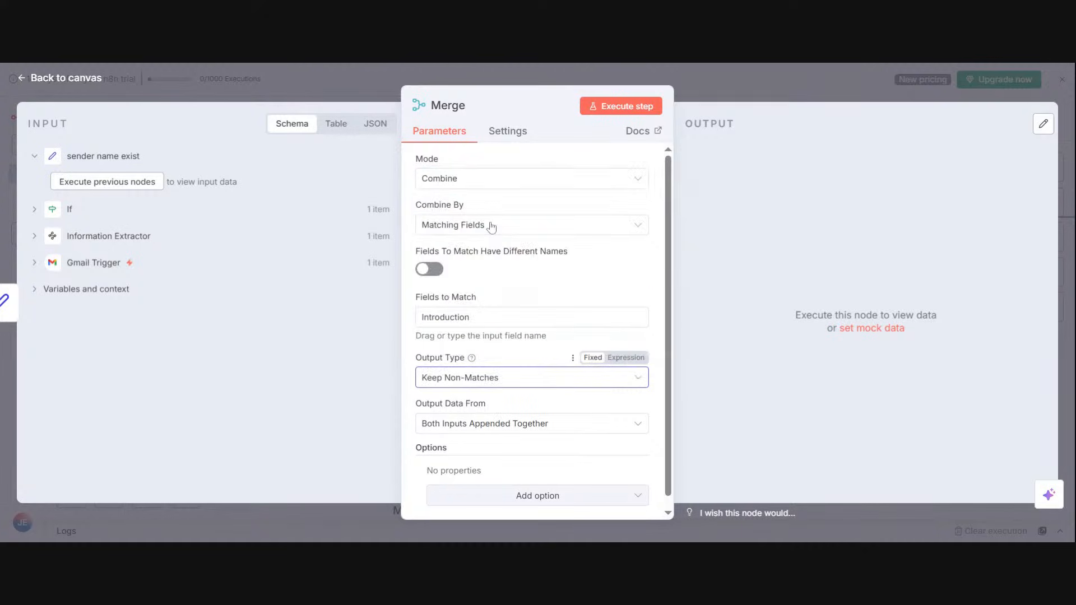
pyautogui.click(492, 227)
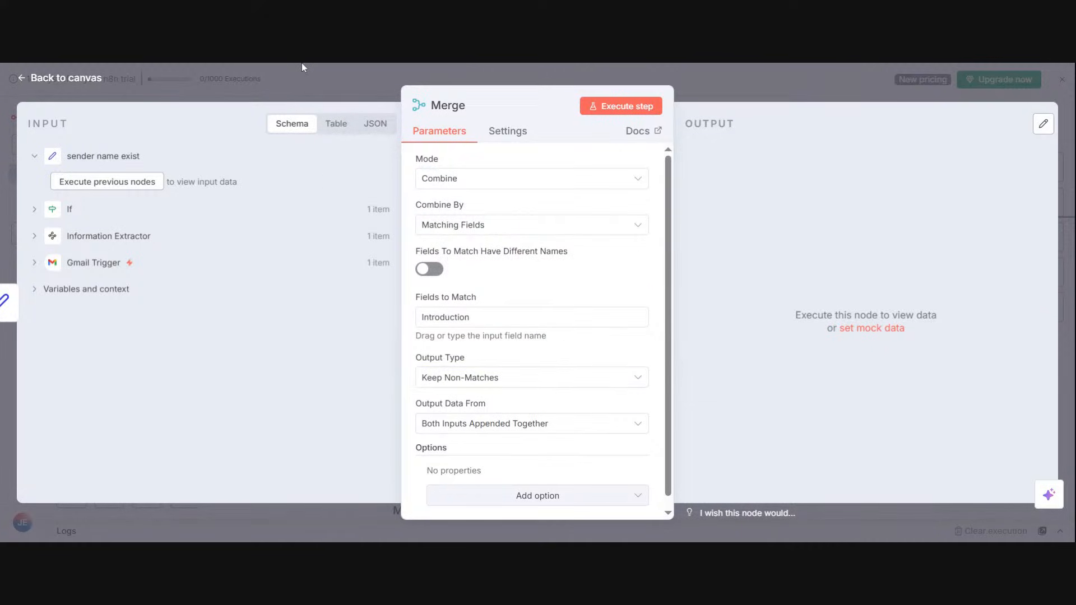
pyautogui.click(504, 377)
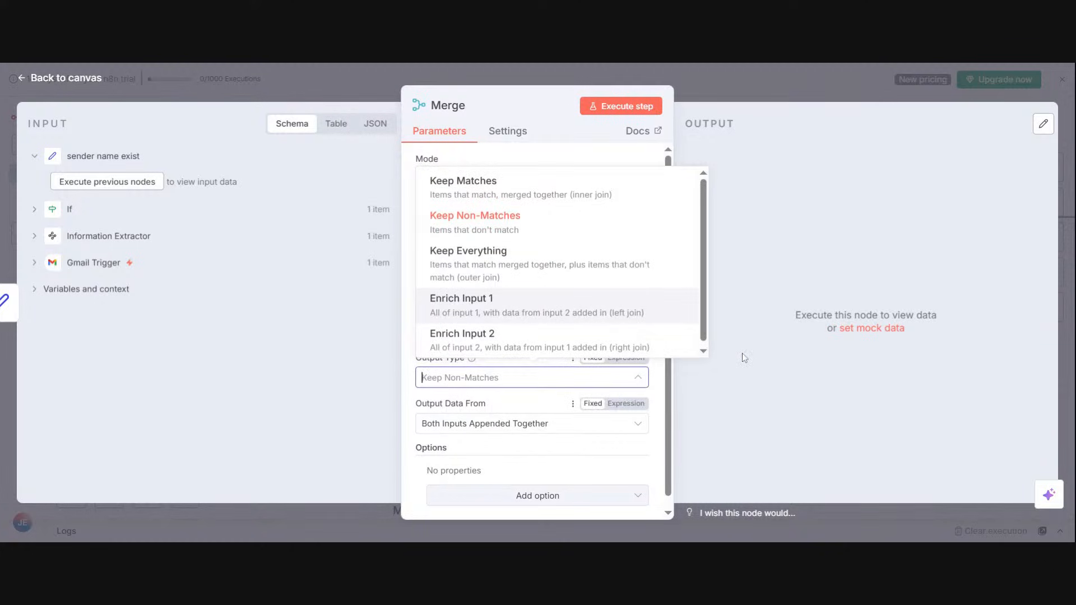
pyautogui.click(753, 367)
pyautogui.click(625, 108)
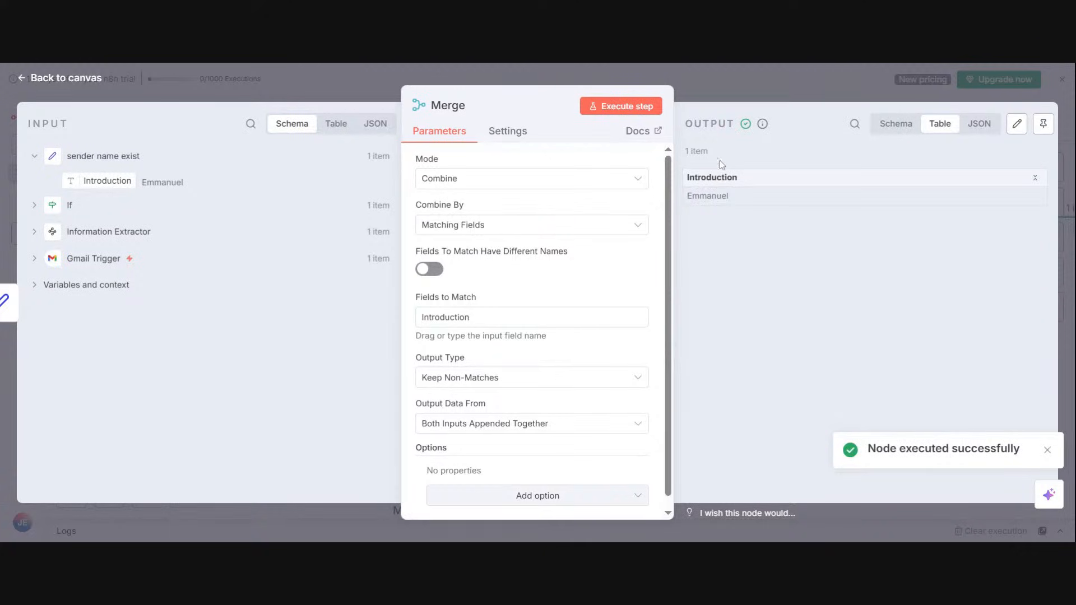
pyautogui.click(700, 84)
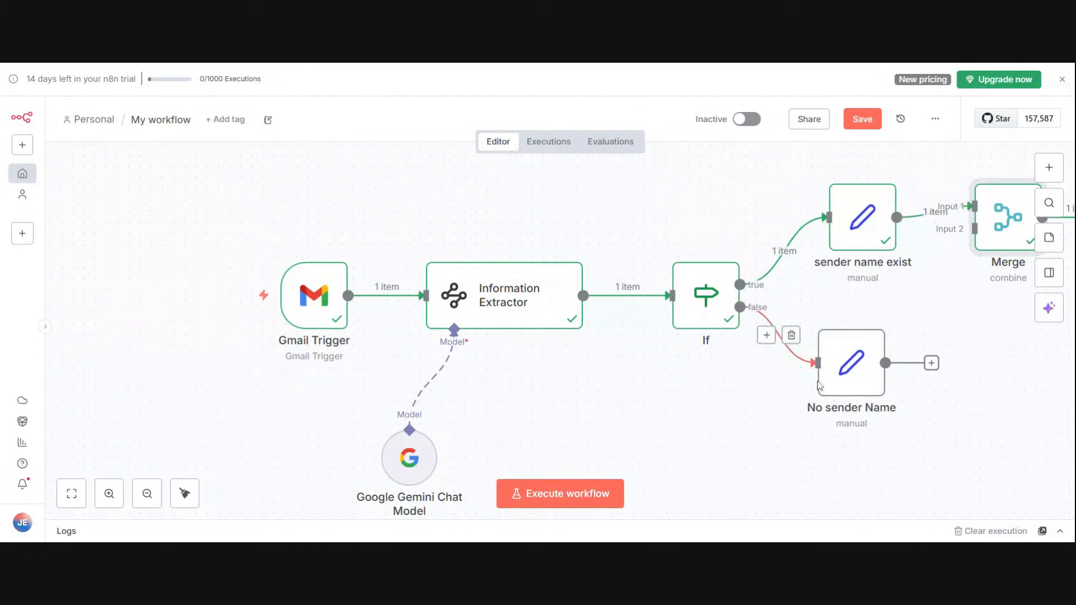
# Step: Connect the No sender Name node to the Merge node's Input 2 and reposition Merge between the two branches
pyautogui.moveTo(931, 363); pyautogui.dragTo(974, 229)
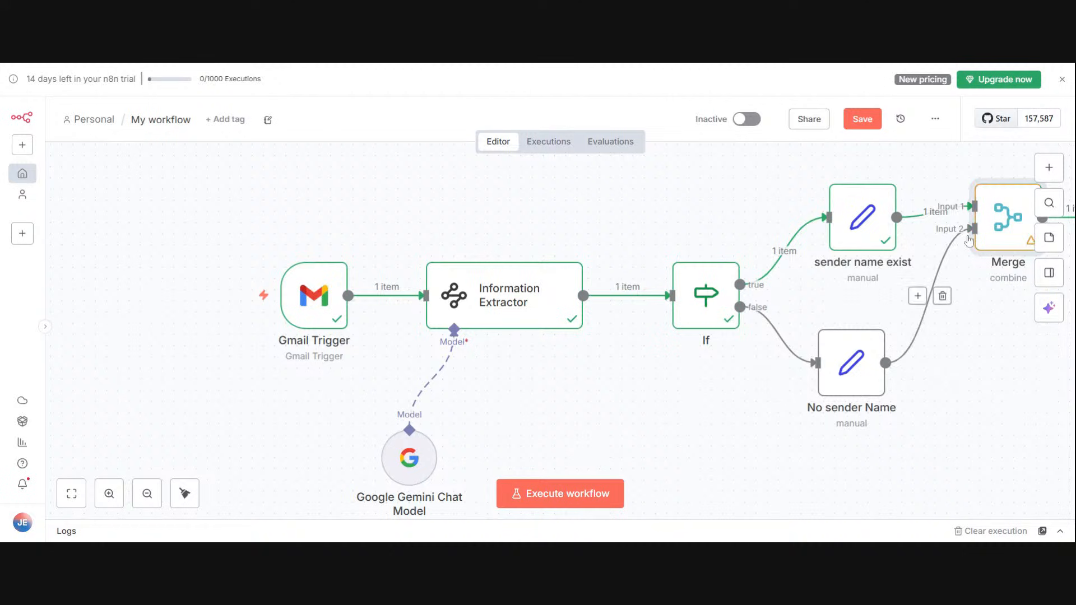
pyautogui.click(71, 494)
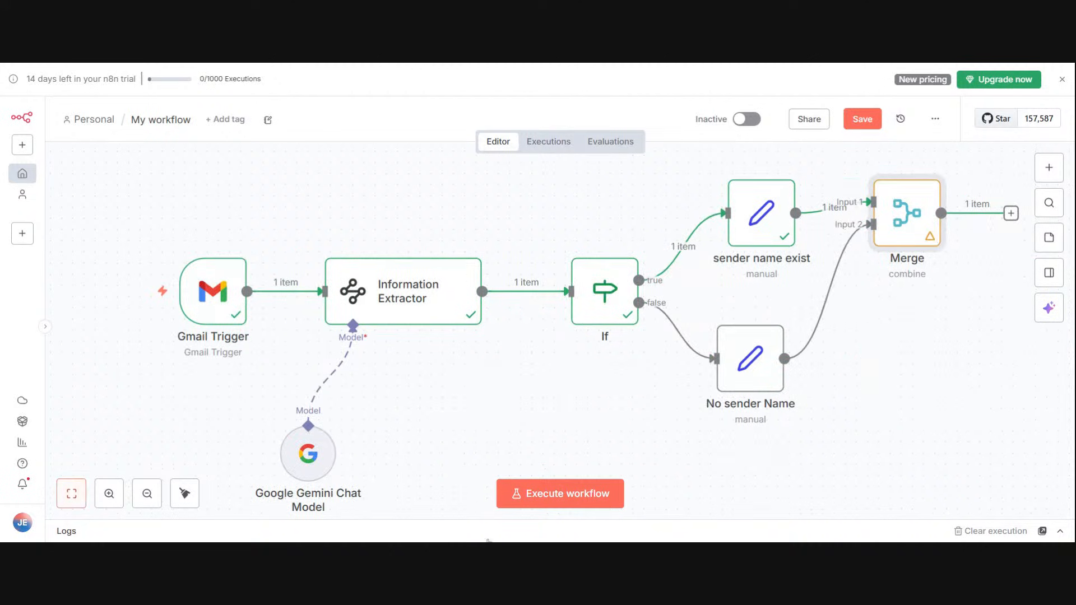
pyautogui.moveTo(903, 237); pyautogui.dragTo(894, 280)
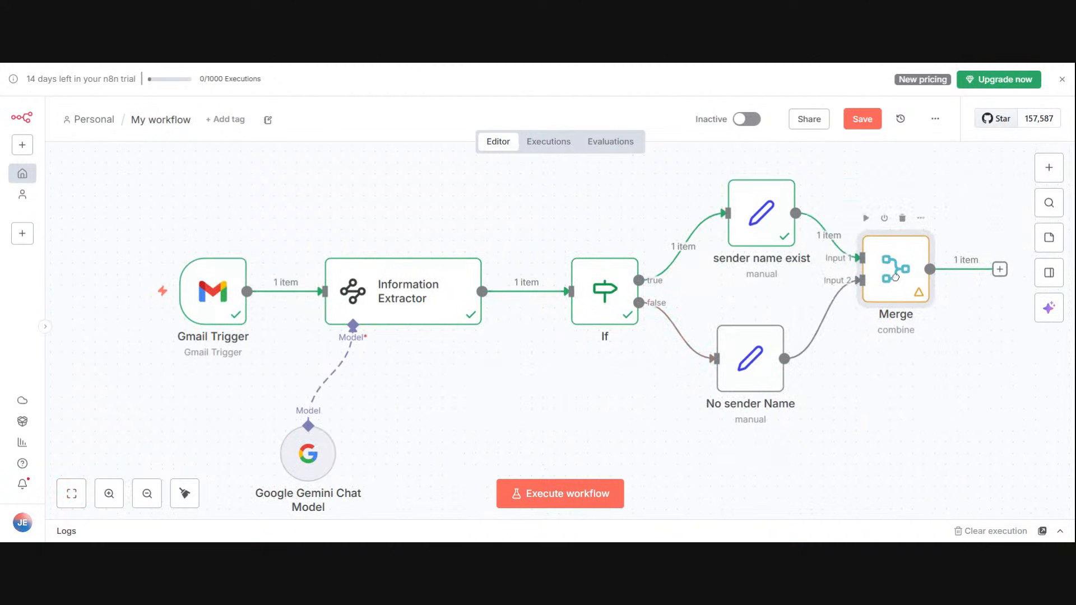
# Step: Execute the Merge node from the canvas, execute it again from its settings, and return to the canvas
pyautogui.click(921, 218)
pyautogui.click(933, 271)
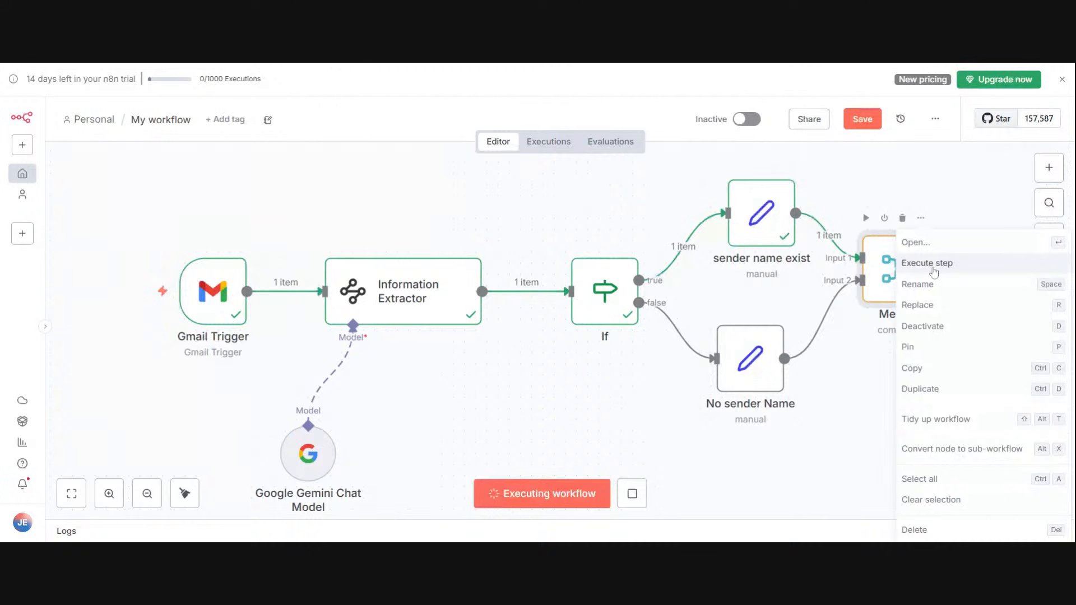
pyautogui.click(927, 263)
pyautogui.rightClick(902, 242)
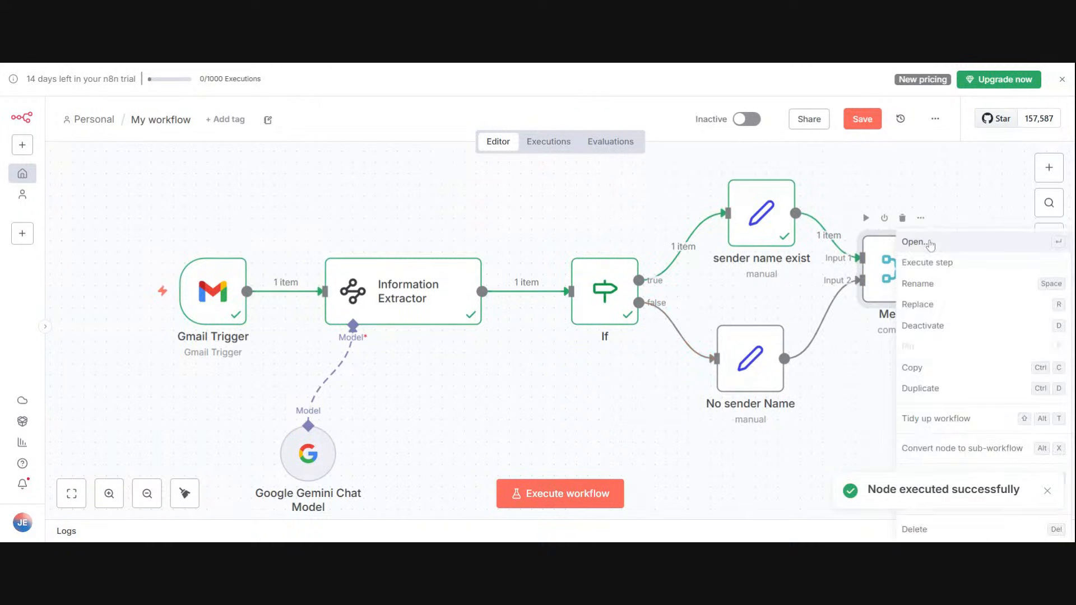
pyautogui.click(930, 245)
pyautogui.click(630, 106)
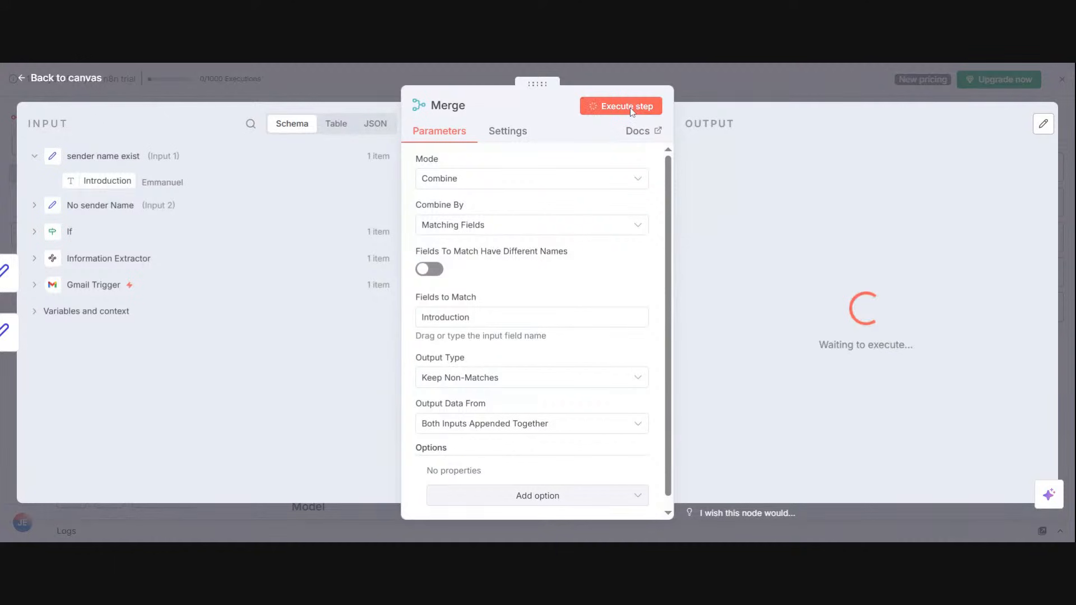
pyautogui.click(745, 84)
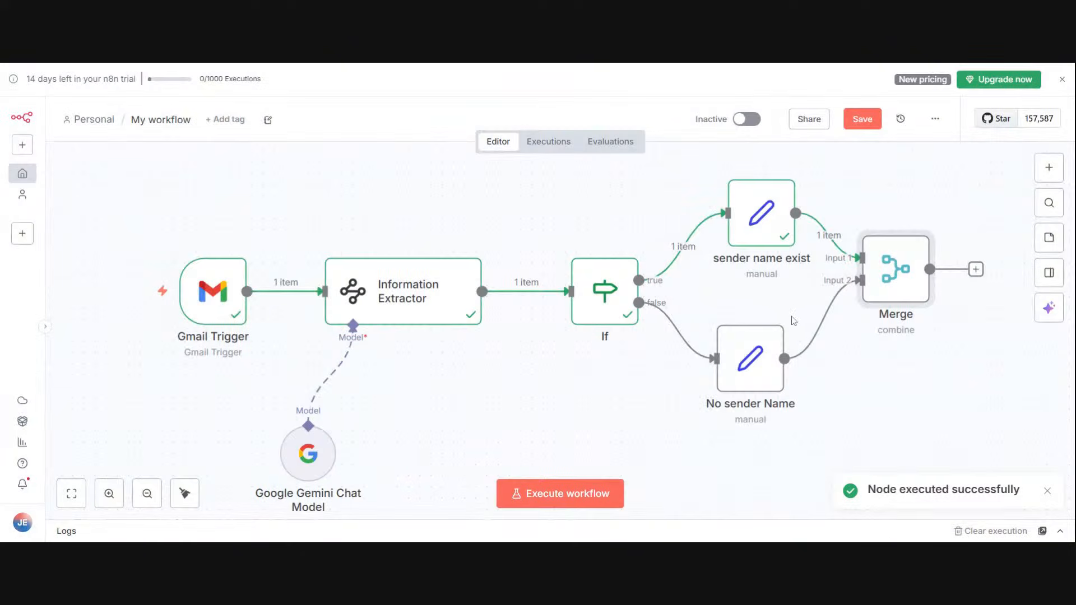
# Step: Examine the Introduction field definitions in the No sender Name and sender name exist nodes
pyautogui.click(776, 308)
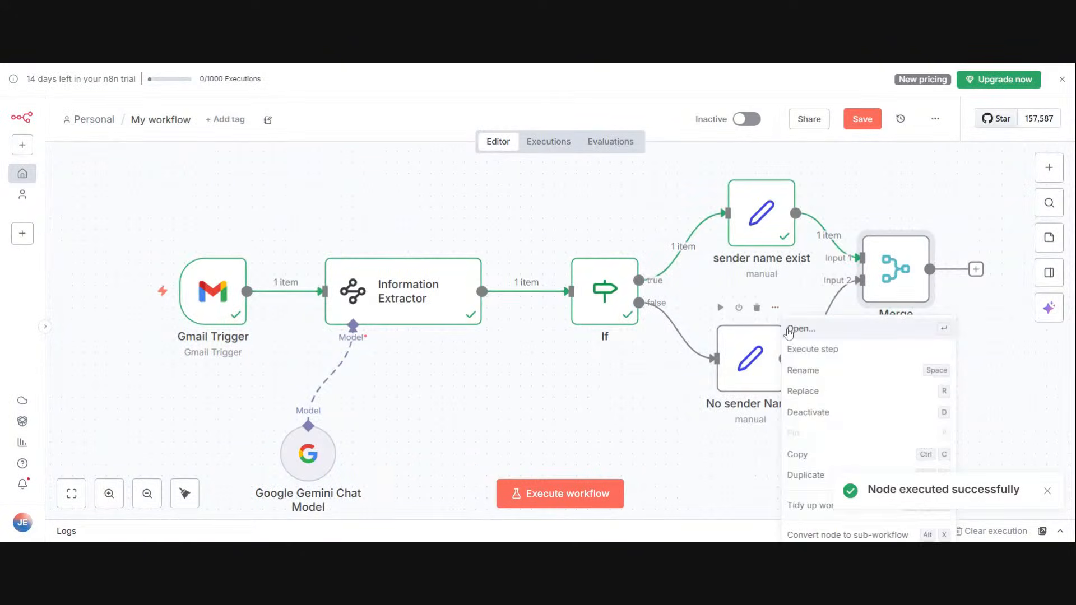
pyautogui.click(788, 331)
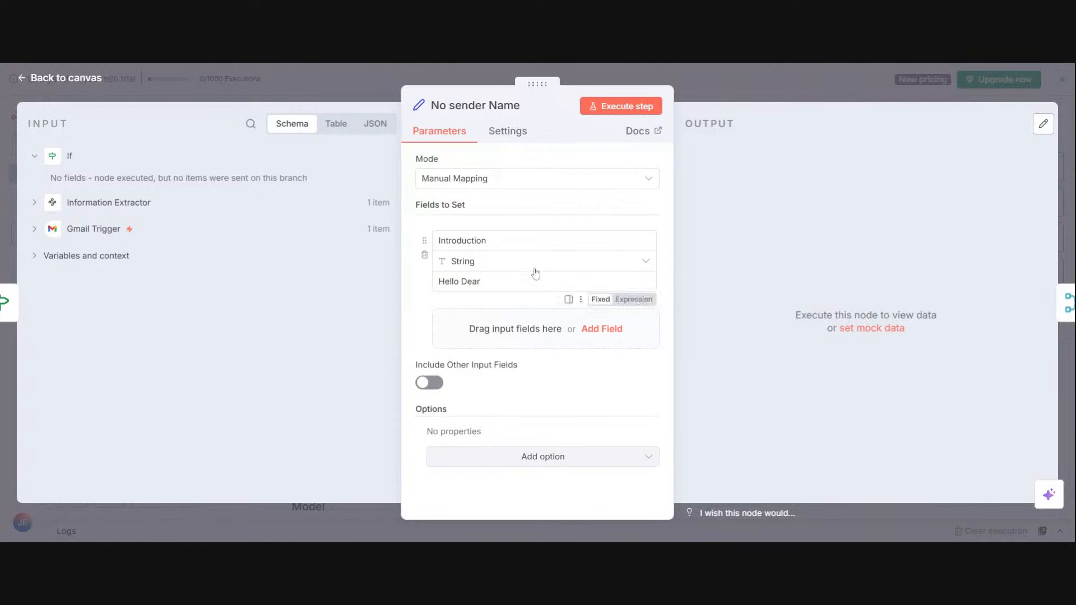
pyautogui.doubleClick(462, 240)
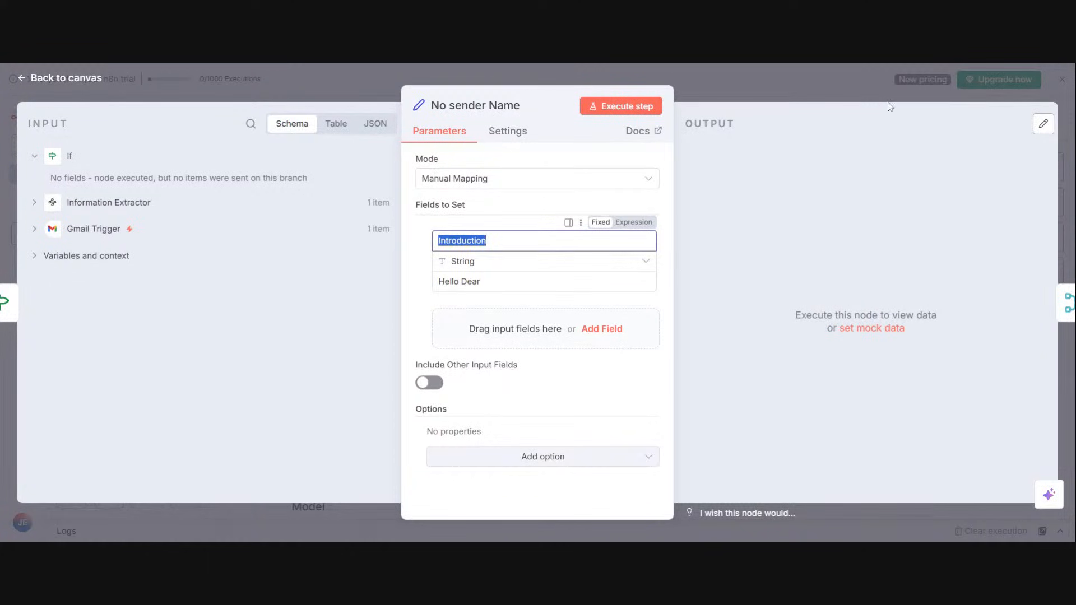
pyautogui.click(817, 89)
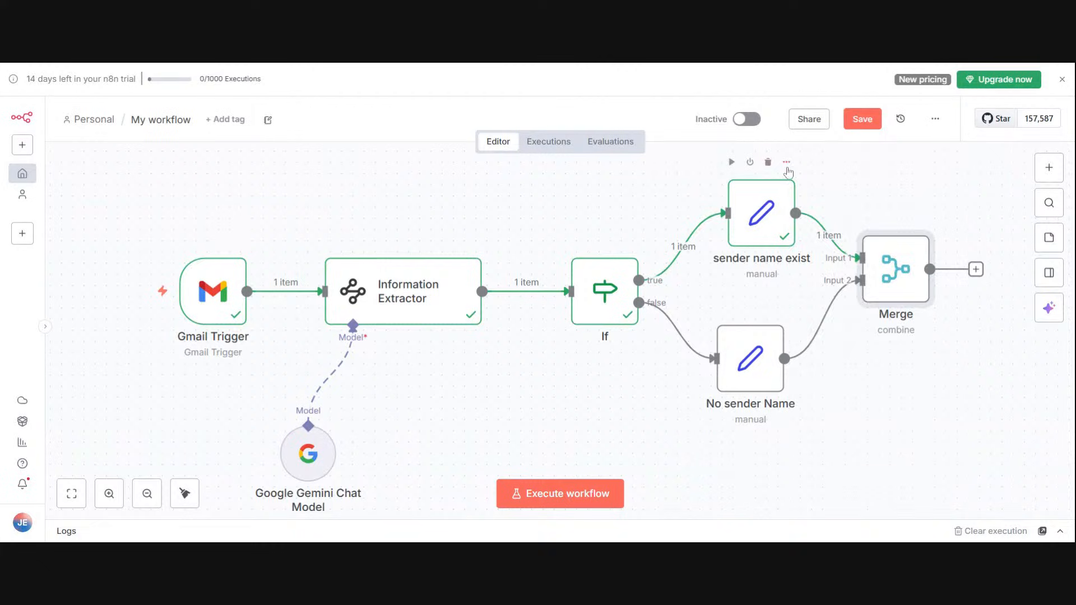
pyautogui.click(786, 163)
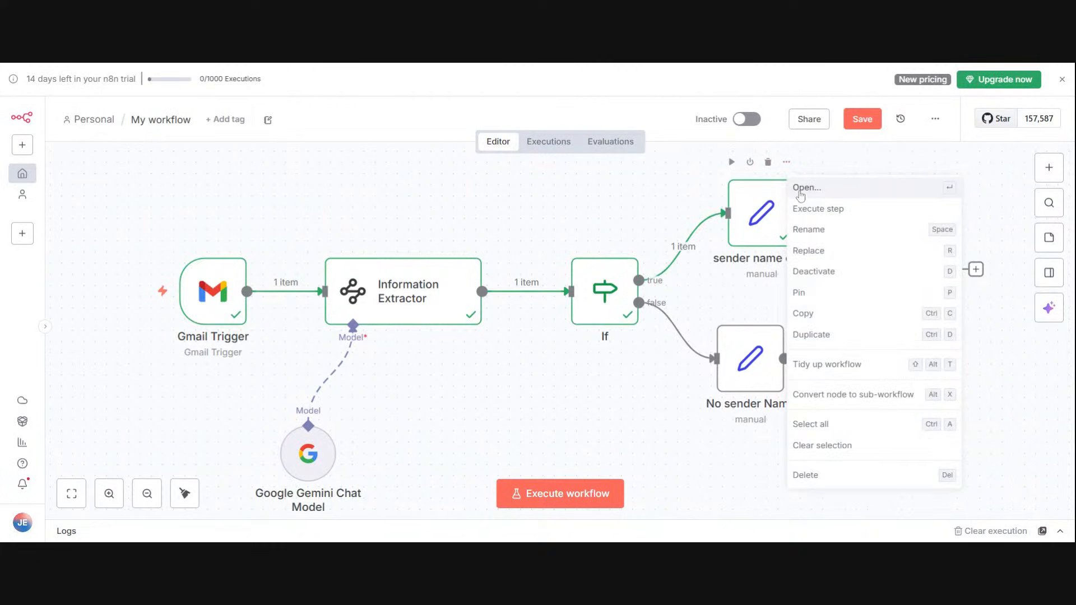
pyautogui.click(800, 193)
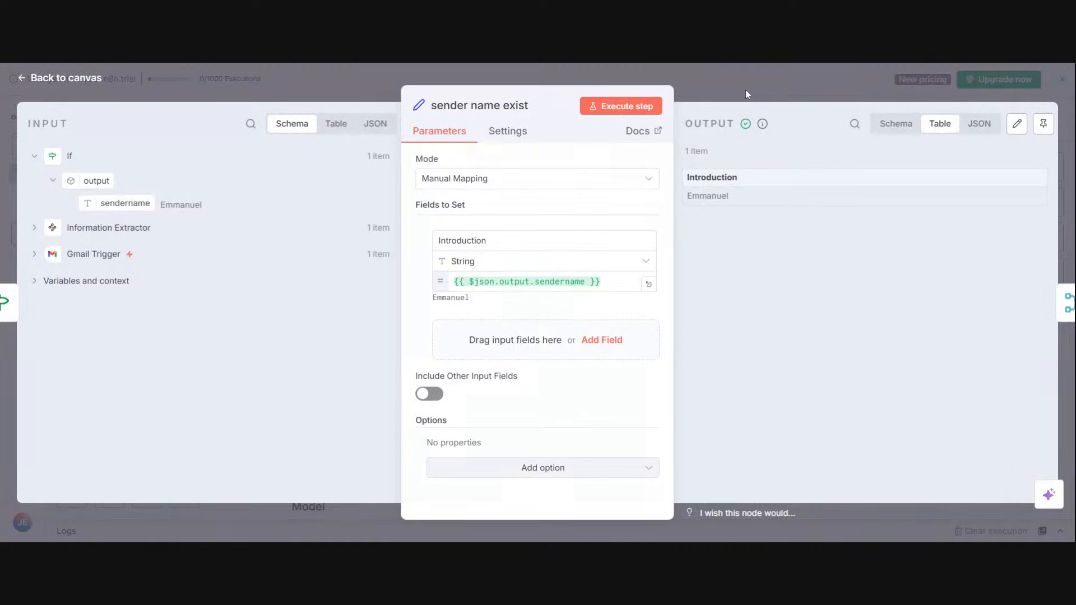
pyautogui.press('Escape')
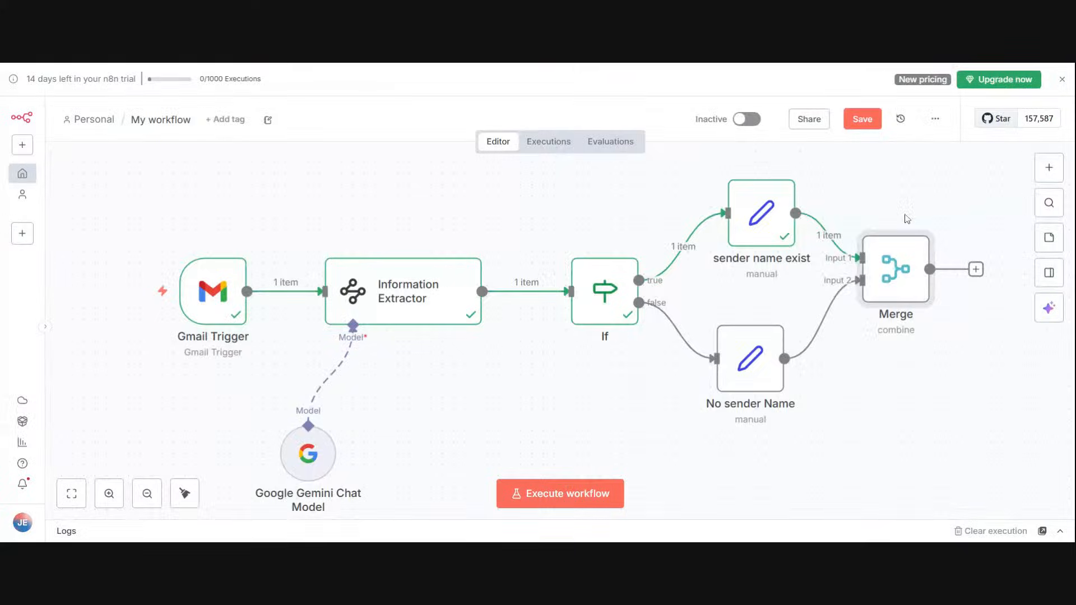
# Step: Reopen the Merge node, set its output type to Keep Matches, and execute it
pyautogui.rightClick(933, 244)
pyautogui.click(932, 246)
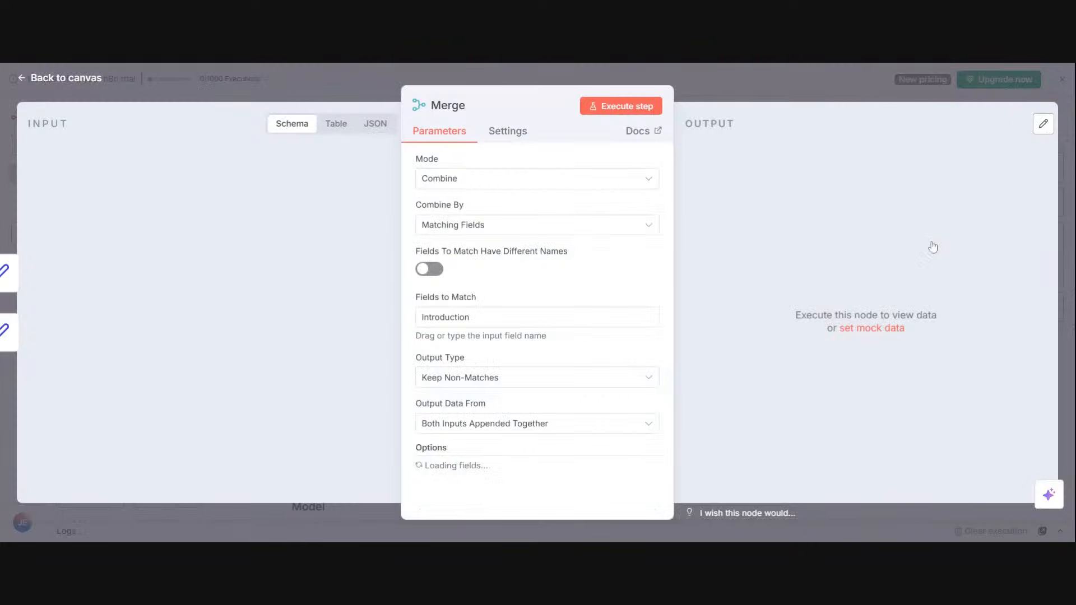
pyautogui.click(527, 377)
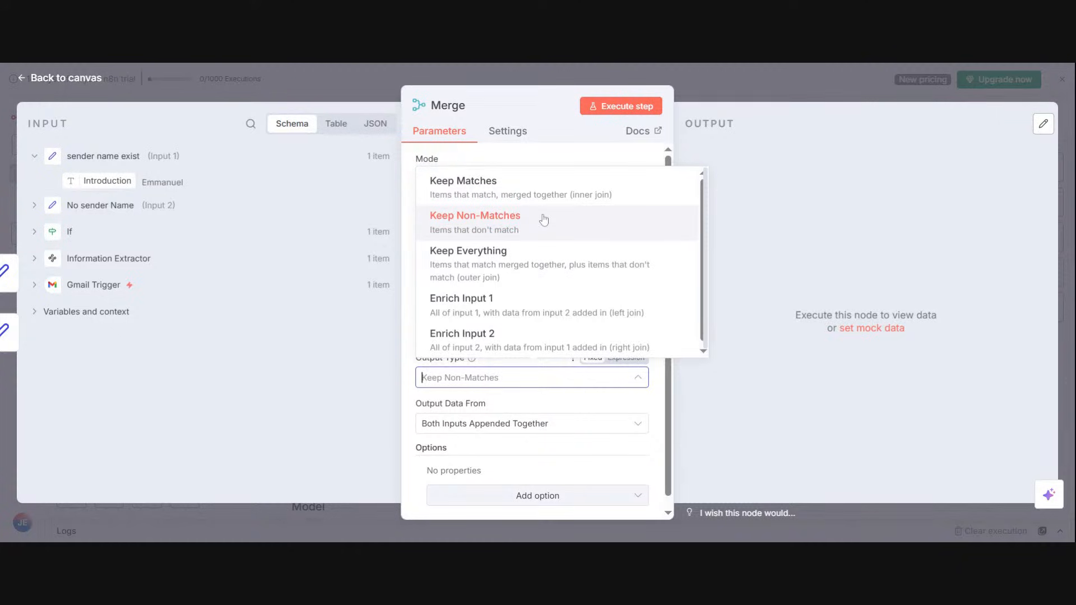
pyautogui.click(550, 193)
pyautogui.click(607, 110)
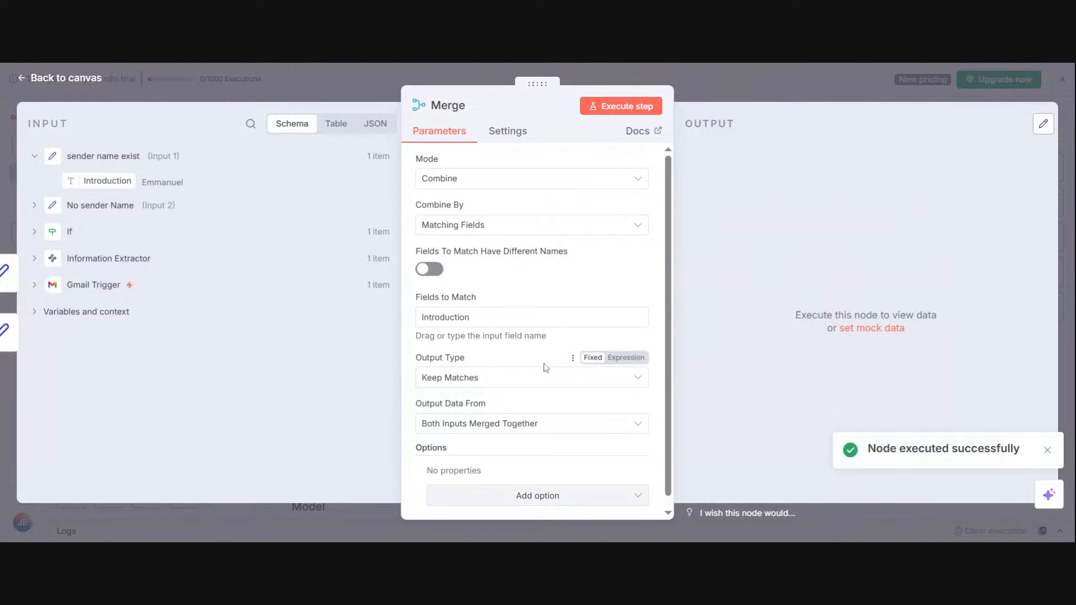
# Step: Re-enter Introduction as the field to match, reselect Both Inputs Merged Together as output data, and execute the Merge node
pyautogui.moveTo(481, 319); pyautogui.dragTo(407, 319)
pyautogui.hotkey('ctrl', 'x')
pyautogui.hotkey('ctrl', 'v')
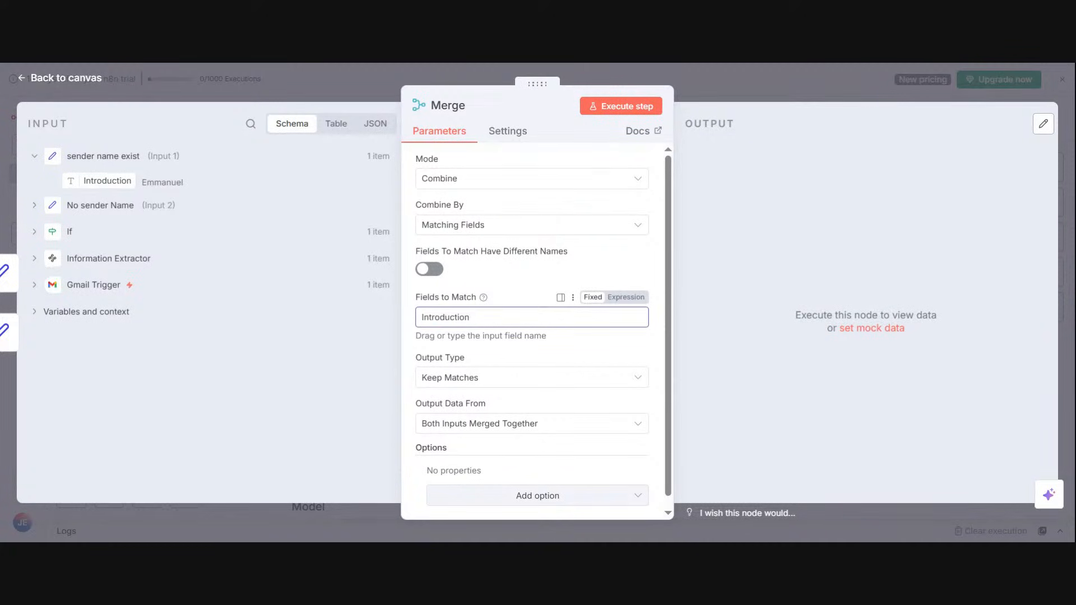
pyautogui.click(500, 430)
pyautogui.click(493, 461)
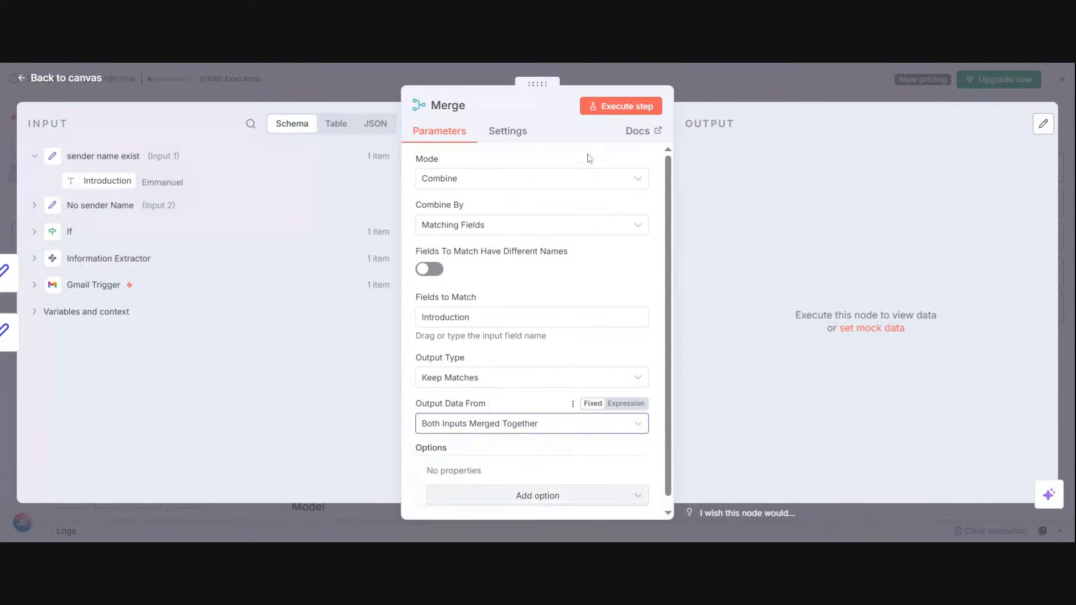
pyautogui.click(609, 104)
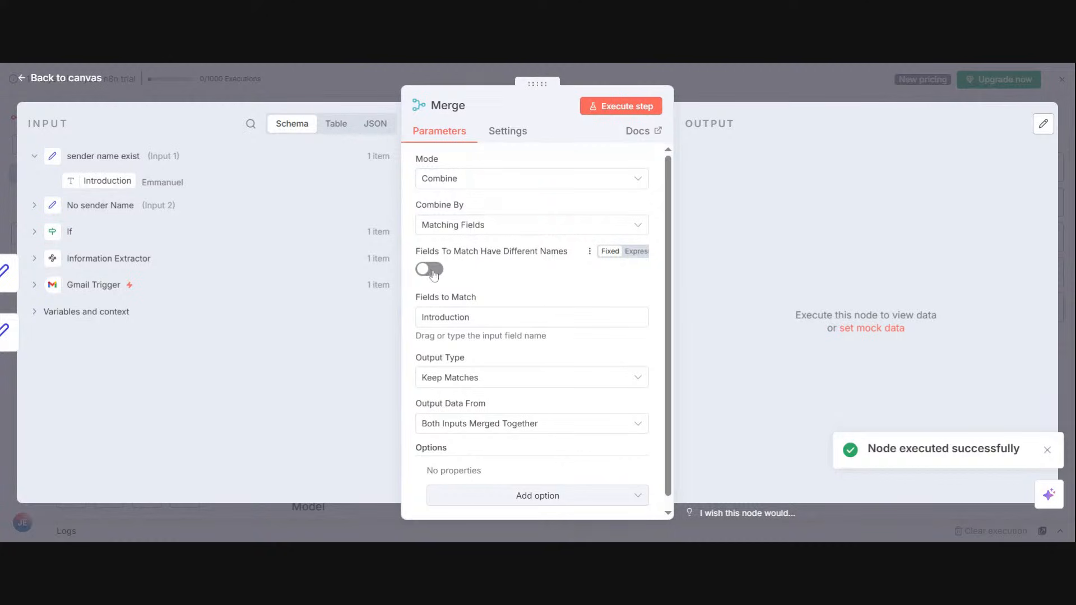
# Step: Set the Merge node to combine by All Possible Combinations and execute it
pyautogui.click(447, 231)
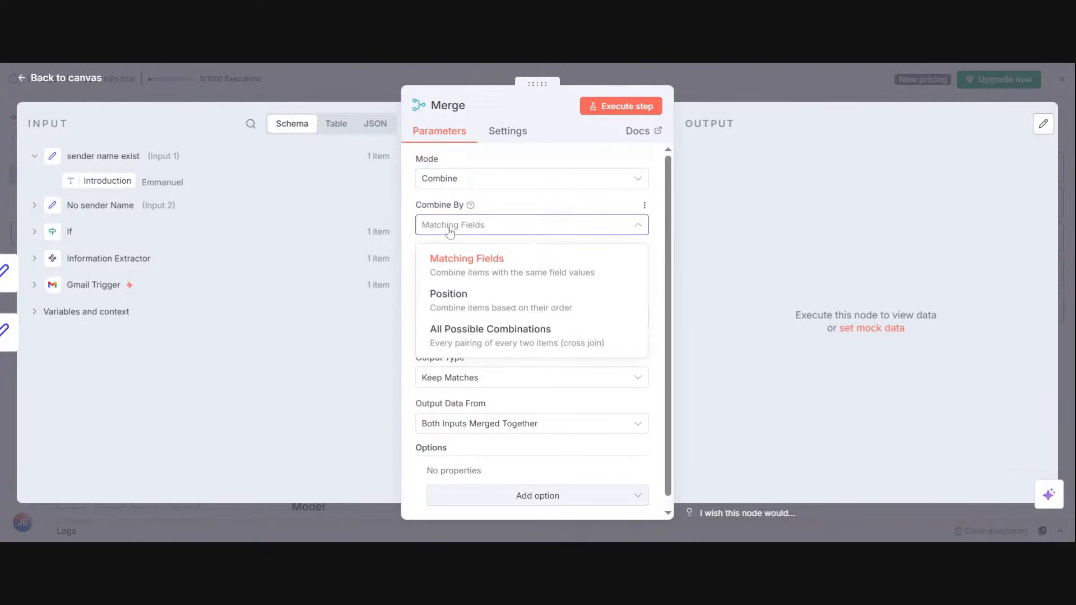
pyautogui.click(470, 325)
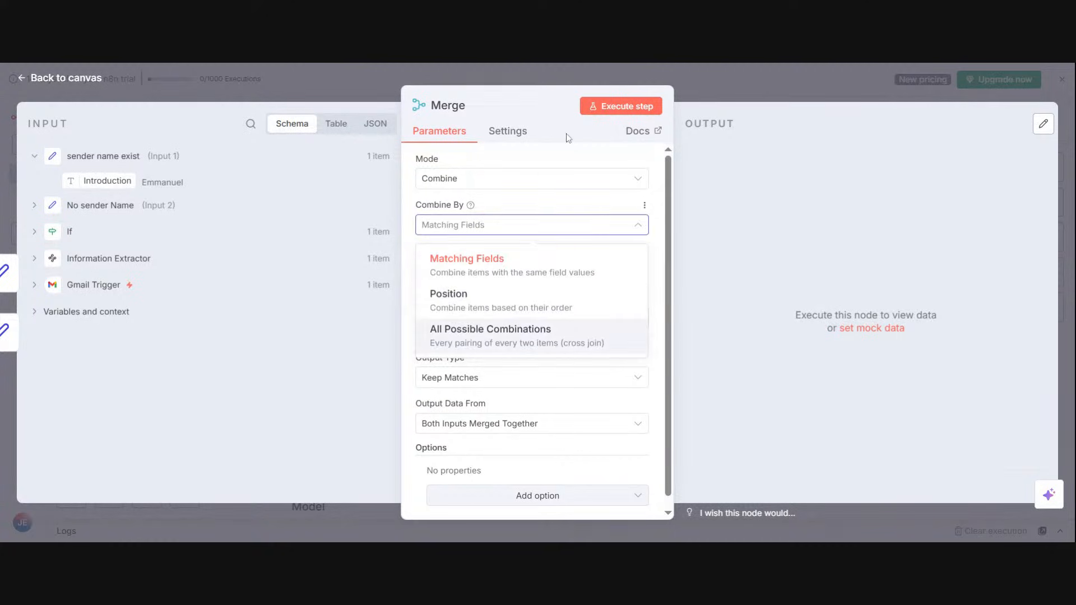
pyautogui.click(605, 107)
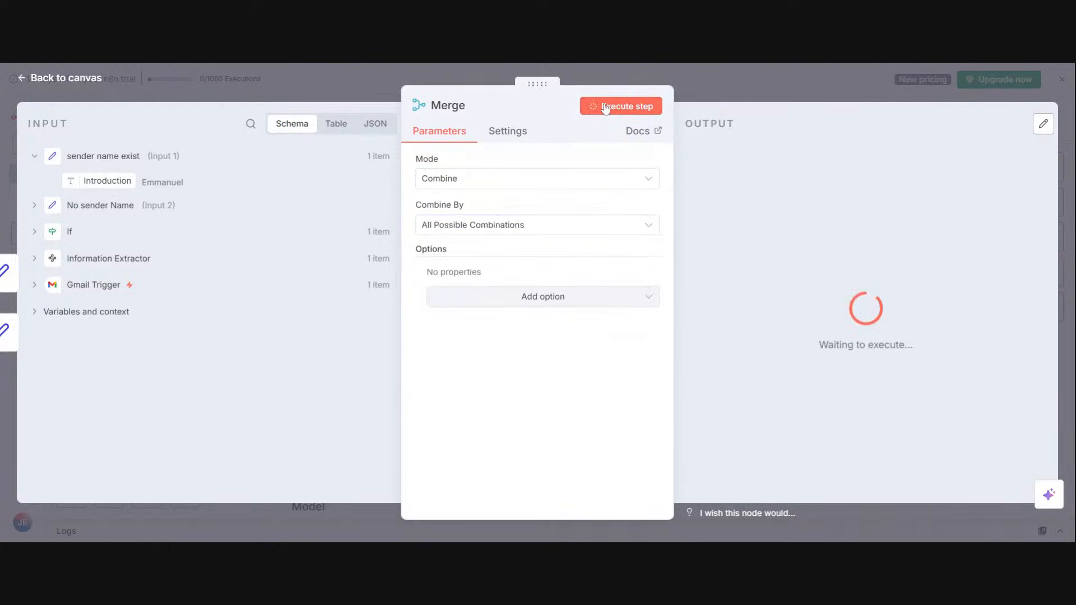
# Step: Set the Merge node to combine by Matching Fields, use Introduction as the field to match, and execute it
pyautogui.click(540, 229)
pyautogui.click(537, 264)
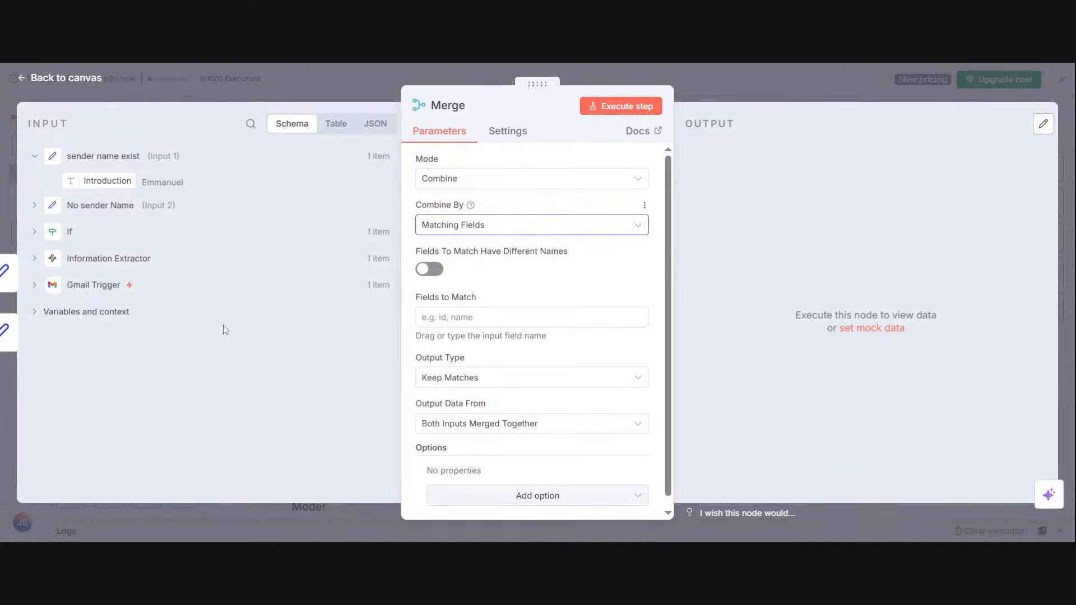
pyautogui.moveTo(79, 180); pyautogui.dragTo(448, 317)
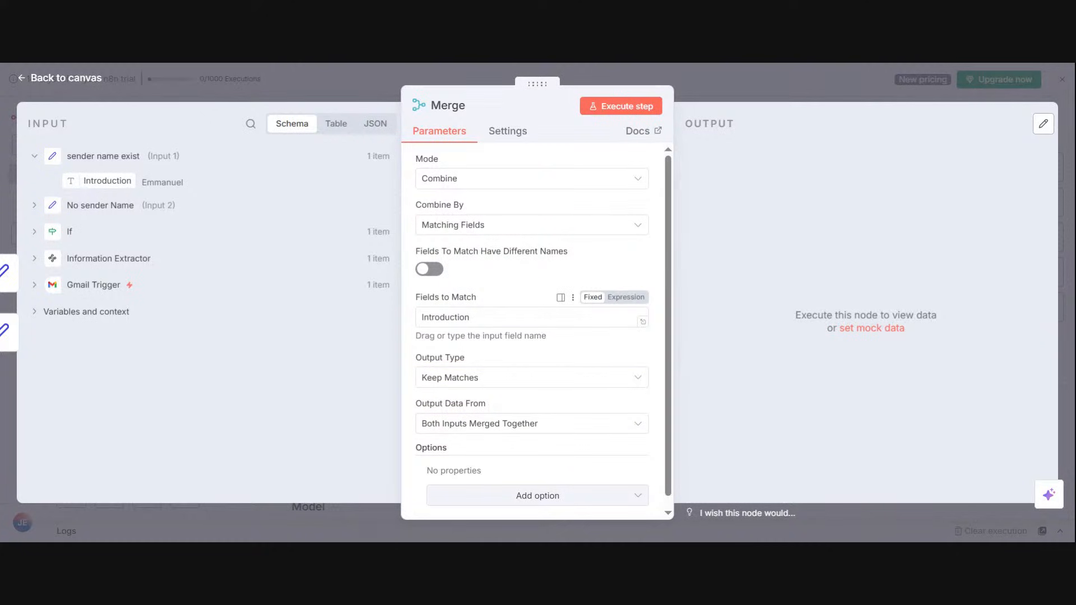
pyautogui.click(471, 317)
pyautogui.moveTo(470, 317); pyautogui.dragTo(421, 317)
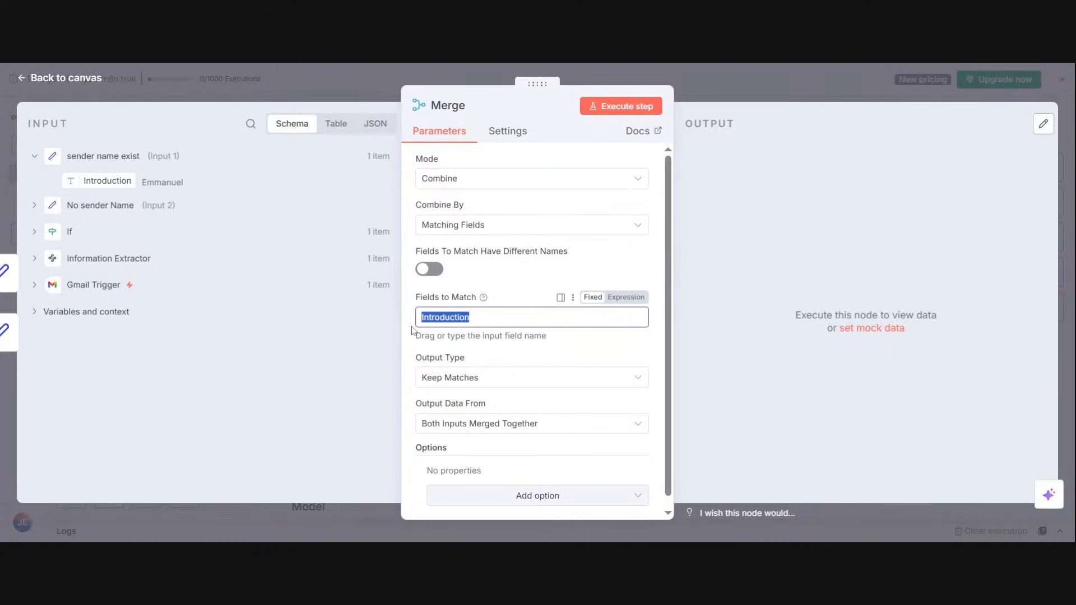
pyautogui.click(573, 272)
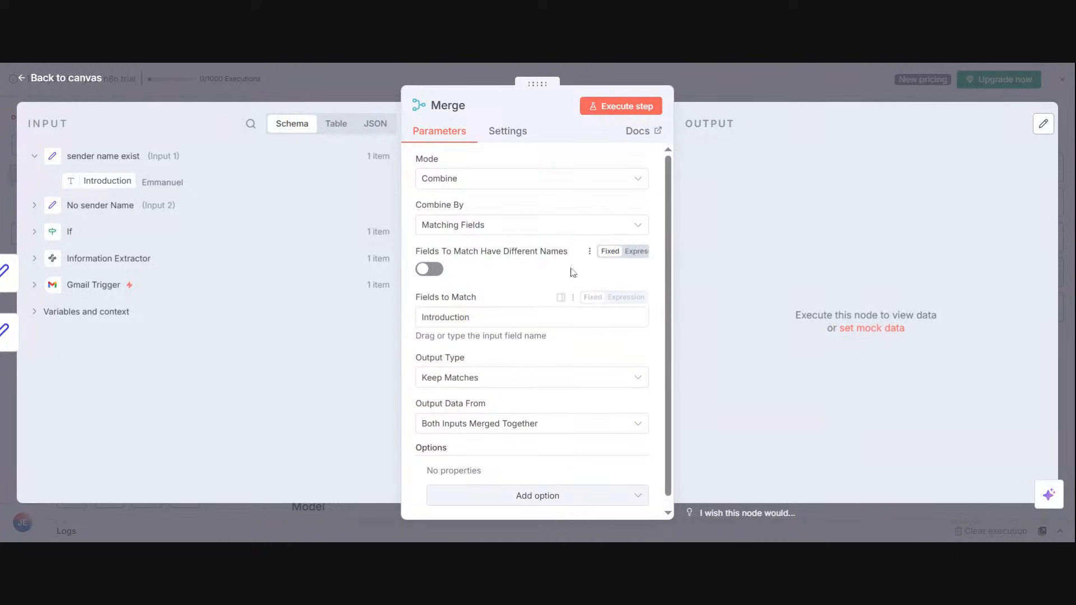
pyautogui.click(610, 115)
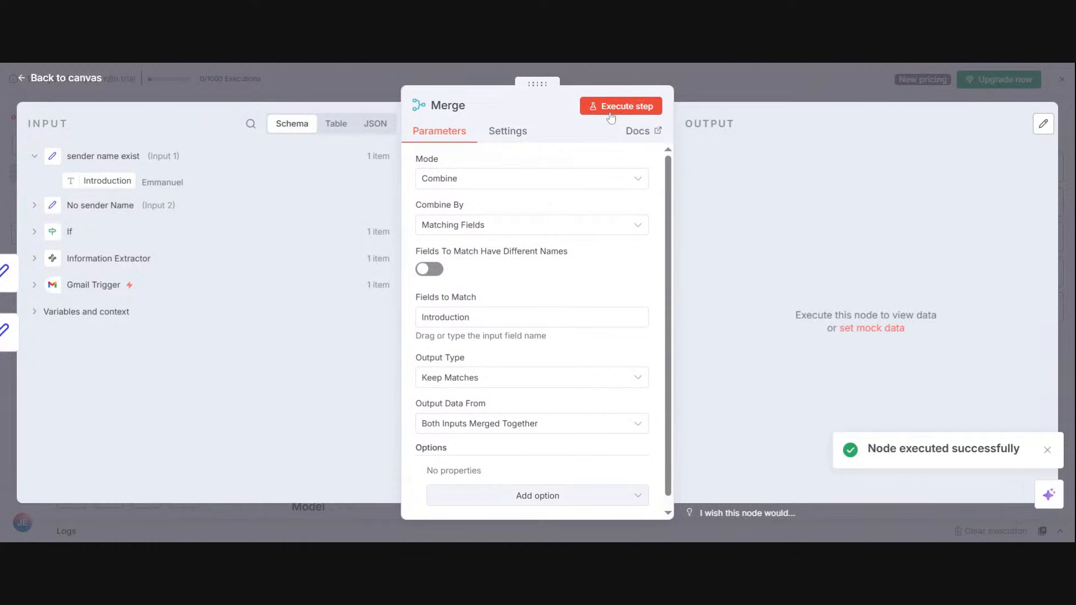
# Step: Set the Merge node's output type to Keep Non-Matches and execute it
pyautogui.click(493, 383)
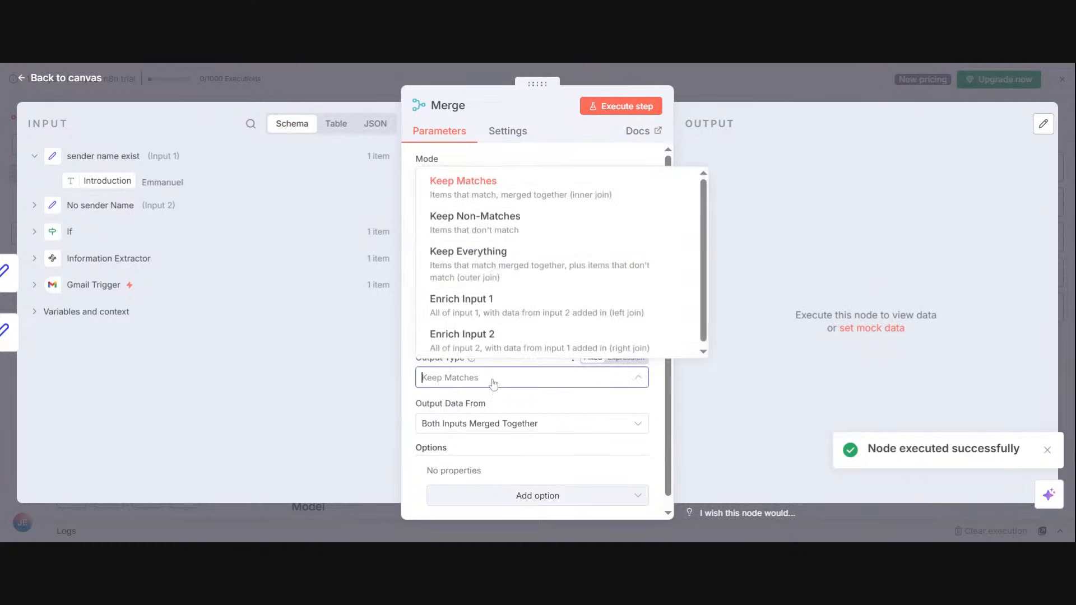
pyautogui.click(476, 222)
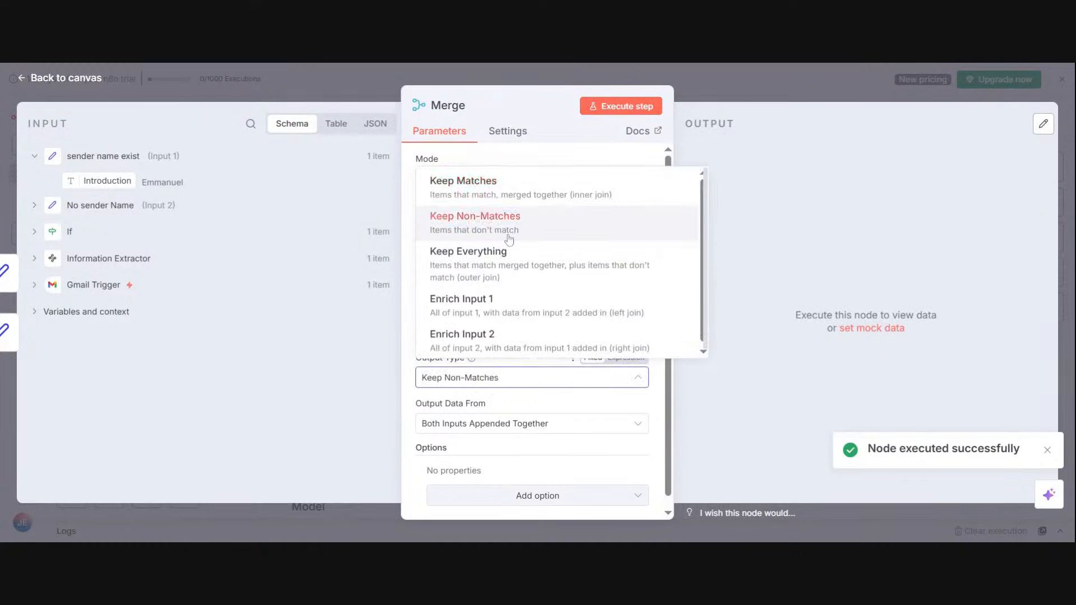
pyautogui.click(608, 112)
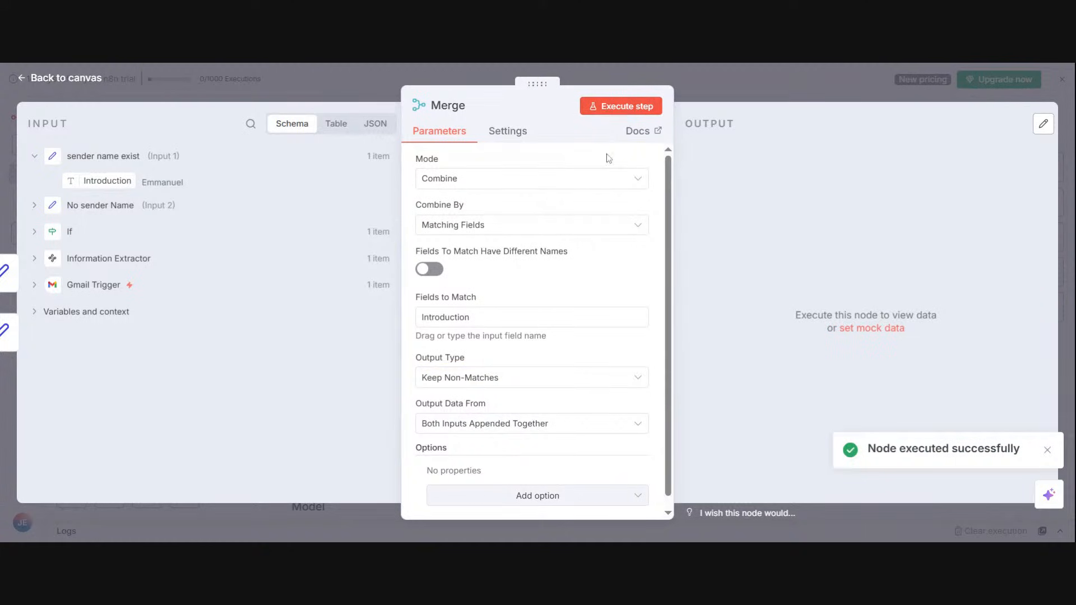
# Step: Reselect Both Inputs Appended Together as the Merge output data and review the available output types
pyautogui.click(582, 429)
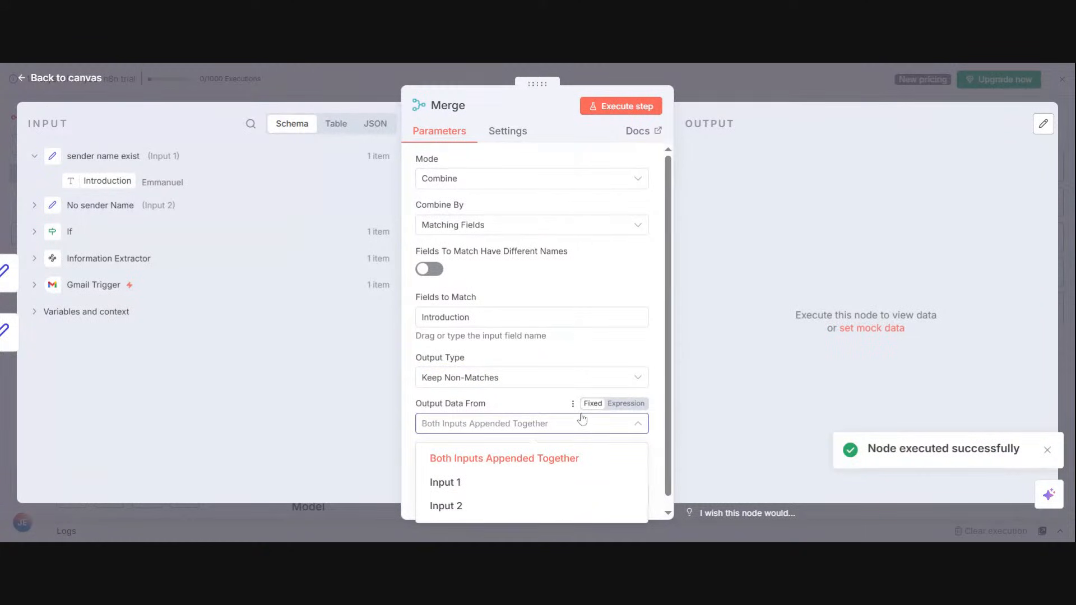
pyautogui.press('Escape')
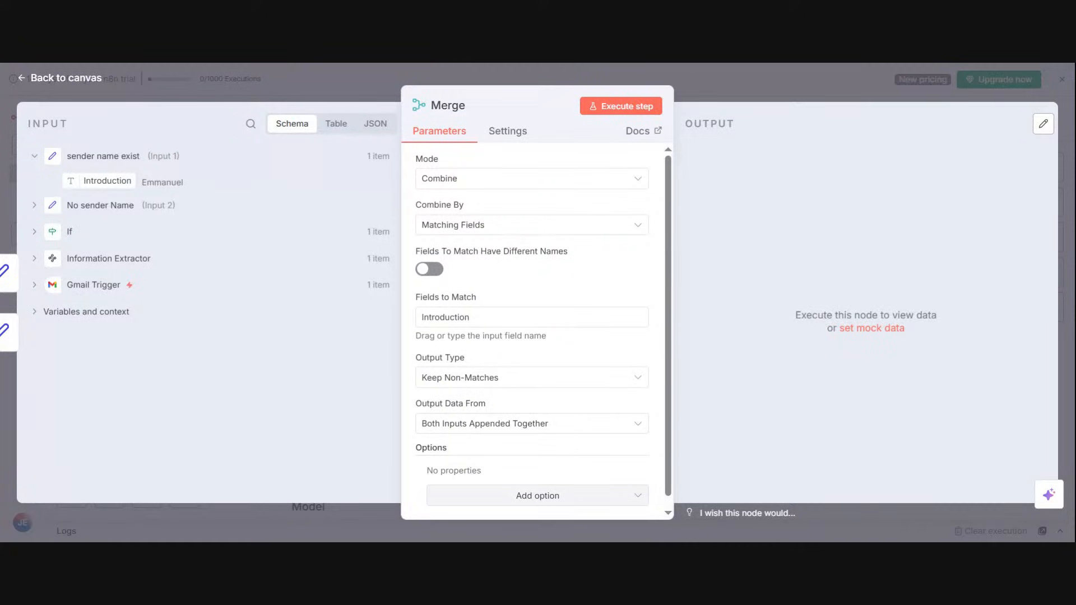
pyautogui.click(599, 423)
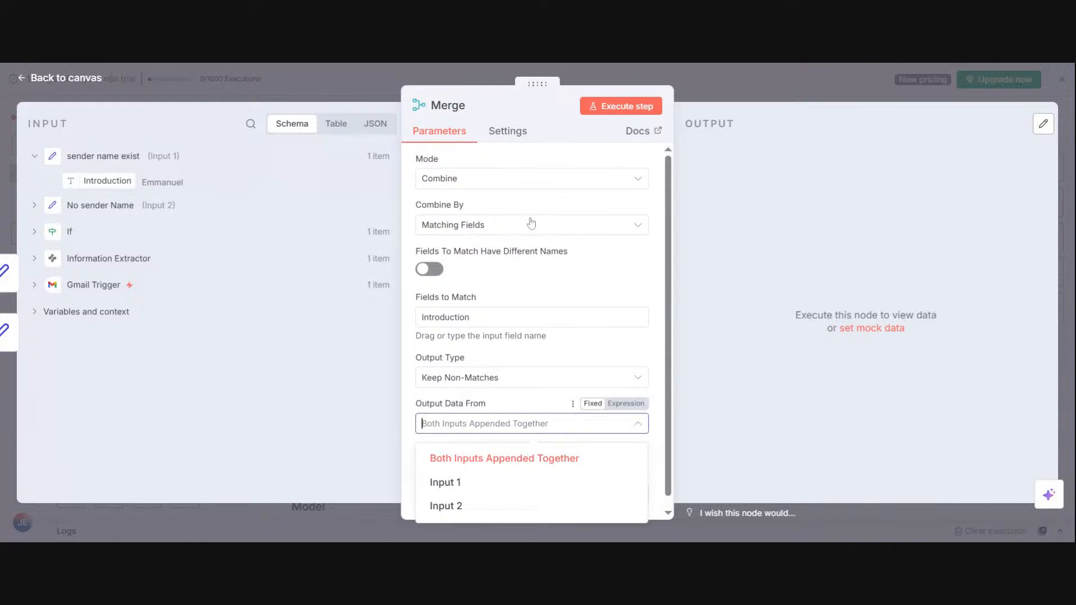
pyautogui.click(594, 457)
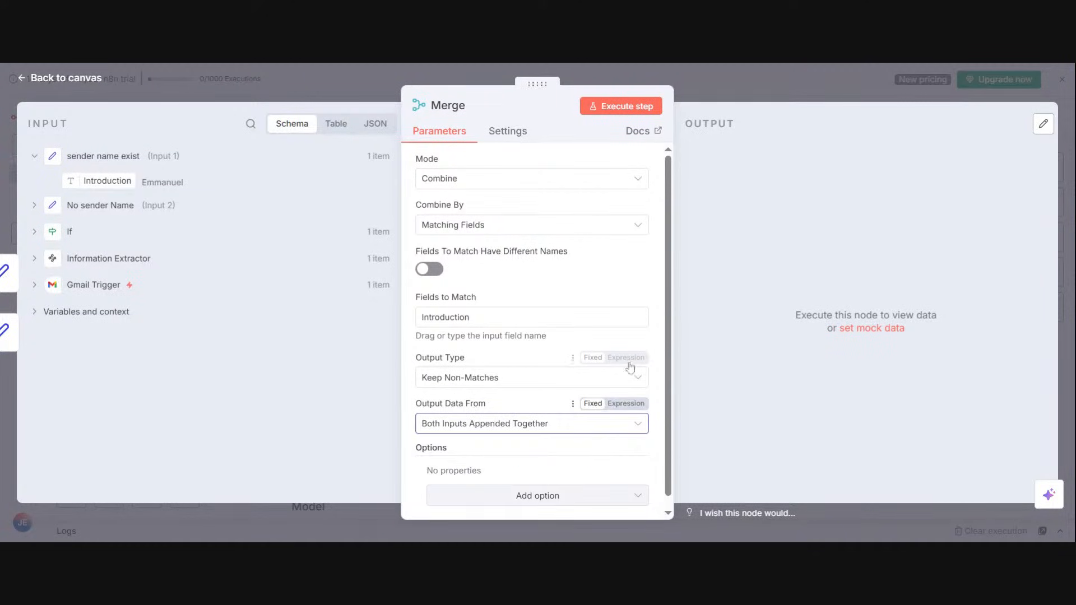
pyautogui.moveTo(666, 337); pyautogui.dragTo(665, 376)
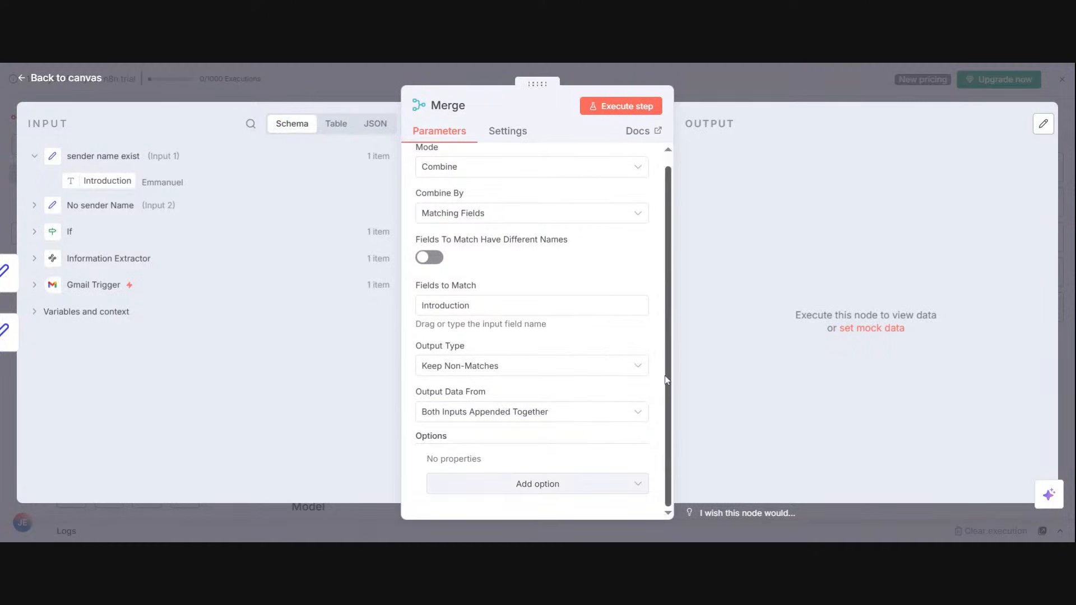
pyautogui.click(617, 374)
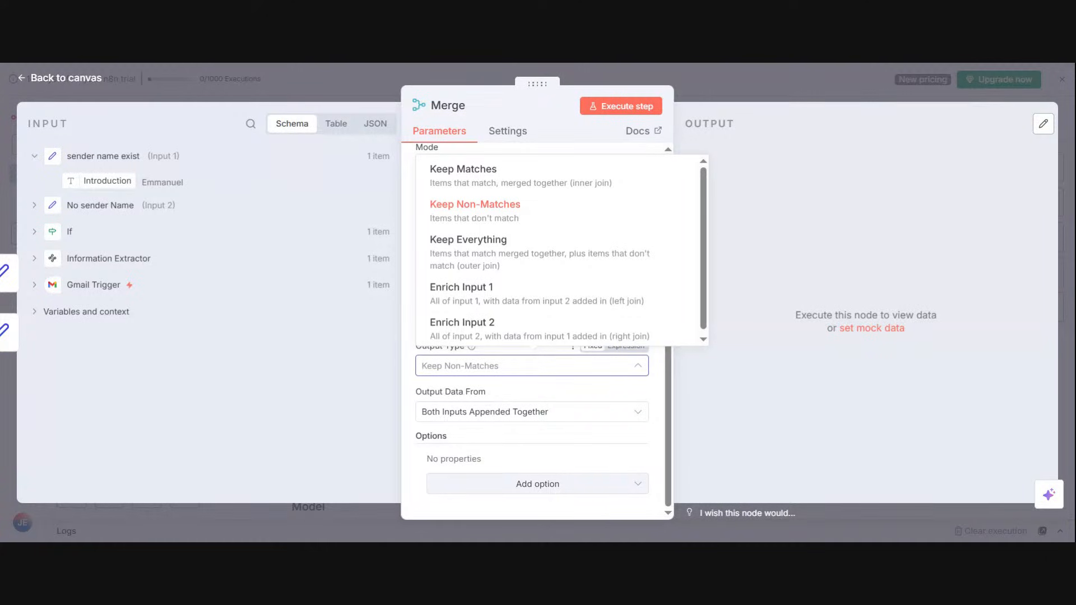
pyautogui.click(742, 235)
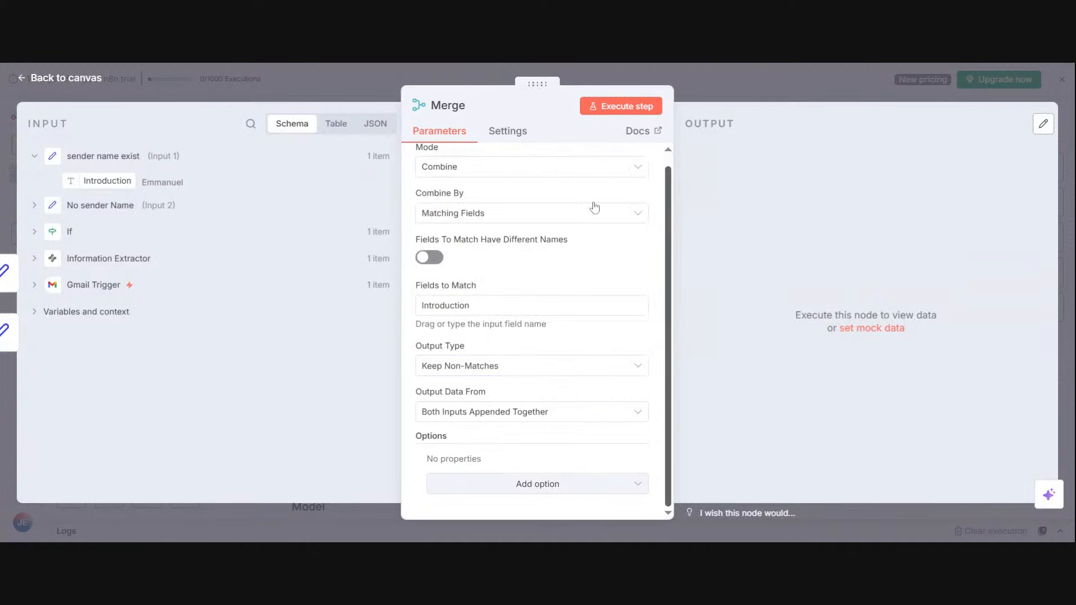
# Step: Switch the Merge node's mode to Append and execute it
pyautogui.click(569, 175)
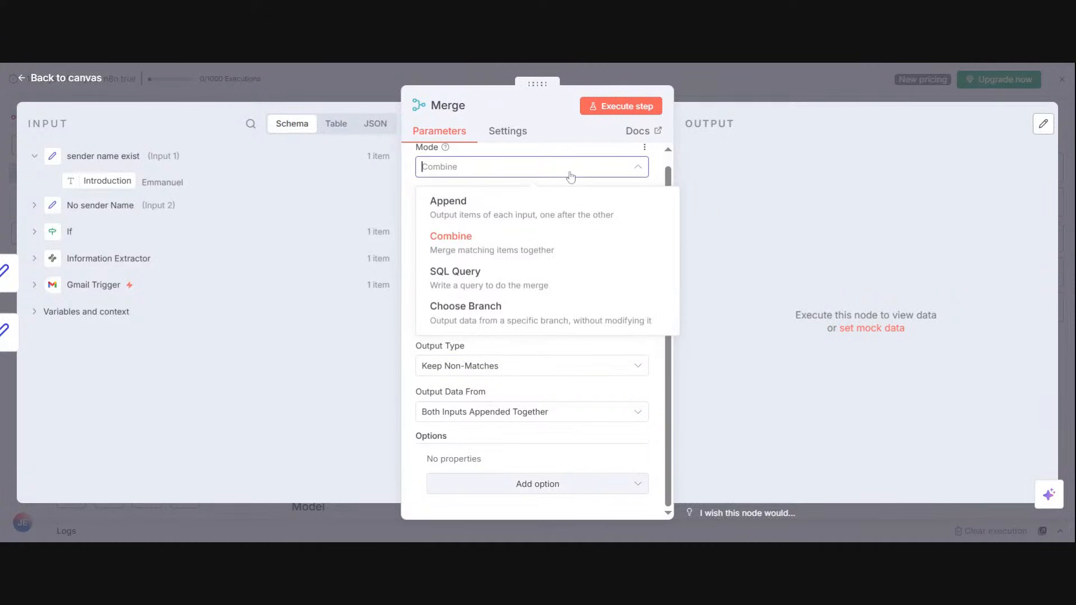
pyautogui.click(572, 205)
pyautogui.click(595, 109)
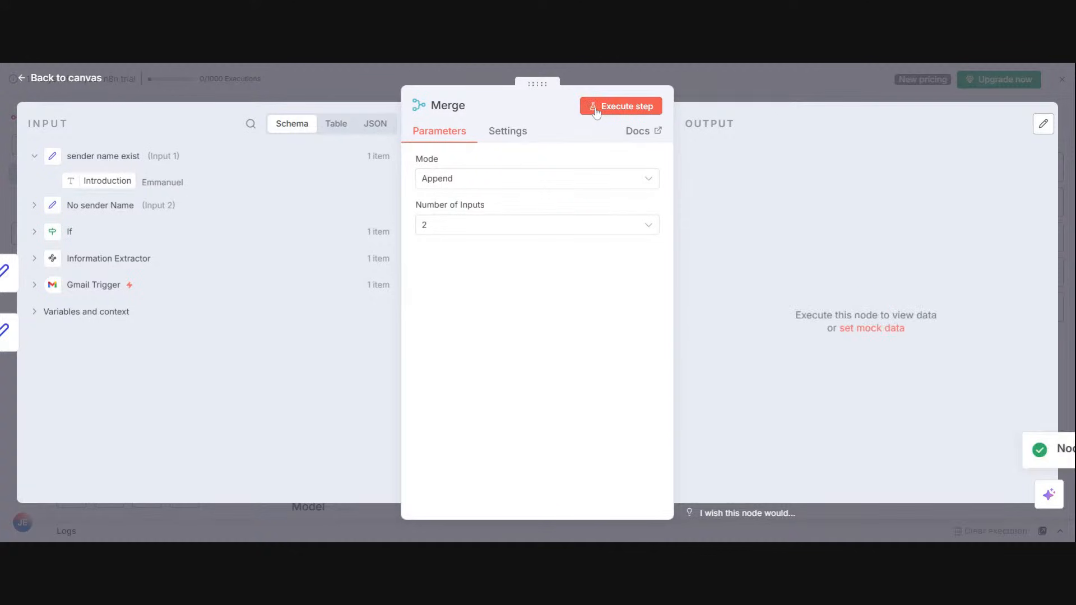
# Step: Set the Merge mode to Combine and use the Introduction field from sender name exist as the field to match
pyautogui.click(561, 180)
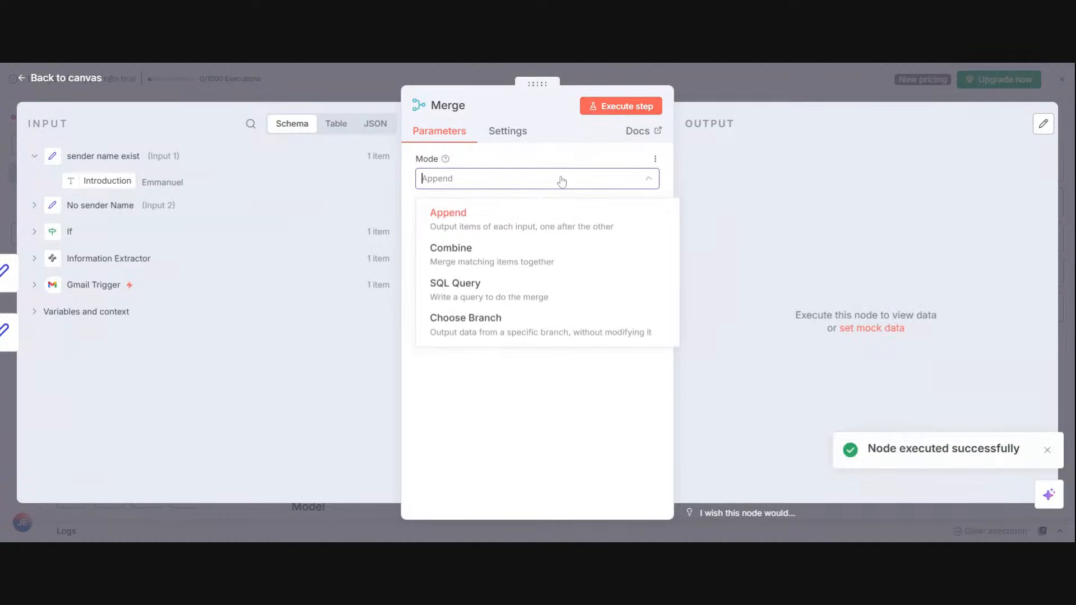
pyautogui.click(549, 273)
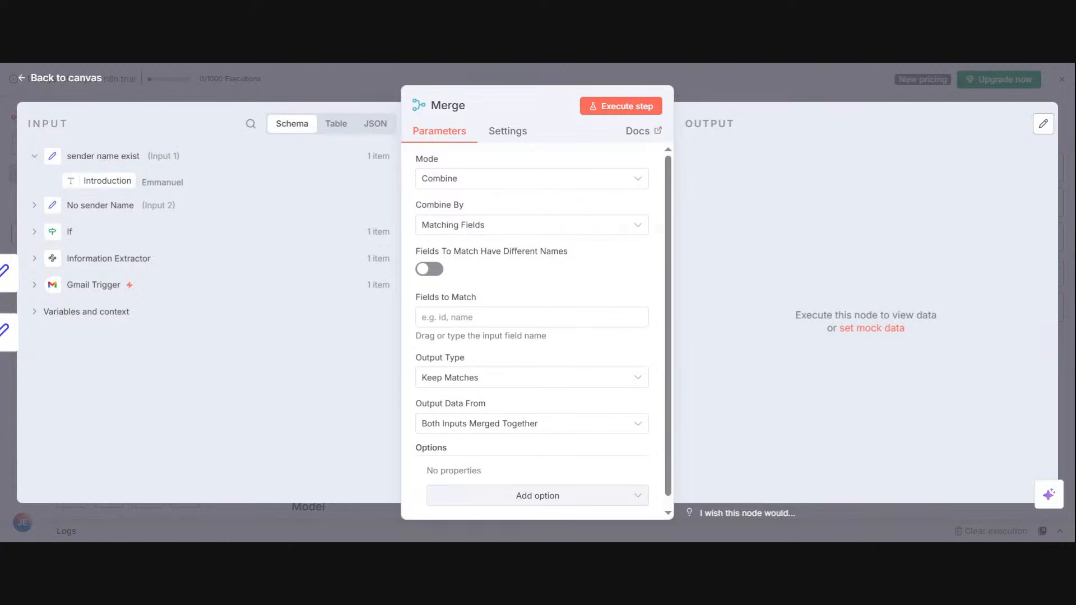
pyautogui.click(468, 178)
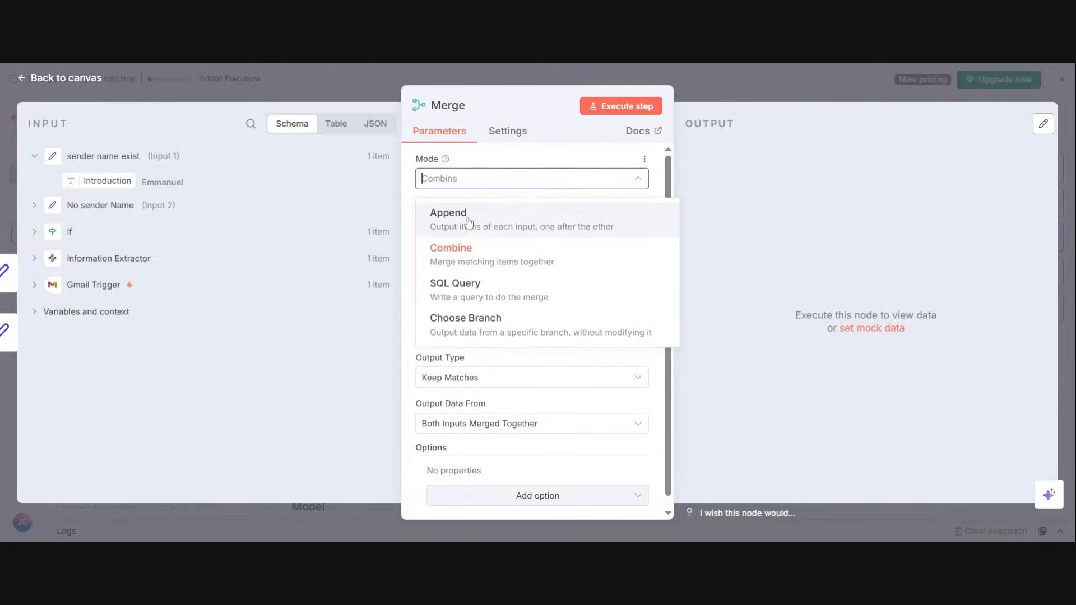
pyautogui.click(470, 253)
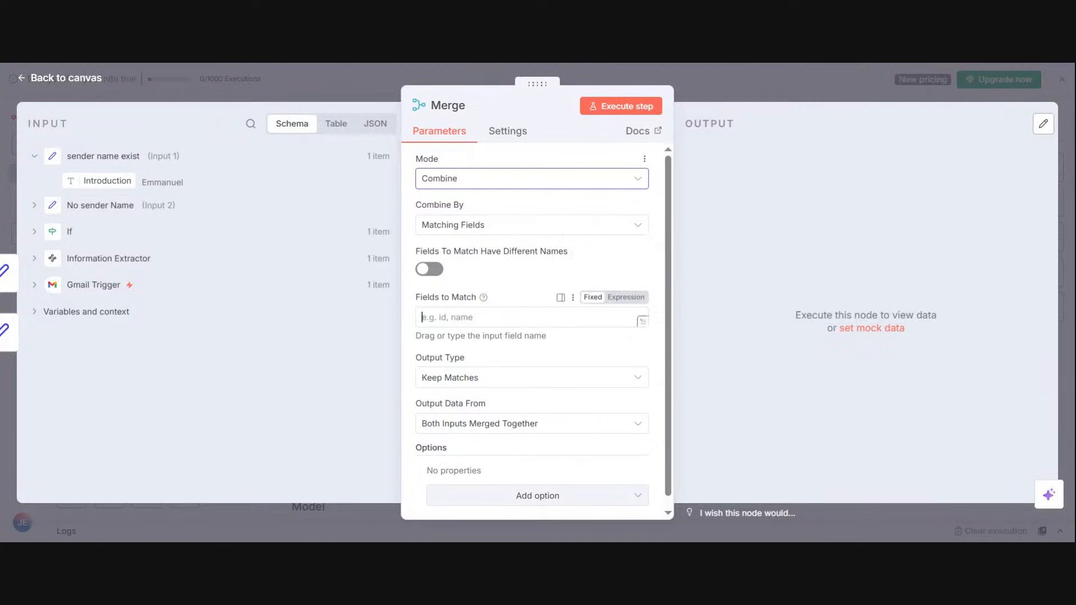
pyautogui.click(504, 317)
pyautogui.moveTo(107, 181); pyautogui.dragTo(492, 310)
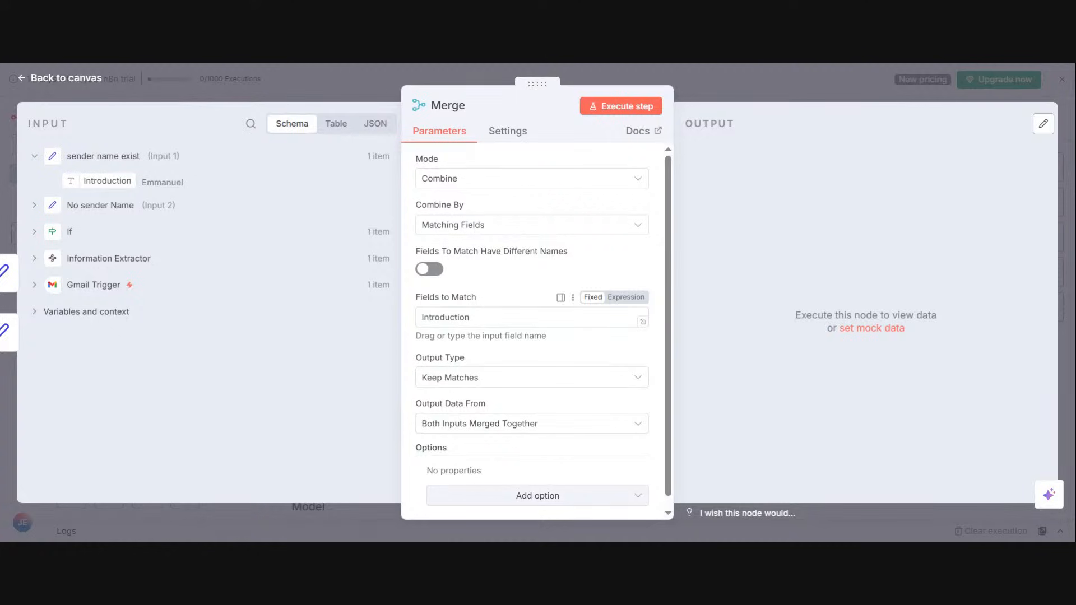
# Step: Set the Merge node's output type to Keep Everything and execute it
pyautogui.click(637, 383)
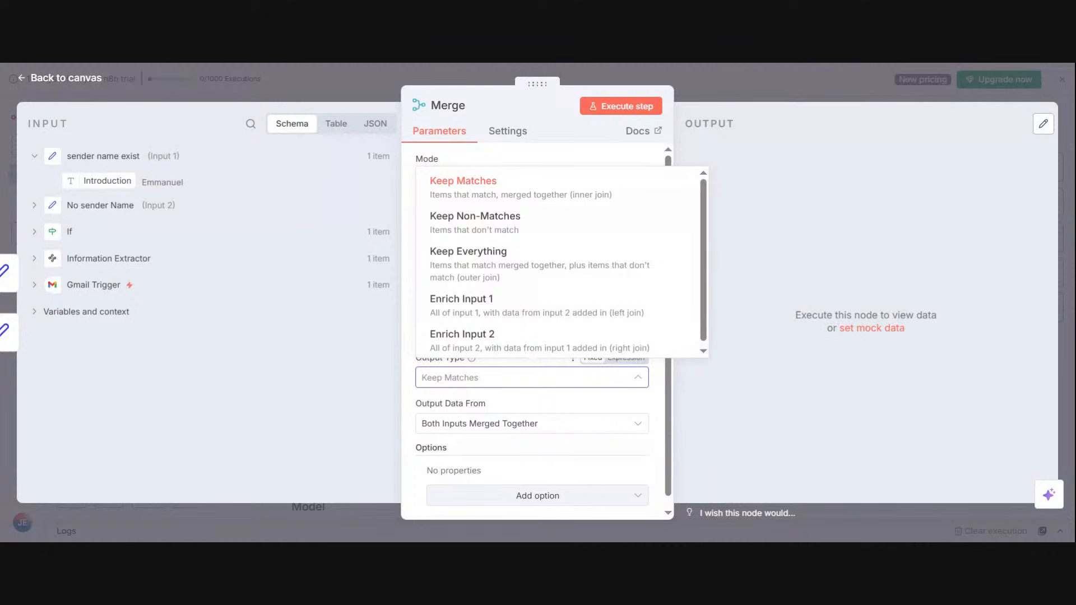
pyautogui.click(607, 279)
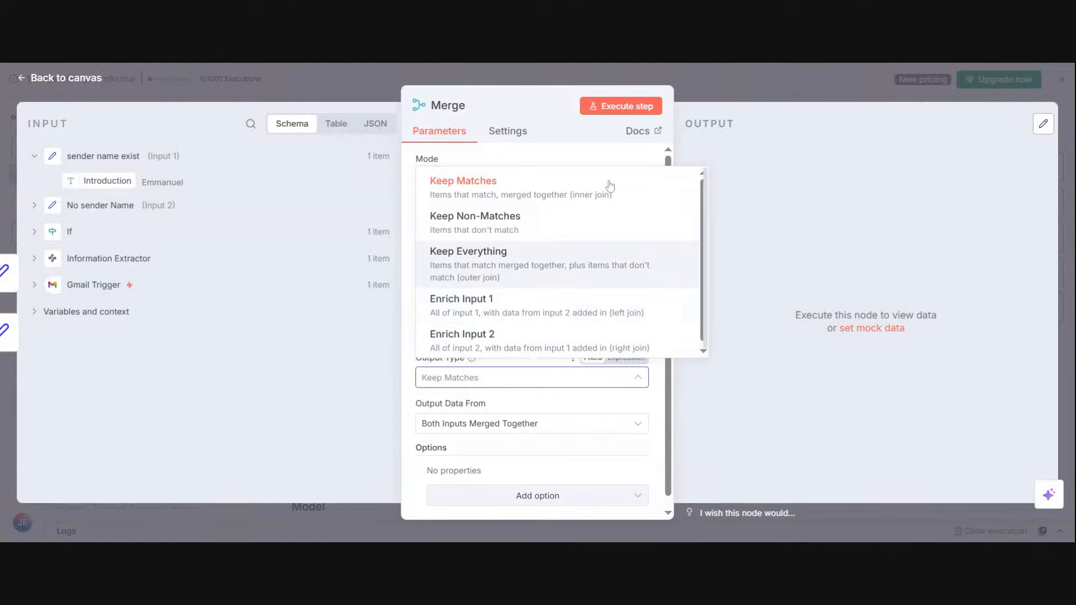
pyautogui.click(614, 116)
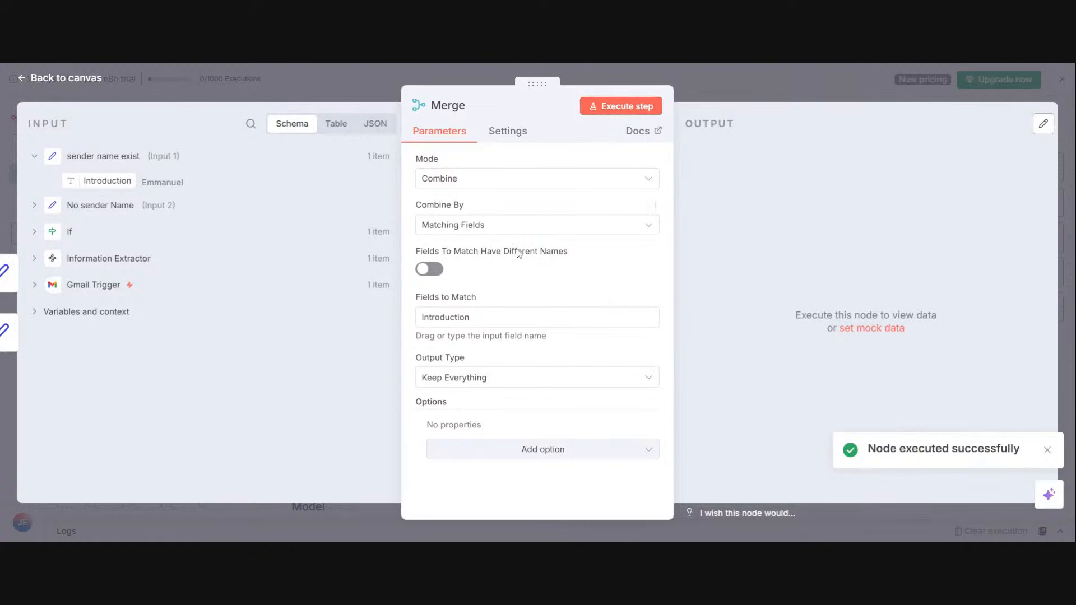
# Step: Clear the field to match, map Introduction from sender name exist into it again, and execute the Merge node
pyautogui.click(517, 318)
pyautogui.hotkey('ctrl', 'a')
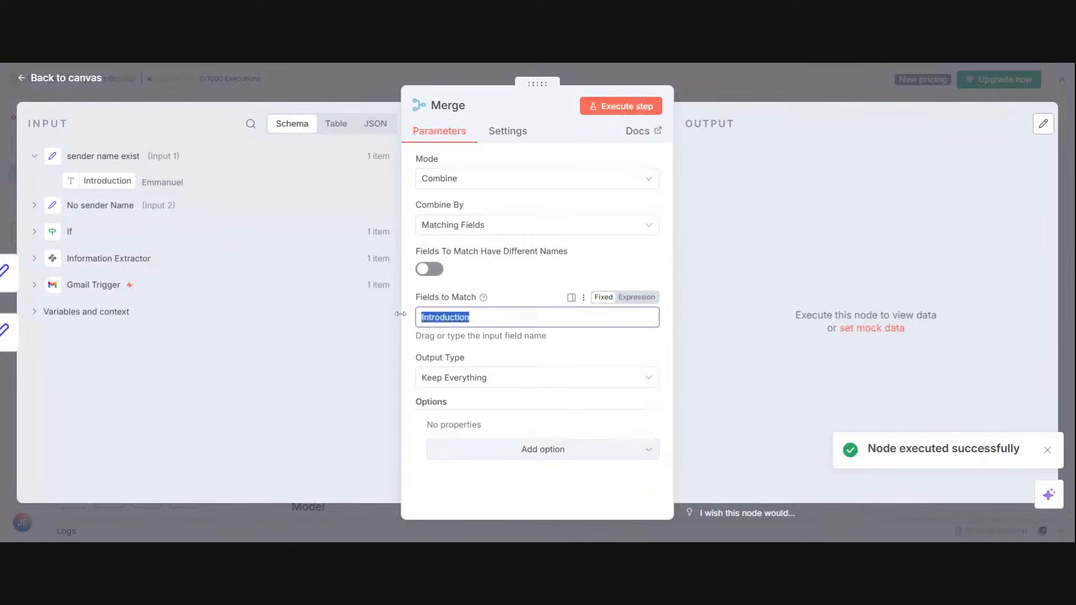
pyautogui.press('BackSpace')
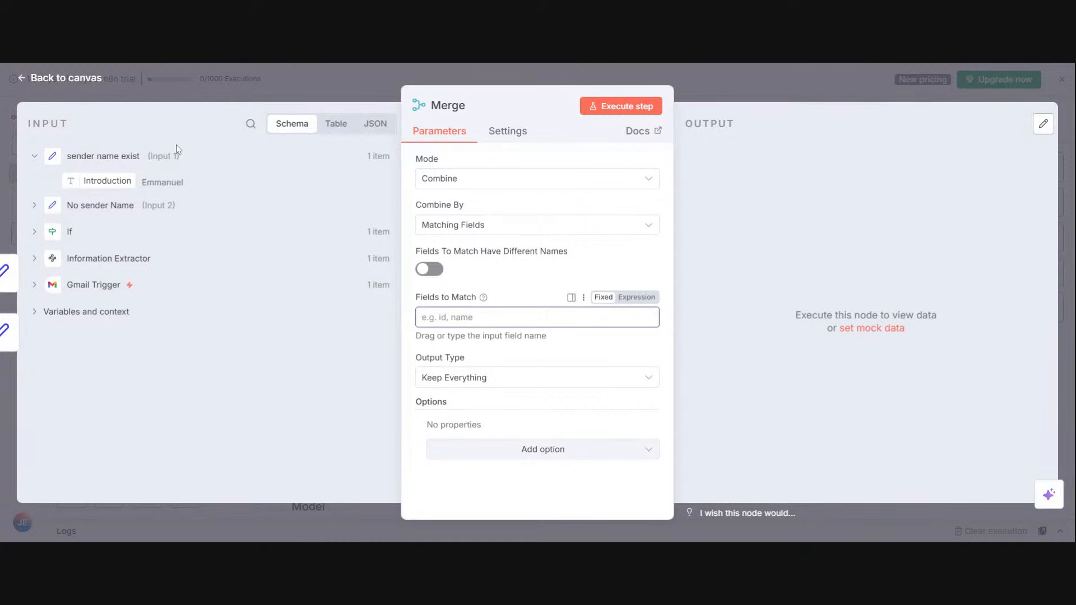
pyautogui.moveTo(70, 177); pyautogui.dragTo(421, 315)
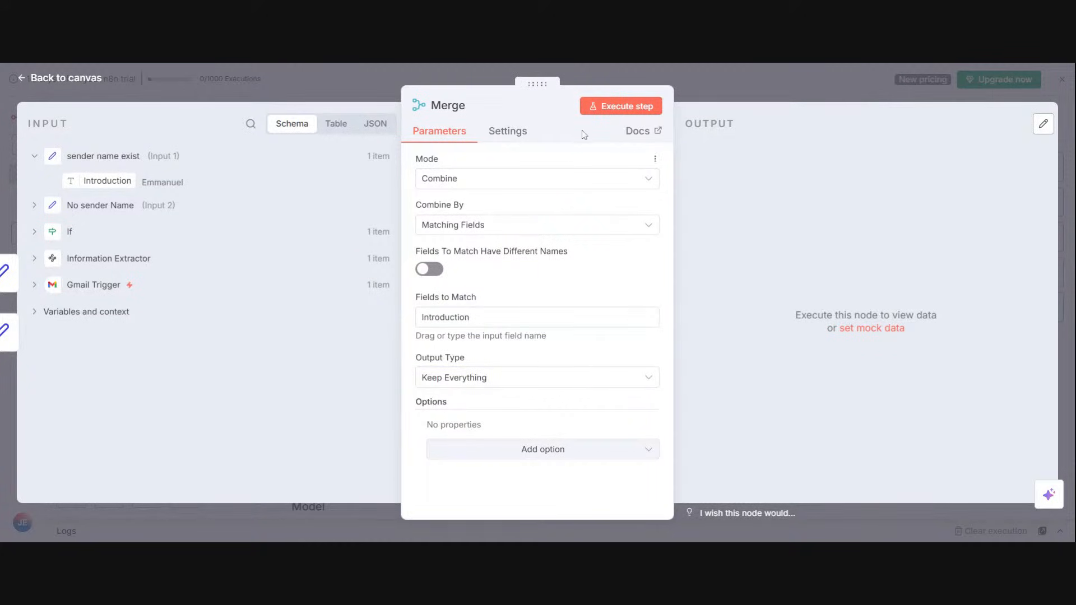
pyautogui.click(589, 107)
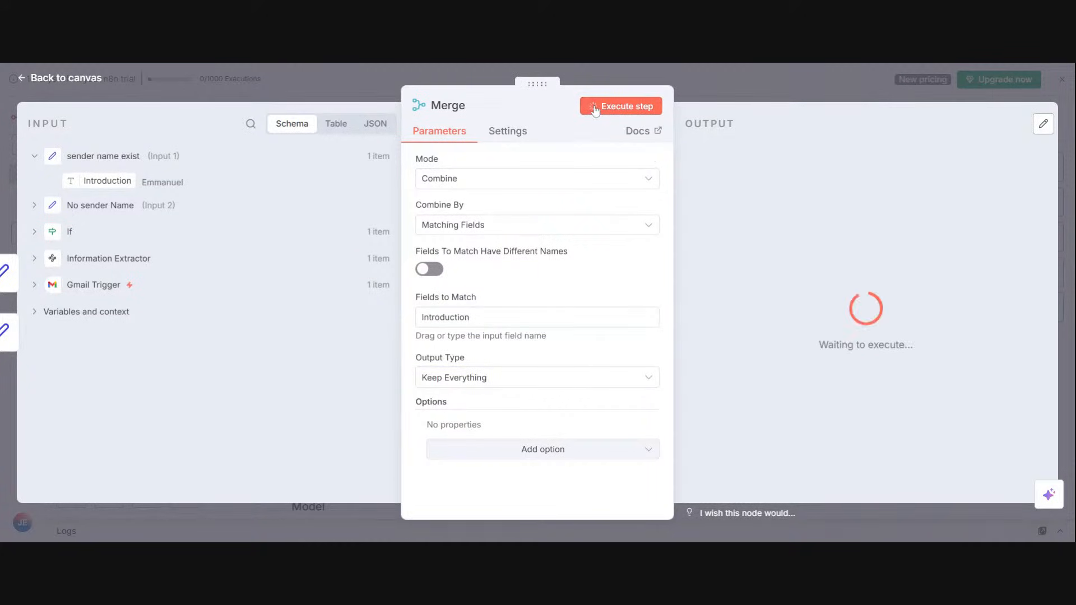
# Step: Return to the canvas and reposition the Merge node slightly up and right and the If node slightly left
pyautogui.click(721, 82)
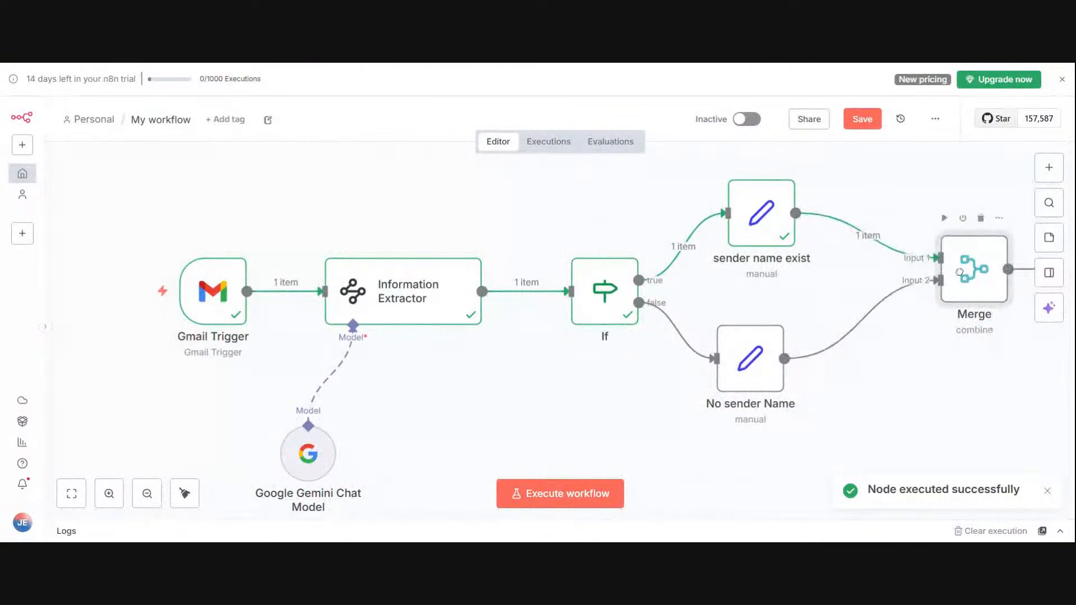
pyautogui.click(71, 493)
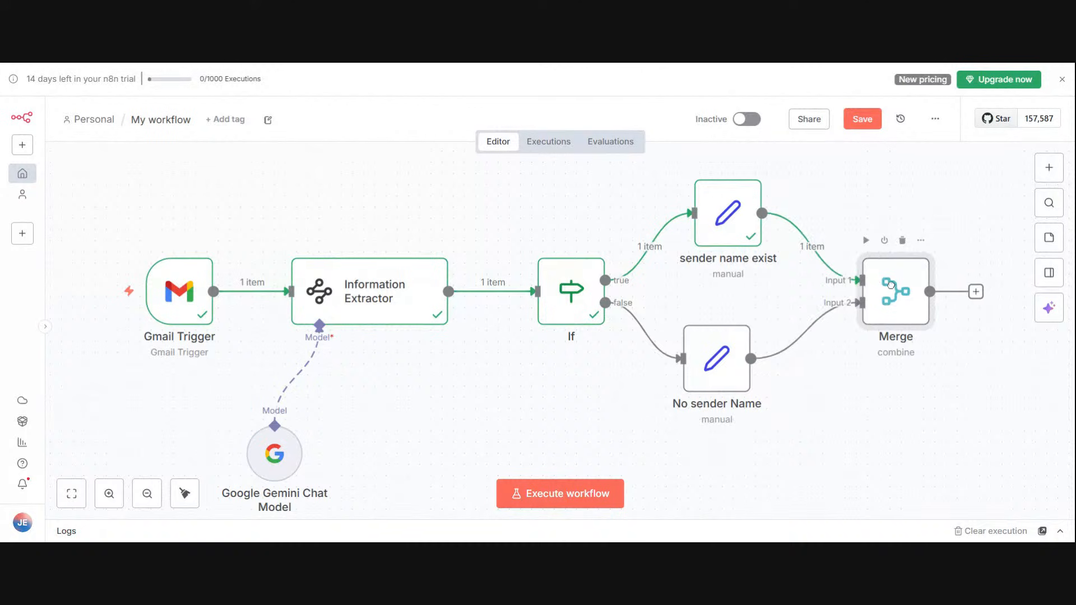
pyautogui.moveTo(565, 300); pyautogui.dragTo(543, 297)
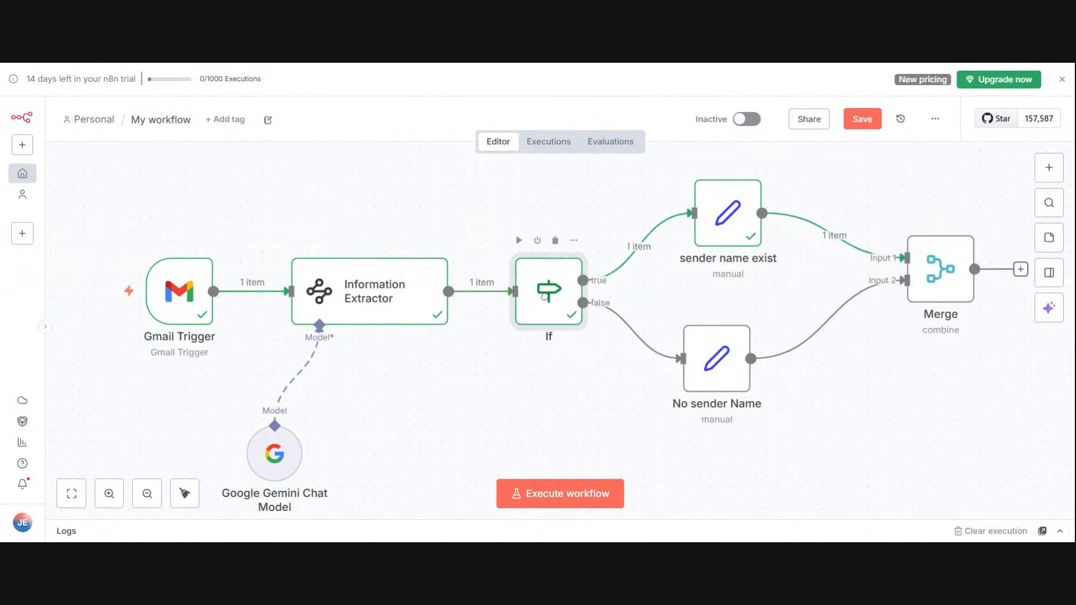
# Step: Move the No sender Name and sender name exist nodes closer to the If node, and the Merge node closer to them
pyautogui.moveTo(711, 345); pyautogui.dragTo(689, 356)
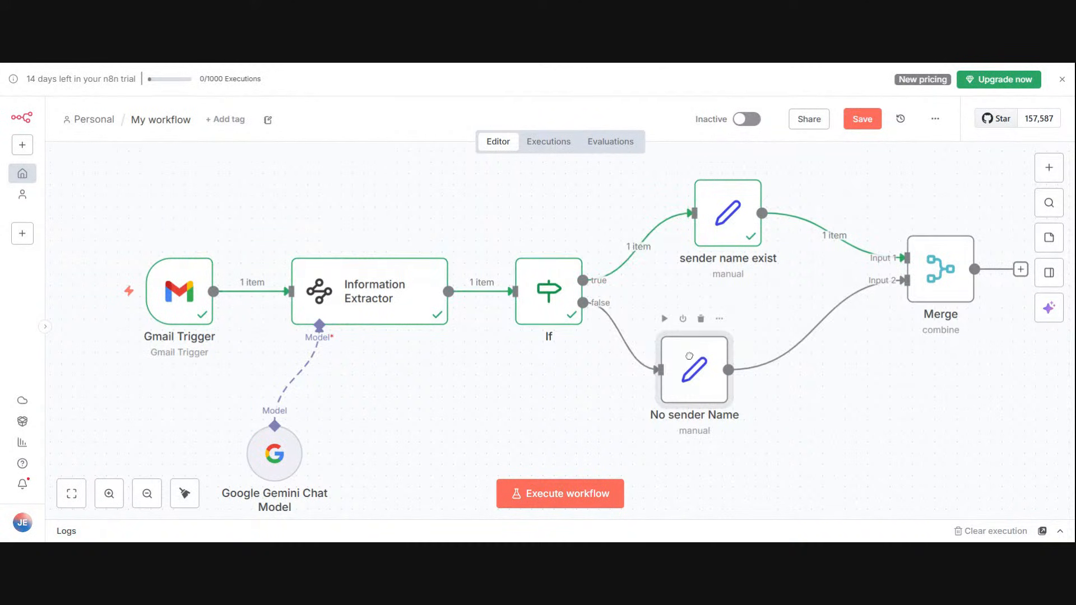
pyautogui.moveTo(716, 213); pyautogui.dragTo(671, 214)
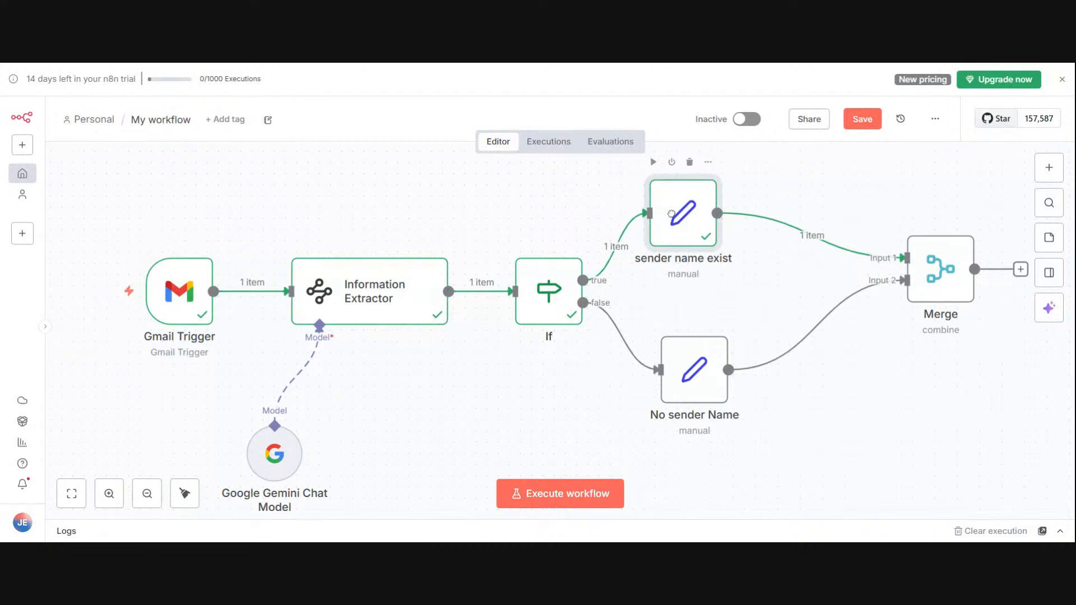
pyautogui.moveTo(924, 264); pyautogui.dragTo(827, 270)
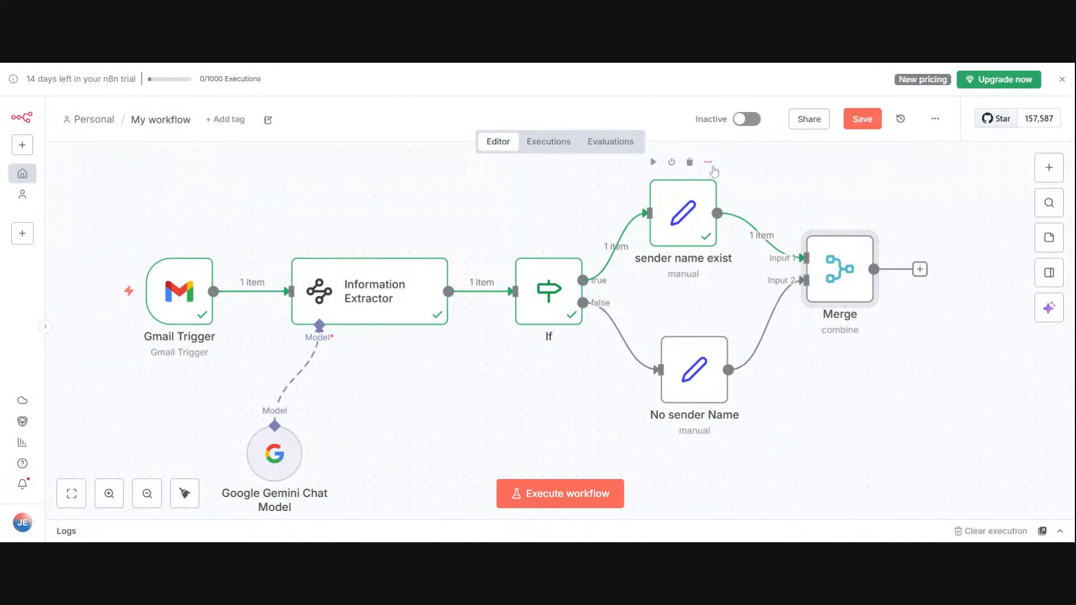
# Step: Rename the Introduction field in the sender name exist node to intro and return to the canvas
pyautogui.click(708, 162)
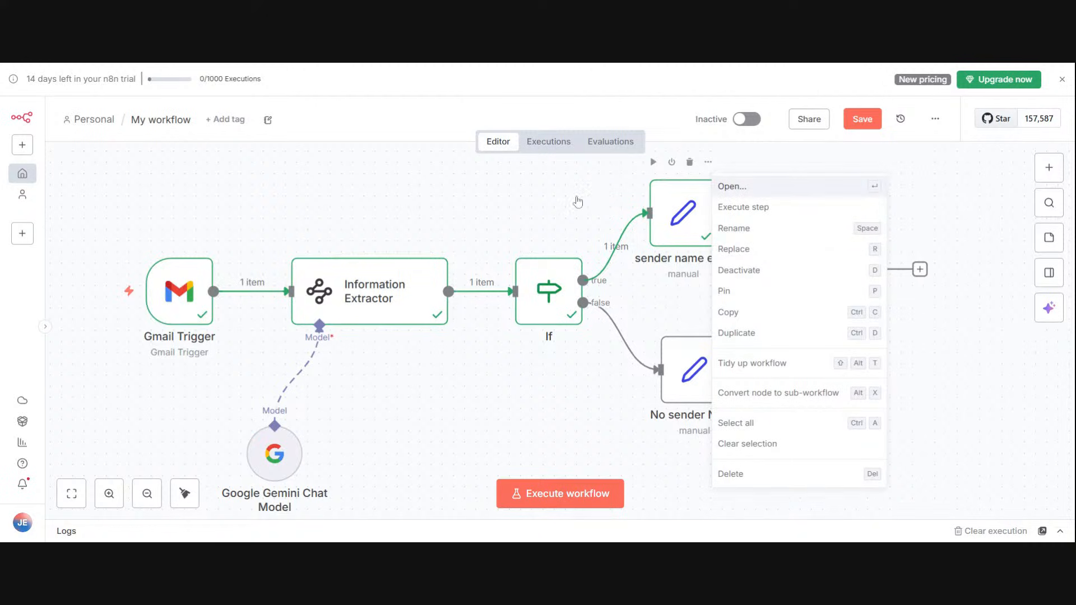
pyautogui.click(723, 187)
pyautogui.hotkey('ctrl', 'a')
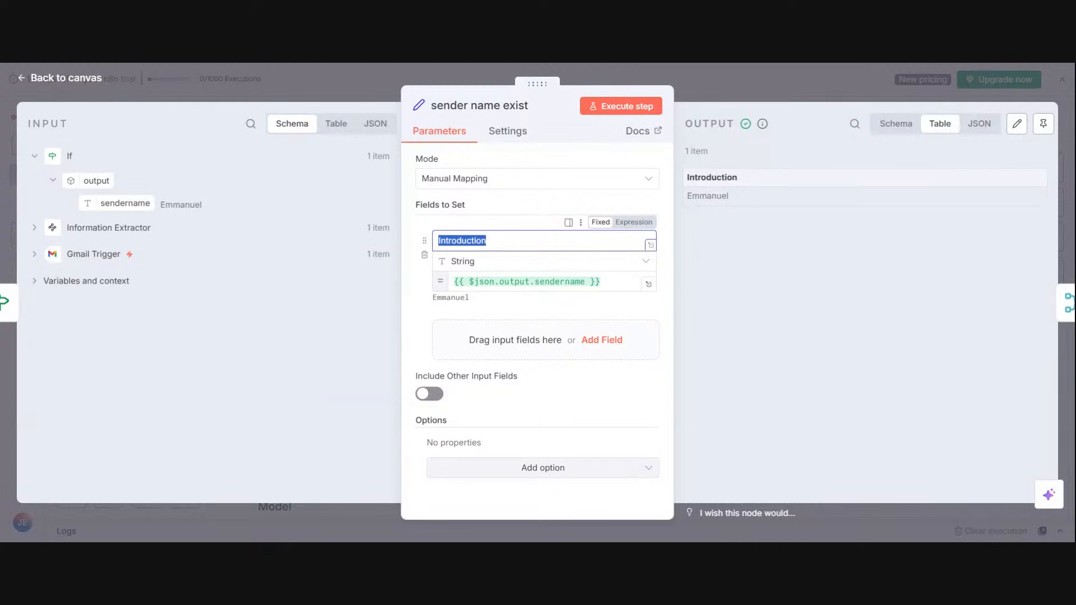
pyautogui.press('BackSpace')
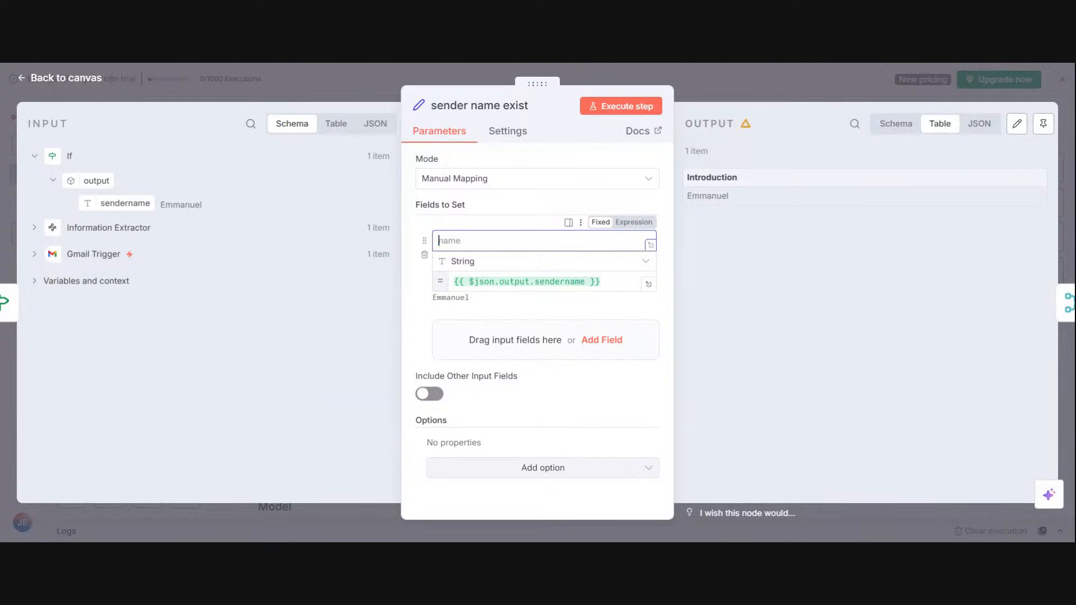
pyautogui.write('intro')
pyautogui.click(740, 90)
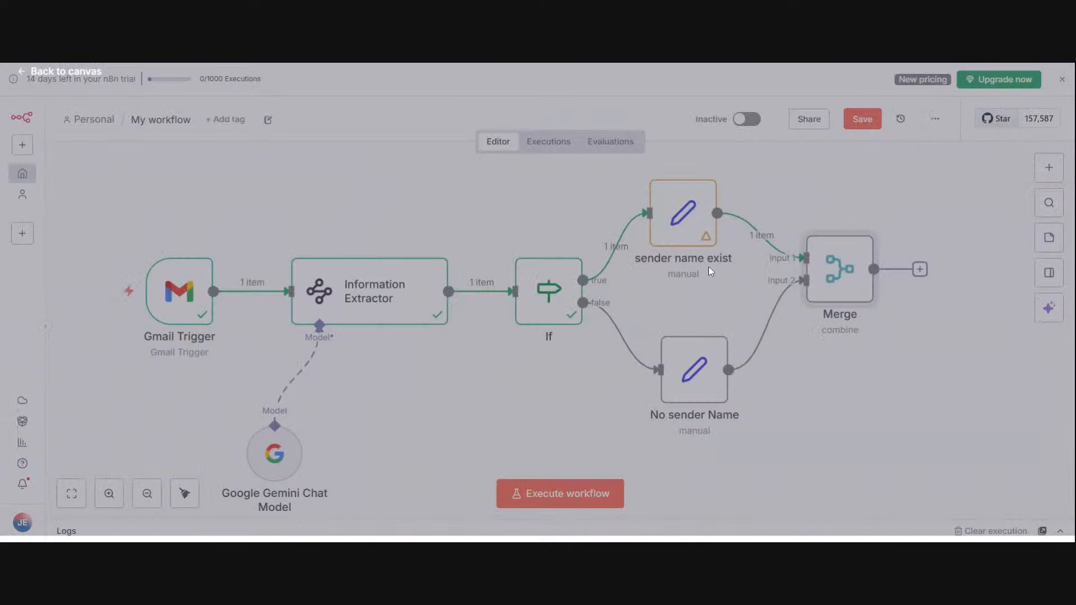
# Step: Rename the Introduction field in the No sender Name node to intro, execute that node, and return to the canvas
pyautogui.click(720, 319)
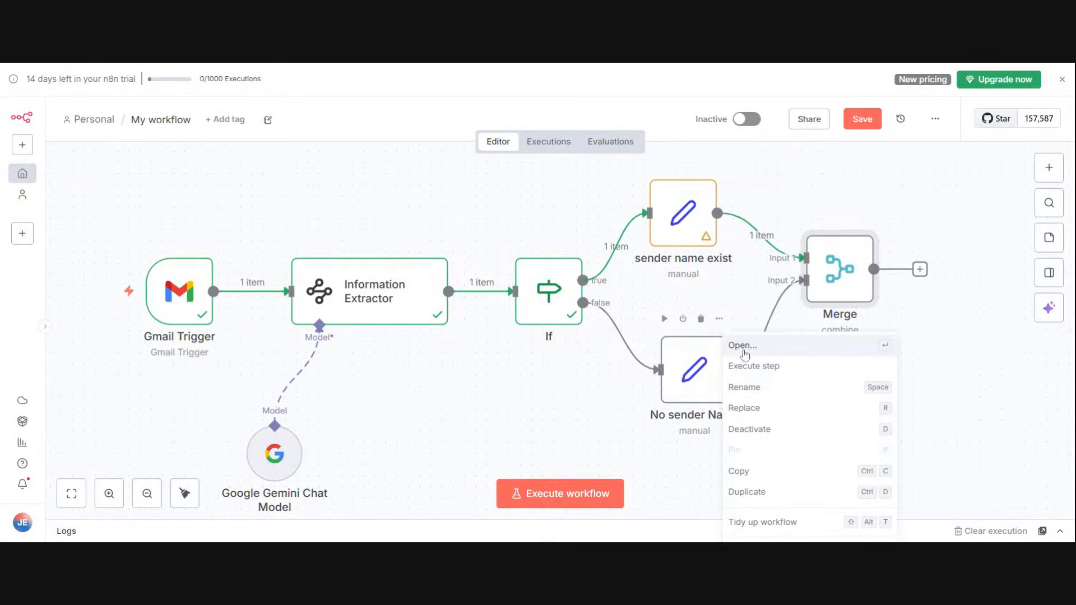
pyautogui.press('Return')
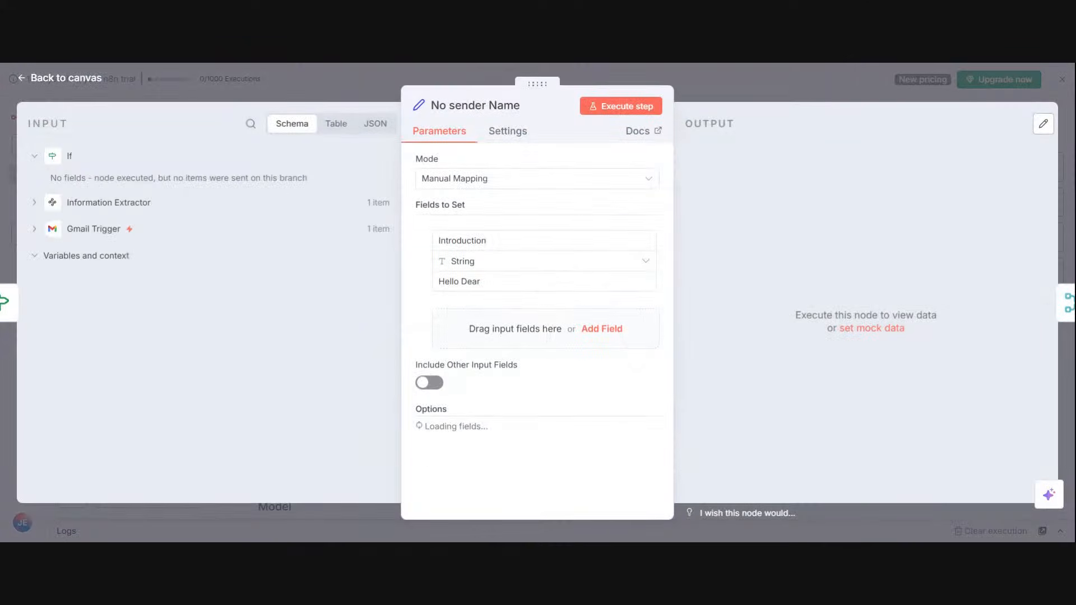
pyautogui.doubleClick(462, 240)
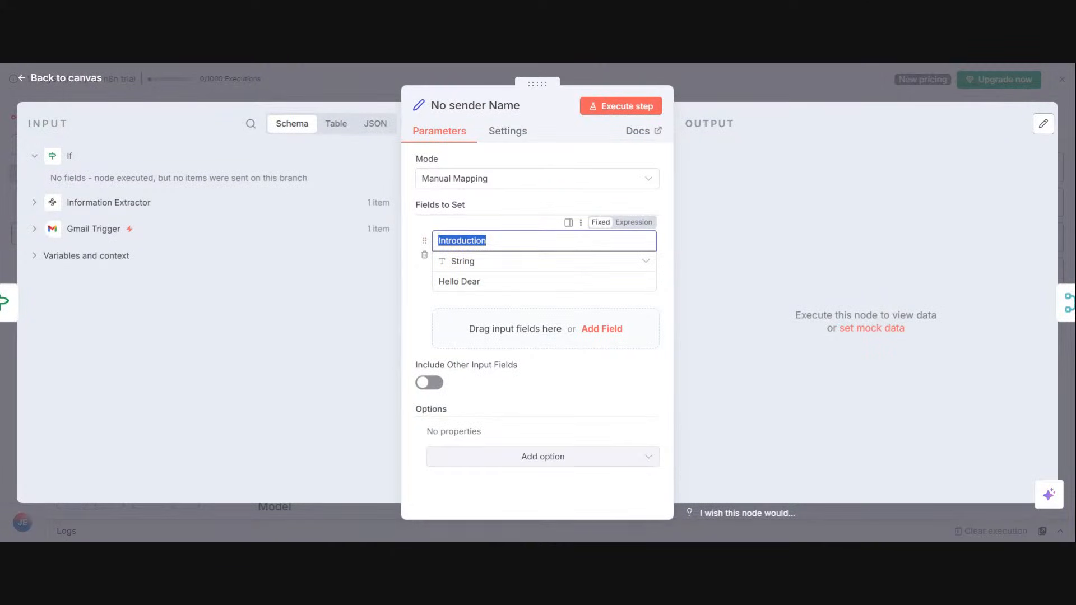
pyautogui.press('BackSpace')
pyautogui.write('intro')
pyautogui.click(644, 106)
pyautogui.click(716, 81)
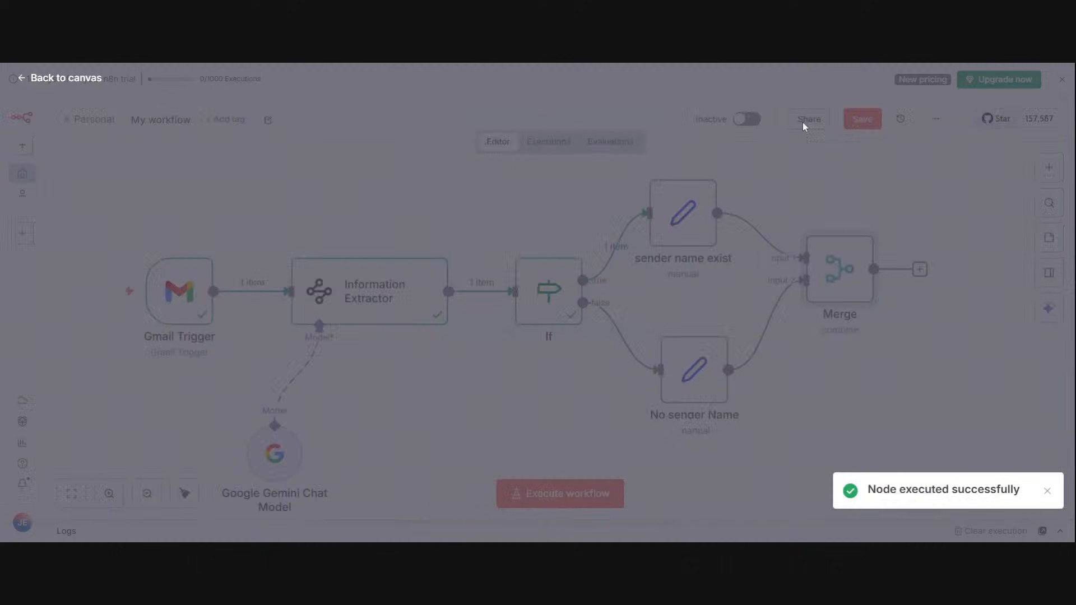
# Step: Set the Merge node's field to match to intro, execute the node, and return to the canvas
pyautogui.rightClick(869, 236)
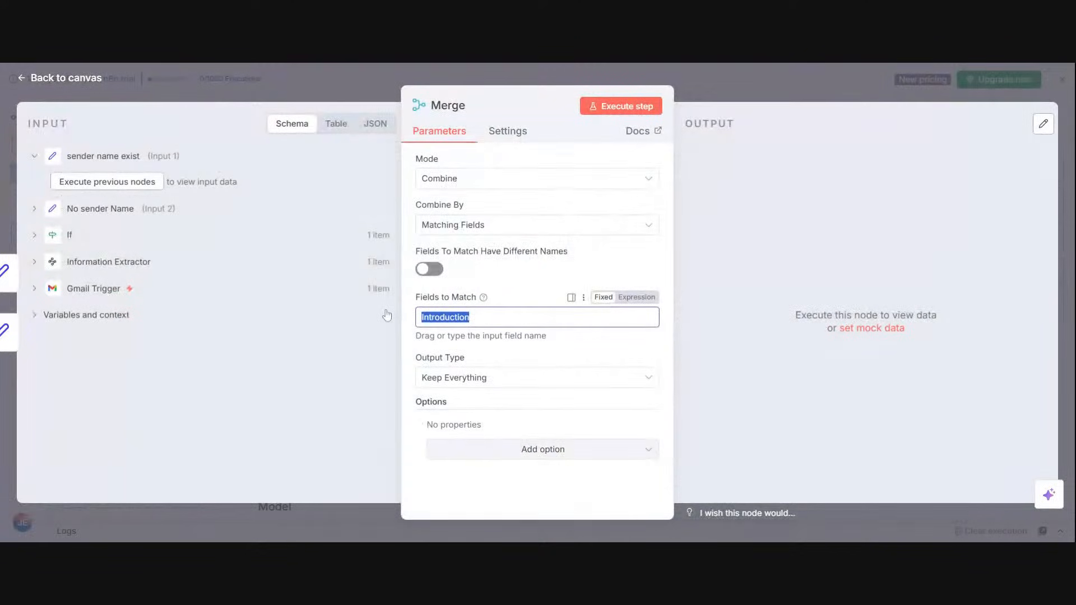
pyautogui.press('BackSpace')
pyautogui.write('intro')
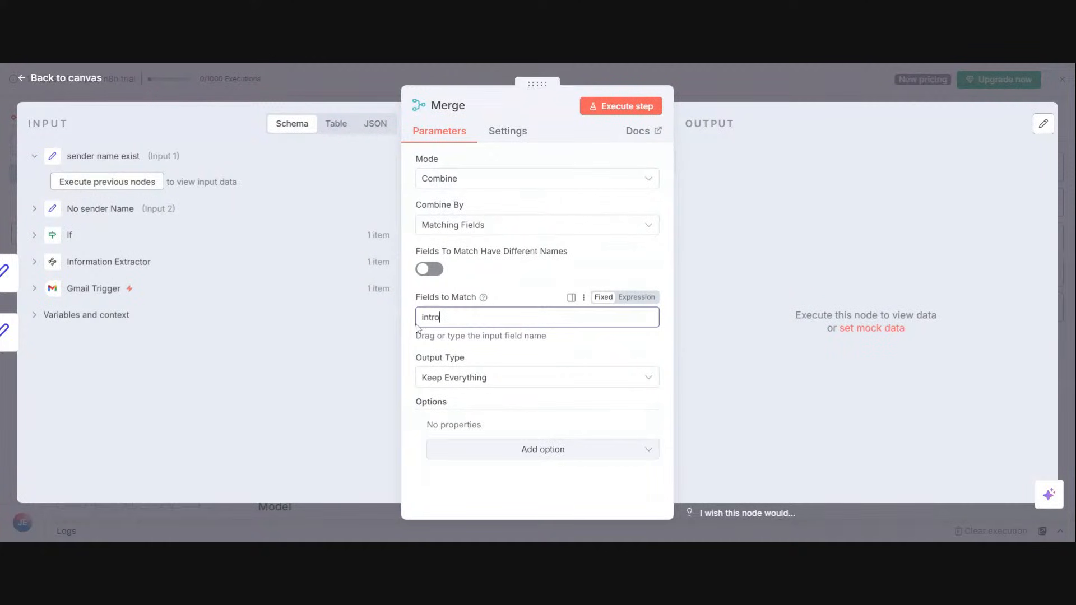
pyautogui.click(615, 111)
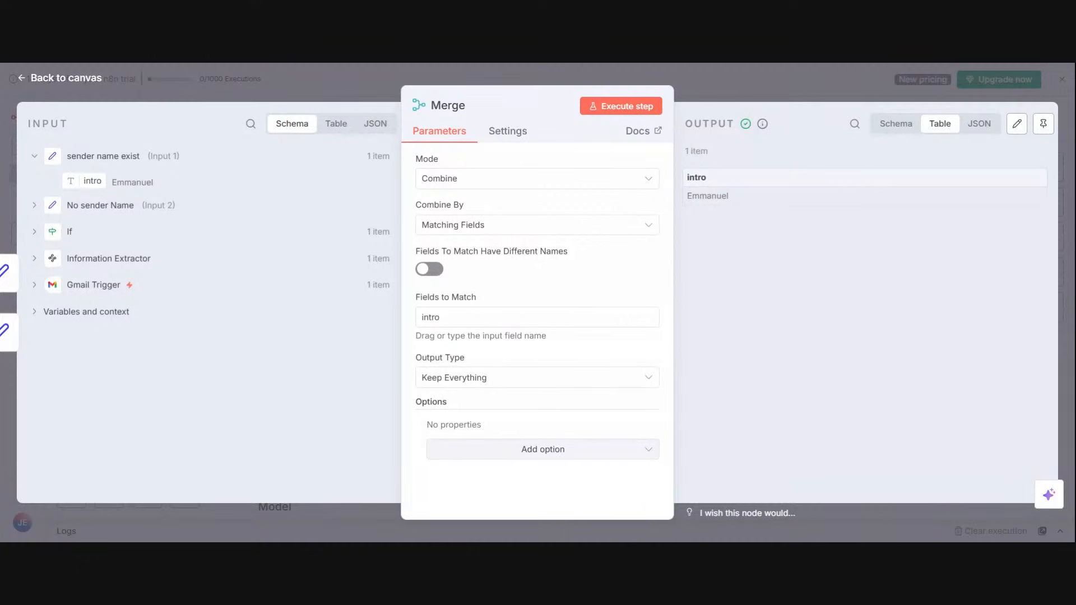
pyautogui.click(733, 84)
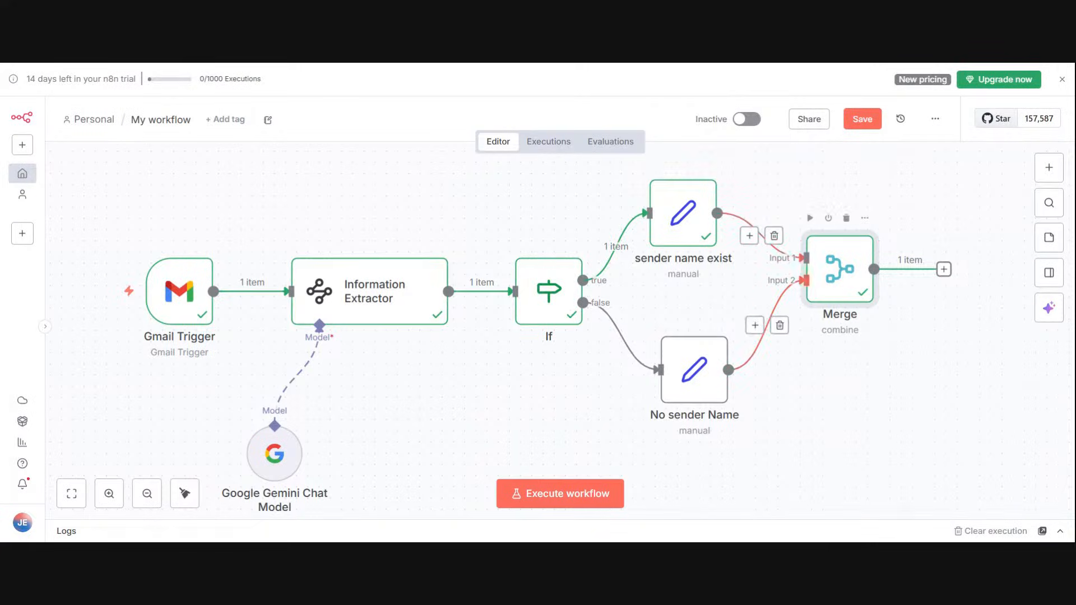
# Step: Shift the Merge node slightly right and add an Edit Fields (Set) node after it
pyautogui.moveTo(816, 285)
pyautogui.mouseDown()
pyautogui.moveTo(847, 276)
pyautogui.moveTo(836, 278)
pyautogui.mouseUp()
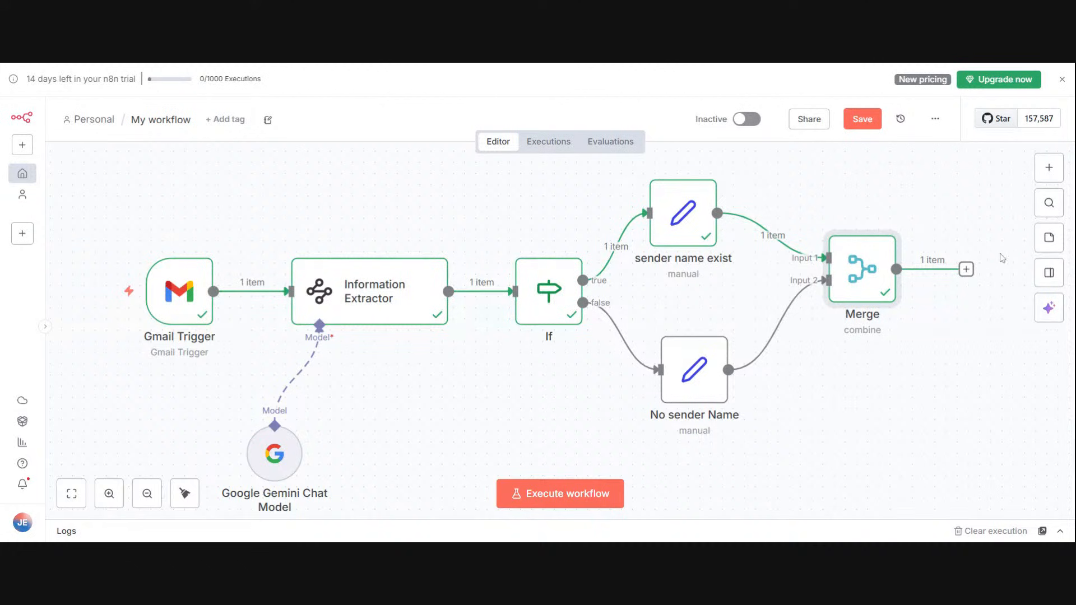
pyautogui.click(966, 269)
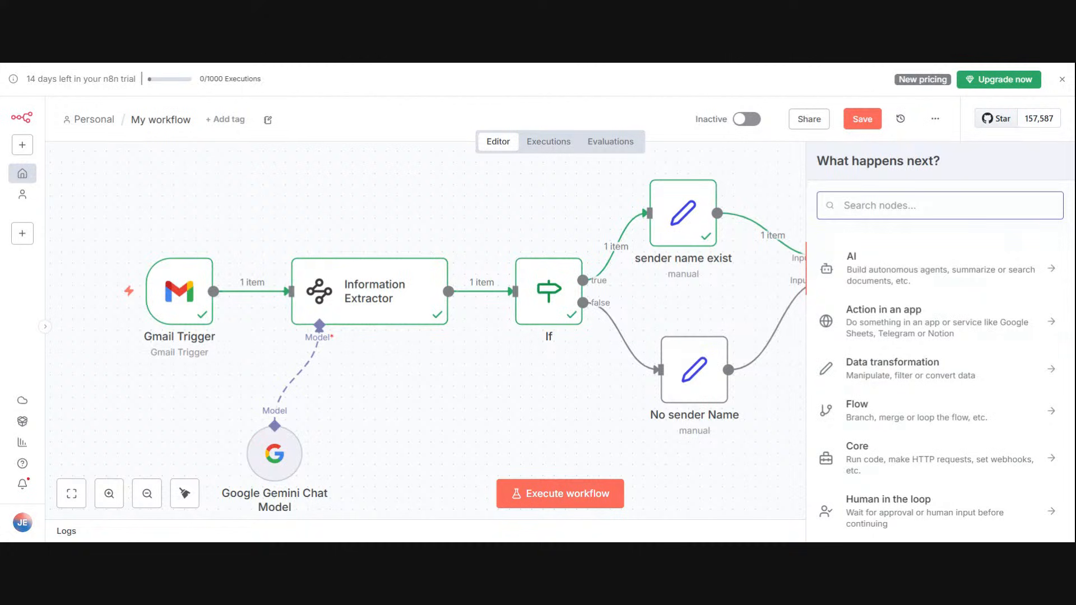
pyautogui.write('edit')
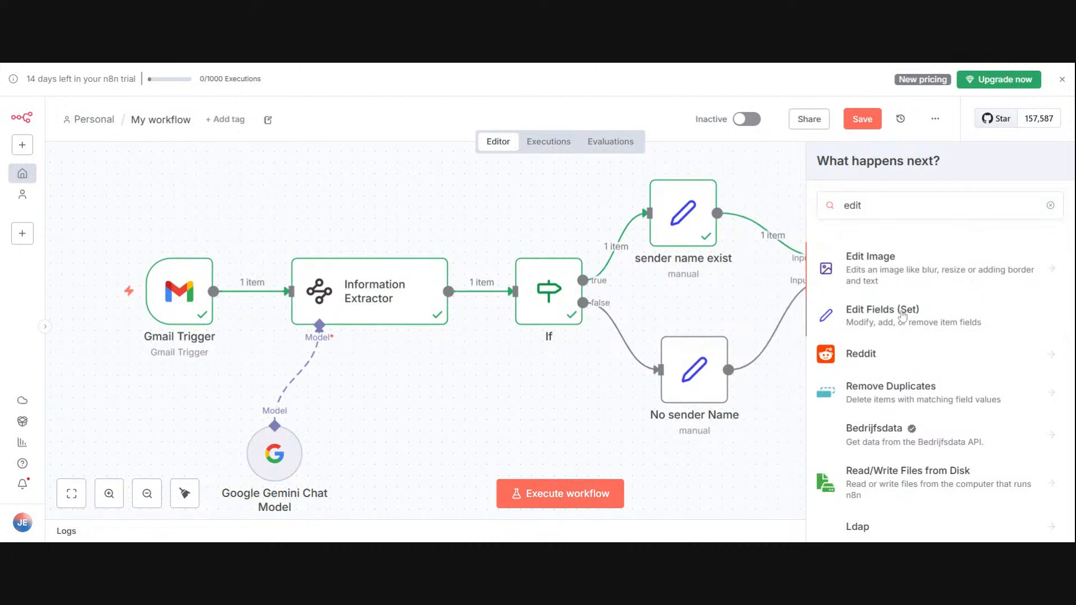
pyautogui.click(902, 316)
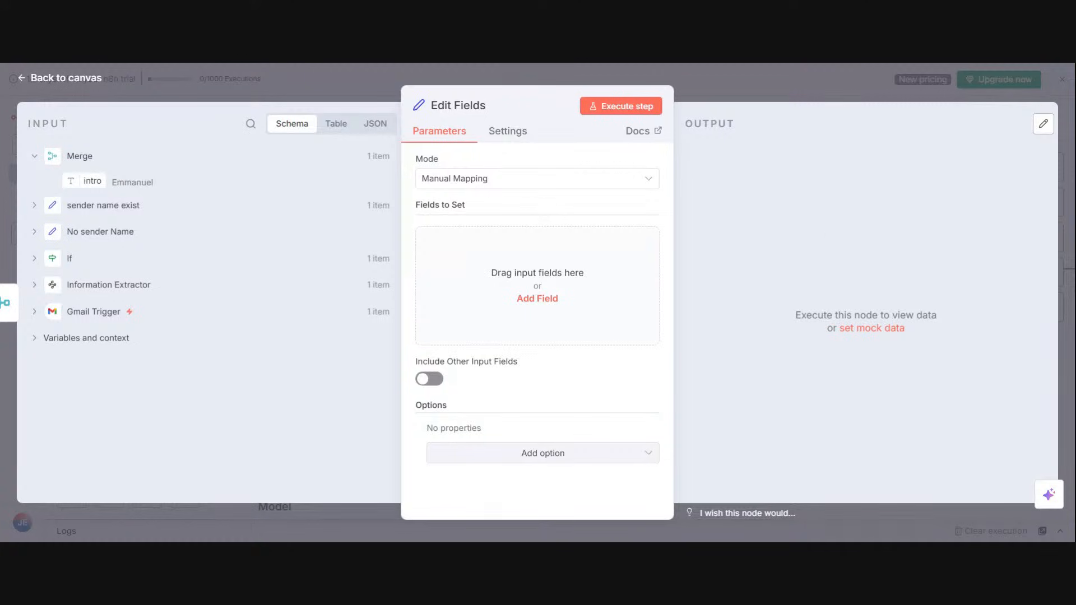
# Step: Expand the sender name exist, No sender Name, Information Extractor and Gmail Trigger inputs and review their available fields
pyautogui.click(34, 206)
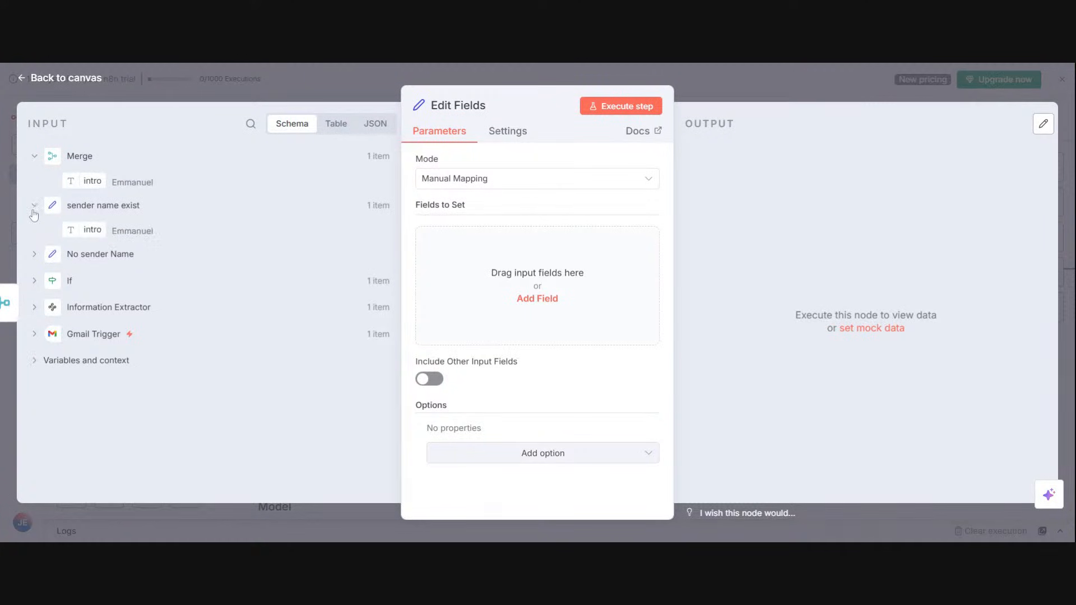
pyautogui.click(35, 255)
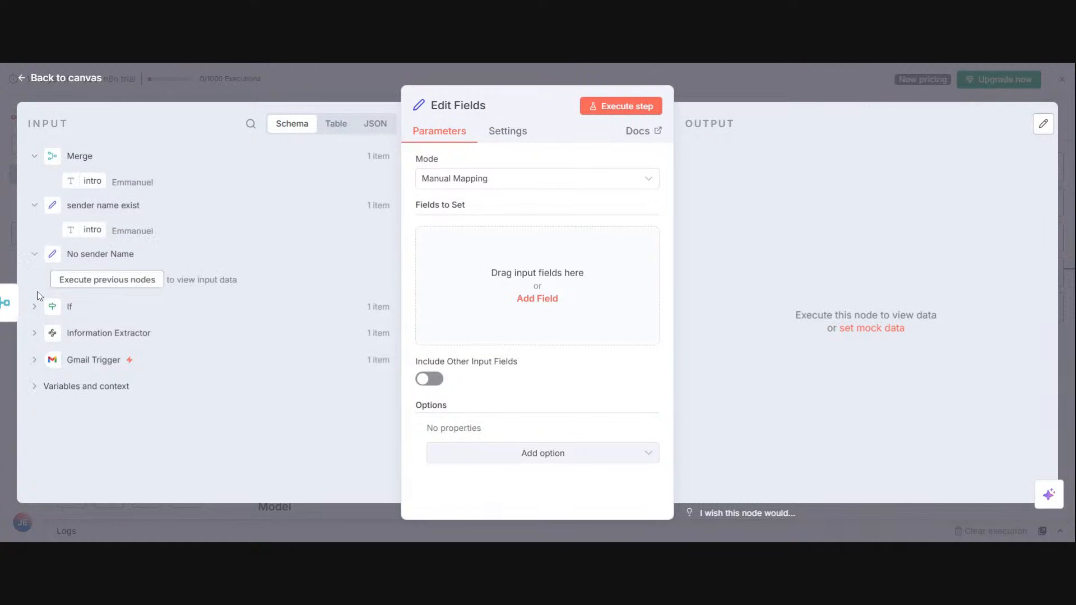
pyautogui.click(39, 332)
pyautogui.click(34, 405)
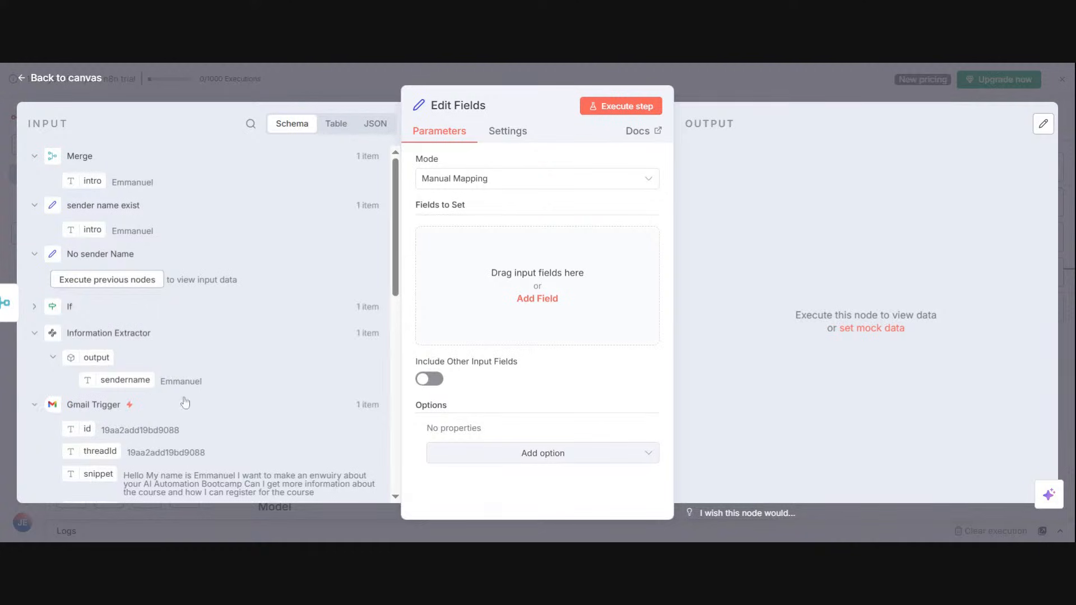
pyautogui.moveTo(399, 230); pyautogui.dragTo(388, 318)
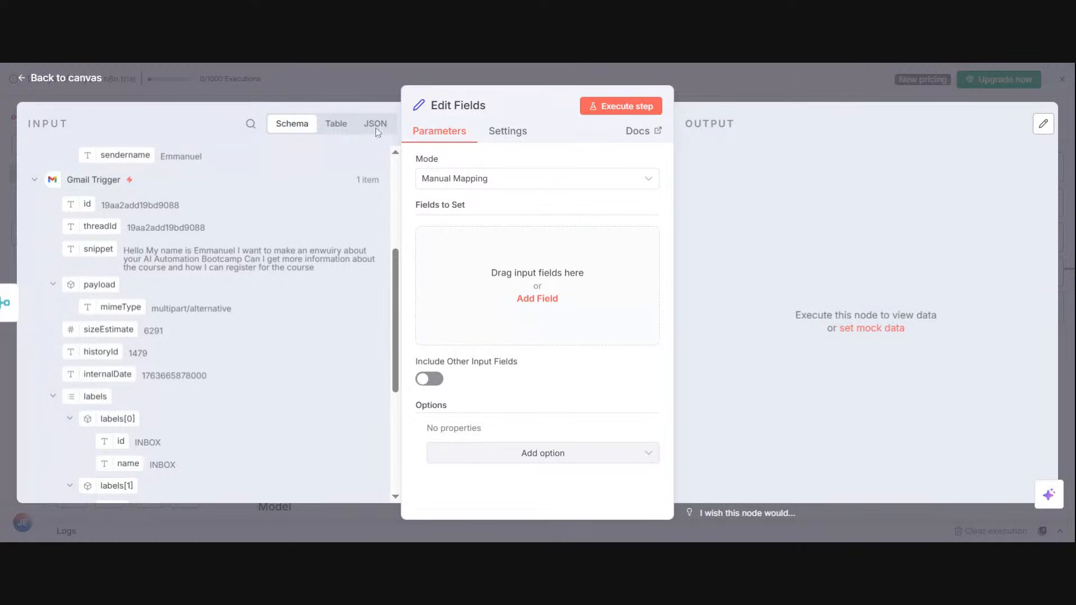
pyautogui.moveTo(394, 307); pyautogui.dragTo(390, 410)
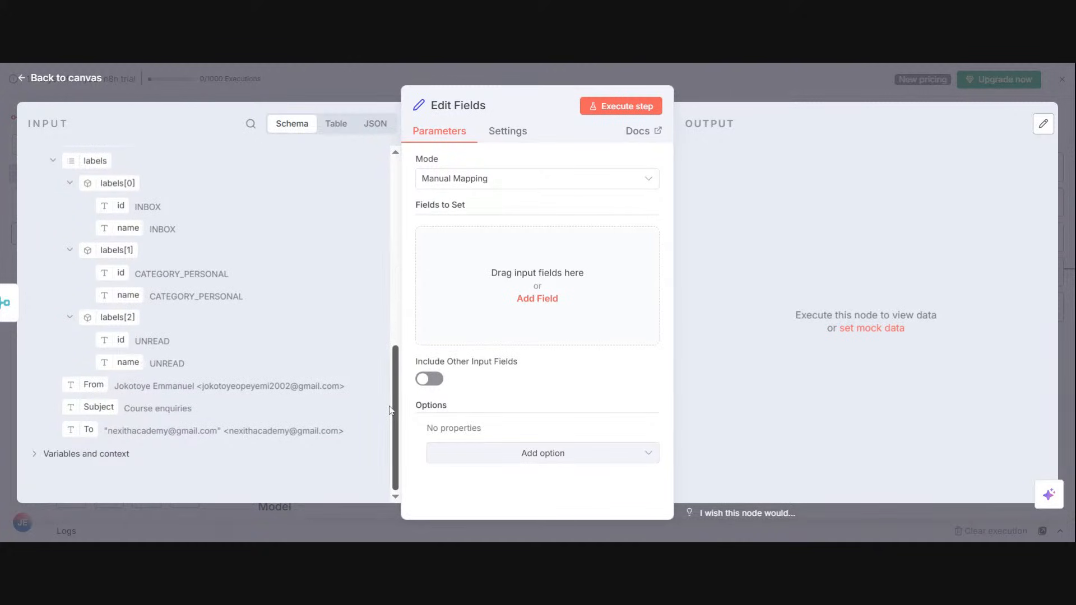
pyautogui.moveTo(389, 406); pyautogui.dragTo(363, 144)
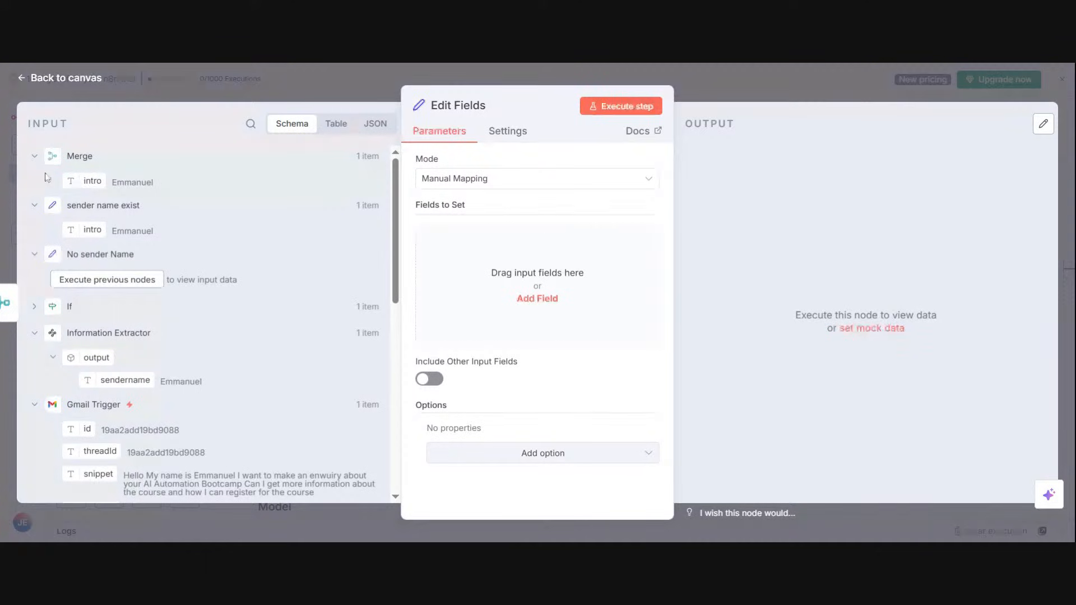
# Step: Map intro from Merge plus id, threadId and snippet from Gmail Trigger as the fields to set in Edit Fields
pyautogui.moveTo(85, 228)
pyautogui.mouseDown()
pyautogui.moveTo(190, 224)
pyautogui.moveTo(79, 229)
pyautogui.mouseUp()
pyautogui.moveTo(79, 182); pyautogui.dragTo(528, 255)
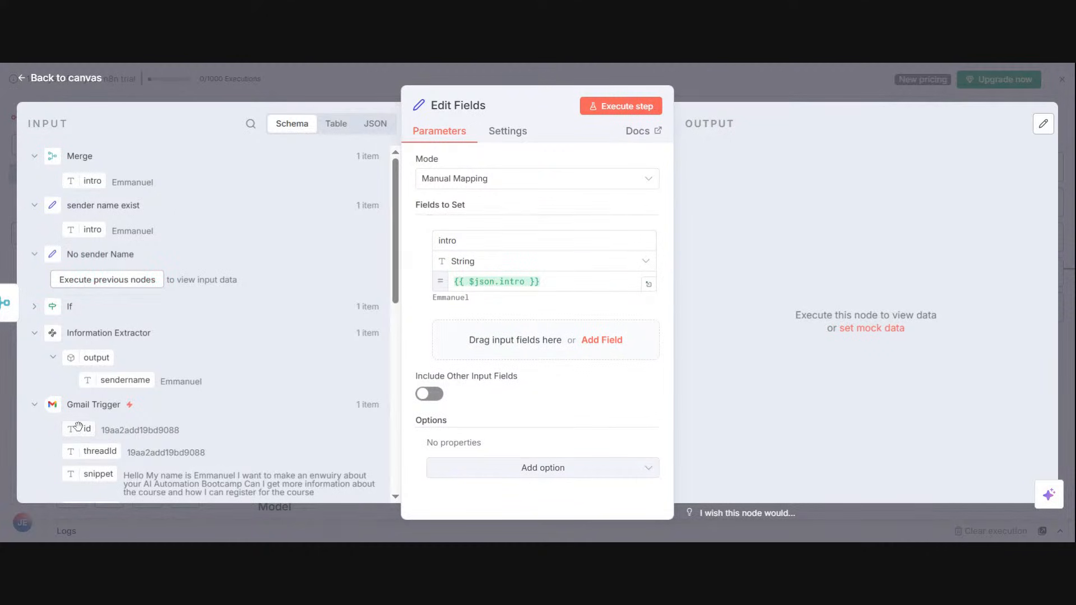
pyautogui.moveTo(78, 428); pyautogui.dragTo(483, 343)
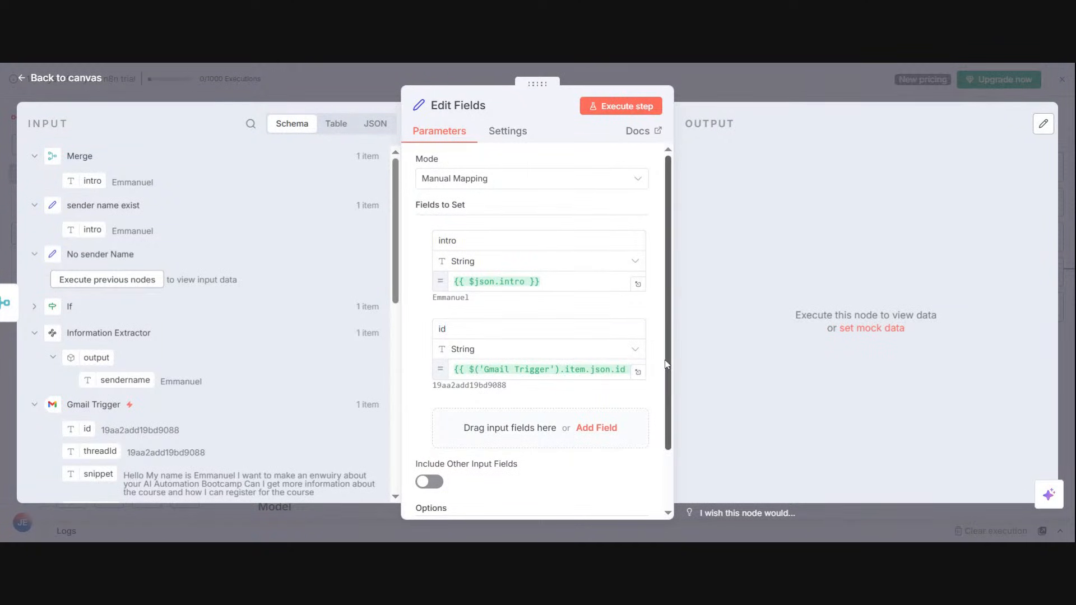
pyautogui.moveTo(665, 363); pyautogui.dragTo(665, 412)
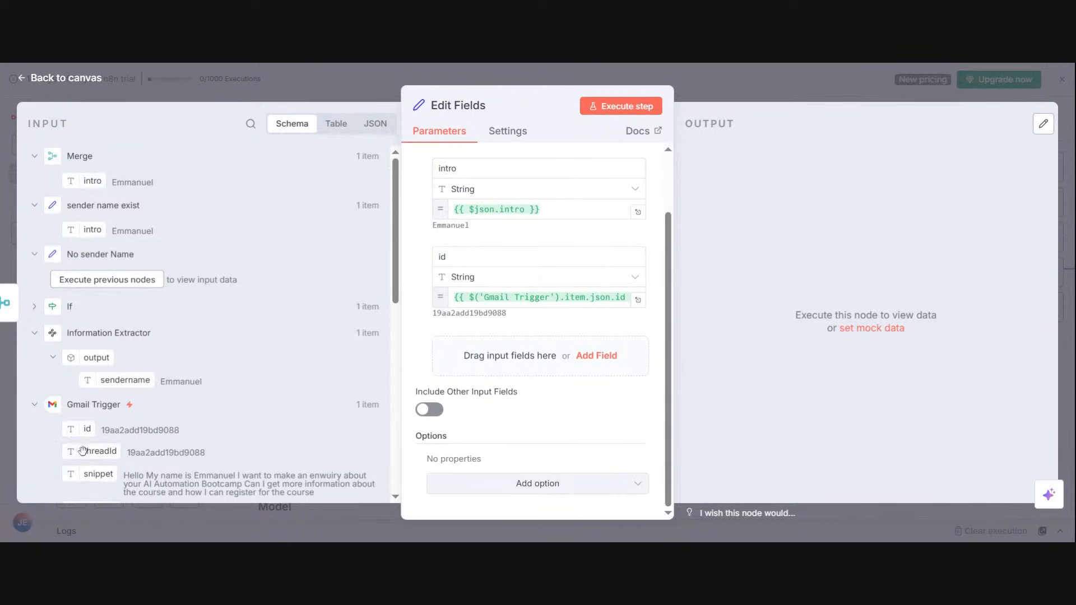
pyautogui.moveTo(83, 451); pyautogui.dragTo(482, 353)
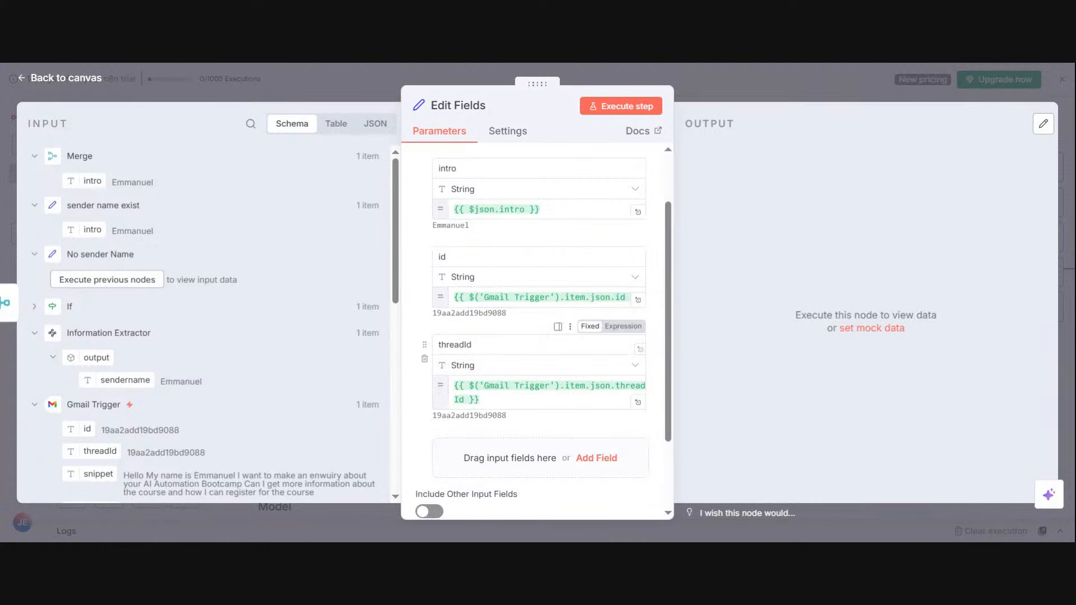
pyautogui.moveTo(668, 366); pyautogui.dragTo(650, 440)
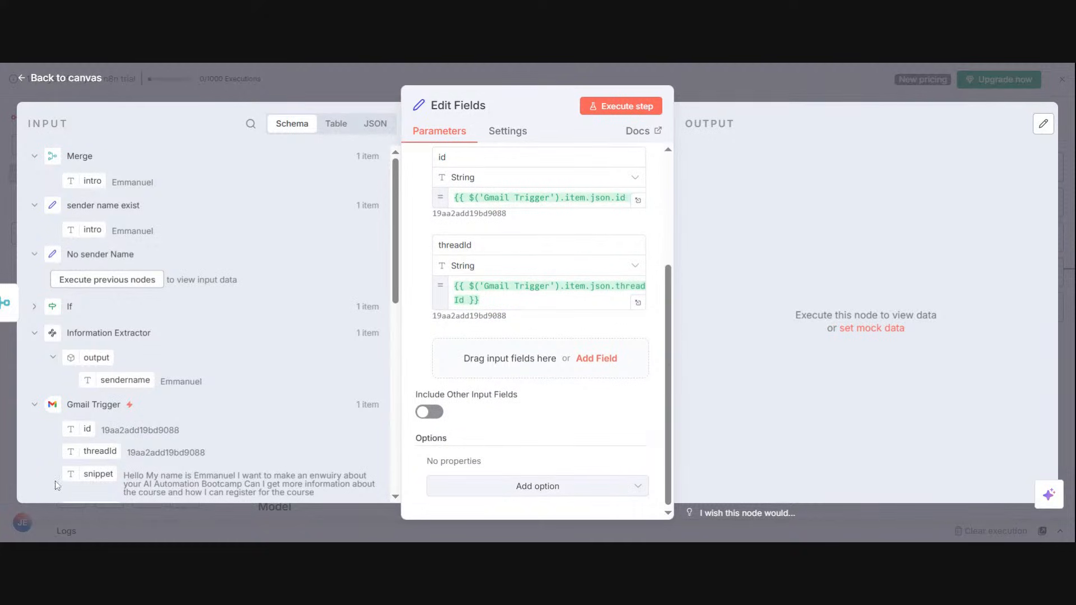
pyautogui.moveTo(74, 478); pyautogui.dragTo(472, 367)
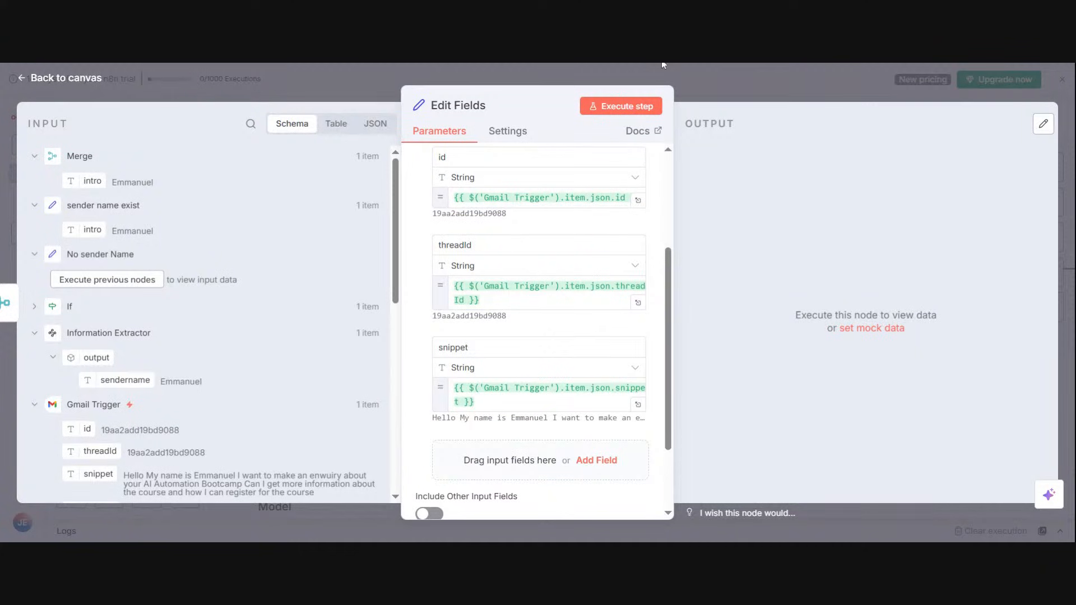
# Step: Execute the Edit Fields node with its mapped fields and return to the canvas
pyautogui.moveTo(666, 286); pyautogui.dragTo(655, 173)
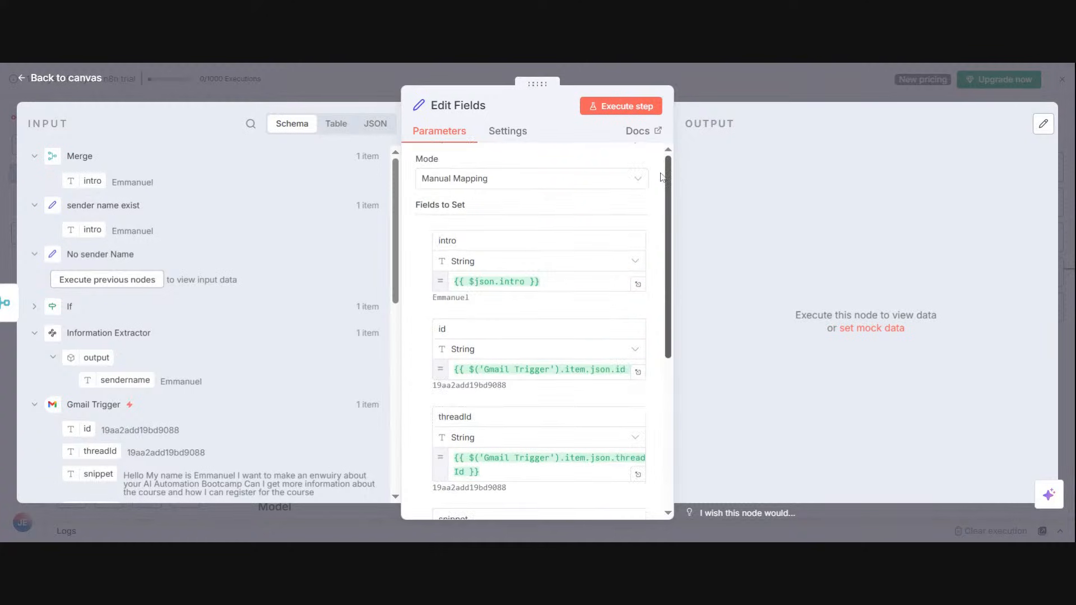
pyautogui.click(617, 107)
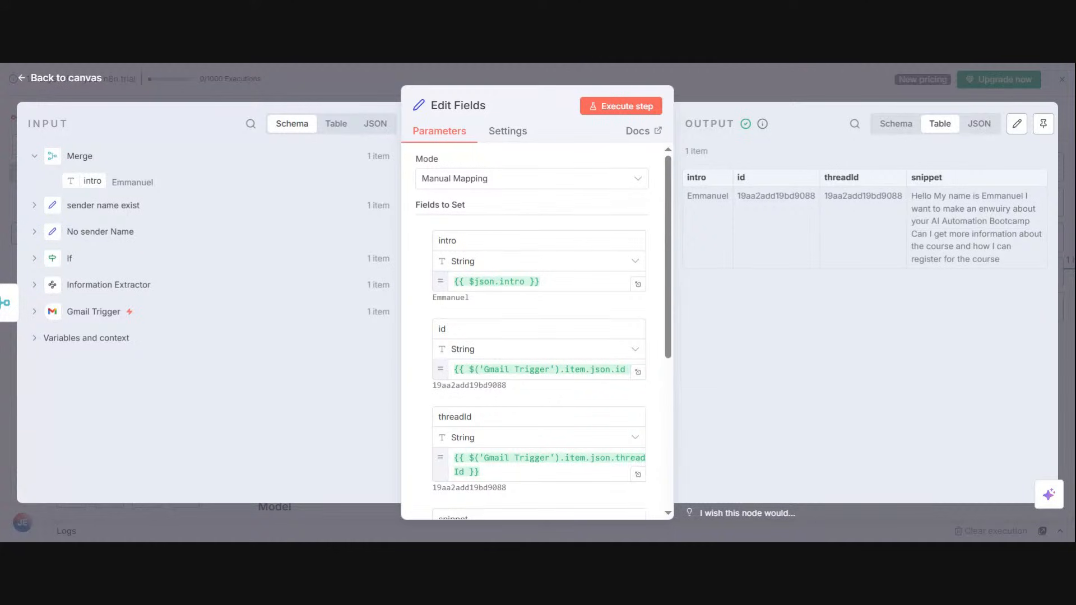
pyautogui.click(790, 76)
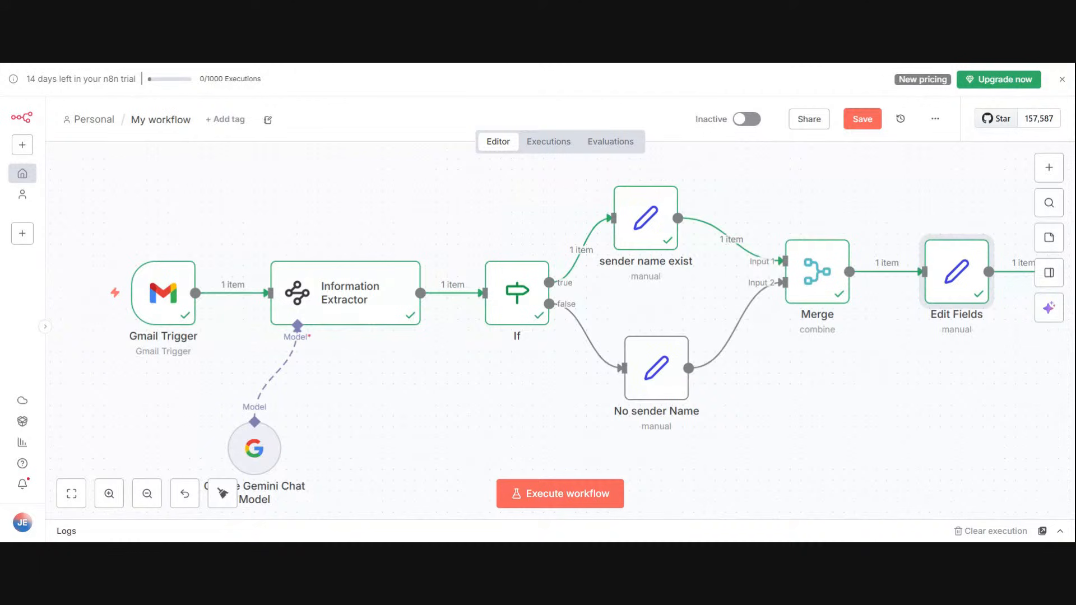
# Step: Move the Edit Fields node slightly closer to the Merge node on the canvas
pyautogui.moveTo(954, 299); pyautogui.dragTo(932, 299)
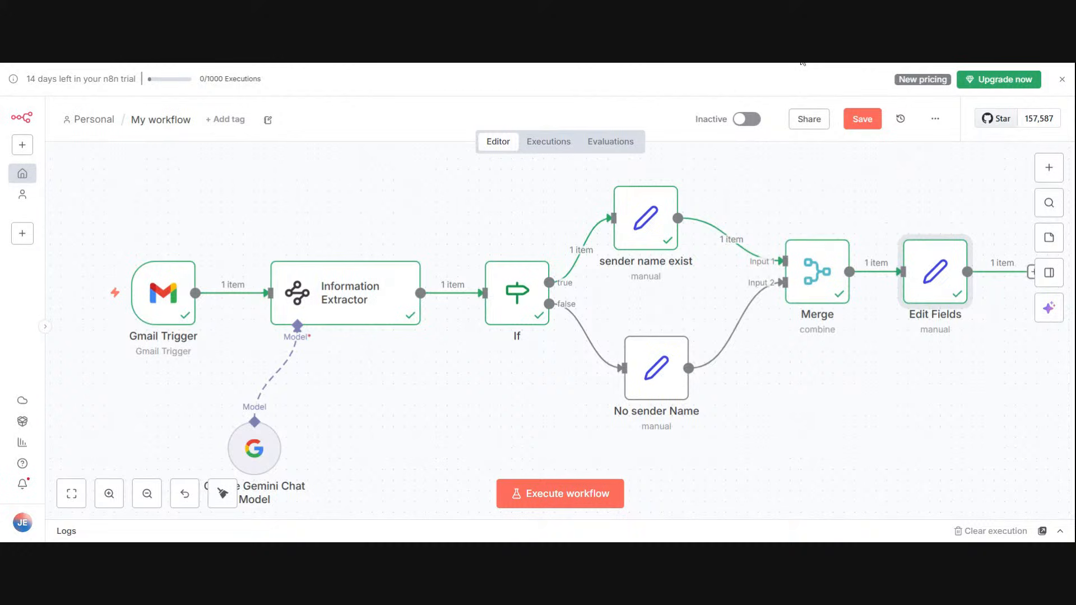
# Step: Switch to Gmail and create a new label named Consultation
pyautogui.hotkey('ctrl', 'Tab')
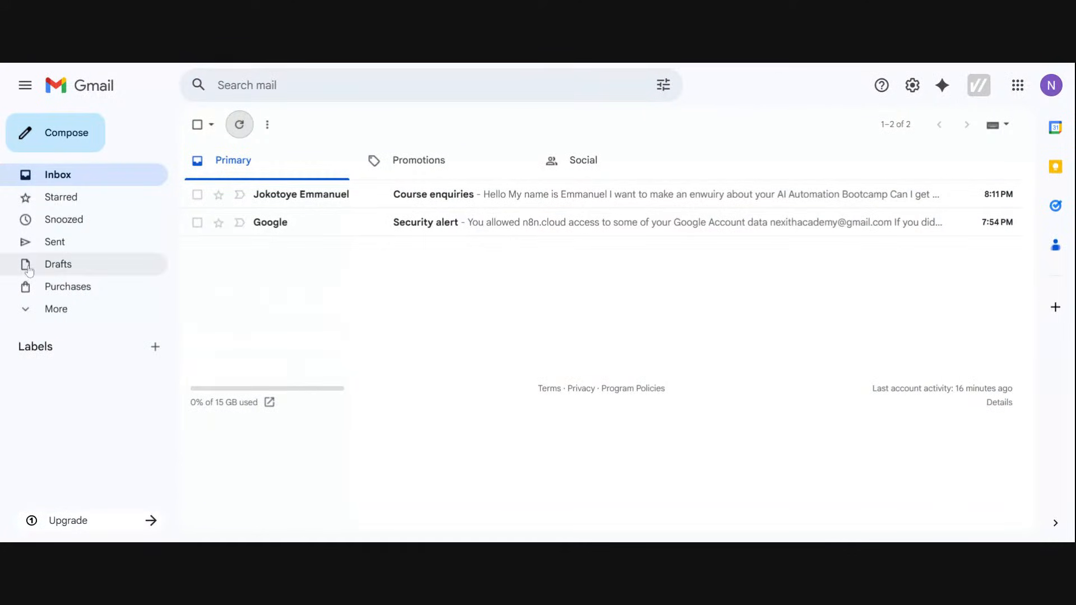
pyautogui.click(155, 347)
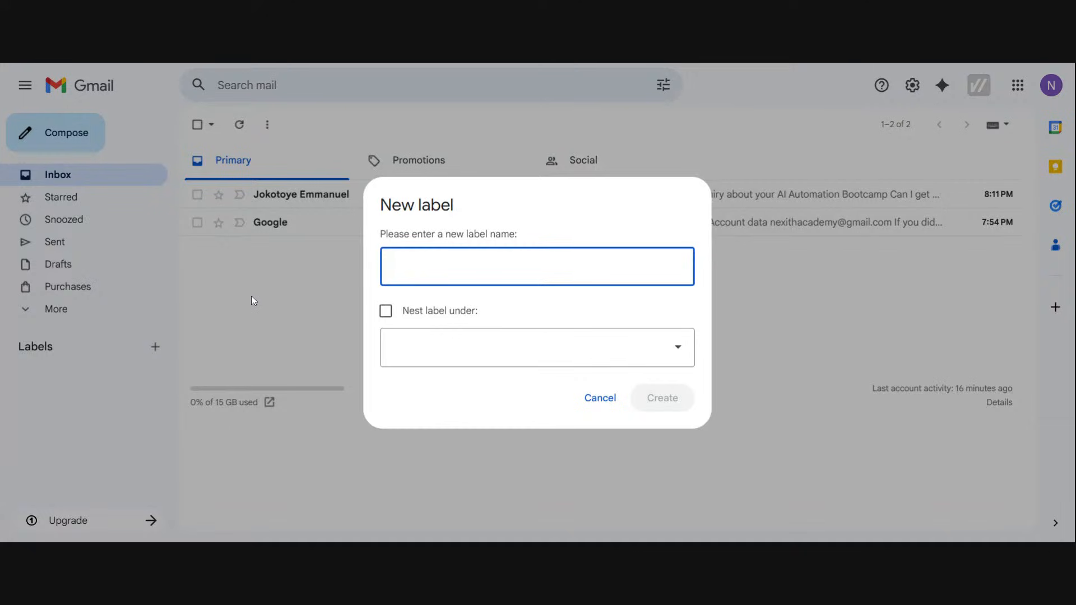
pyautogui.write('Consultat')
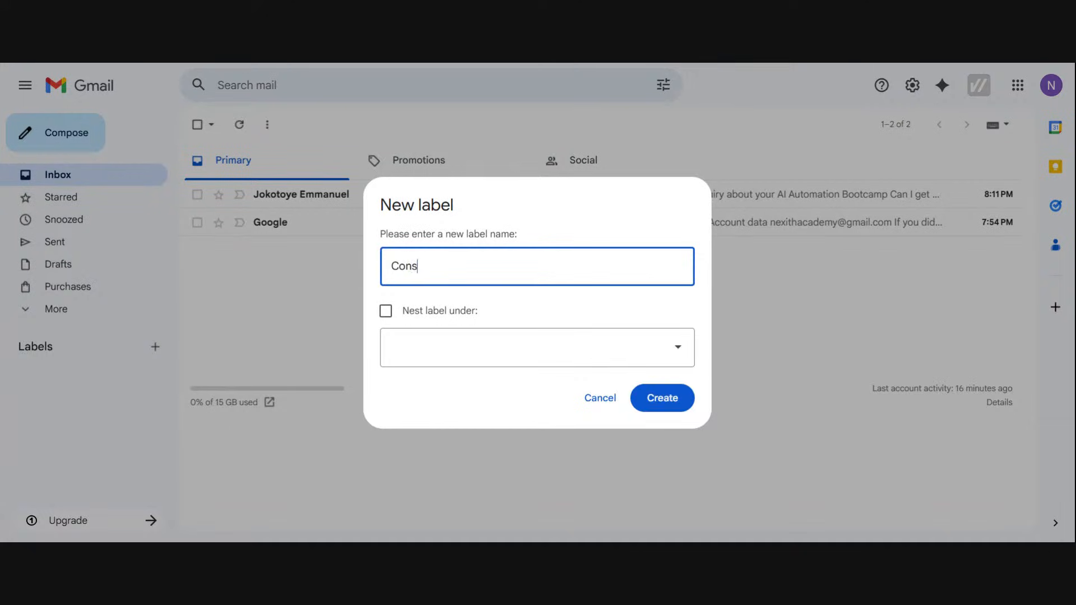
pyautogui.write('ion')
pyautogui.click(672, 400)
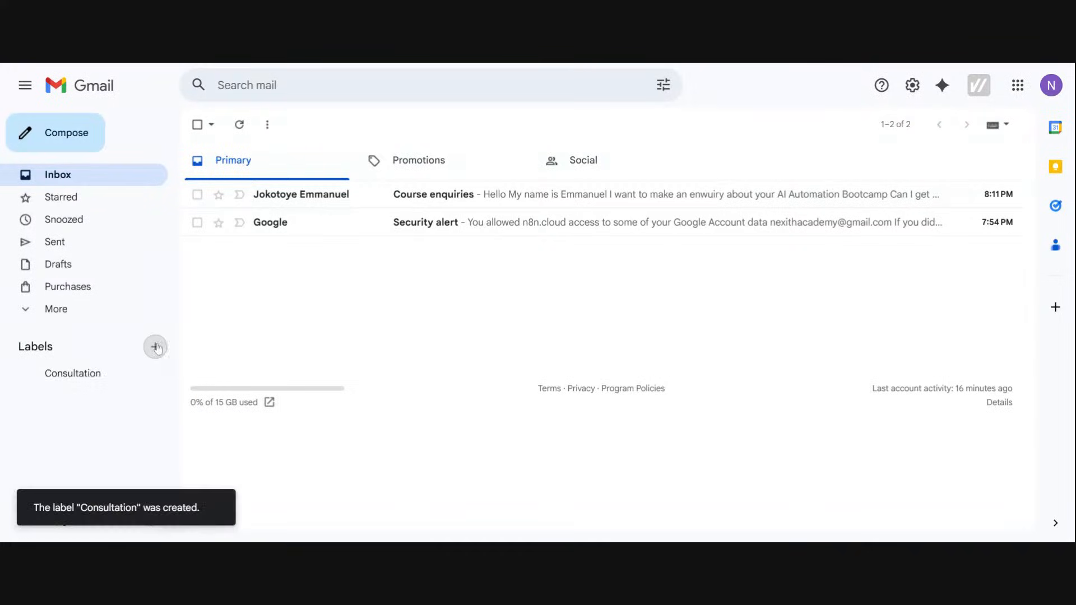
# Step: Create a new label named Support in the mailbox
pyautogui.click(155, 346)
pyautogui.write('Su')
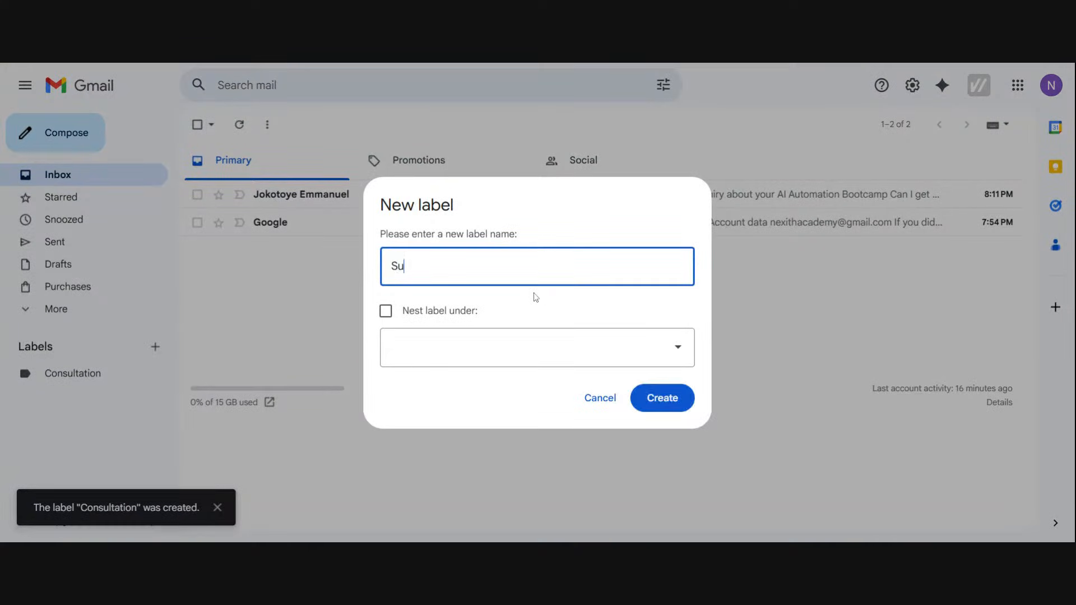
pyautogui.write('pport')
pyautogui.click(654, 398)
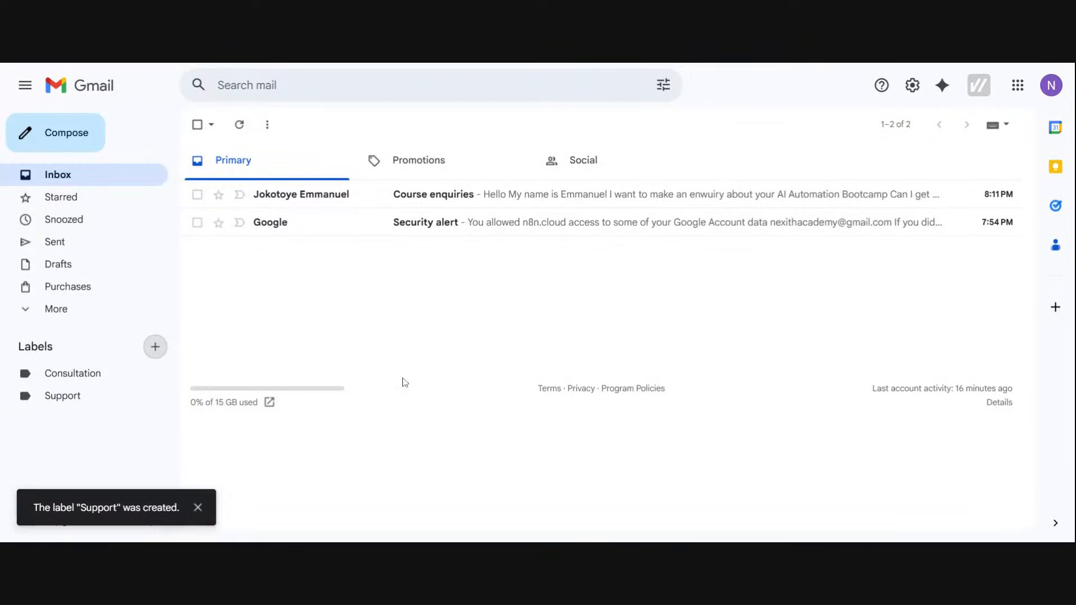
# Step: Create a new label named General Enquiries in the mailbox
pyautogui.click(155, 347)
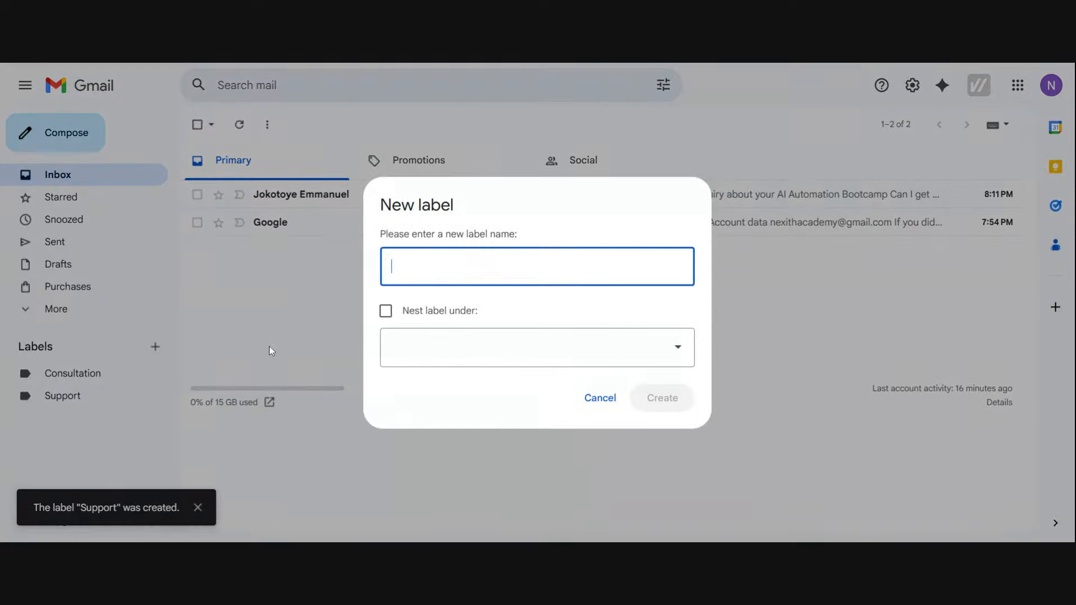
pyautogui.write('Gne')
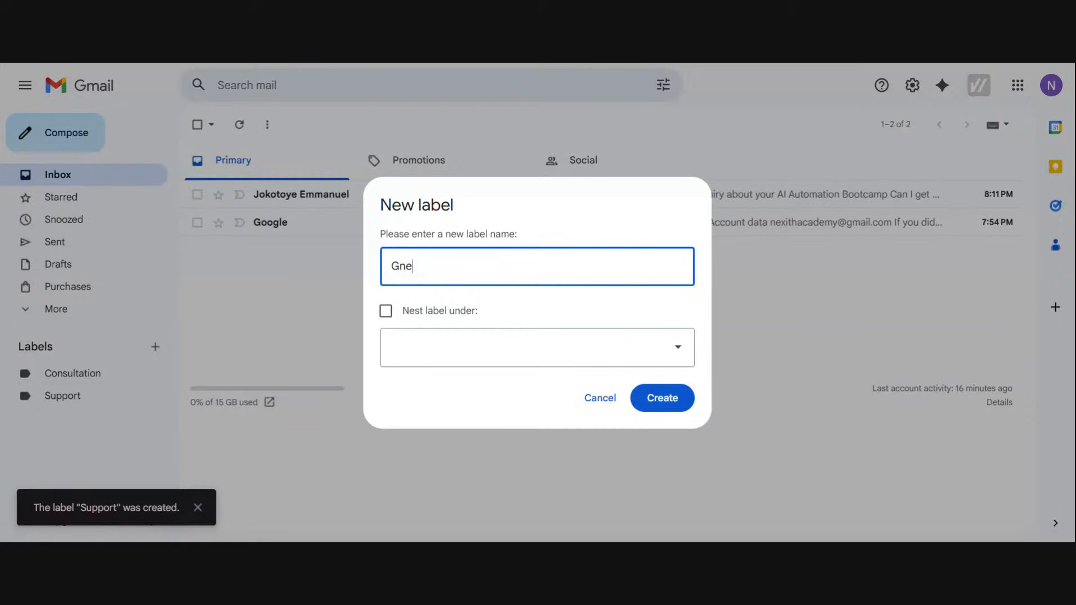
pyautogui.press('BackSpace')
pyautogui.press('BackSpace')
pyautogui.write('enerl')
pyautogui.press('BackSpace')
pyautogui.write('al Enq')
pyautogui.write('uiries')
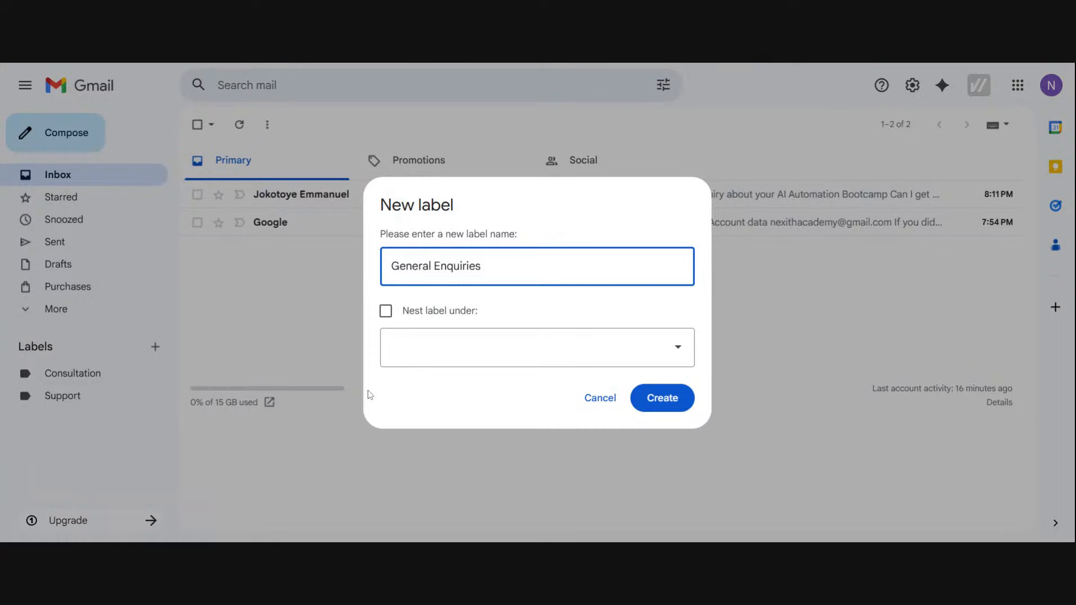
pyautogui.click(652, 396)
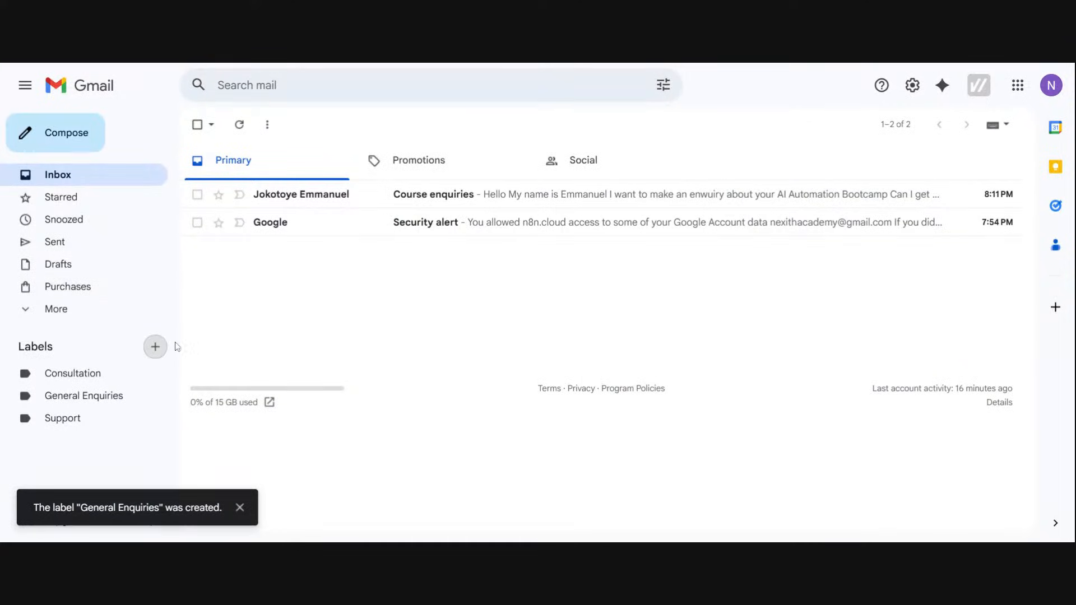
# Step: Try to create a label named Spam and clear the name in the New label dialog
pyautogui.click(157, 346)
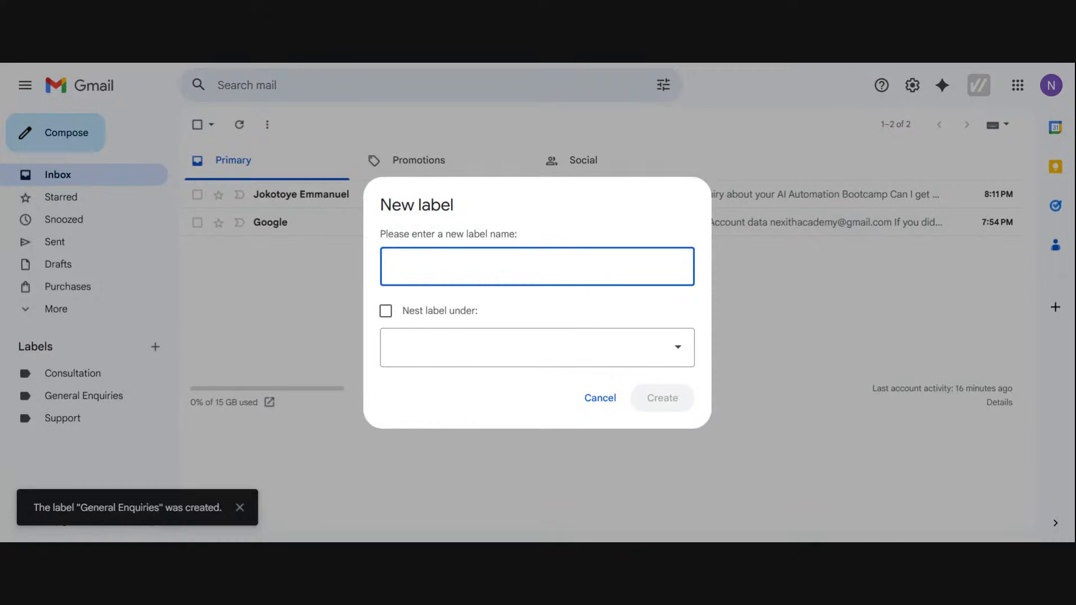
pyautogui.write('Co')
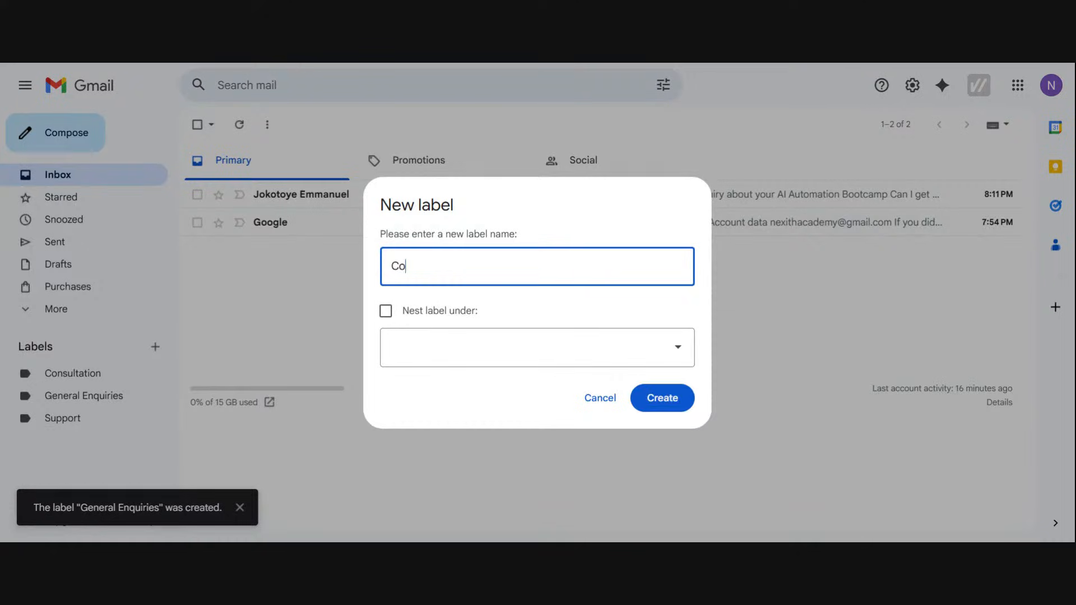
pyautogui.press('BackSpace')
pyautogui.press('BackSpace')
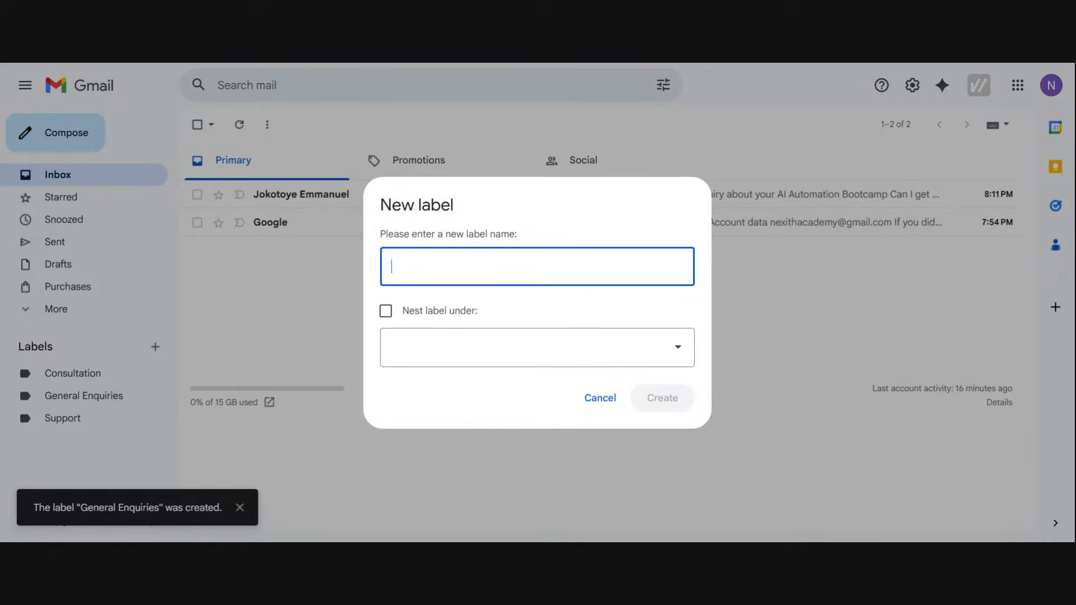
pyautogui.write('Sp')
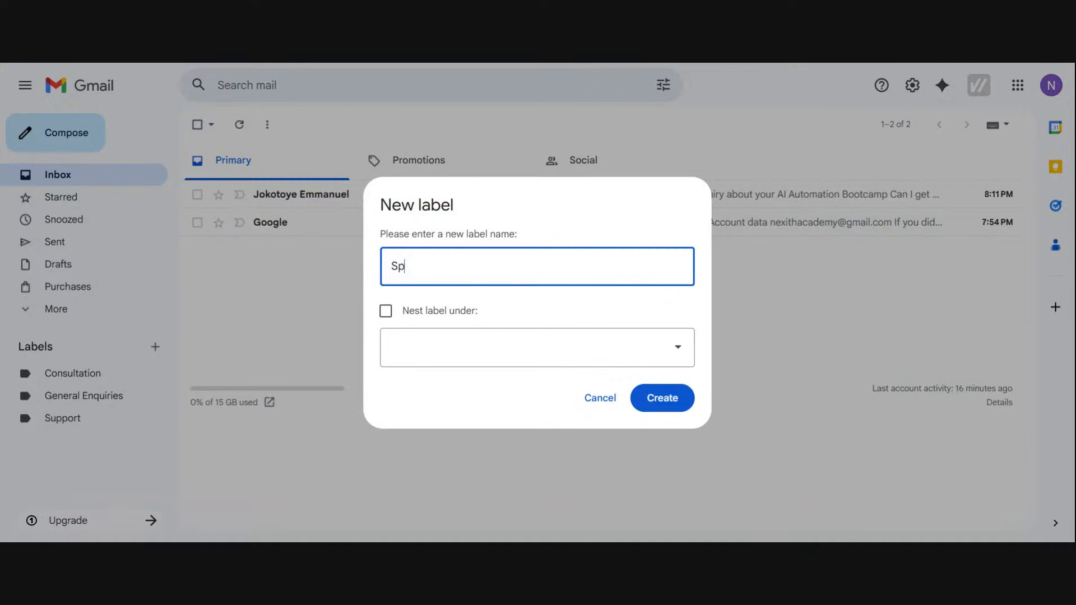
pyautogui.write('am')
pyautogui.click(658, 403)
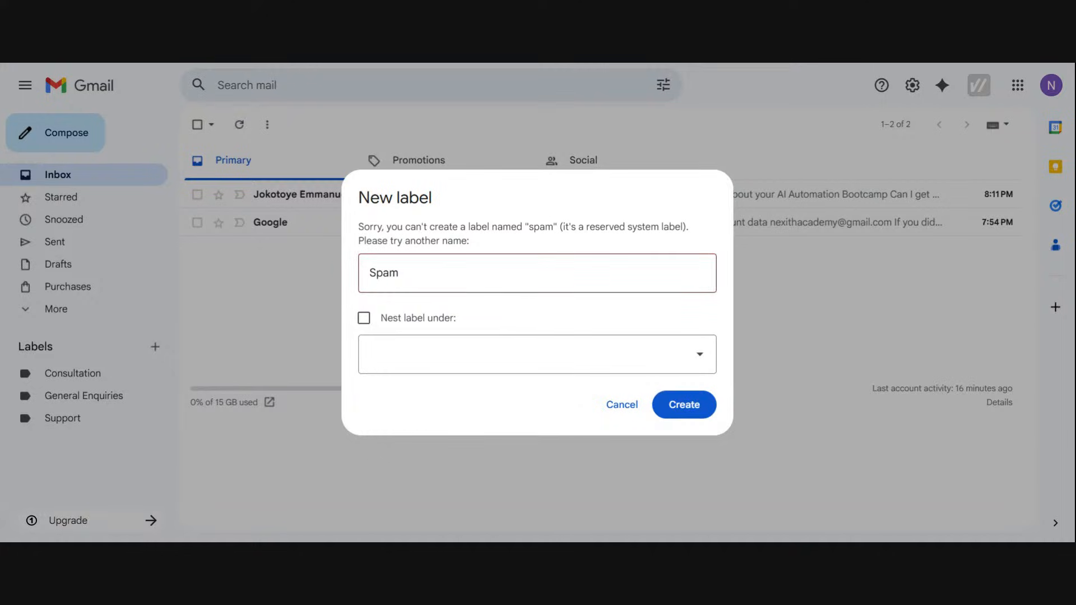
pyautogui.moveTo(412, 285); pyautogui.dragTo(349, 288)
pyautogui.press('BackSpace')
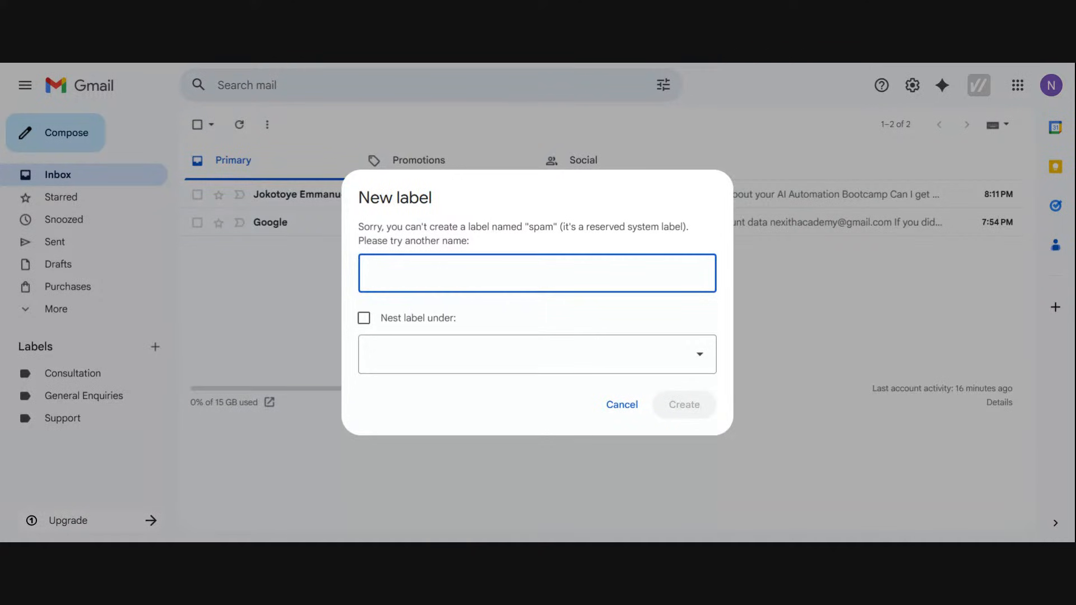
# Step: Name the new label Nexith Academy and create it
pyautogui.write('Nexi')
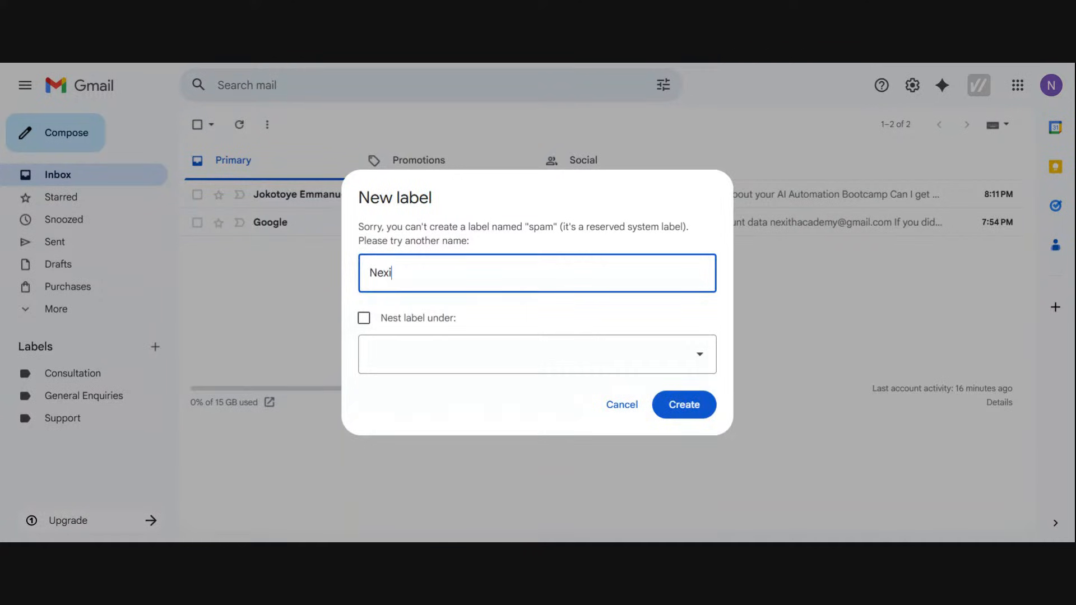
pyautogui.write('th Academu')
pyautogui.press('BackSpace')
pyautogui.write('y')
pyautogui.click(682, 407)
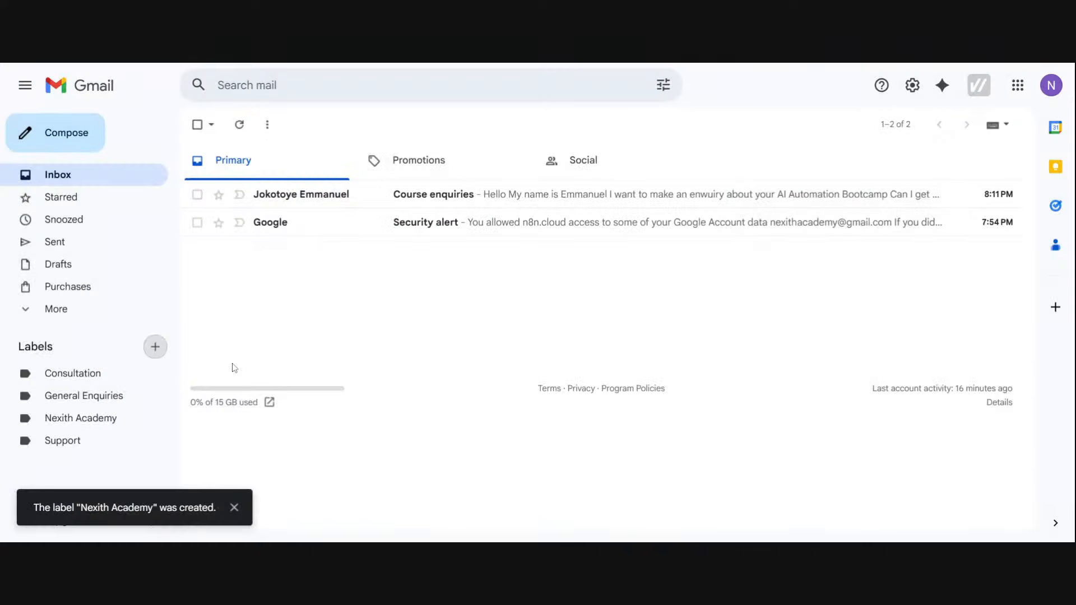
# Step: Create a new label named One on One Mentorship in the mailbox
pyautogui.click(158, 348)
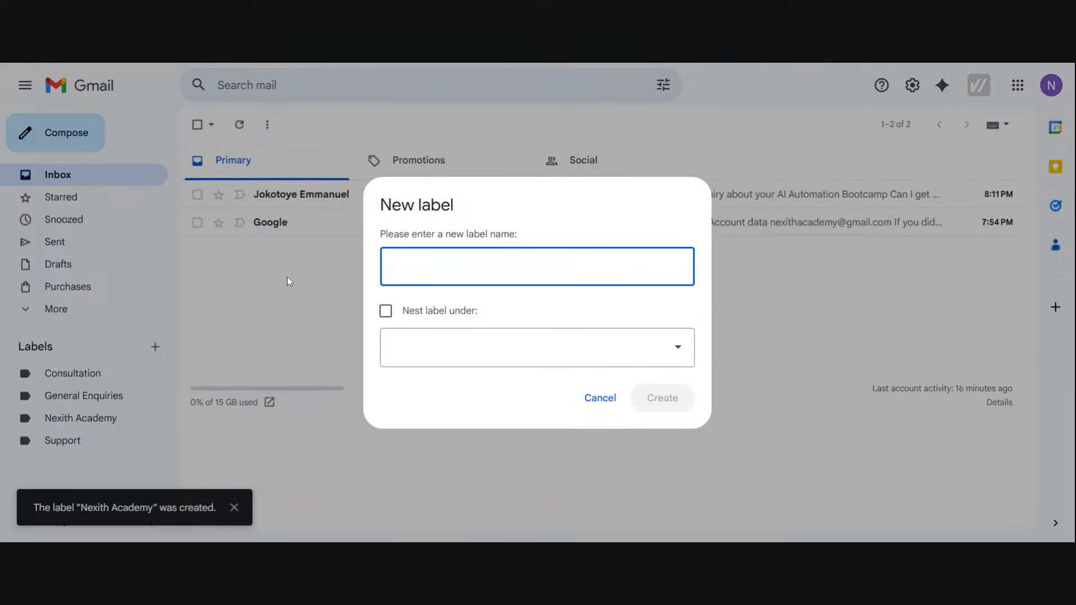
pyautogui.write('One on')
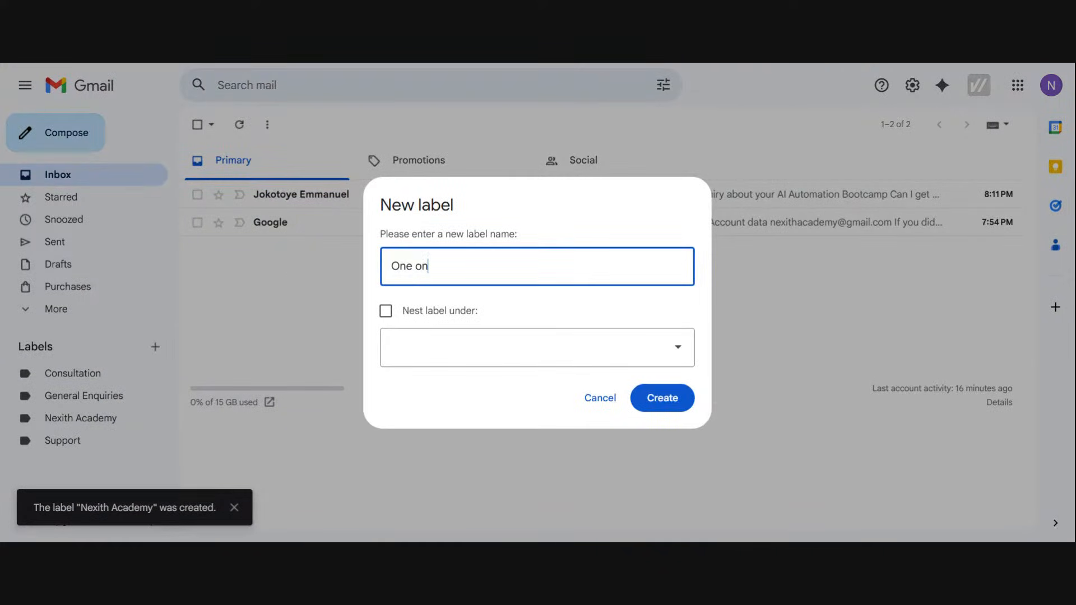
pyautogui.write(' One Mentorship')
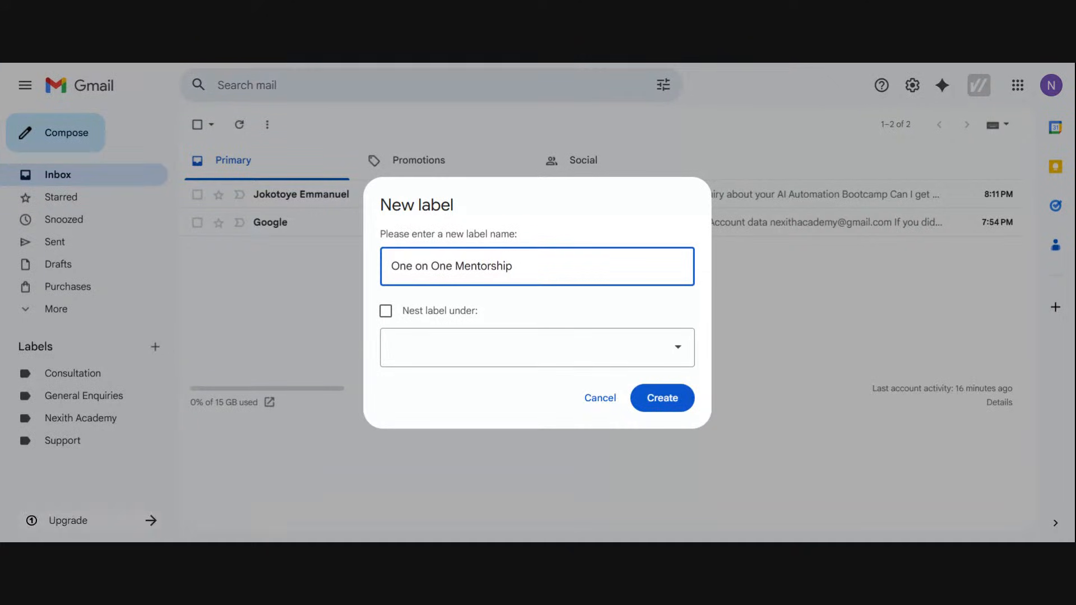
pyautogui.click(682, 403)
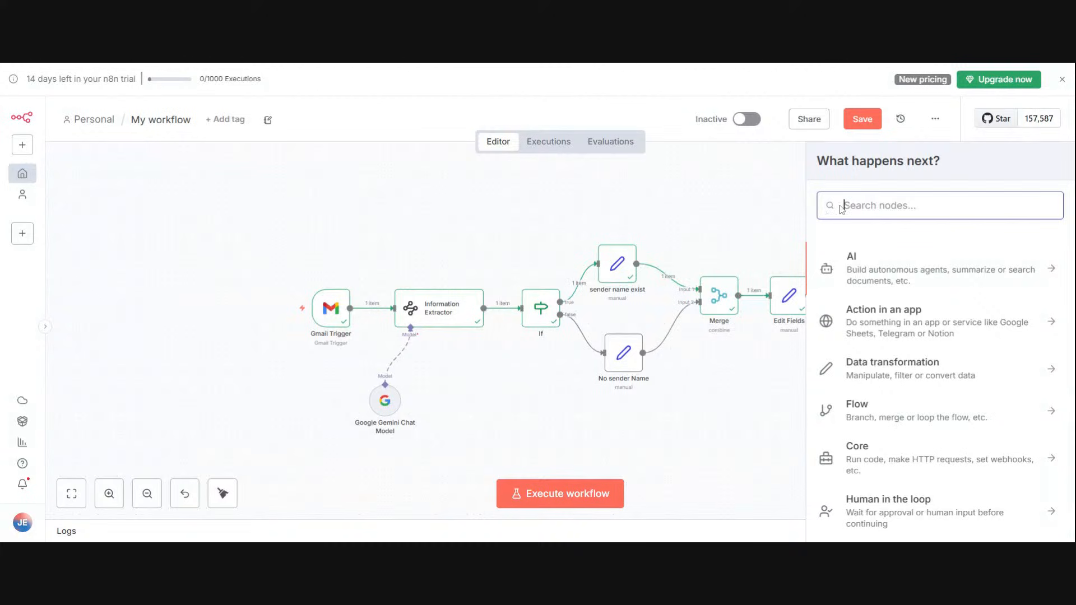
pyautogui.write('info')
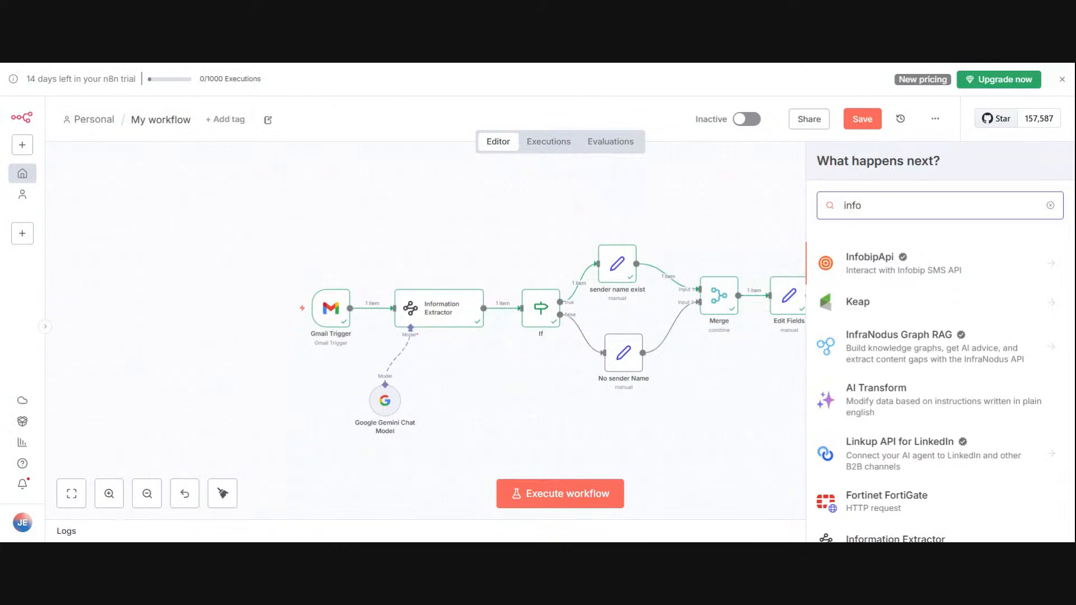
pyautogui.write('rma')
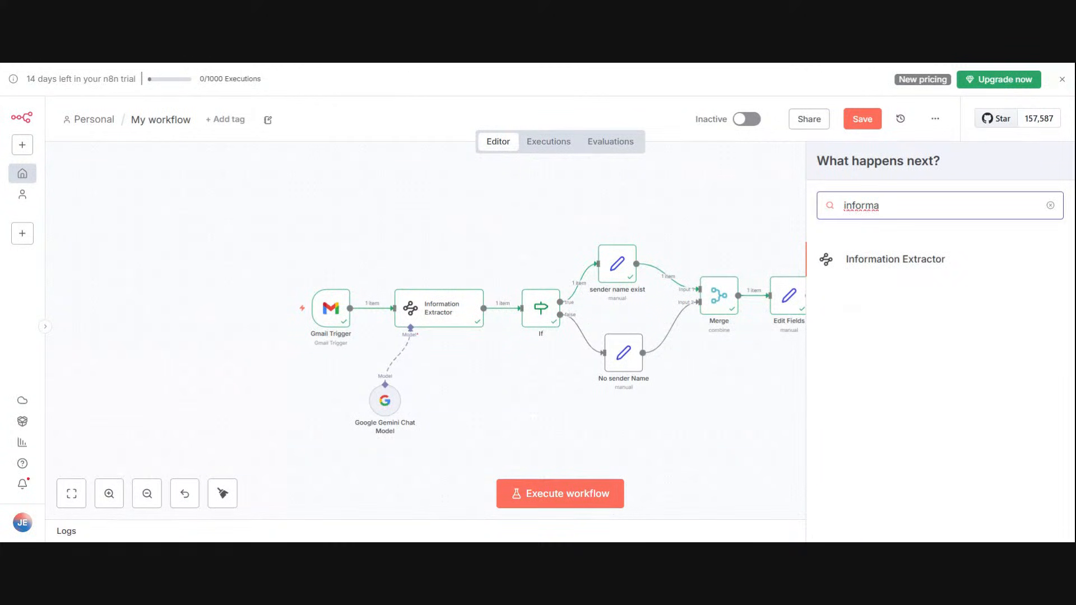
pyautogui.press('BackSpace')
pyautogui.press('BackSpace')
pyautogui.press('BackSpace')
pyautogui.press('BackSpace')
pyautogui.press('BackSpace')
pyautogui.press('BackSpace')
pyautogui.press('BackSpace')
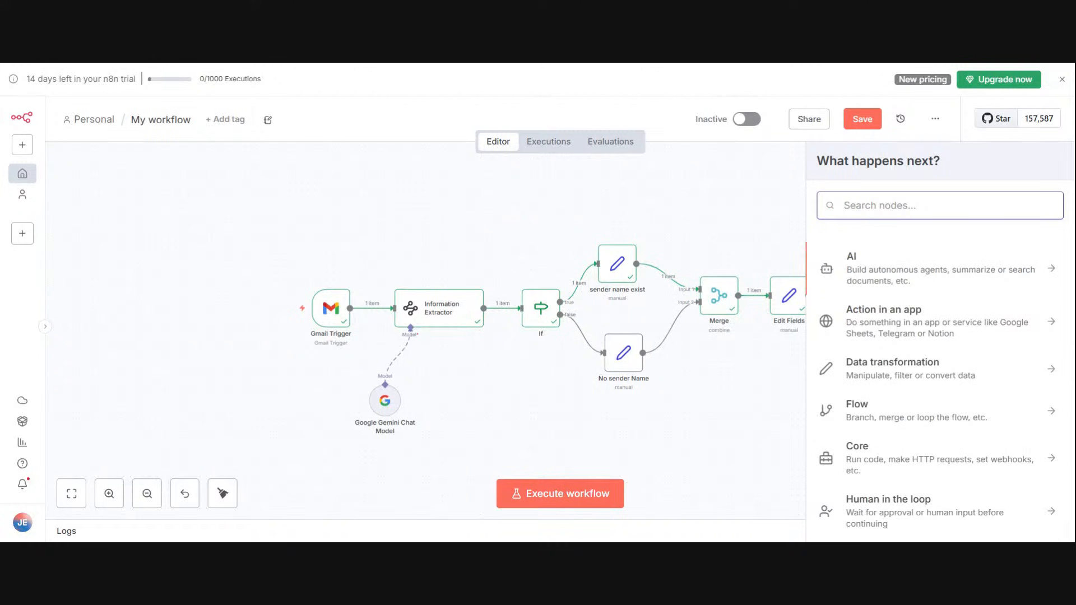
# Step: Find the Text Classifier node and add it to the workflow after Edit Fields
pyautogui.write('tex')
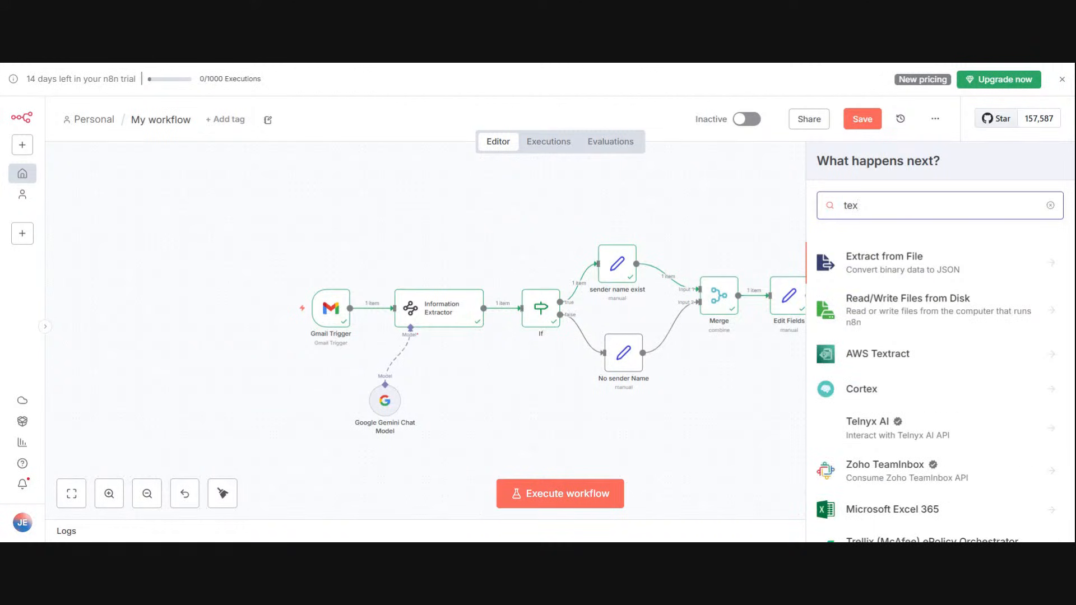
pyautogui.write('t c')
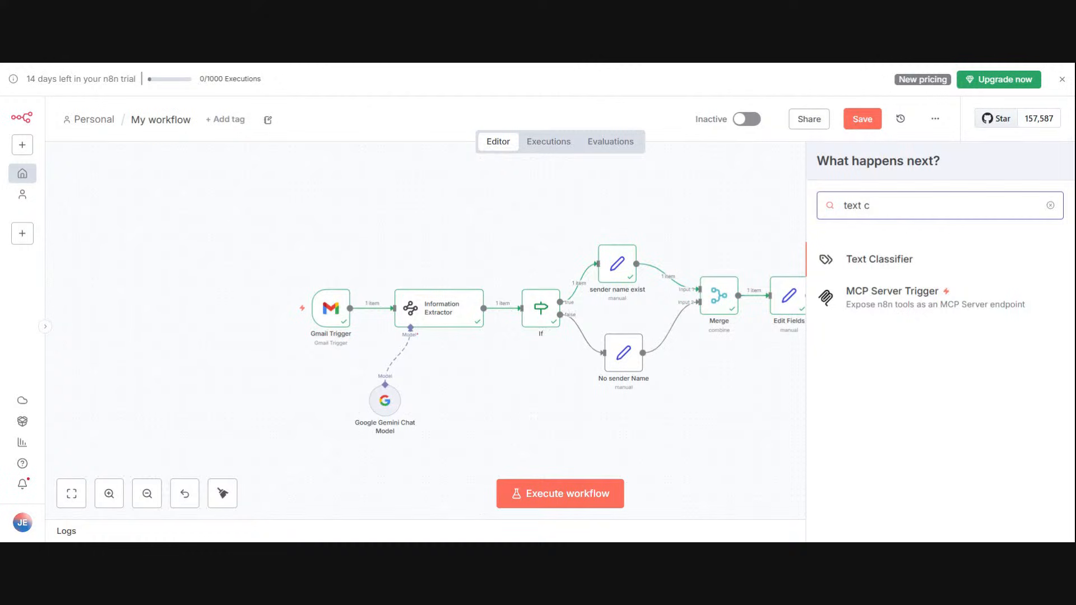
pyautogui.click(908, 258)
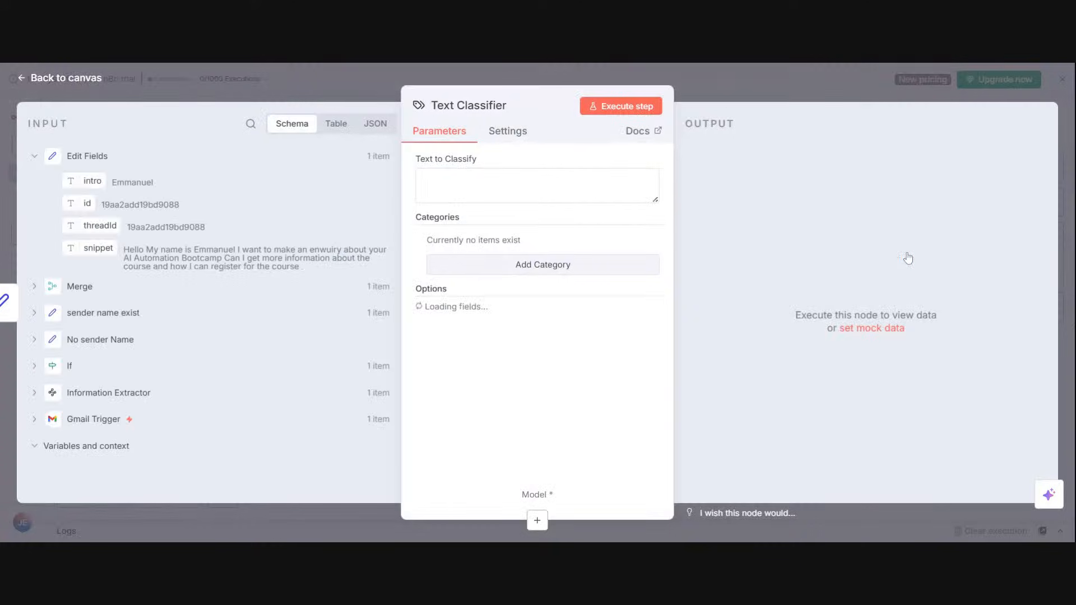
# Step: Add an empty category to the Text Classifier and map snippet from Edit Fields as the text to classify
pyautogui.click(577, 266)
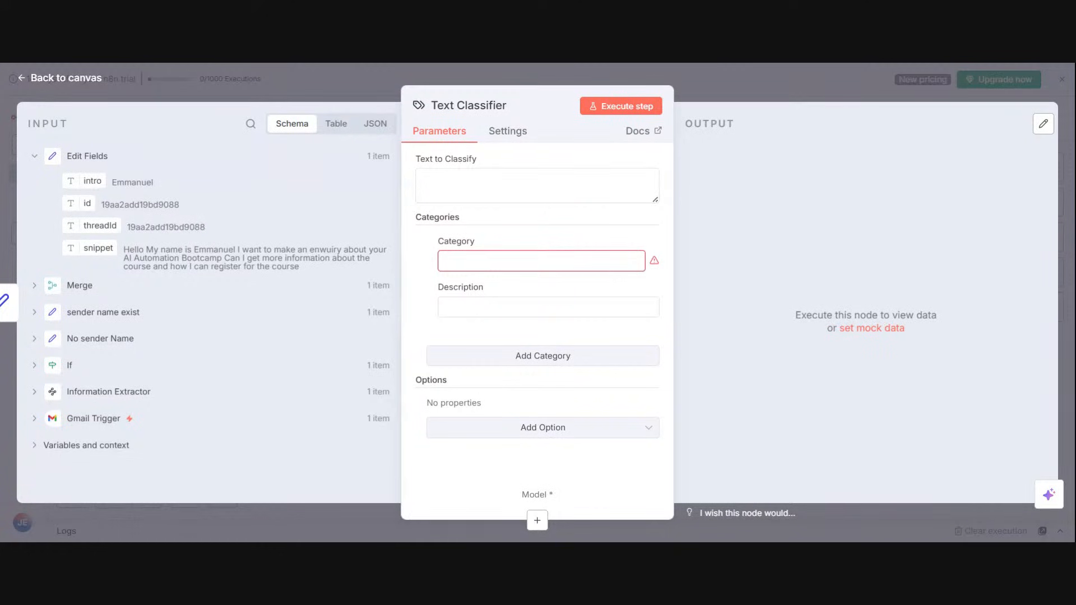
pyautogui.moveTo(98, 248); pyautogui.dragTo(462, 190)
pyautogui.click(766, 227)
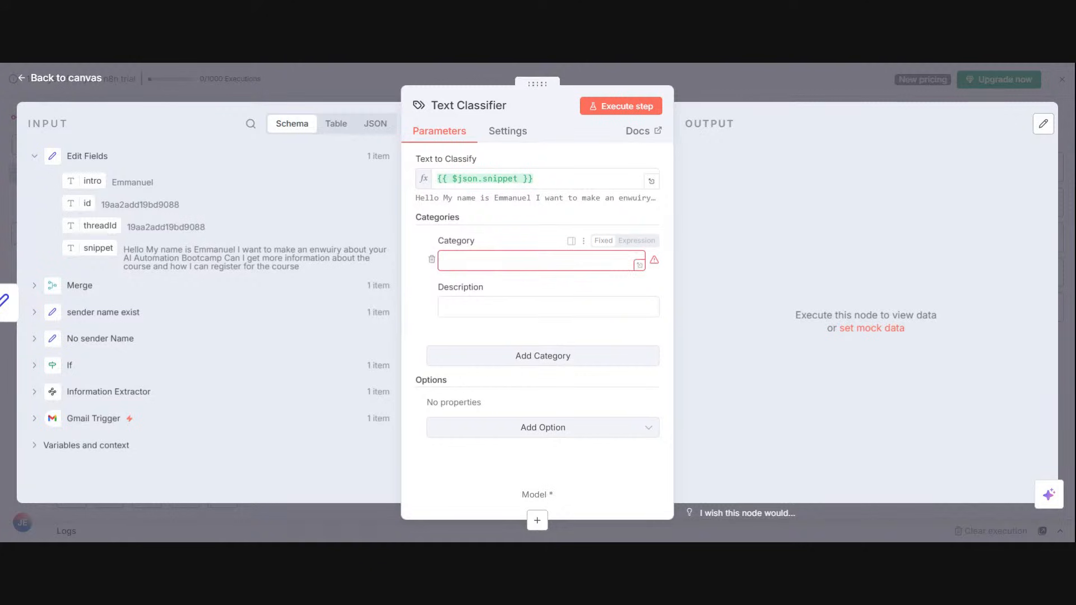
# Step: Name the first category Consultation and give it the description "Questions regarding consultation"
pyautogui.click(495, 261)
pyautogui.write('Cons')
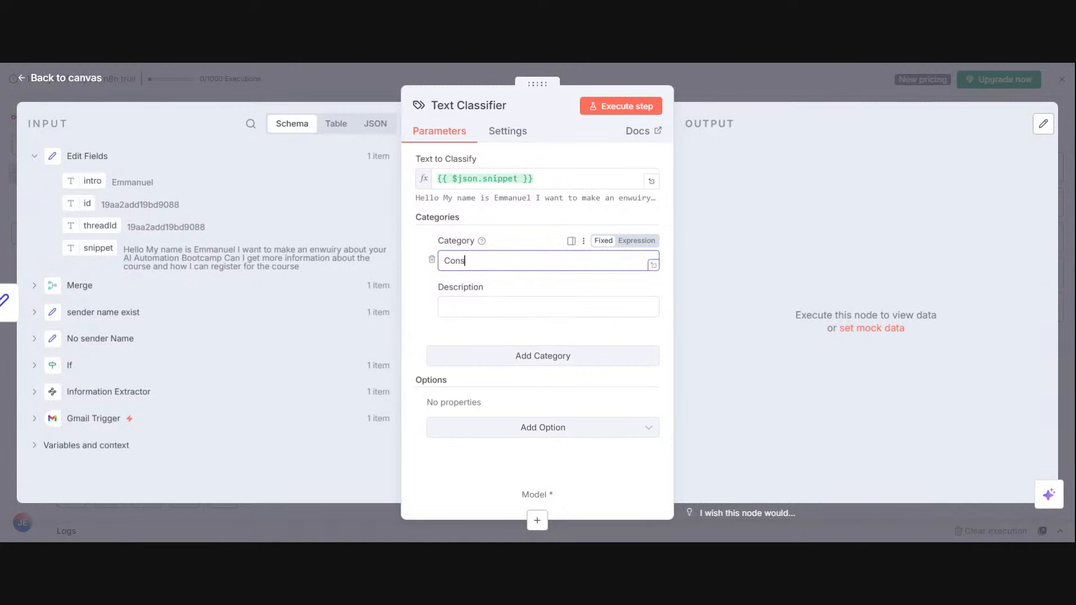
pyautogui.write('ultation')
pyautogui.click(502, 310)
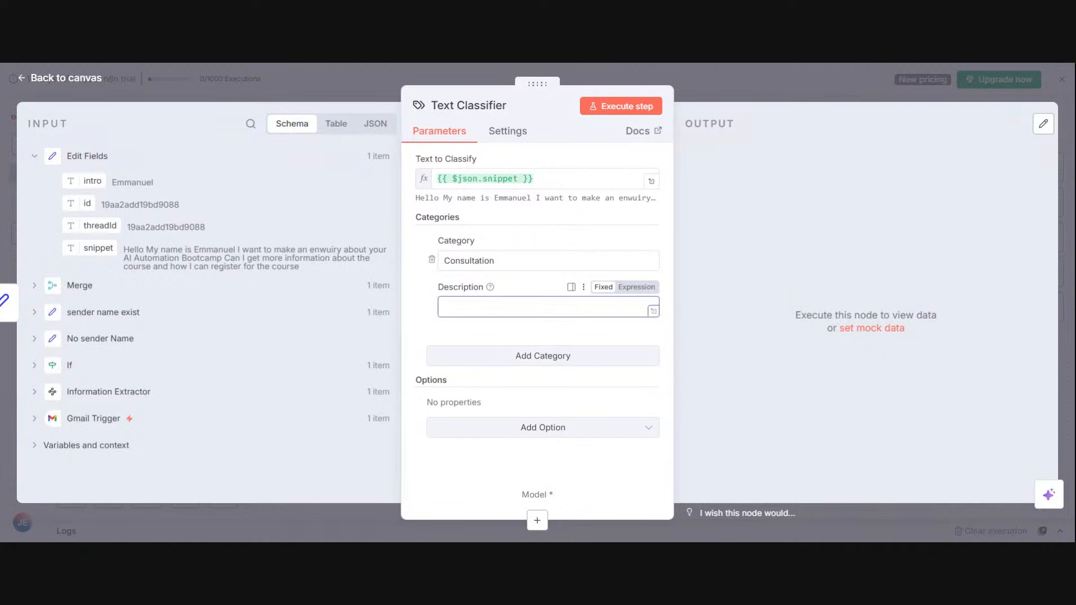
pyautogui.write('Questui')
pyautogui.press('BackSpace')
pyautogui.write('ionss regarding consul')
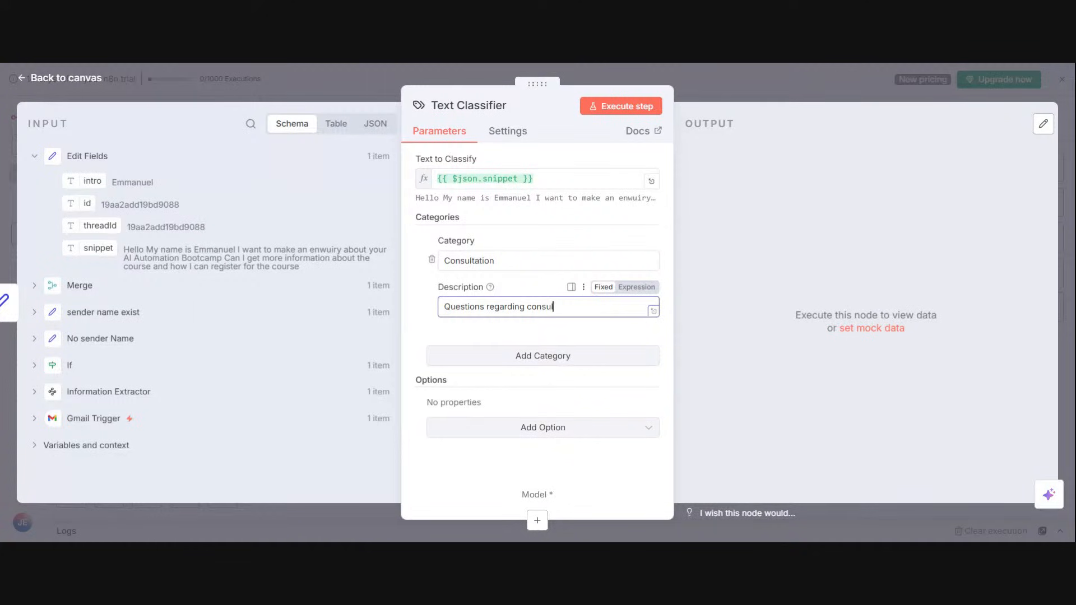
pyautogui.write('tation')
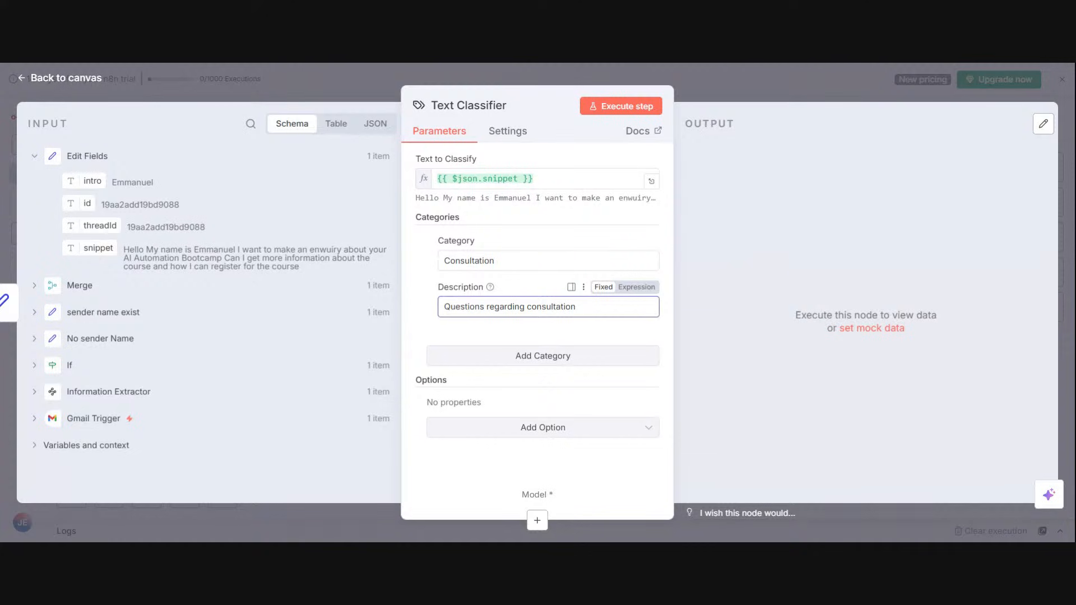
# Step: Add a second category entry to the Text Classifier
pyautogui.click(543, 356)
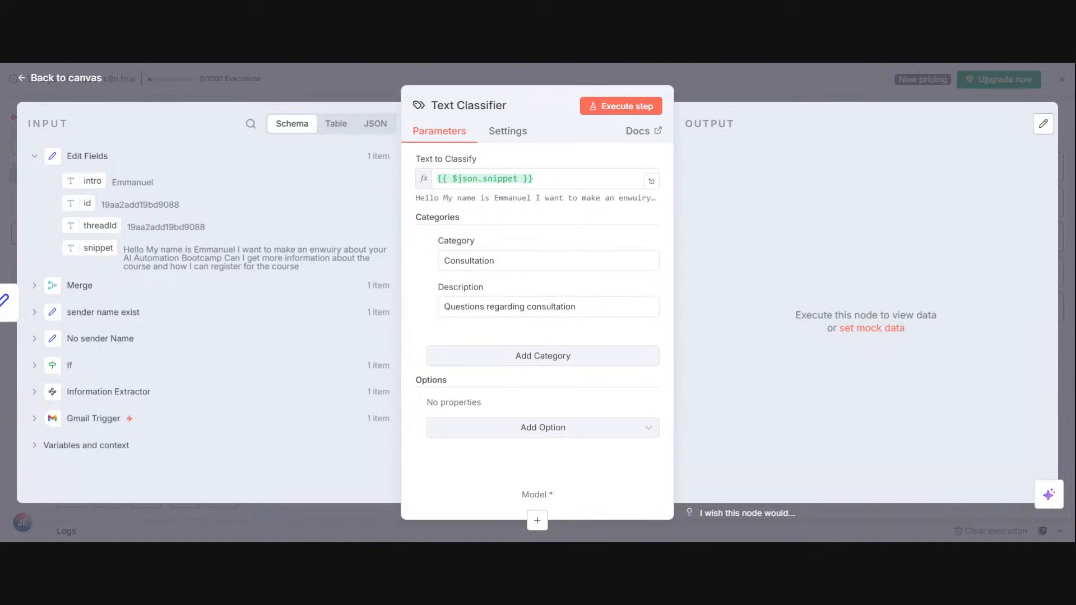
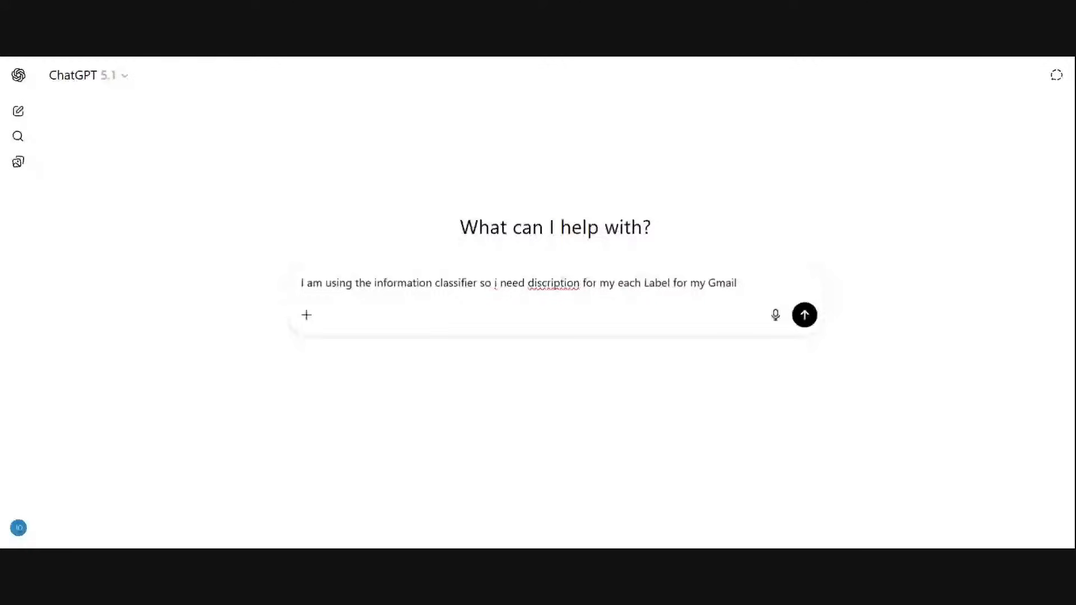
# Step: Extend the ChatGPT prompt with the phrase "So here are the labels i have.."
pyautogui.write('So her')
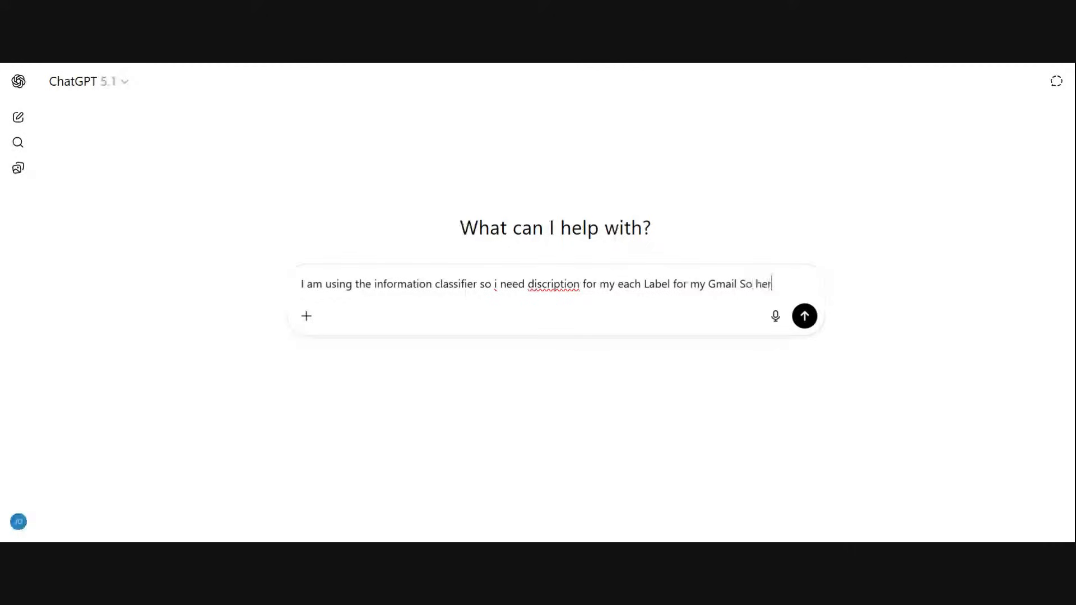
pyautogui.write('e are the labesl')
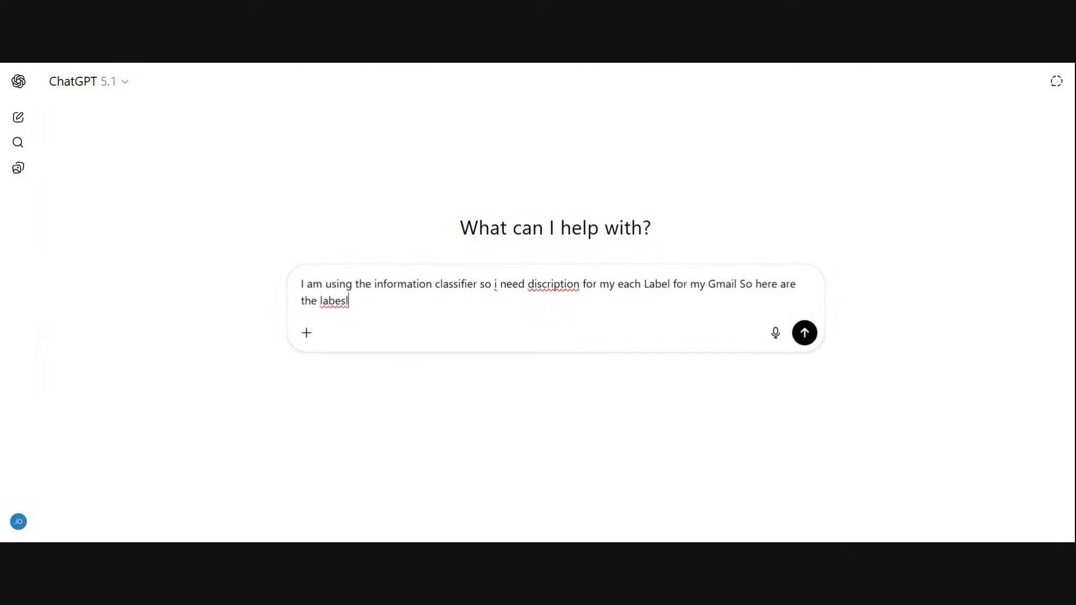
pyautogui.press('BackSpace')
pyautogui.press('BackSpace')
pyautogui.write('ls i')
pyautogui.write(' jav')
pyautogui.press('BackSpace')
pyautogui.press('BackSpace')
pyautogui.press('BackSpace')
pyautogui.write('have.. COnsul')
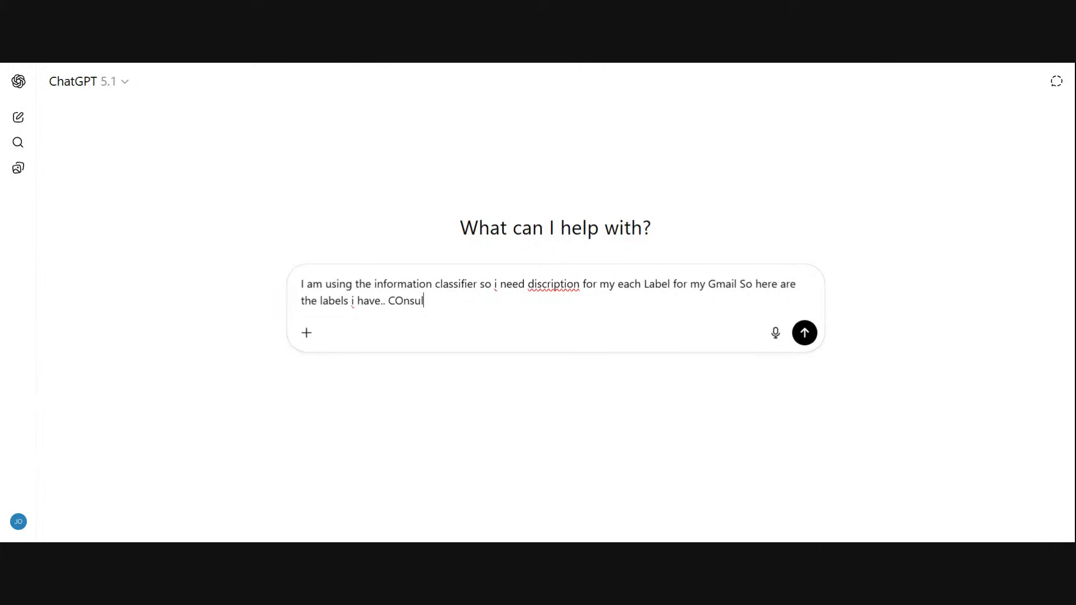
pyautogui.write('tatio')
# Step: List Consultation and General Enquiries as the first two labels in the prompt
pyautogui.press('BackSpace')
pyautogui.press('BackSpace')
pyautogui.press('BackSpace')
pyautogui.press('BackSpace')
pyautogui.write('ation,')
pyautogui.write('General ')
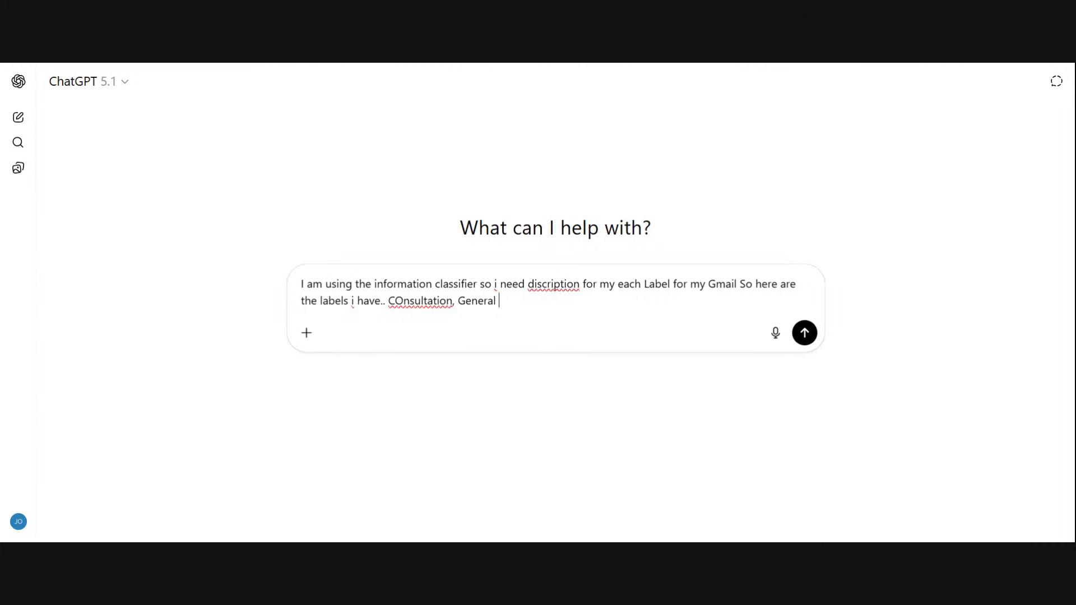
pyautogui.write('Enquiries,')
# Step: Add One on One mentorship, Nexith Academy and support to the label list, and submit the prompt
pyautogui.write('One on One ment')
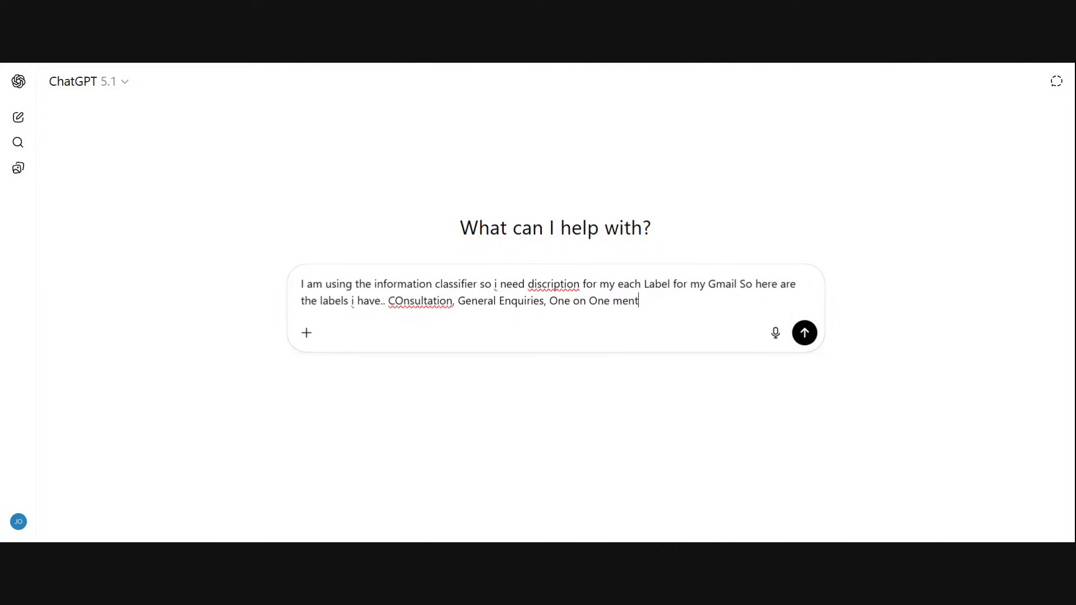
pyautogui.write('orship, Nexith Acdem')
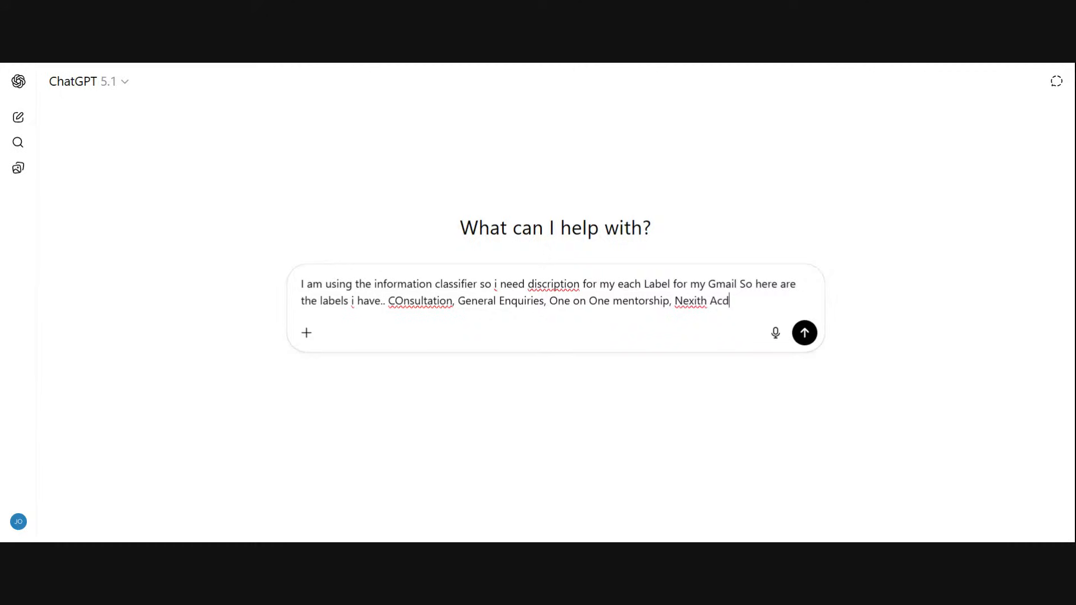
pyautogui.press('BackSpace')
pyautogui.press('BackSpace')
pyautogui.press('BackSpace')
pyautogui.write('ademy')
pyautogui.write(', support')
pyautogui.press('Return')
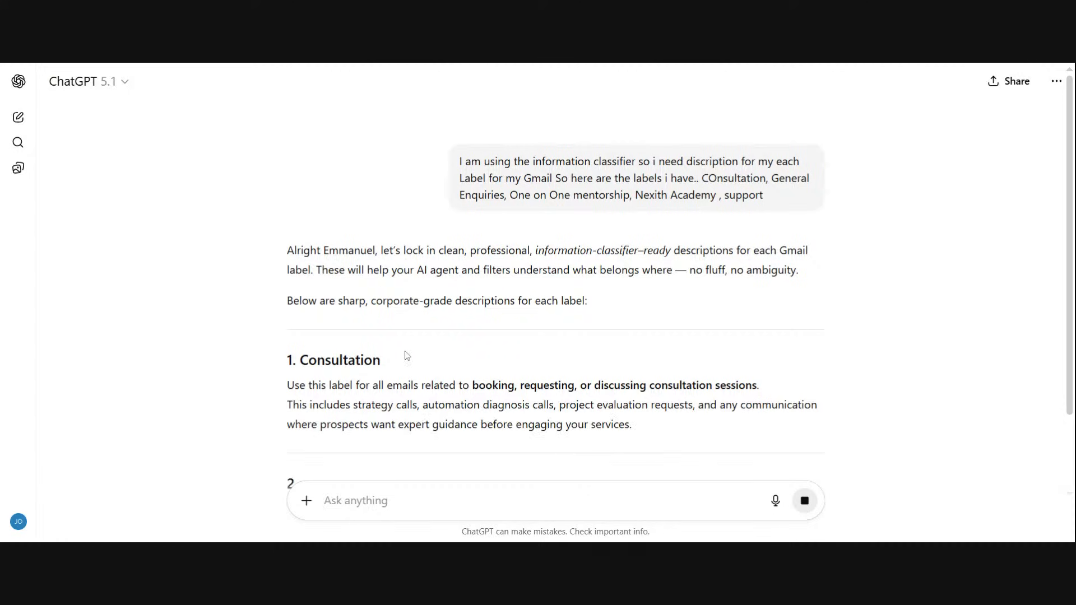
# Step: Copy ChatGPT's Consultation description, switch to n8n, and replace the Consultation category's description with it in expression mode
pyautogui.scroll(-3, 406, 353)
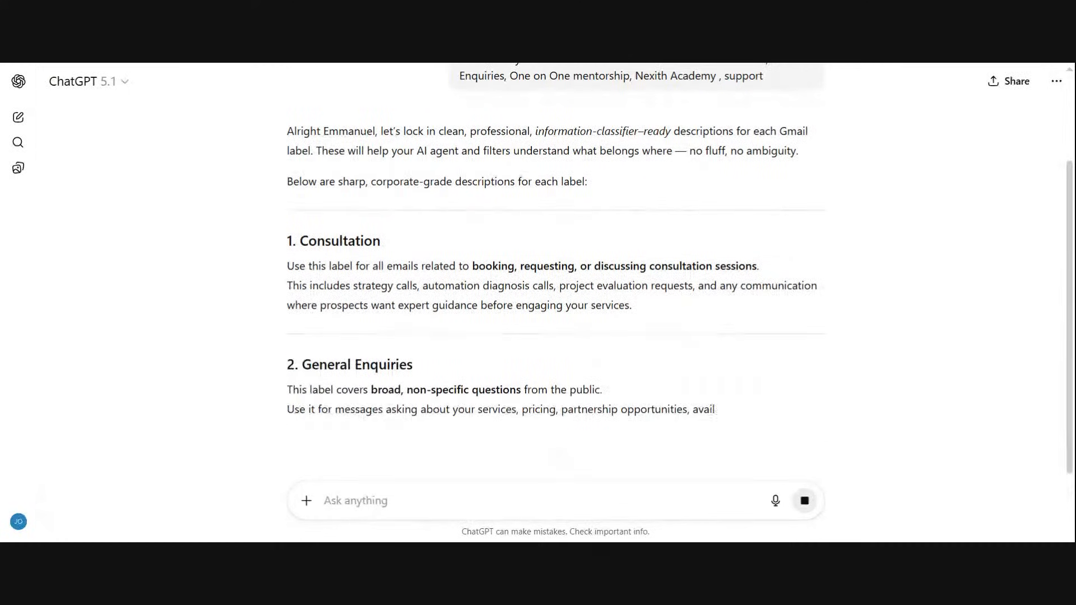
pyautogui.moveTo(287, 266); pyautogui.dragTo(644, 312)
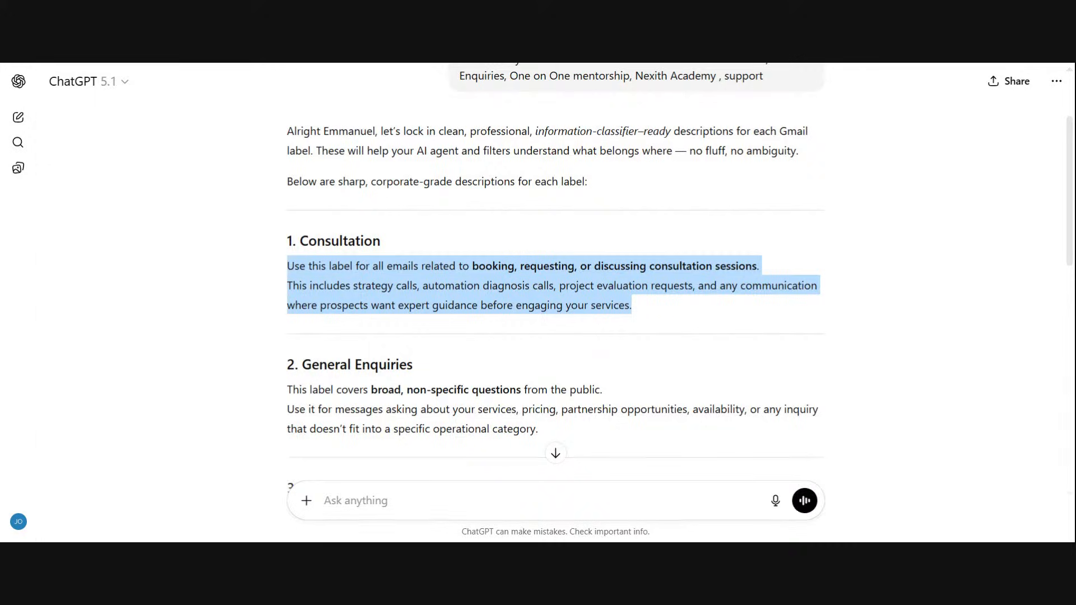
pyautogui.hotkey('ctrl', 'Tab')
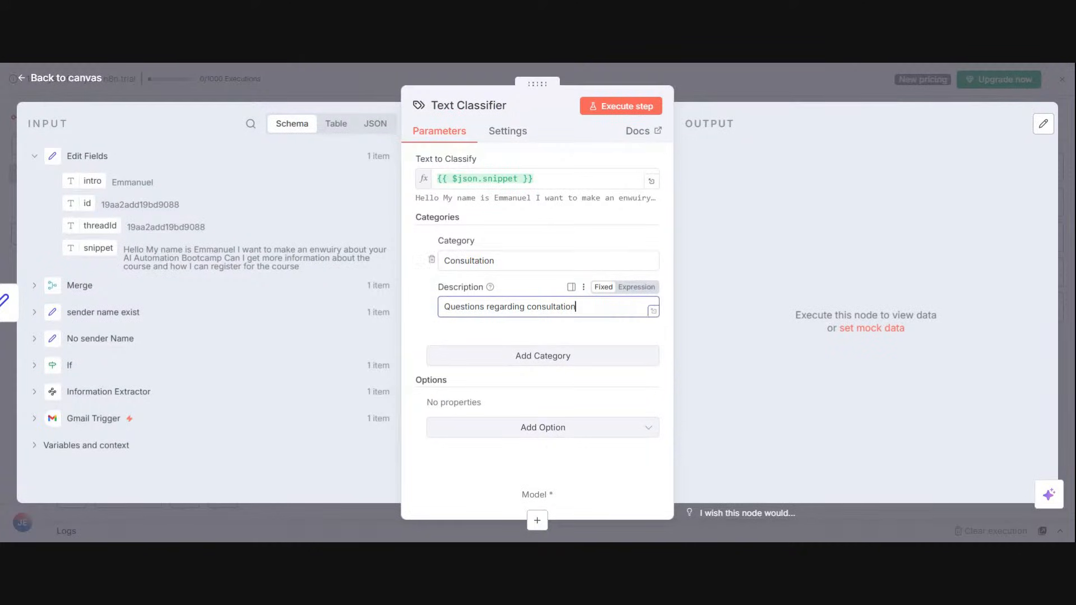
pyautogui.hotkey('ctrl', 'a')
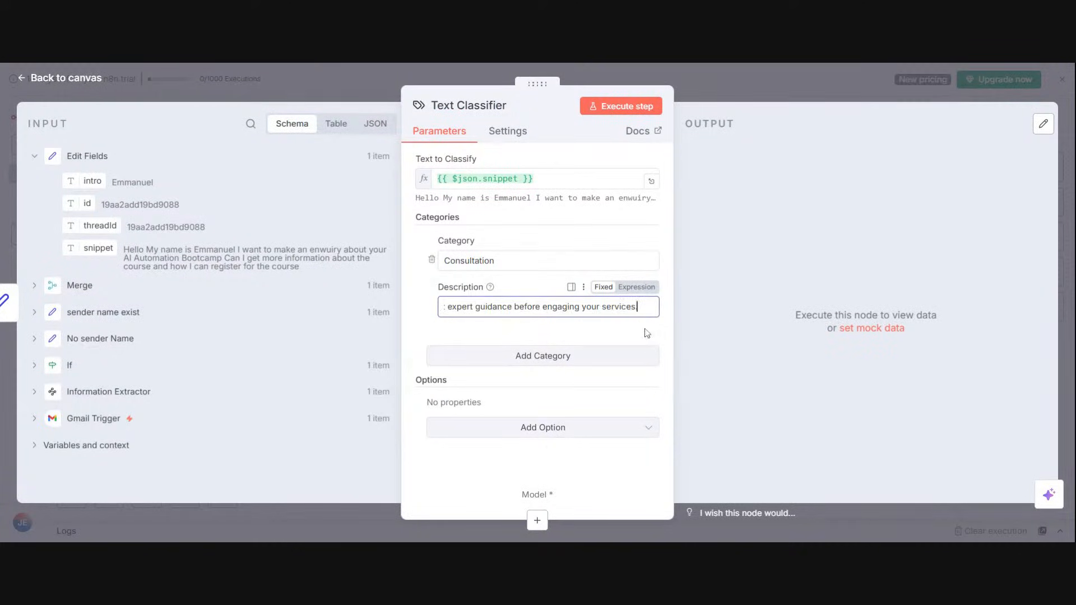
pyautogui.hotkey('ctrl', 'v')
pyautogui.click(637, 287)
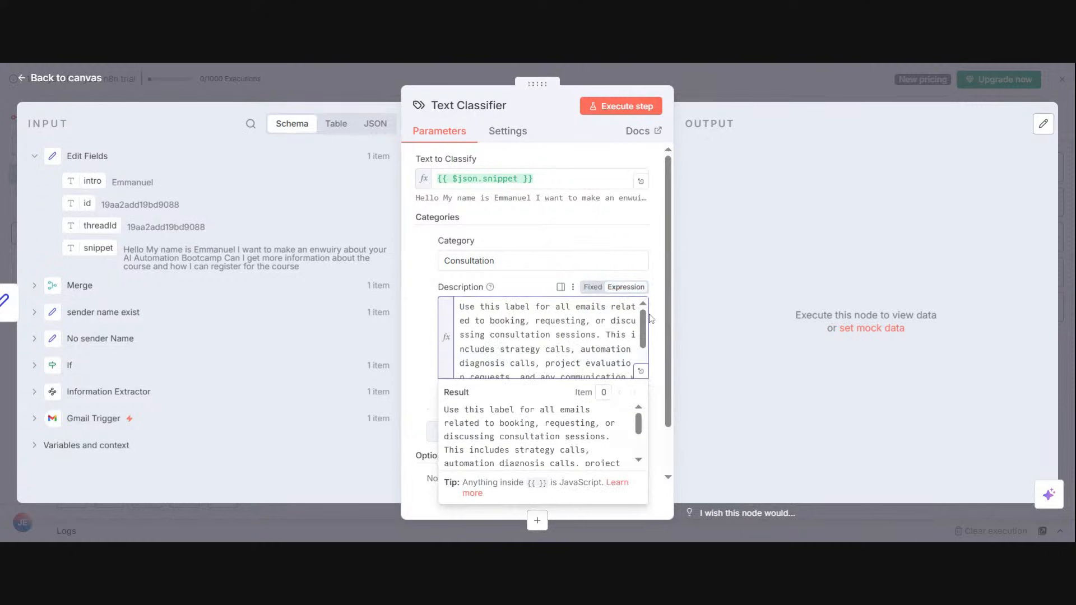
pyautogui.click(660, 347)
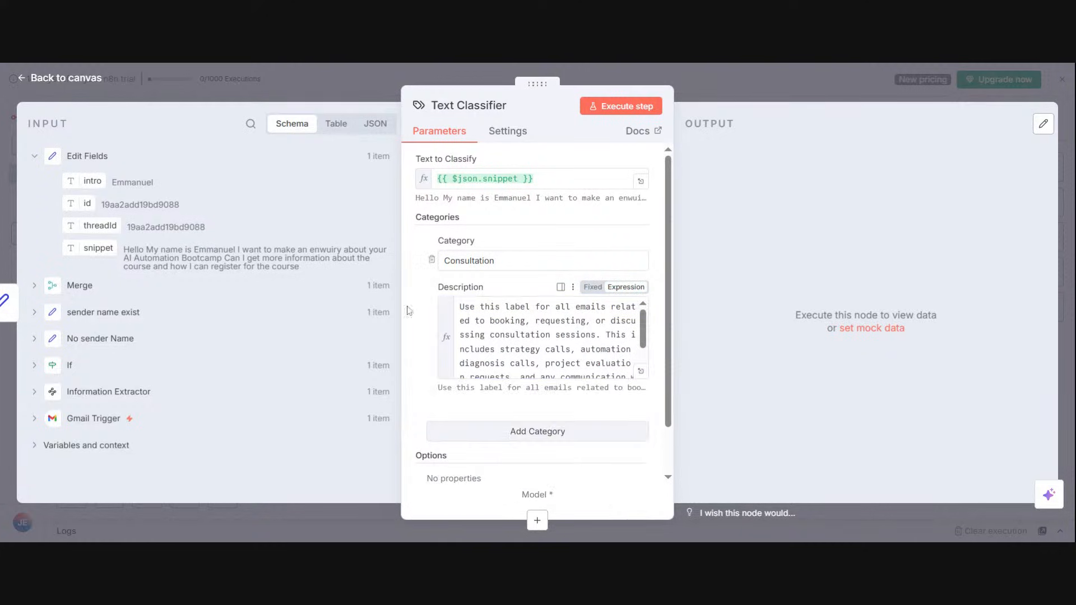
# Step: Add a second category to the Text Classifier and name it General Enquiries
pyautogui.click(565, 442)
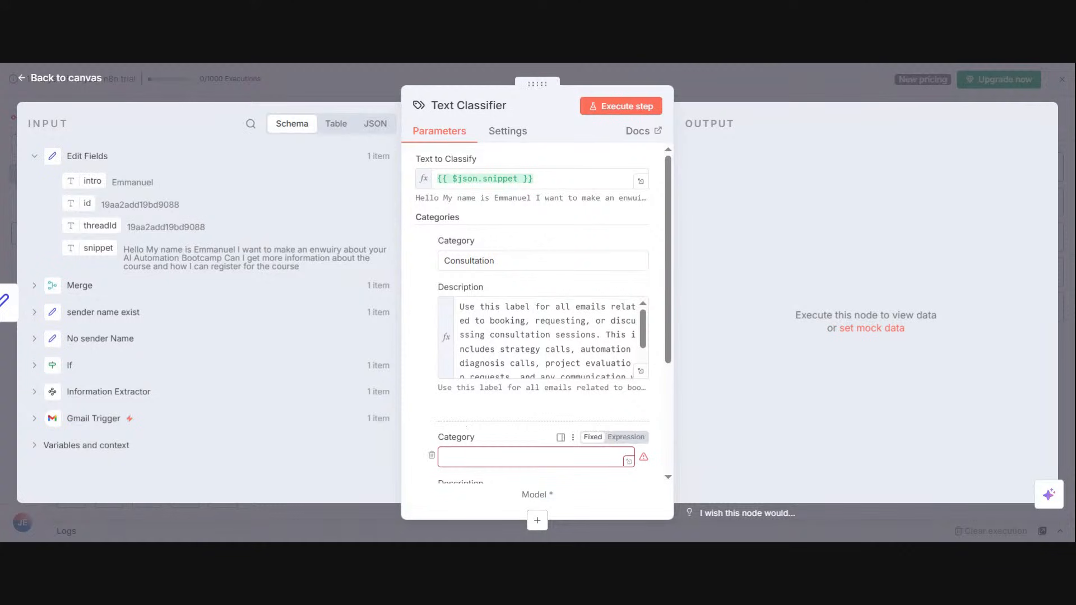
pyautogui.click(532, 457)
pyautogui.write('General Enquiries')
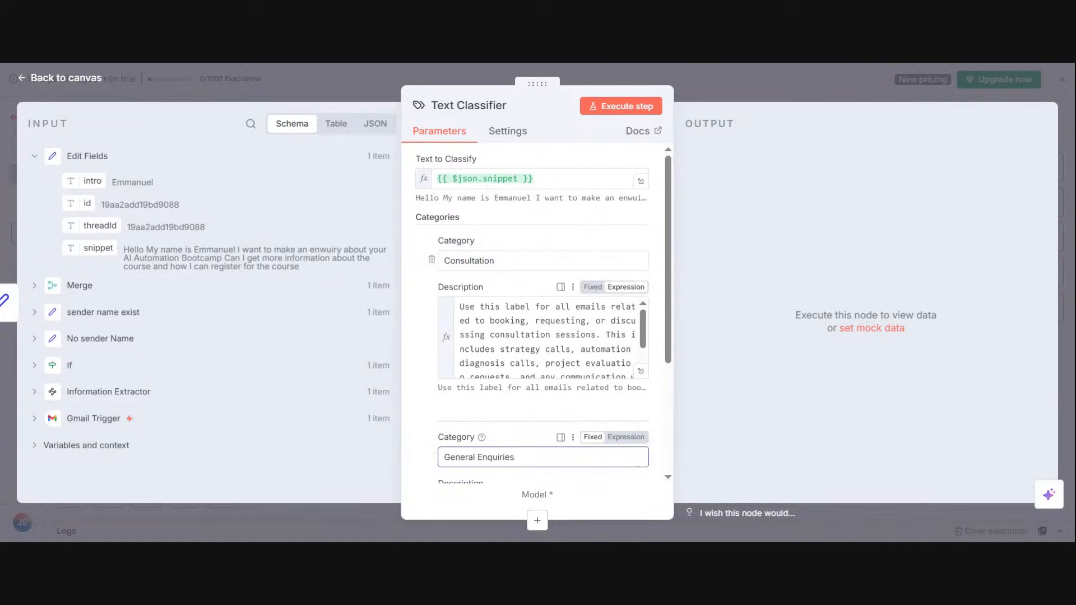
# Step: Fill the General Enquiries description with the matching ChatGPT text and set the field to expression mode
pyautogui.scroll(-2, 541, 375)
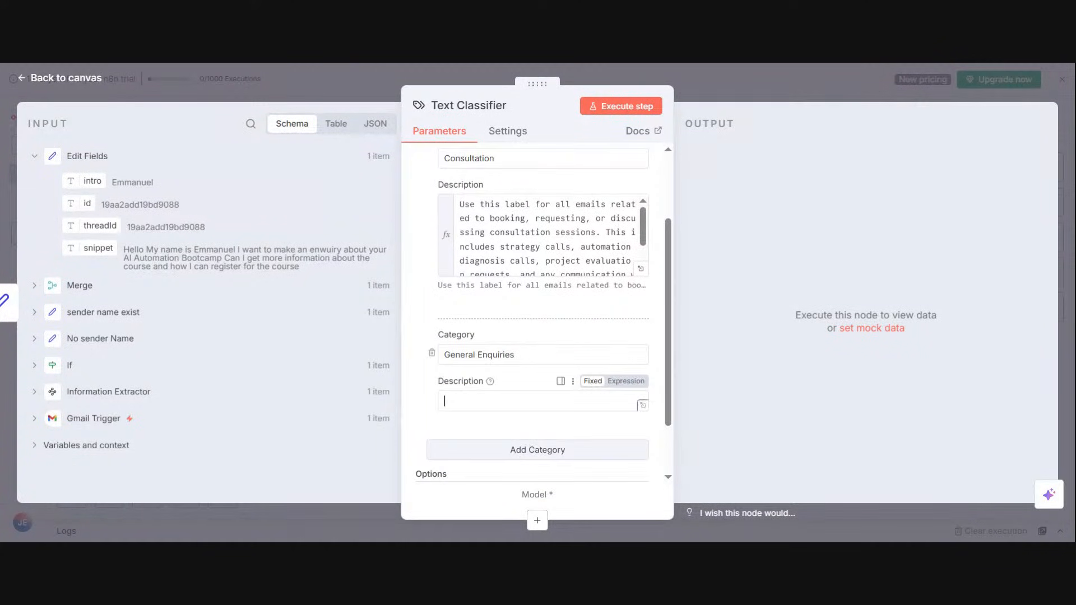
pyautogui.click(443, 401)
pyautogui.hotkey('alt', 'Tab')
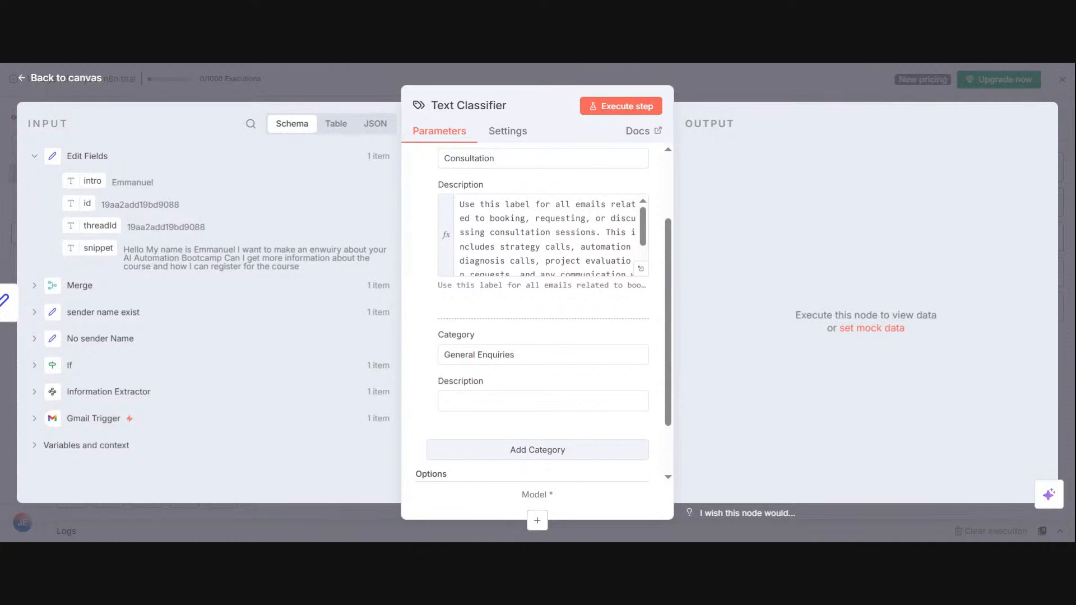
pyautogui.hotkey('alt', 'Tab')
pyautogui.hotkey('ctrl', 'v')
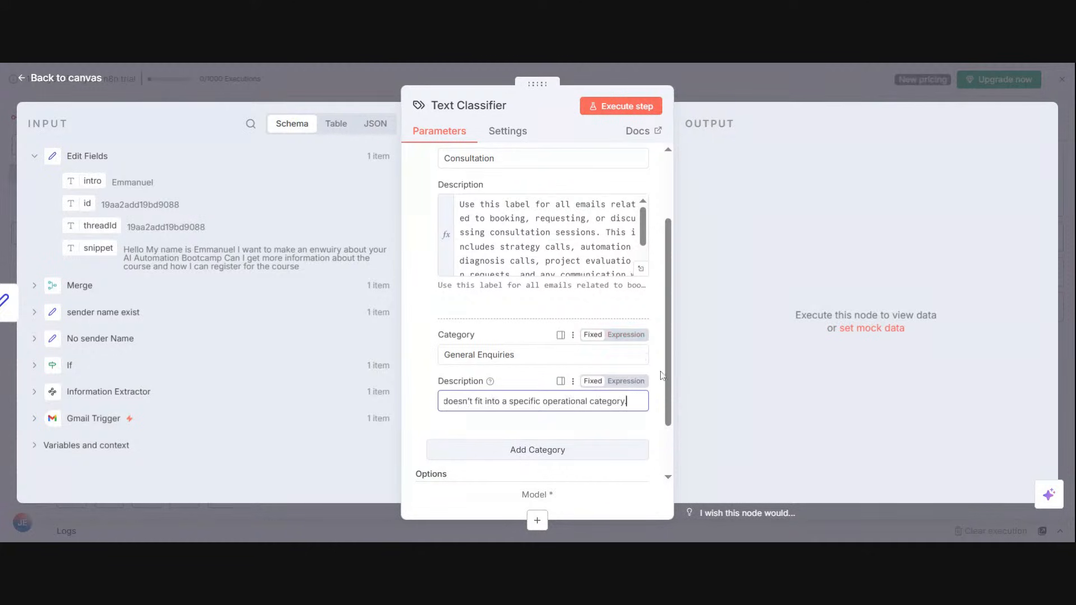
pyautogui.scroll(-2, 664, 370)
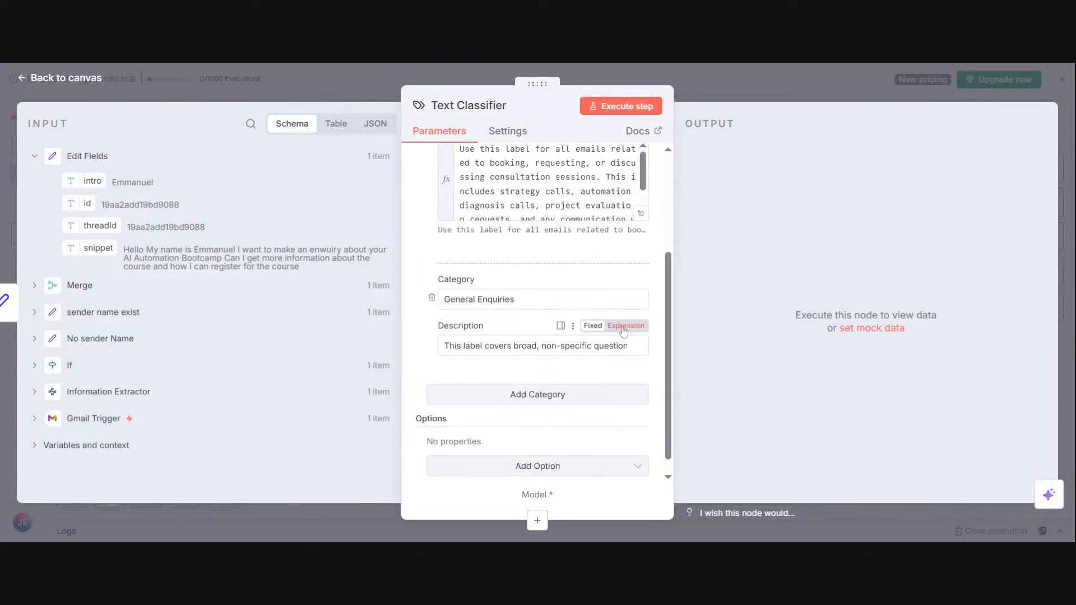
pyautogui.click(624, 327)
pyautogui.click(656, 361)
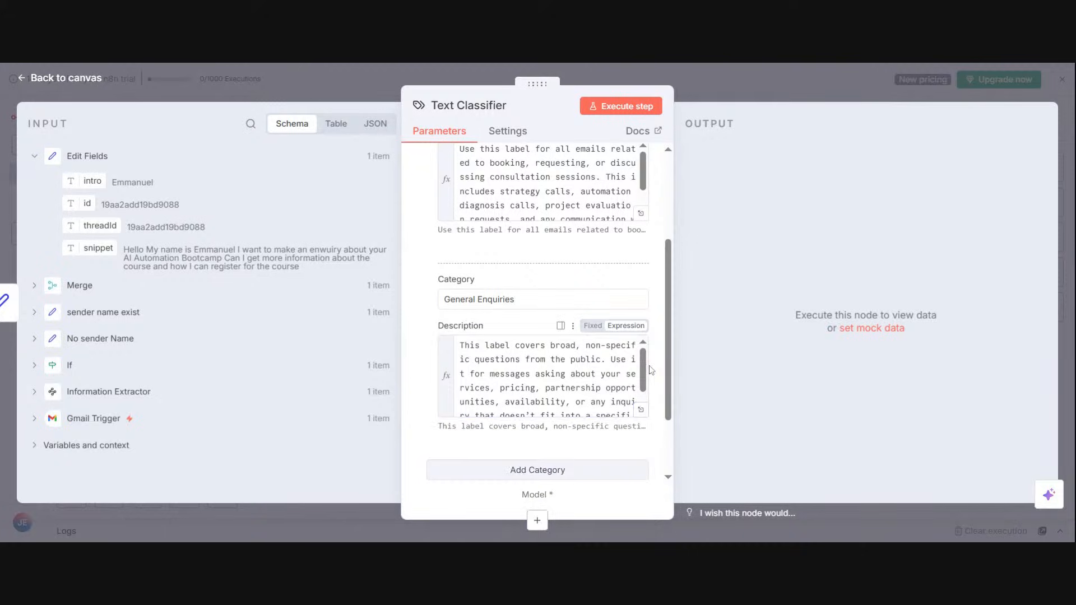
# Step: Add a third category to the Text Classifier and name it One-on-One Mentorship
pyautogui.click(563, 481)
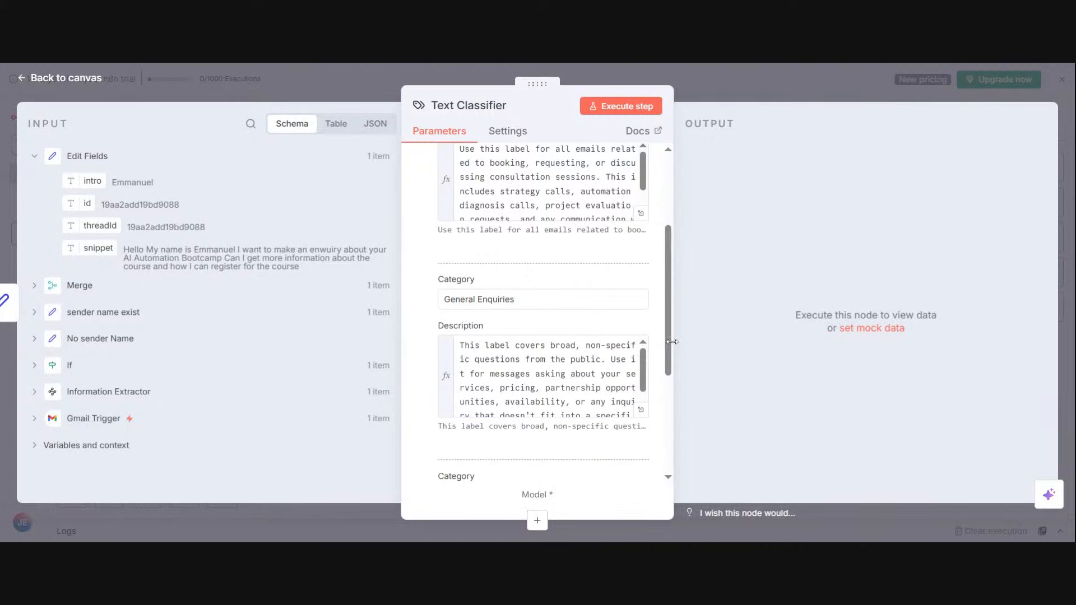
pyautogui.scroll(-3, 667, 358)
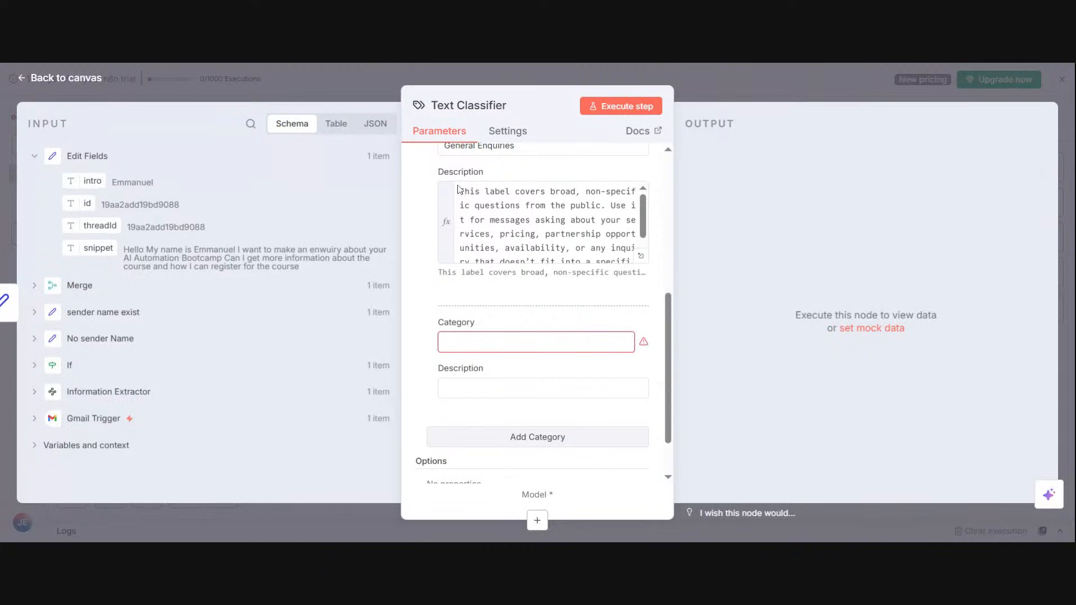
pyautogui.click(527, 342)
pyautogui.write('One-on-One Mentorship')
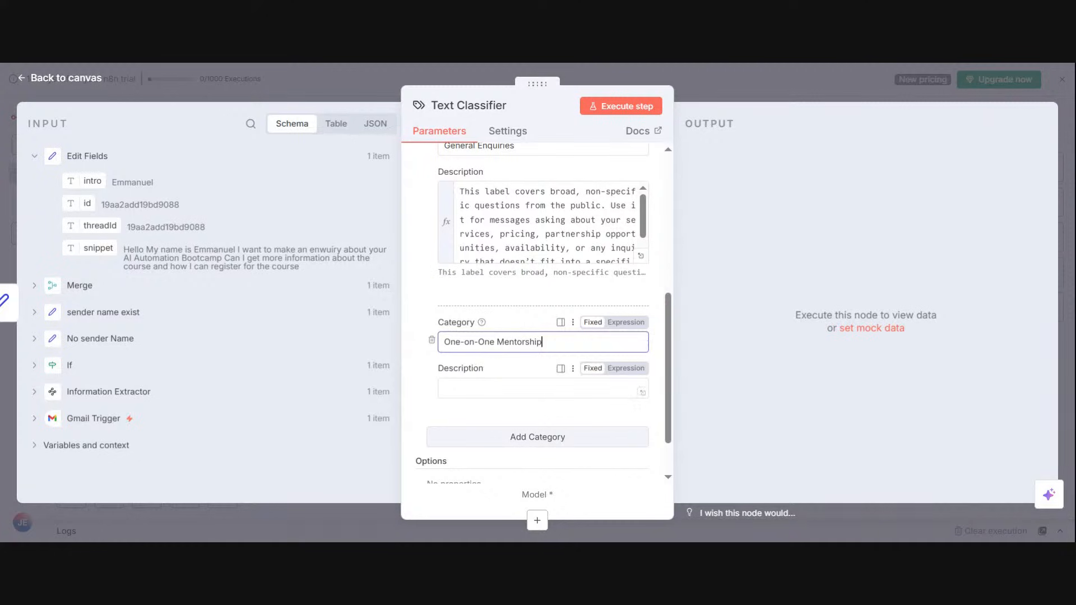
# Step: Paste ChatGPT's mentorship text as the One-on-One Mentorship description and set the field to expression mode
pyautogui.press('Tab')
pyautogui.click(760, 66)
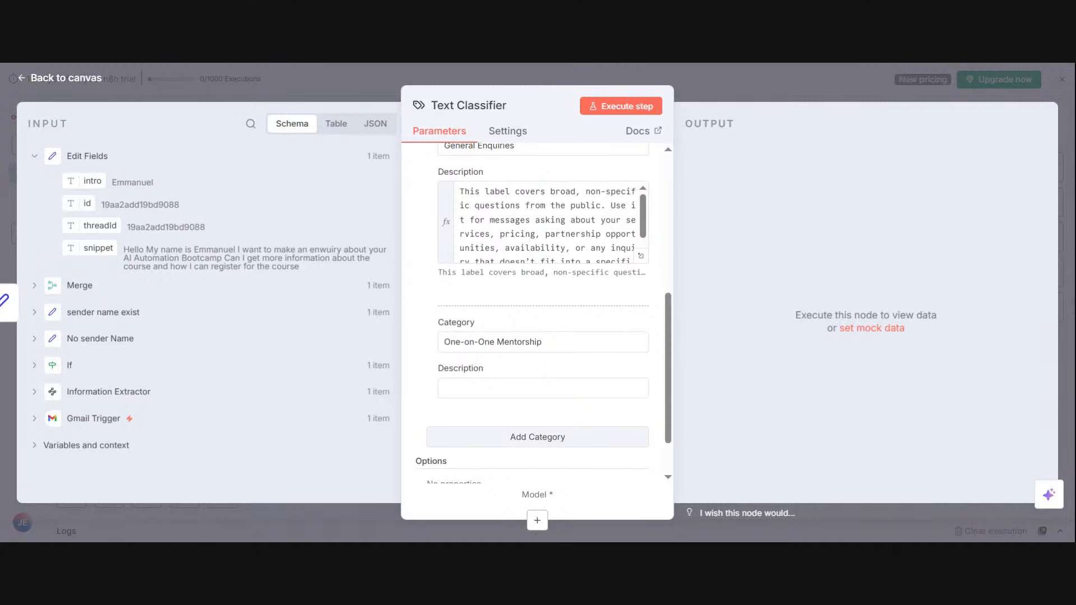
pyautogui.click(444, 387)
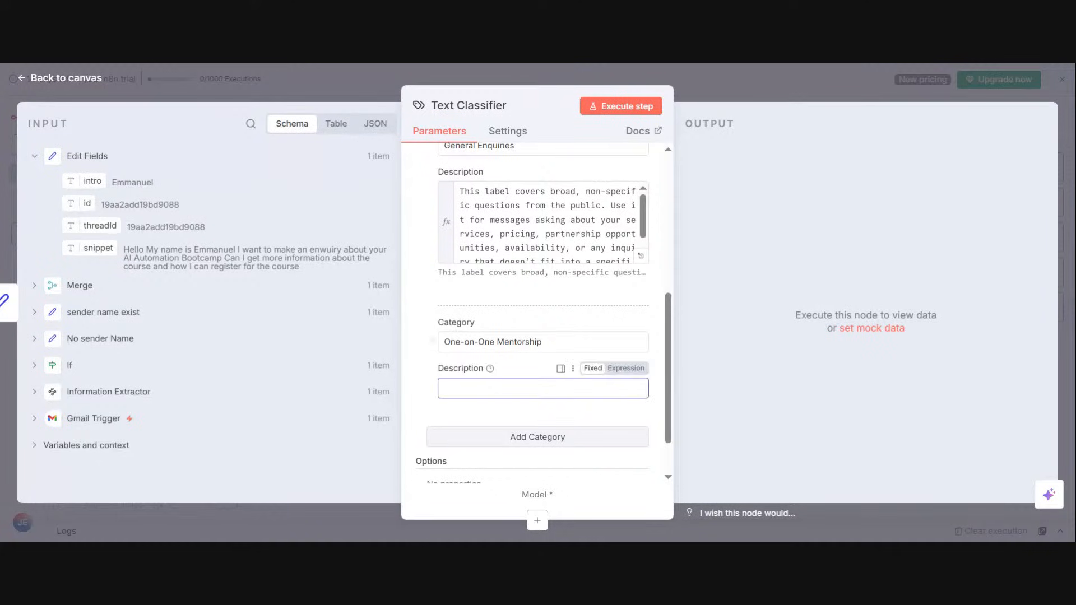
pyautogui.hotkey('ctrl', 'v')
pyautogui.click(626, 368)
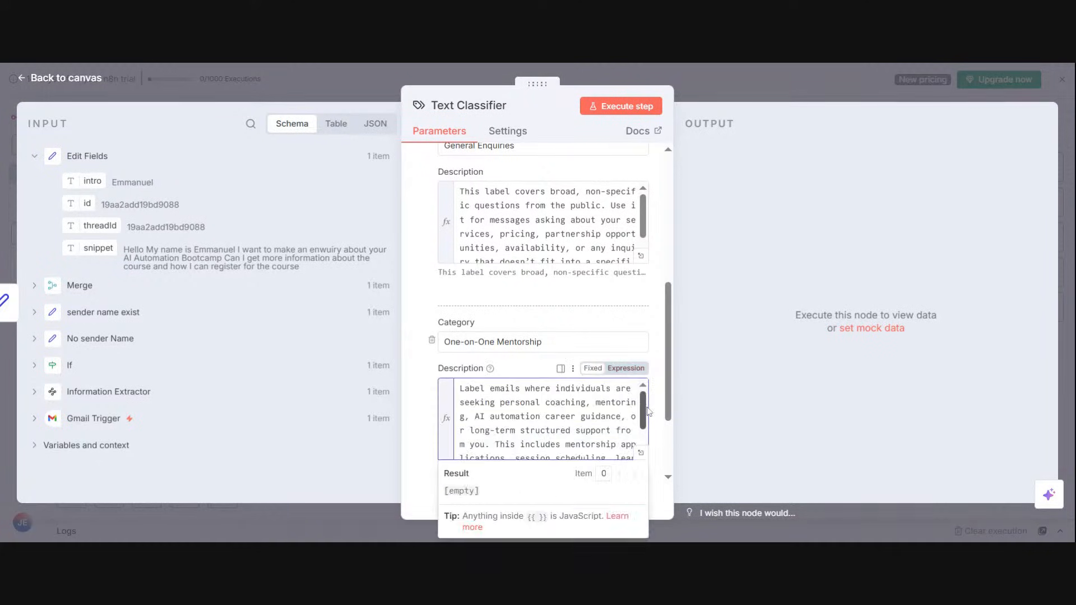
pyautogui.click(658, 412)
# Step: Add a Nexith Academy category with its ChatGPT description and set the description to expression mode
pyautogui.scroll(-3, 657, 412)
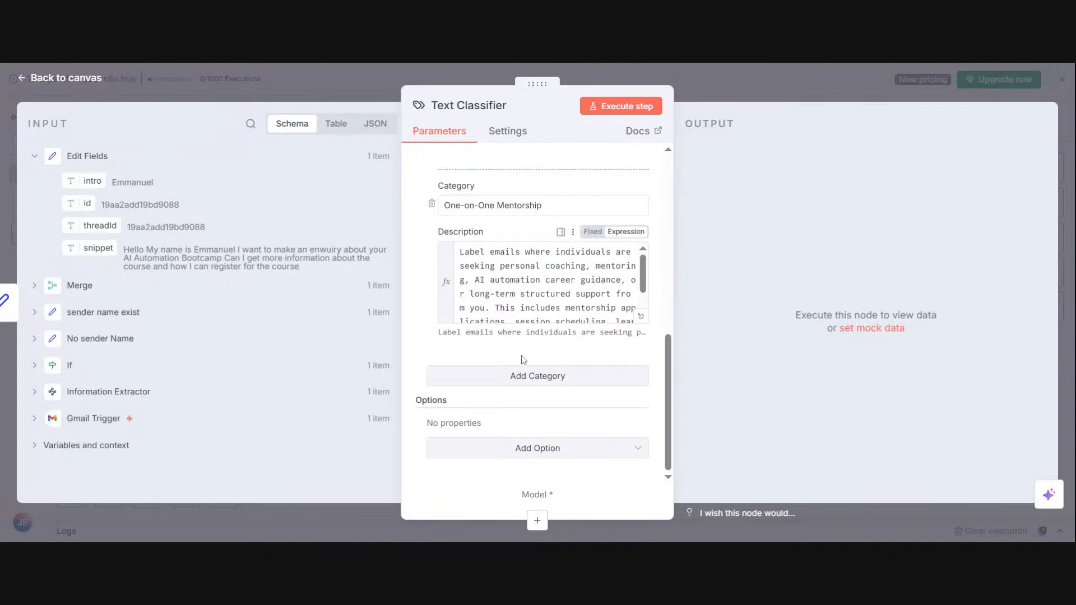
pyautogui.click(520, 375)
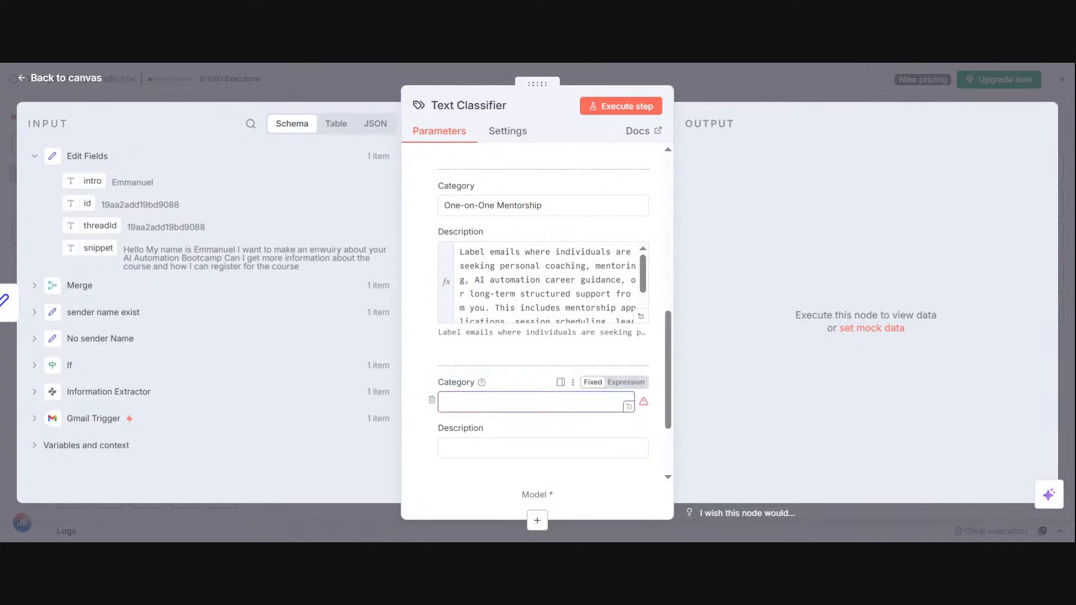
pyautogui.write('Nexith Academy')
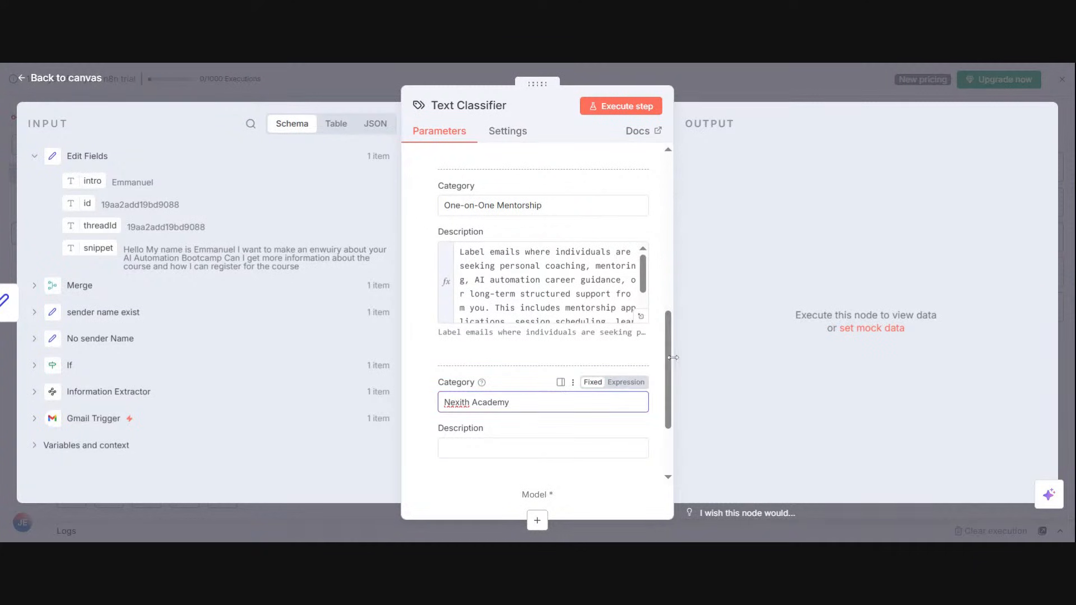
pyautogui.scroll(-3, 664, 370)
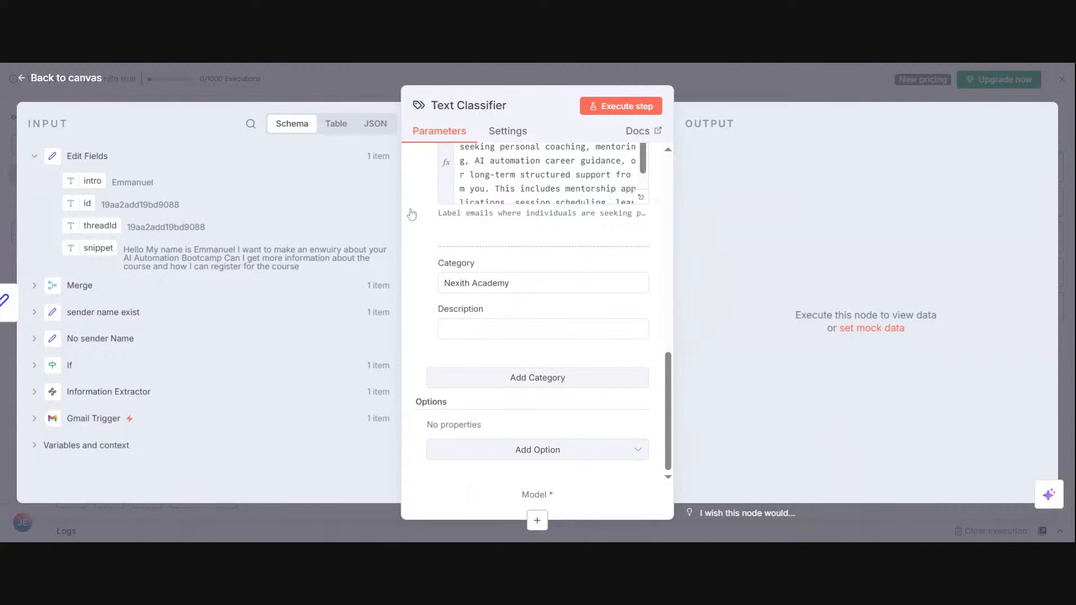
pyautogui.click(487, 328)
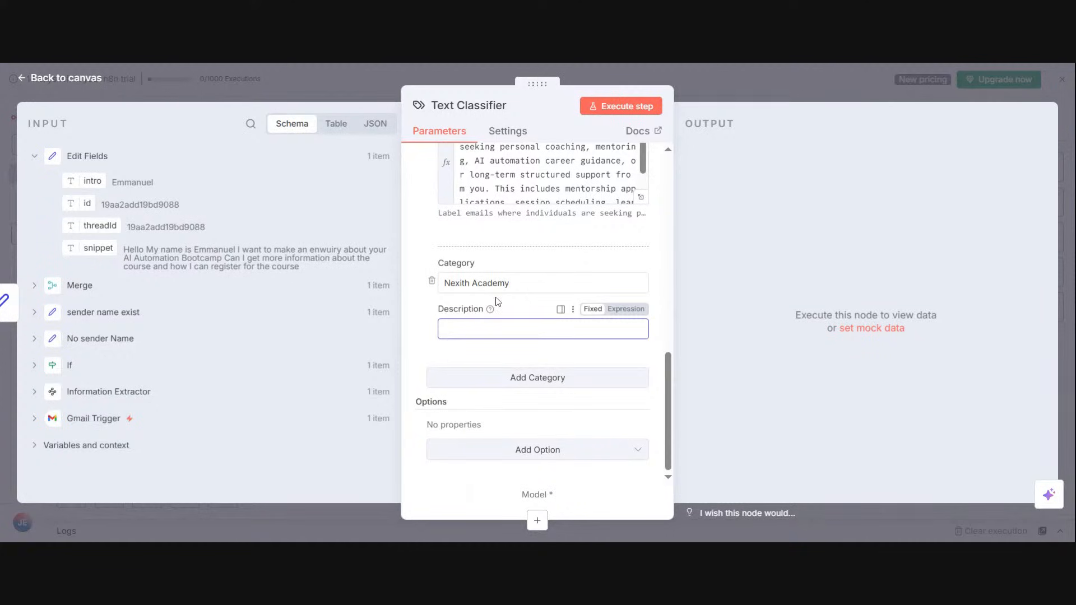
pyautogui.hotkey('ctrl', 'v')
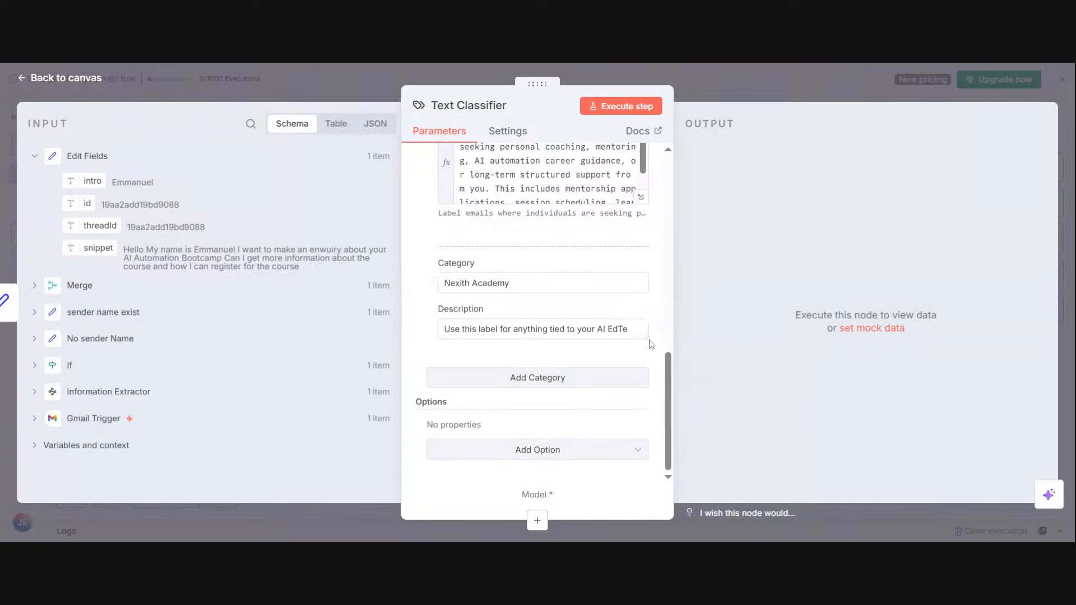
pyautogui.click(641, 317)
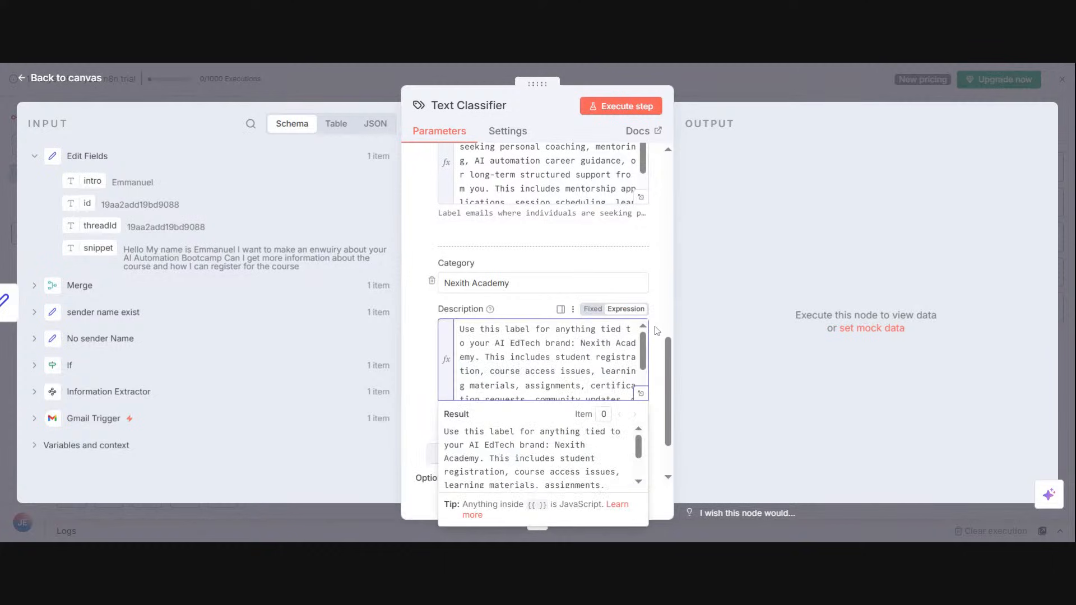
# Step: Add a fifth category to the Text Classifier and name it Support
pyautogui.scroll(-2, 670, 361)
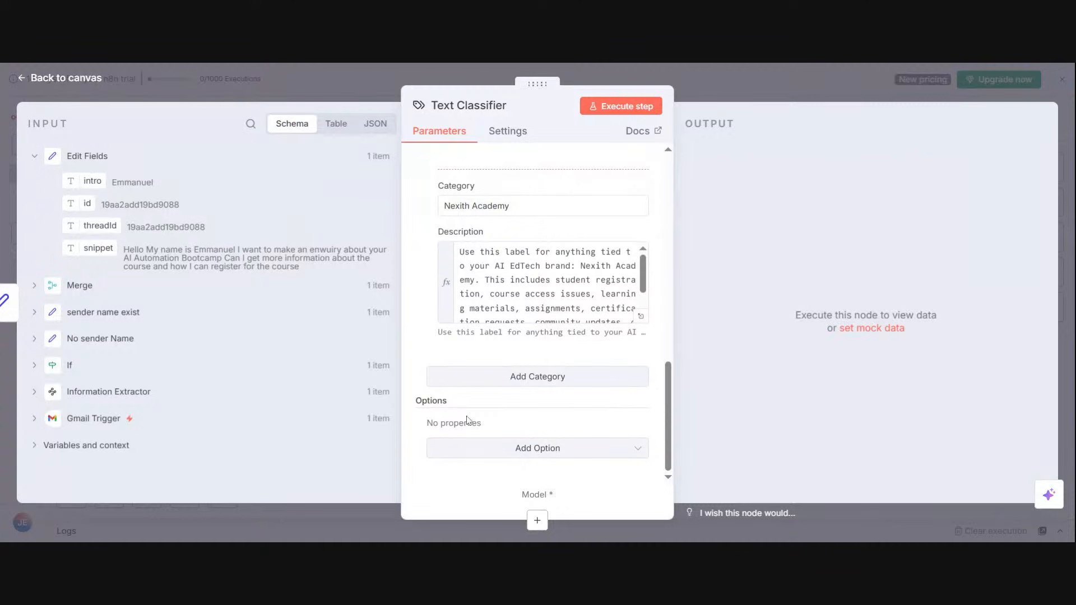
pyautogui.click(488, 376)
pyautogui.click(479, 402)
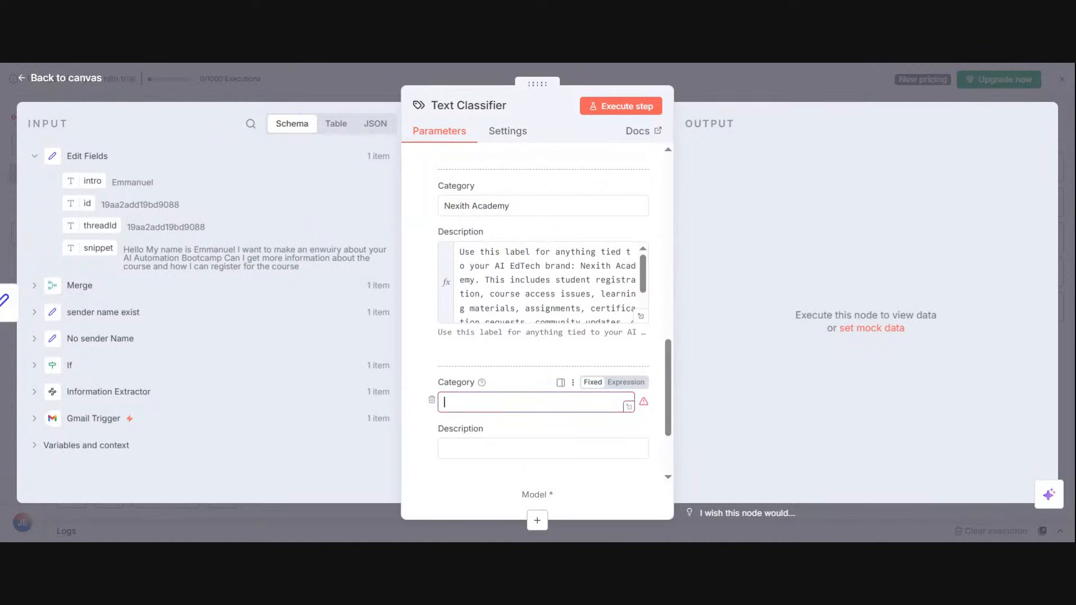
pyautogui.write('Support')
pyautogui.press('Tab')
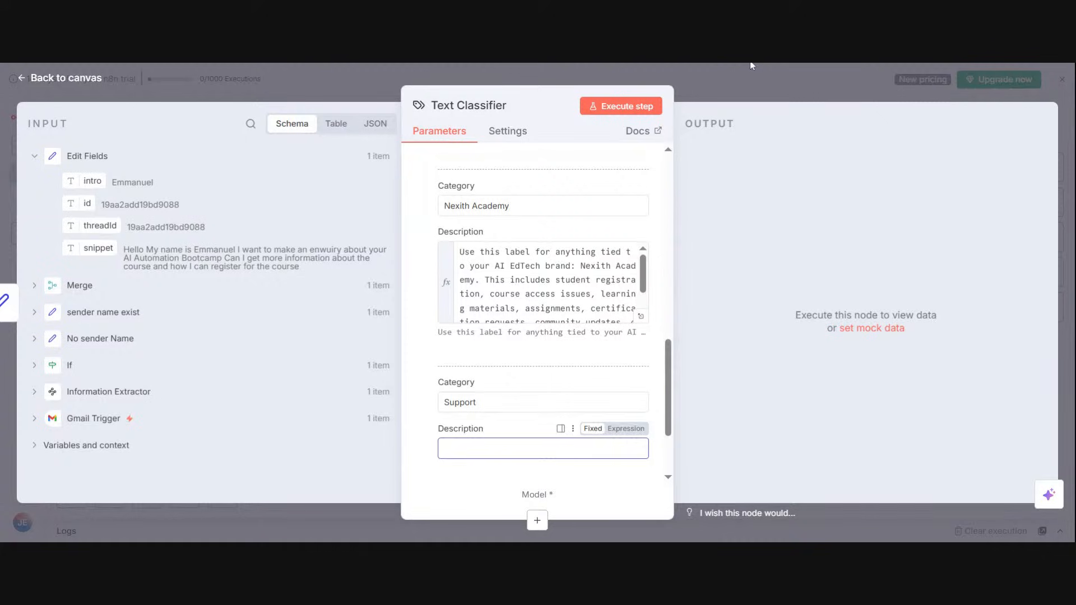
# Step: Paste ChatGPT's technical-issues text as the Support category description and set the field to expression mode
pyautogui.click(751, 64)
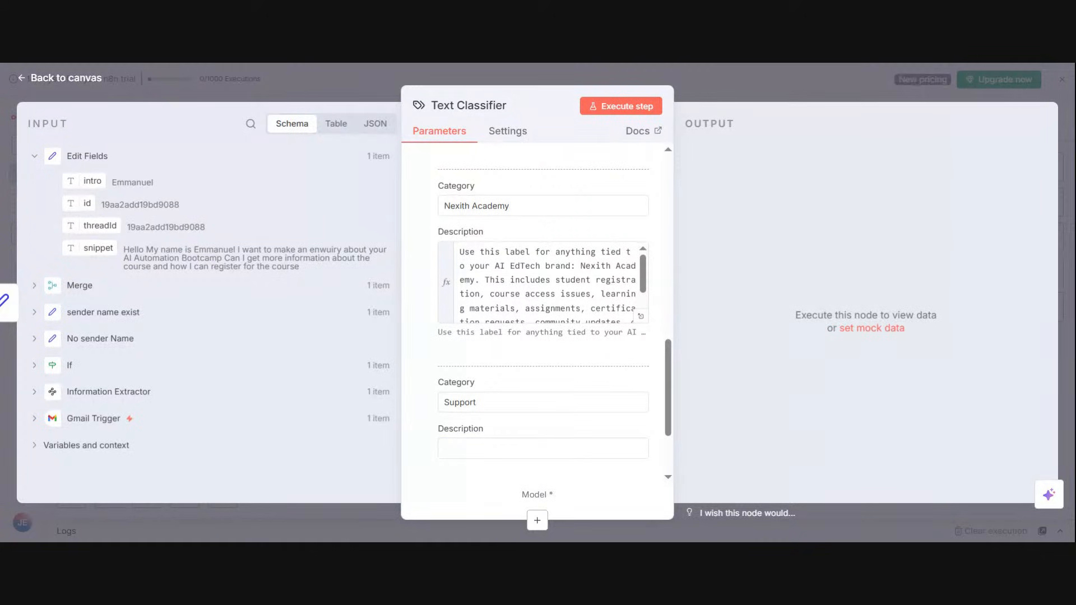
pyautogui.click(488, 452)
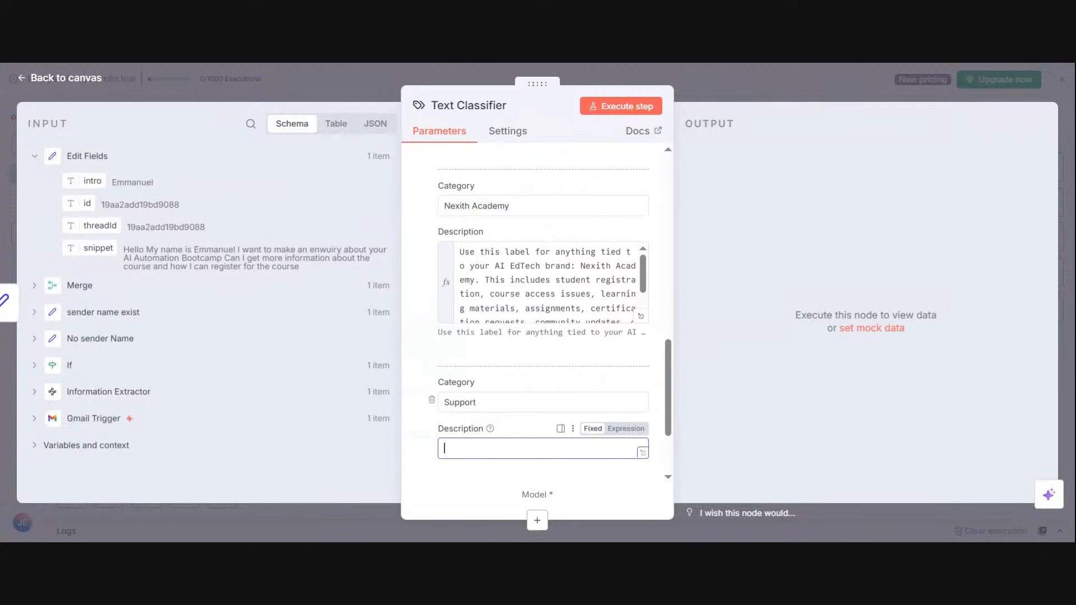
pyautogui.hotkey('ctrl', 'v')
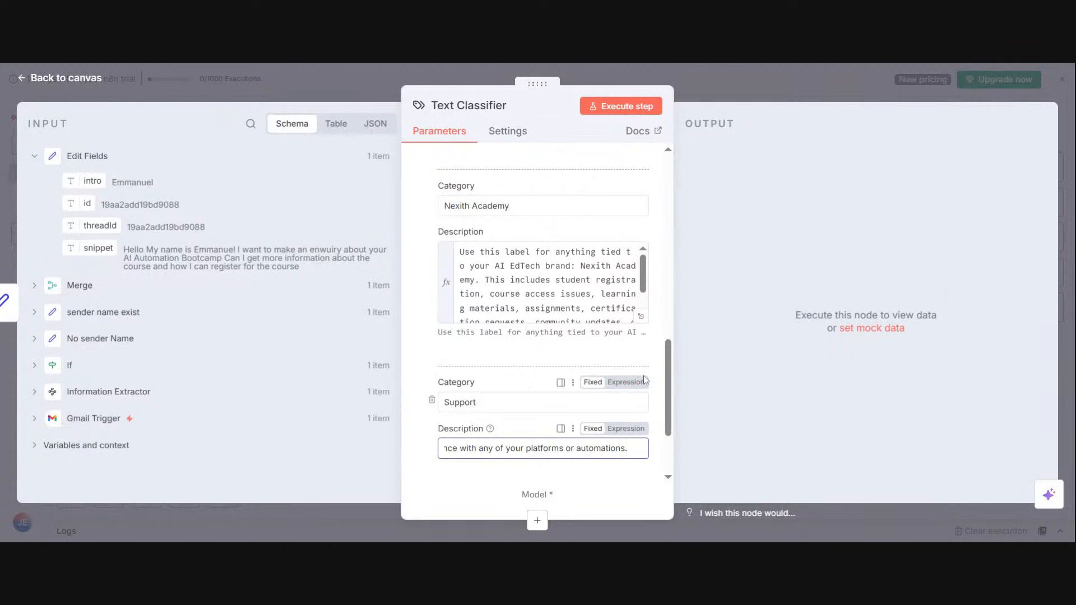
pyautogui.click(614, 429)
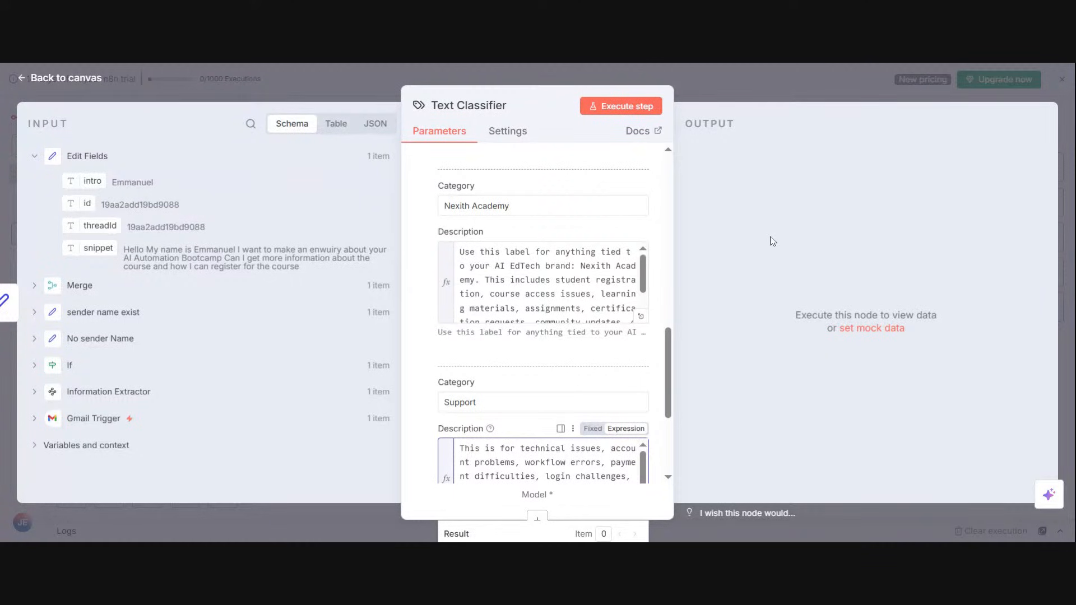
pyautogui.scroll(-2, 643, 476)
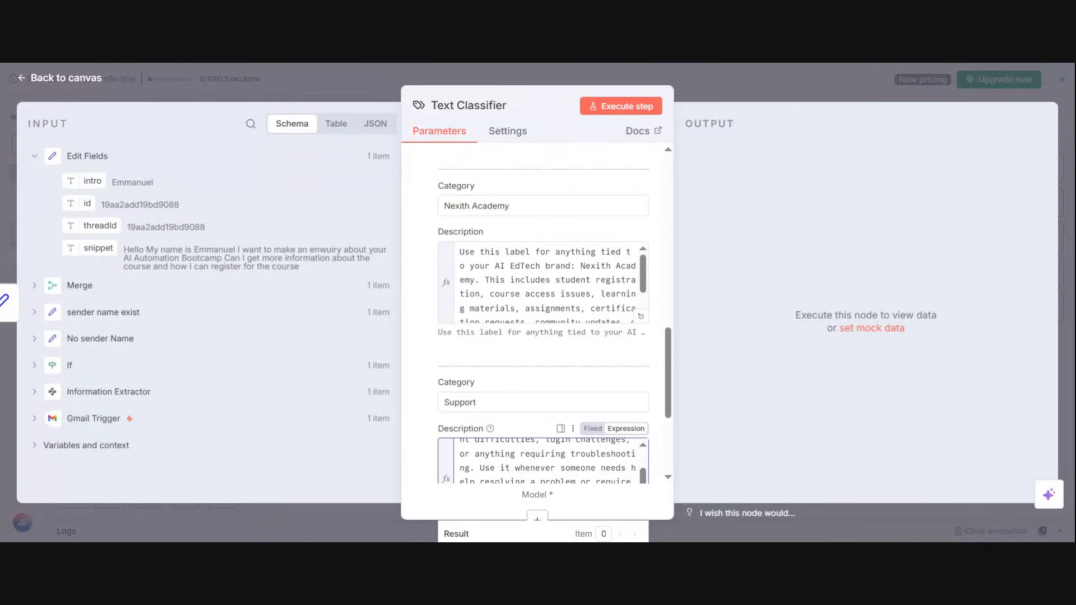
pyautogui.scroll(-3, 664, 491)
pyautogui.click(645, 490)
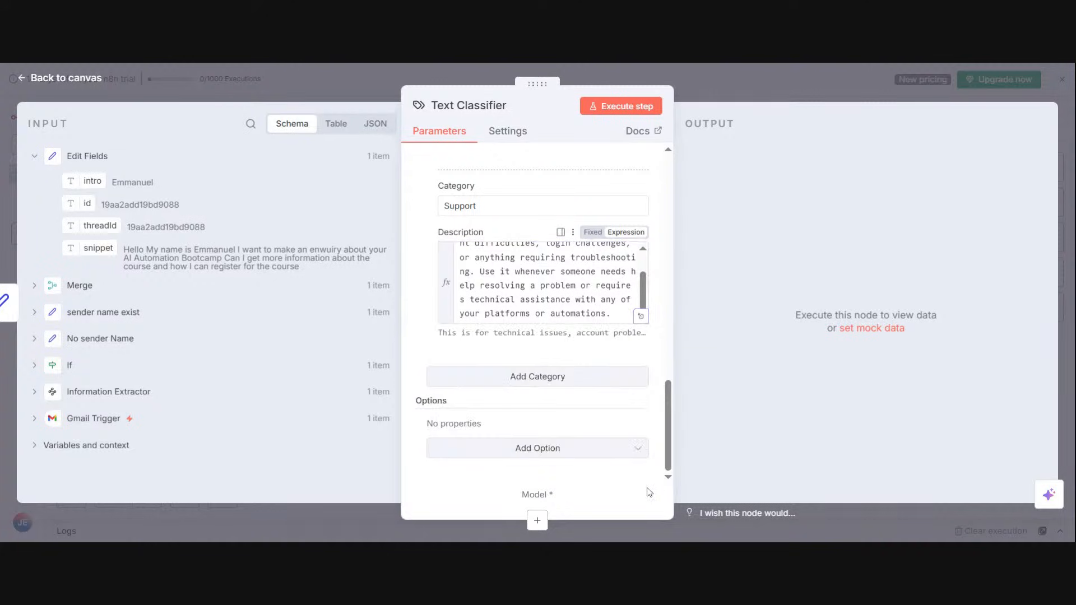
# Step: Add the System Prompt Template option to the Text Classifier with its default prompt, and return to the canvas
pyautogui.click(571, 449)
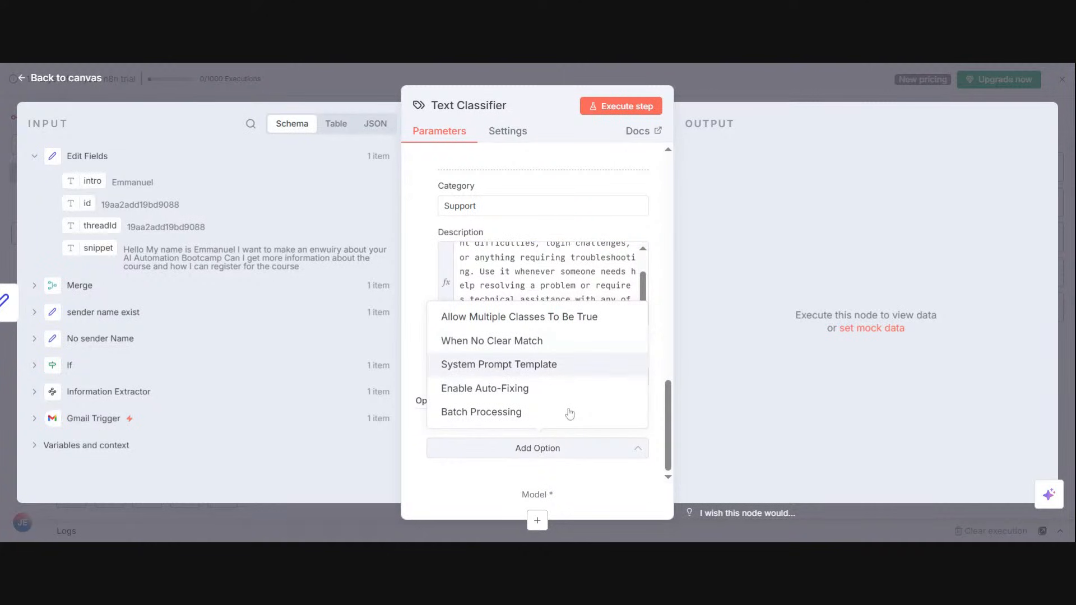
pyautogui.click(499, 364)
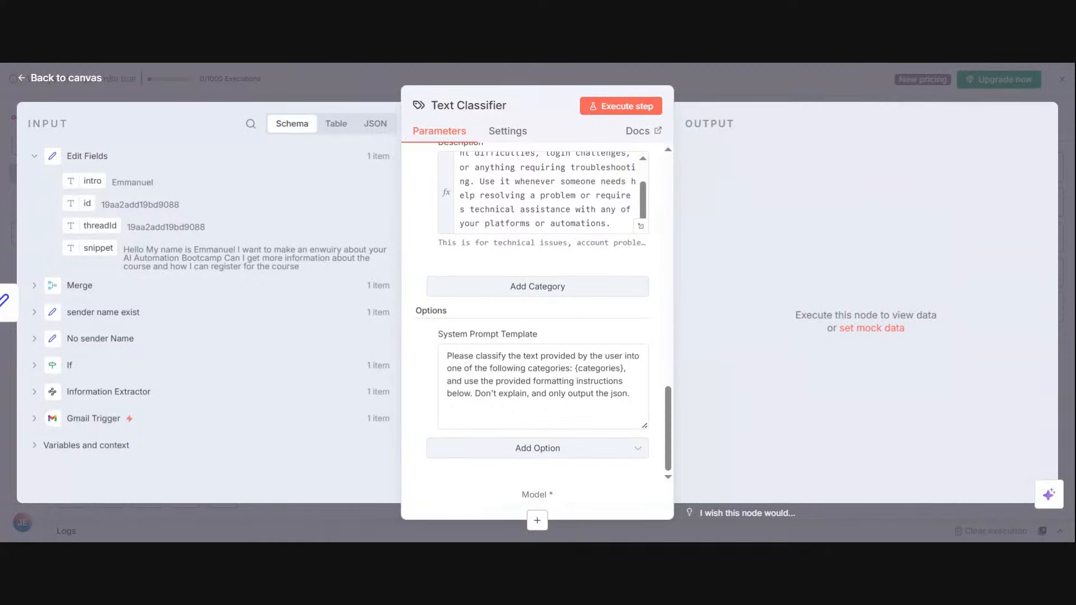
pyautogui.click(749, 86)
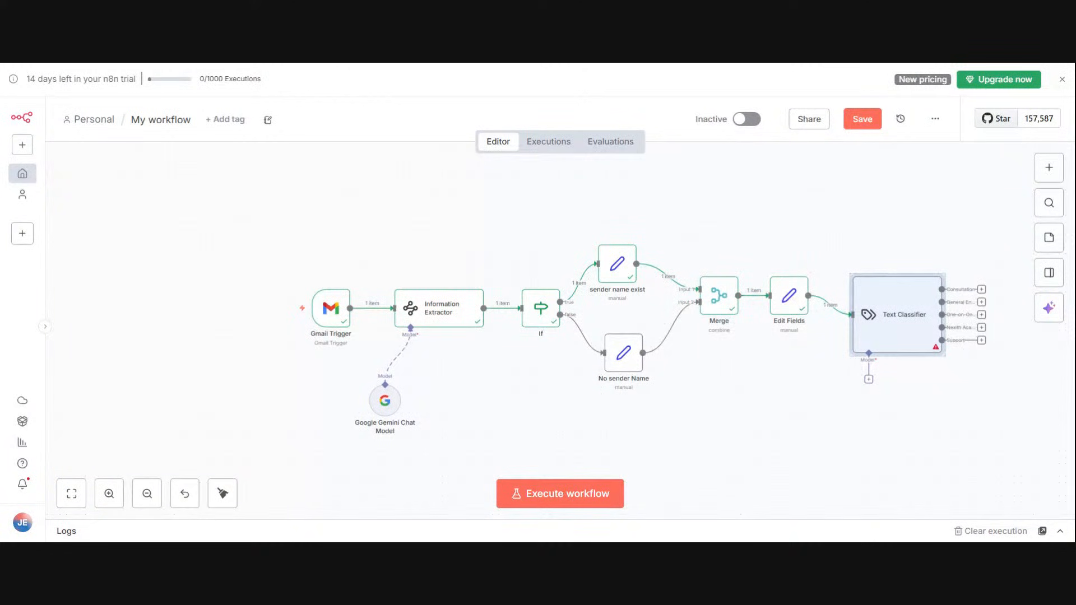
pyautogui.click(942, 242)
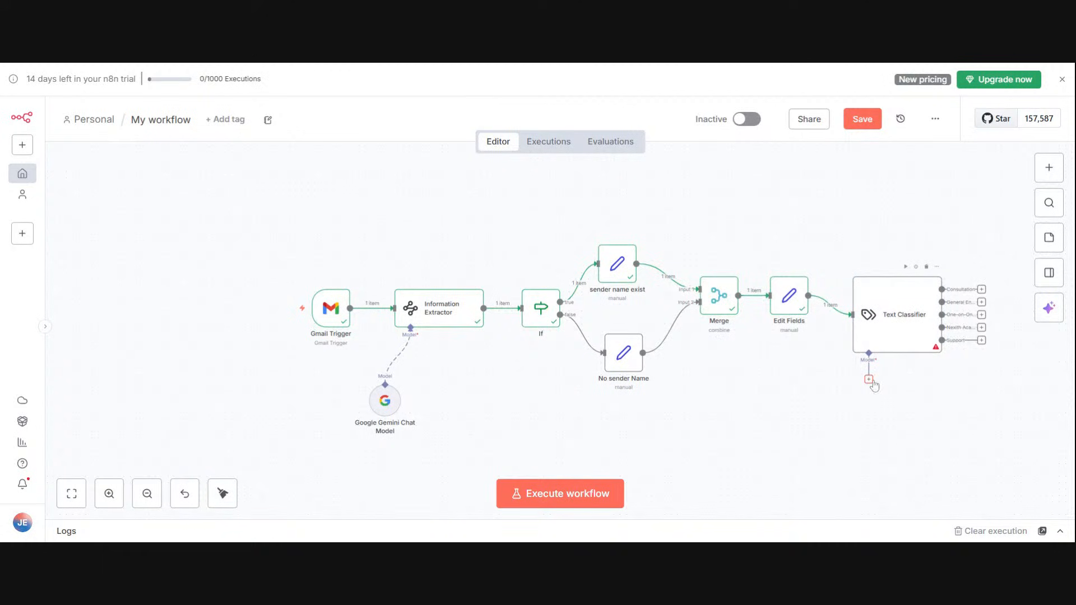
# Step: Attach a Google Gemini Chat Model to the Text Classifier and place it below the classifier node
pyautogui.click(870, 382)
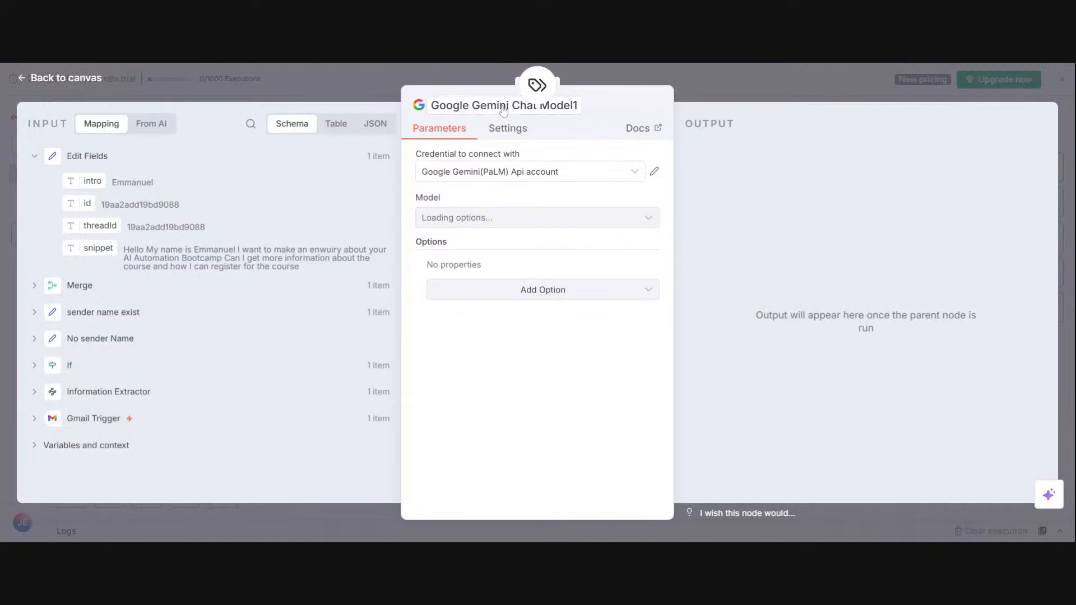
pyautogui.click(690, 78)
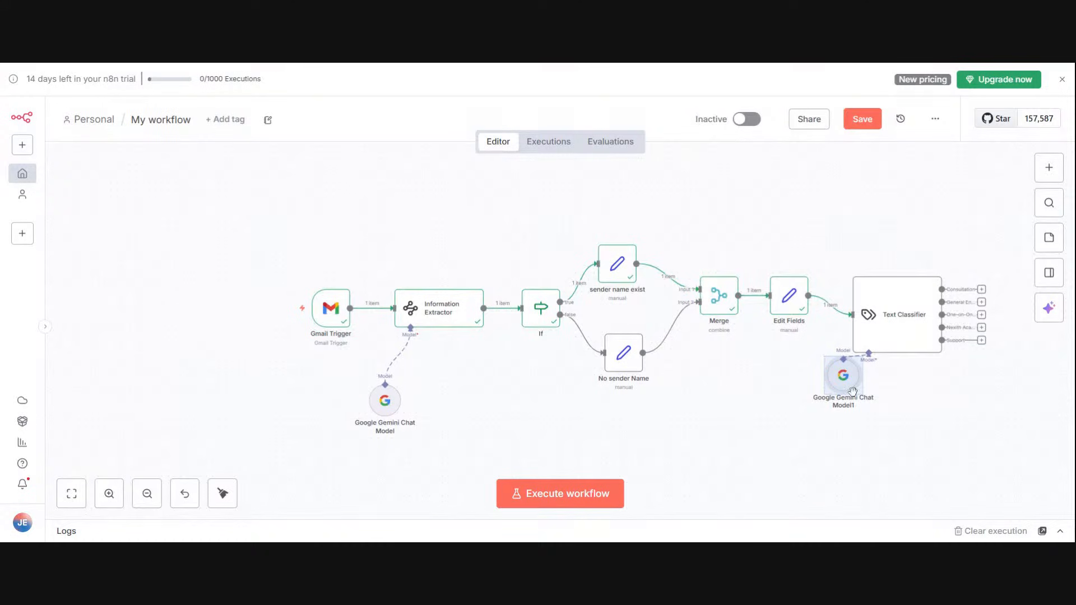
pyautogui.moveTo(853, 392); pyautogui.dragTo(906, 456)
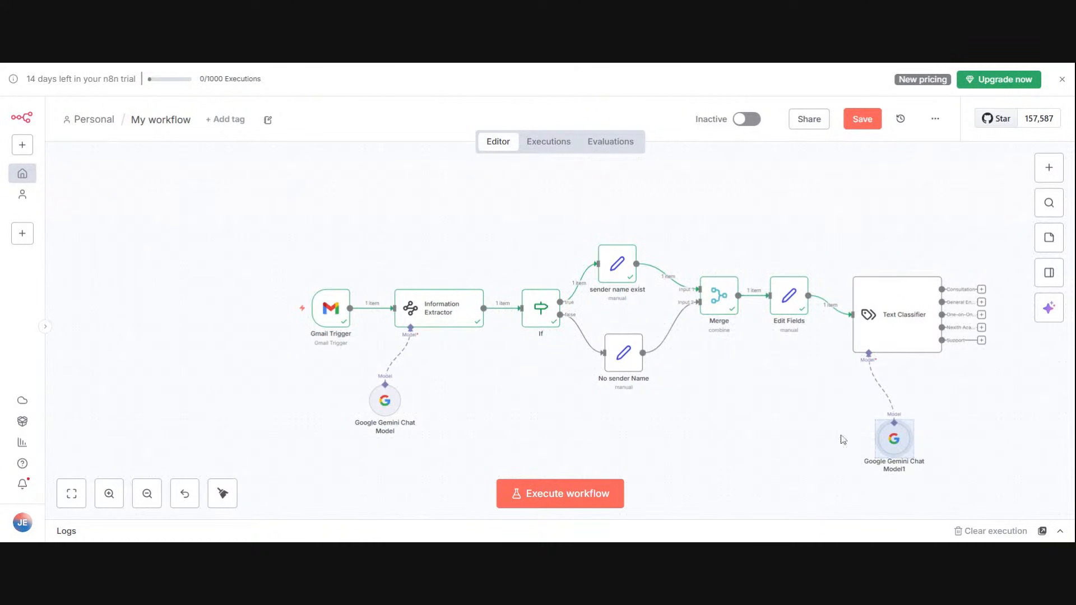
# Step: Run the Text Classifier node on the canvas to classify the sample email
pyautogui.click(83, 485)
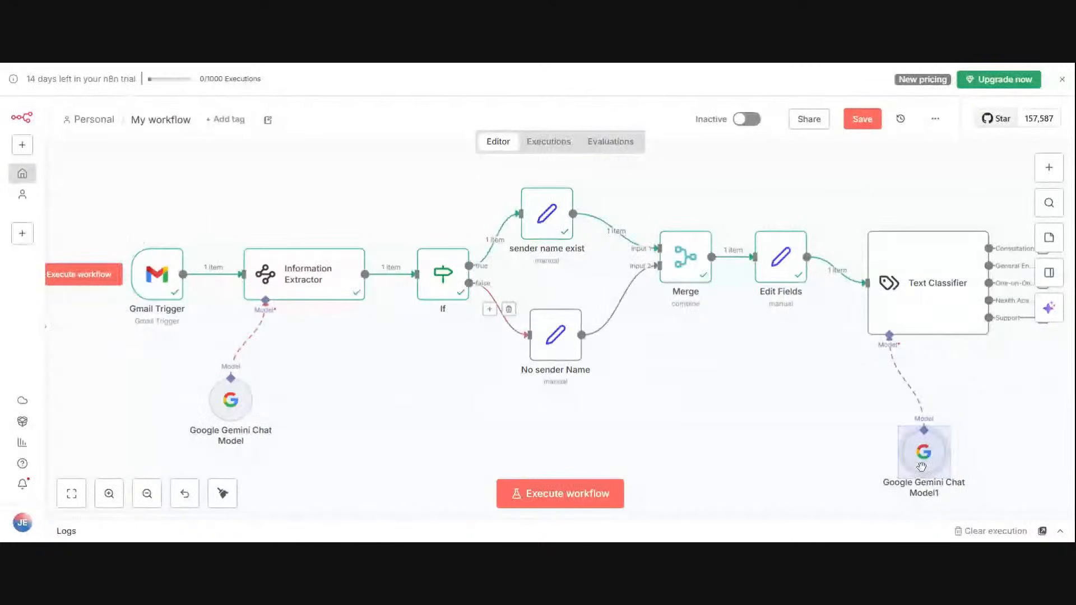
pyautogui.click(1031, 412)
pyautogui.scroll(4, 1033, 371)
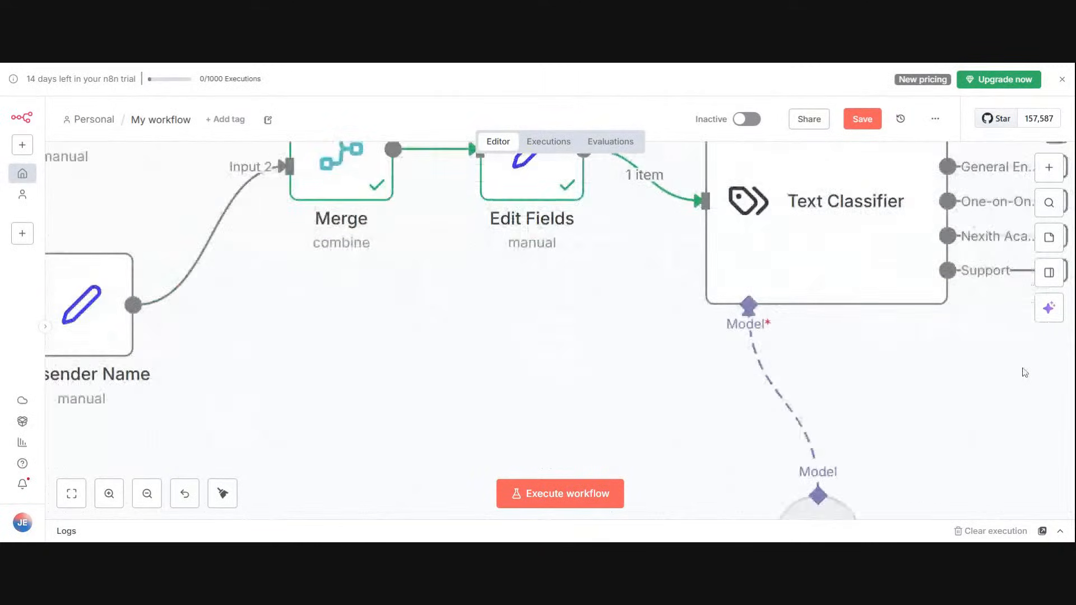
pyautogui.scroll(3, 932, 391)
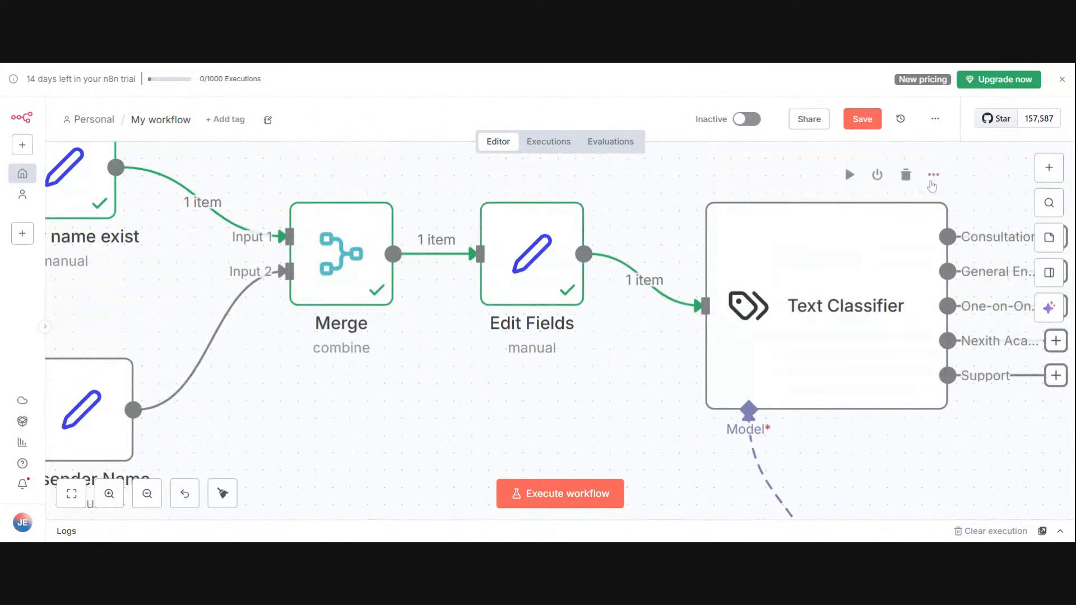
pyautogui.click(933, 174)
pyautogui.click(932, 218)
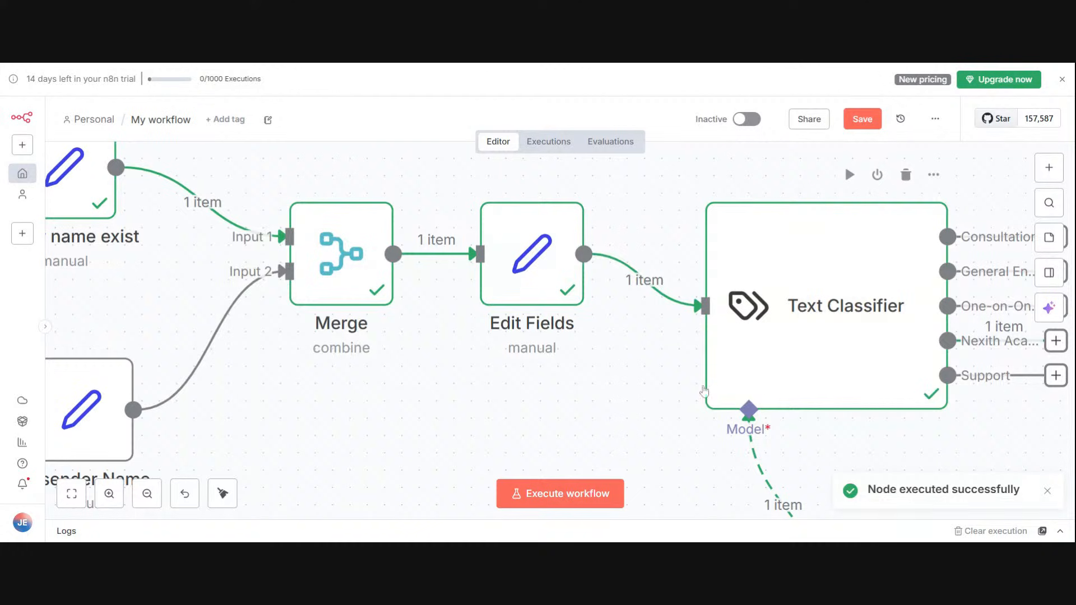
# Step: Open the executed Text Classifier and examine which category branch received the email
pyautogui.moveTo(563, 227)
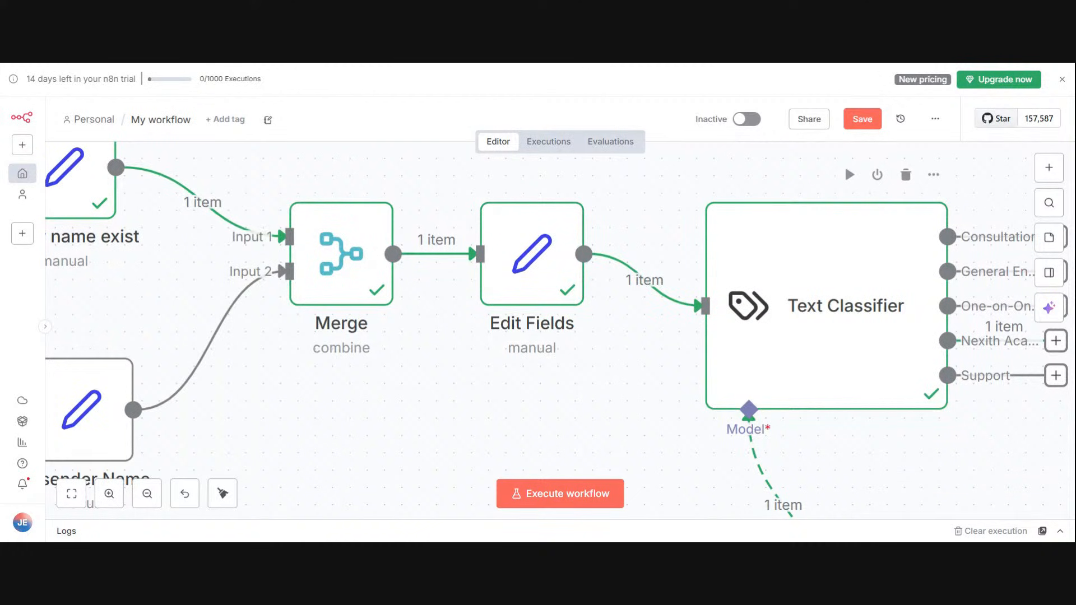
pyautogui.click(934, 175)
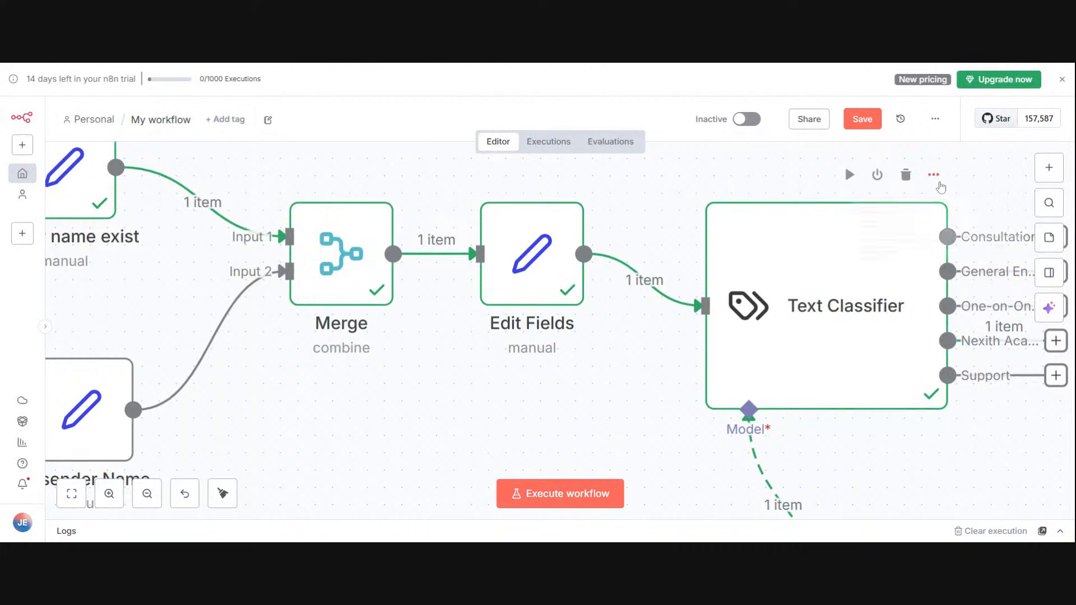
pyautogui.click(946, 205)
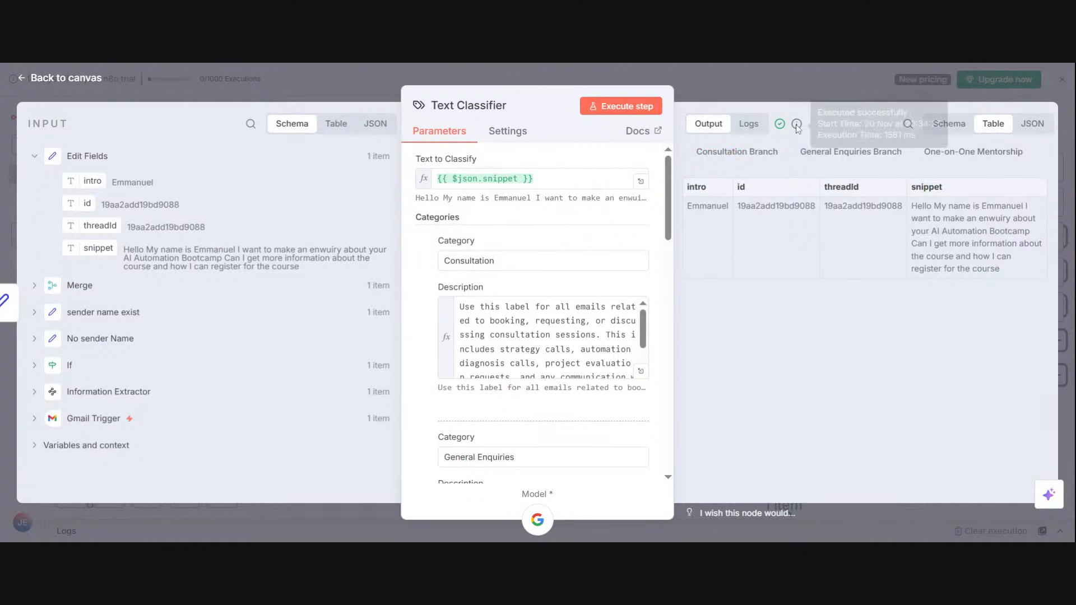
pyautogui.click(814, 79)
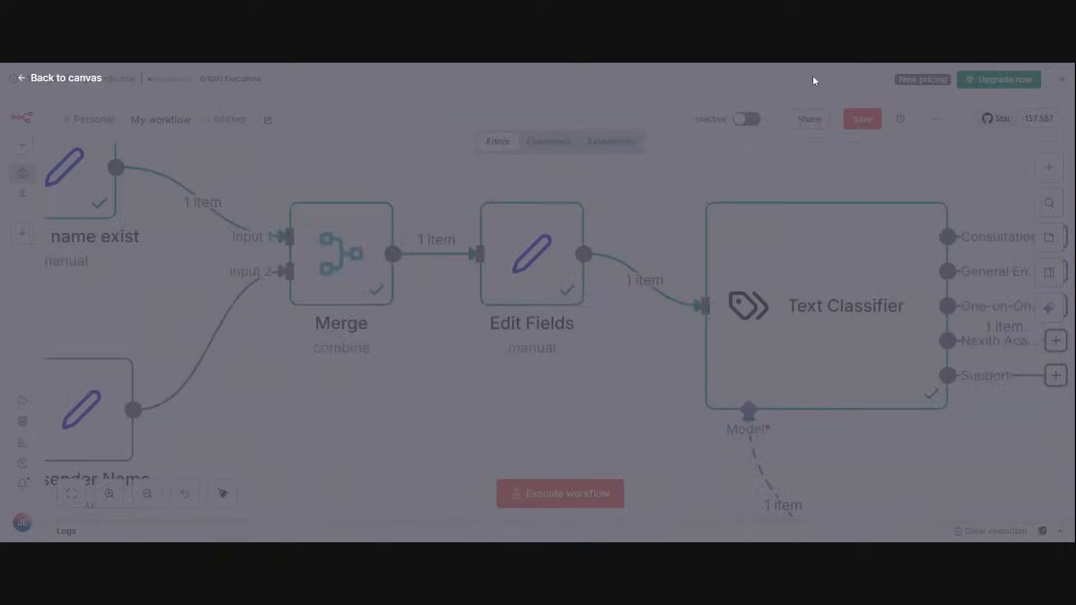
# Step: Connect a Gmail node with the Add label to message action to the Text Classifier's Consultation output
pyautogui.click(71, 493)
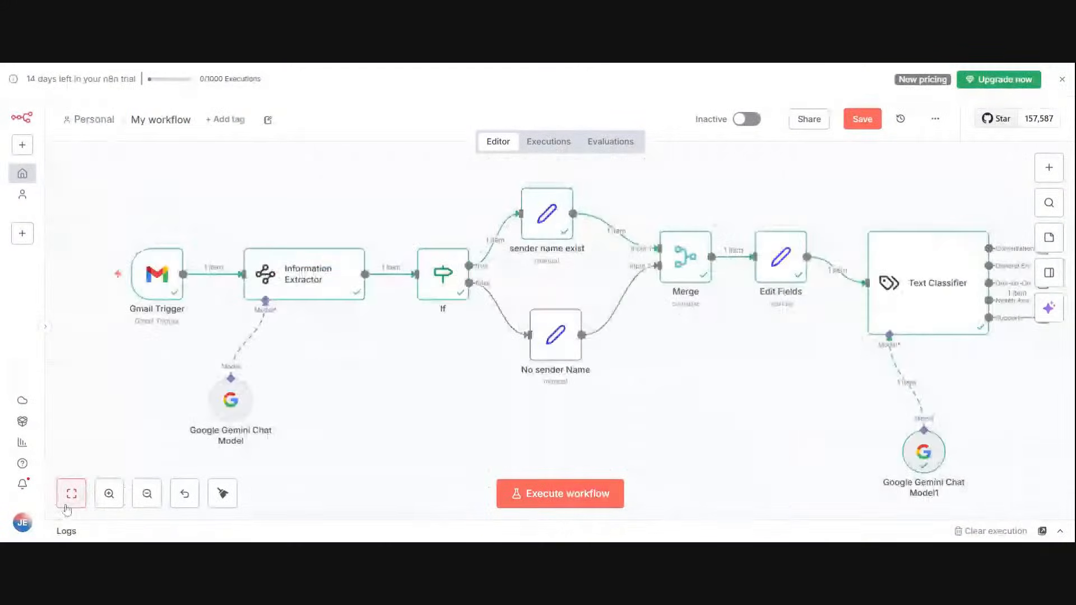
pyautogui.click(147, 493)
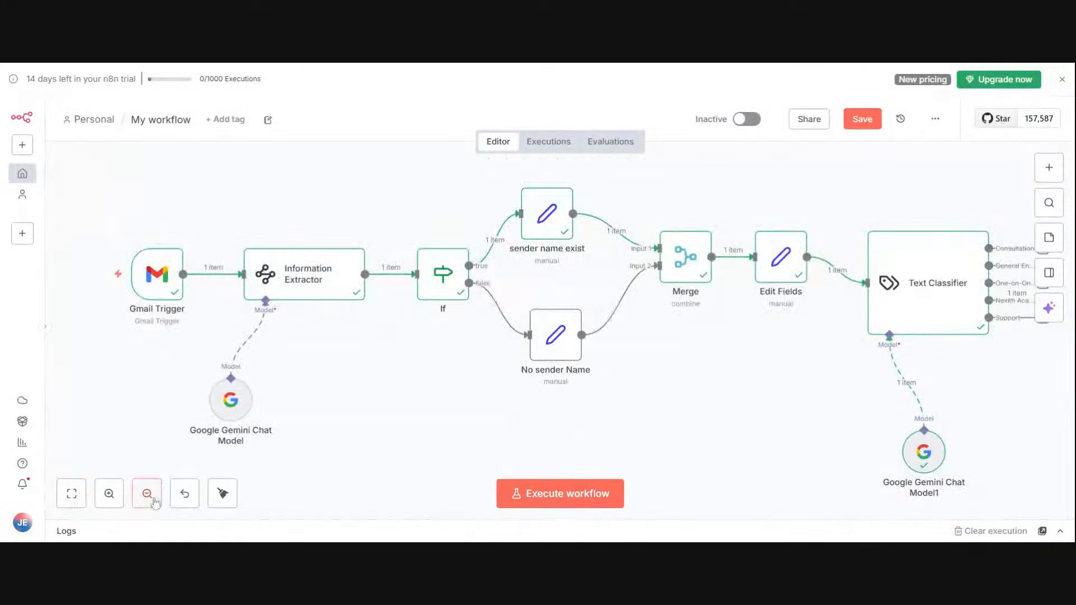
pyautogui.click(147, 493)
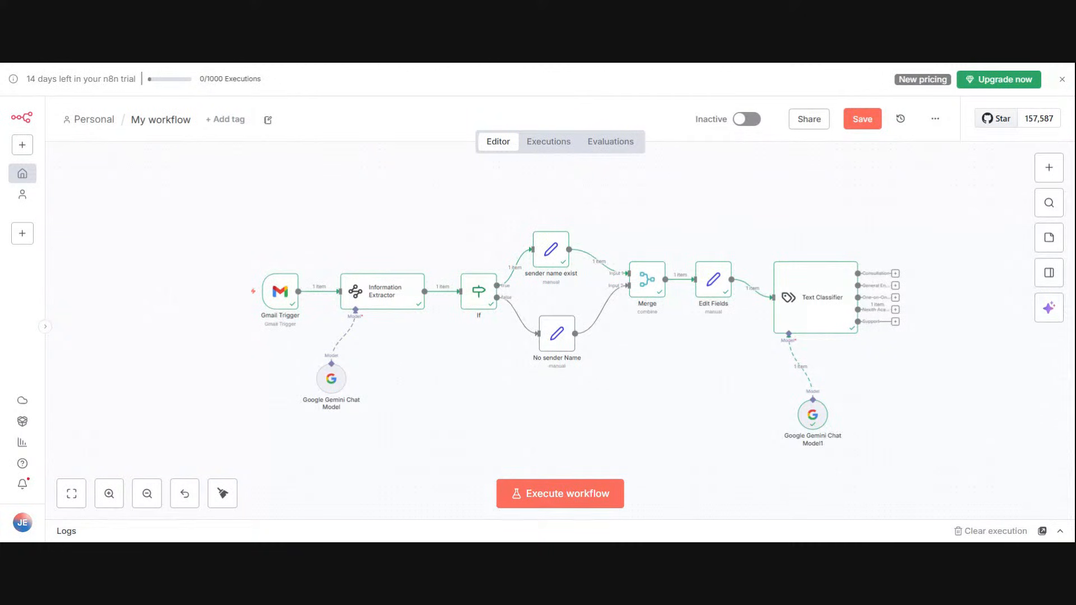
pyautogui.click(896, 274)
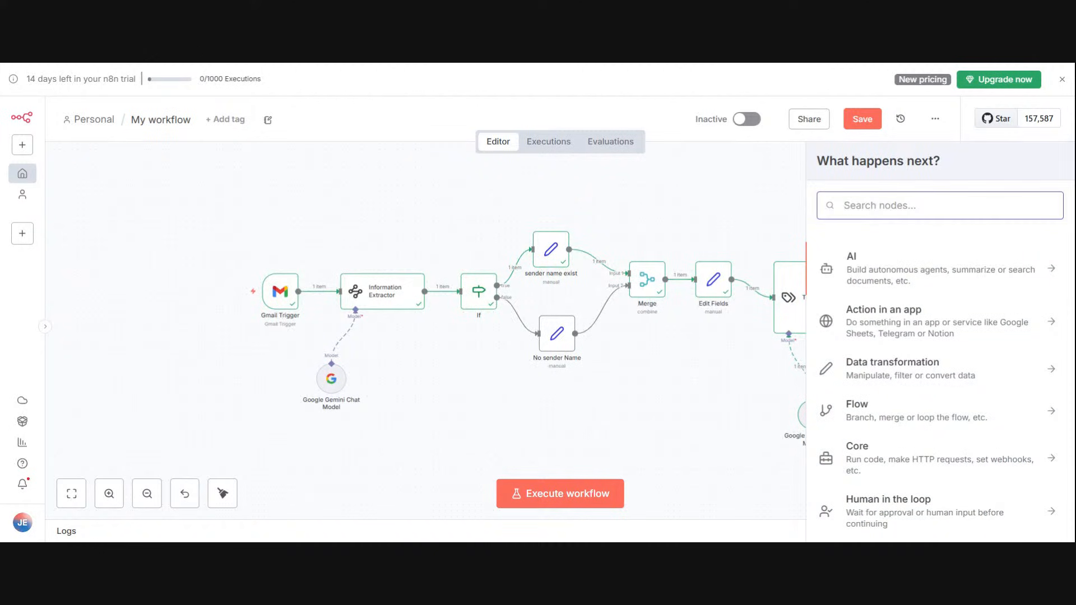
pyautogui.write('t')
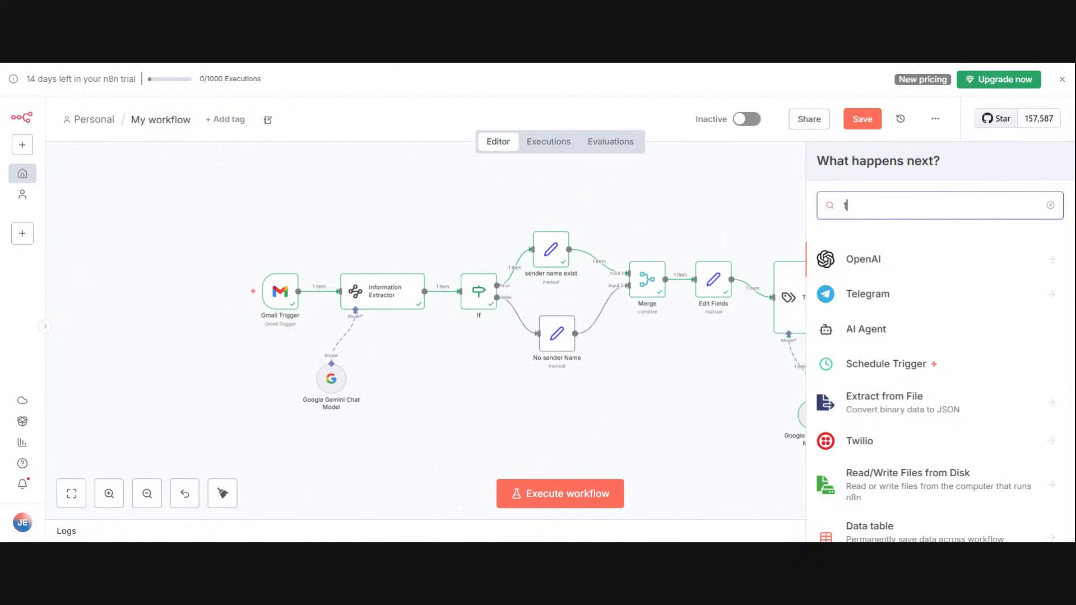
pyautogui.press('BackSpace')
pyautogui.write('gmi')
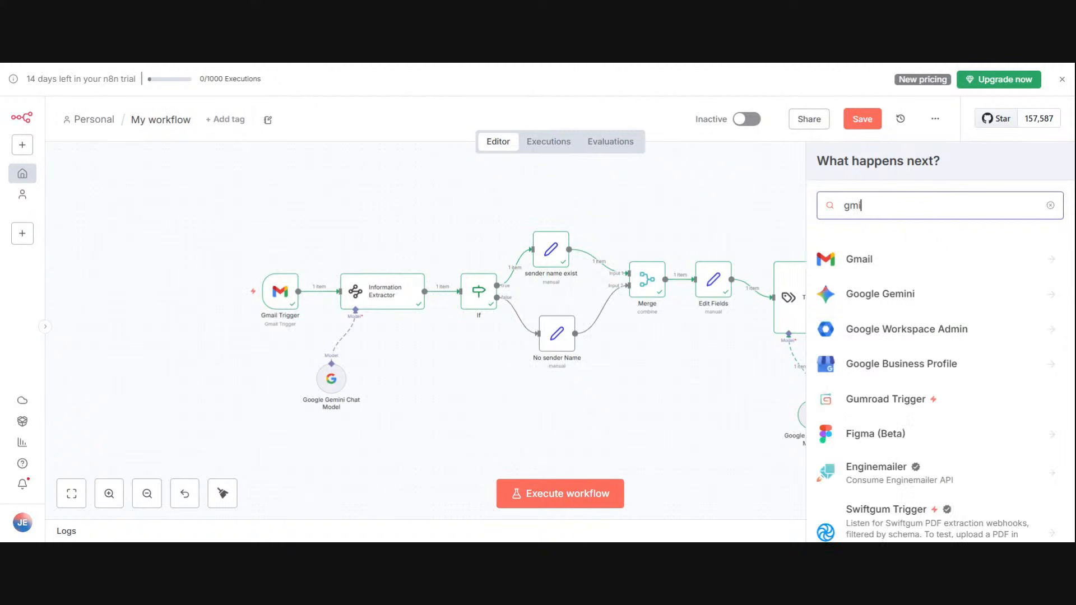
pyautogui.click(926, 267)
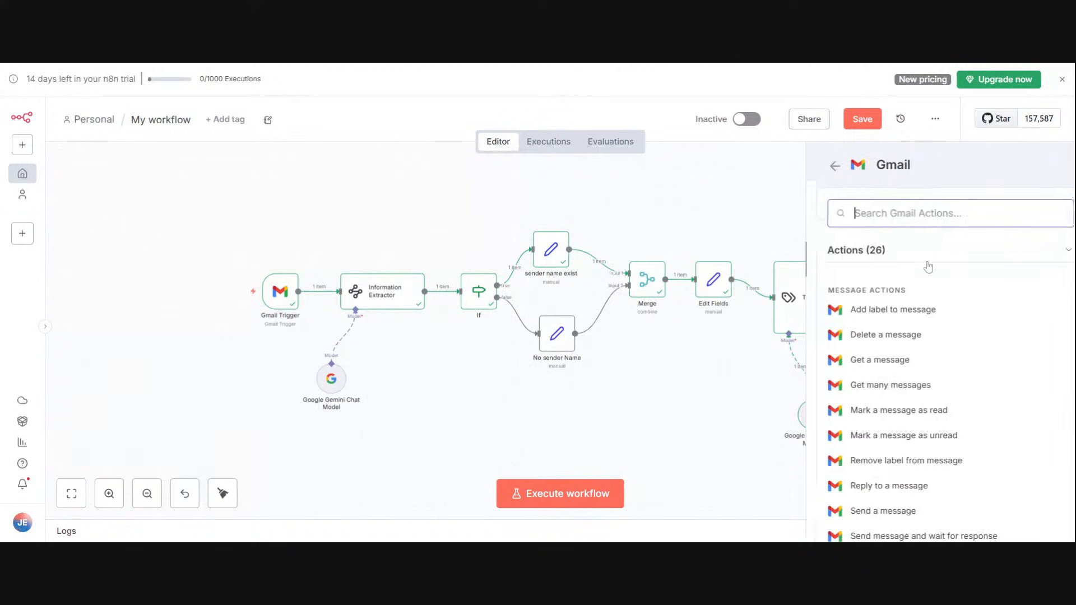
pyautogui.click(917, 311)
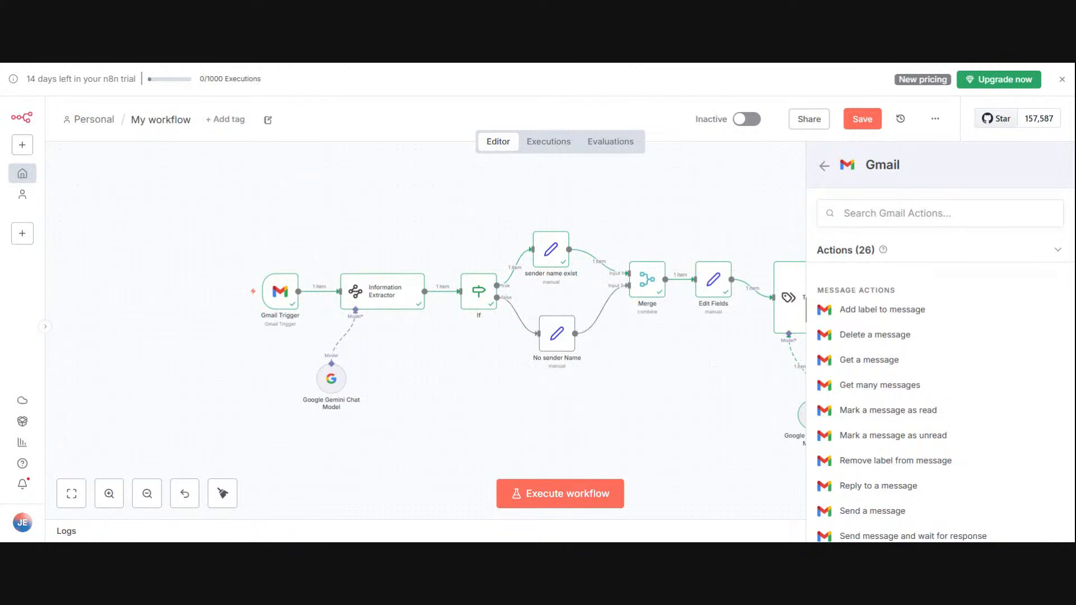
pyautogui.click(874, 309)
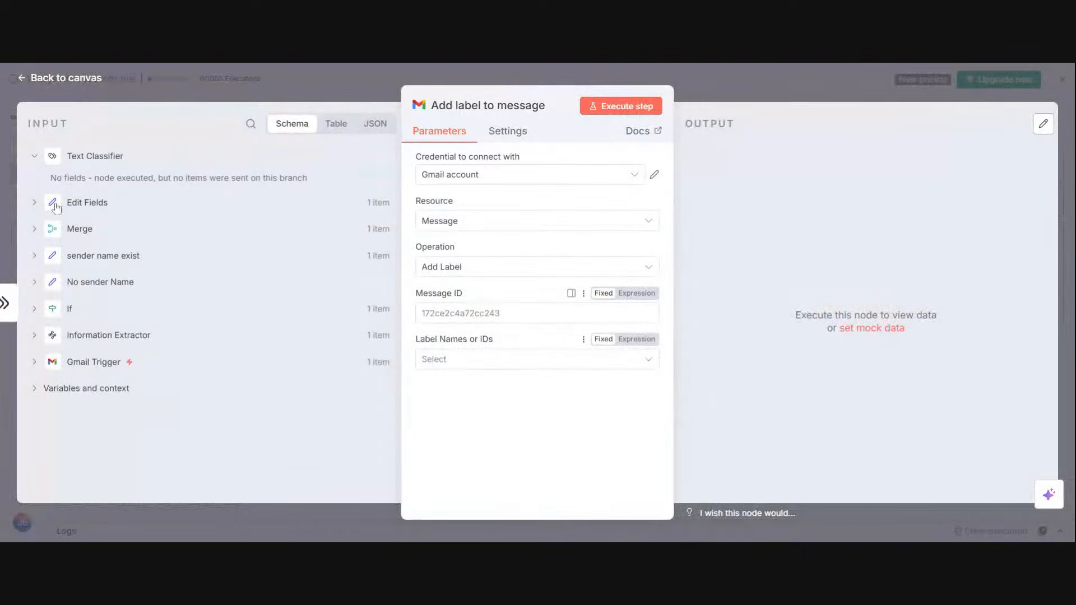
# Step: Map the id field from Edit Fields to the Message ID of the Add label to message node
pyautogui.click(34, 203)
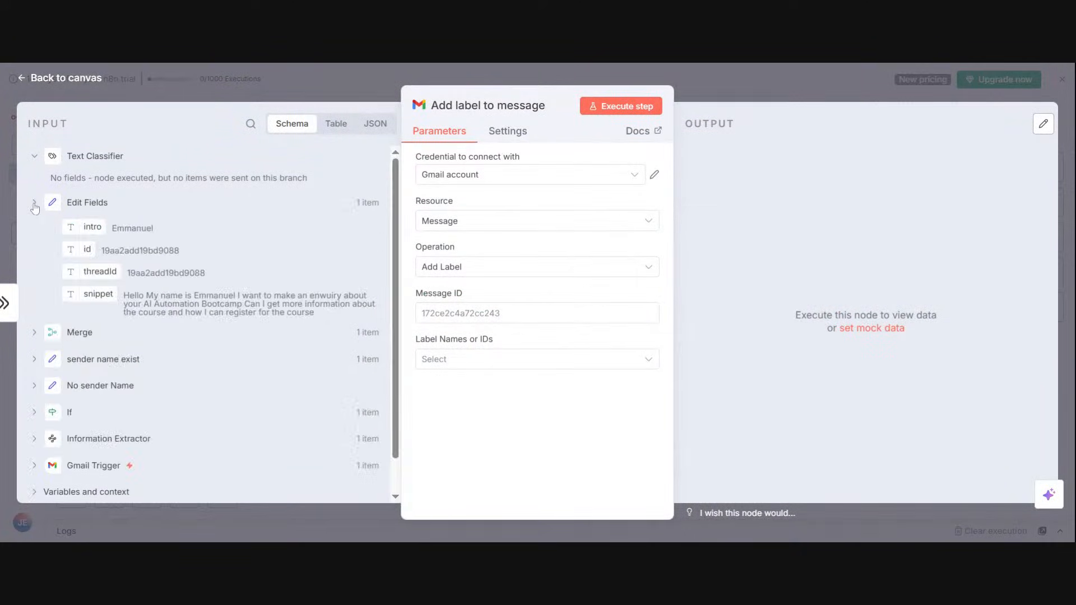
pyautogui.moveTo(85, 250); pyautogui.dragTo(485, 313)
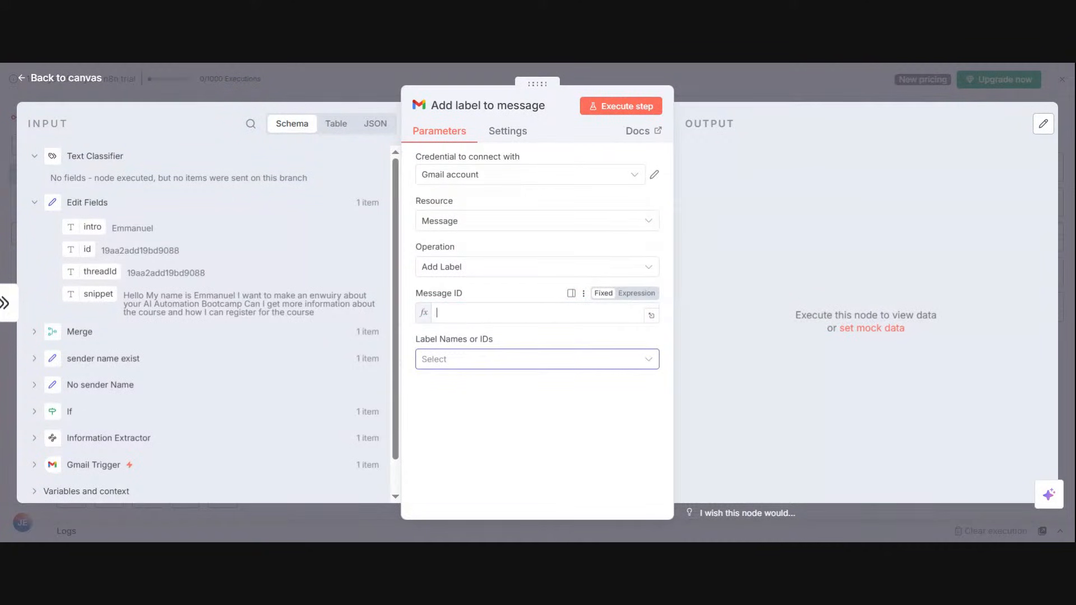
# Step: Set the label to Consultation in the Add label to message node on the Consultation branch
pyautogui.click(586, 442)
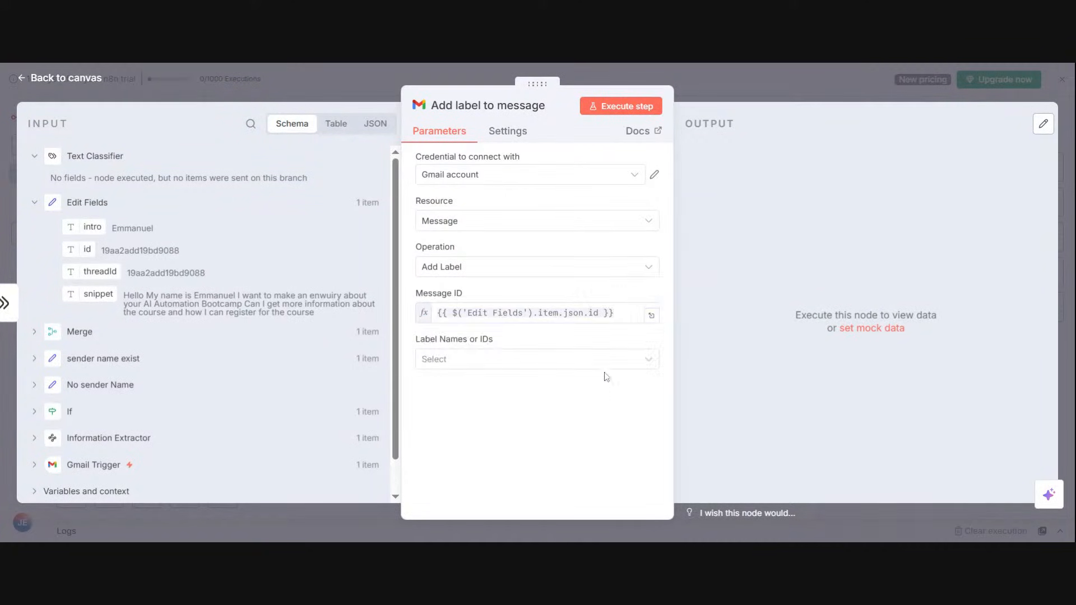
pyautogui.click(600, 359)
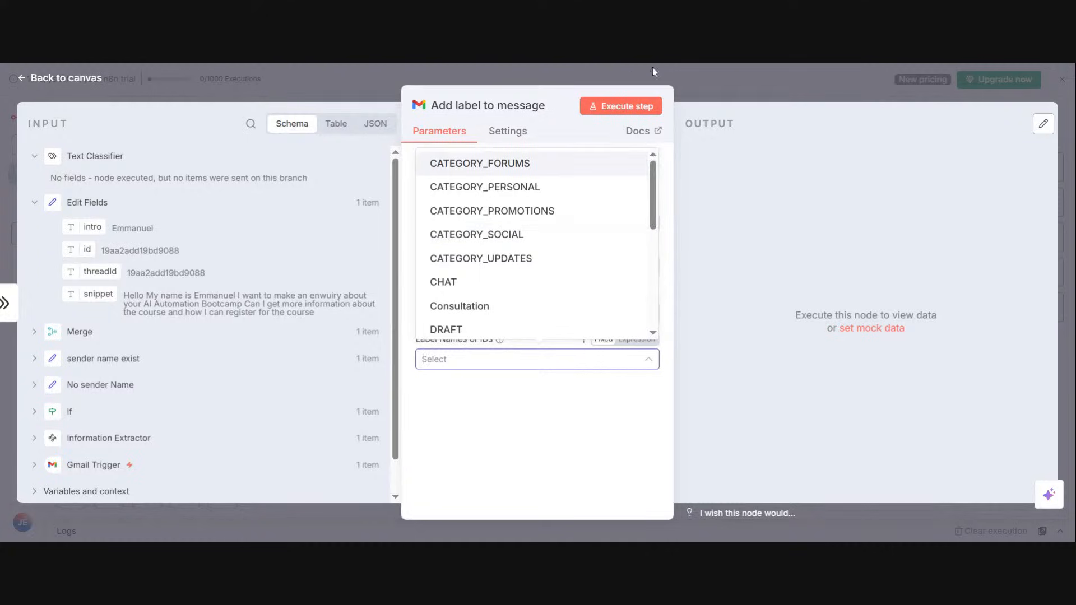
pyautogui.click(711, 82)
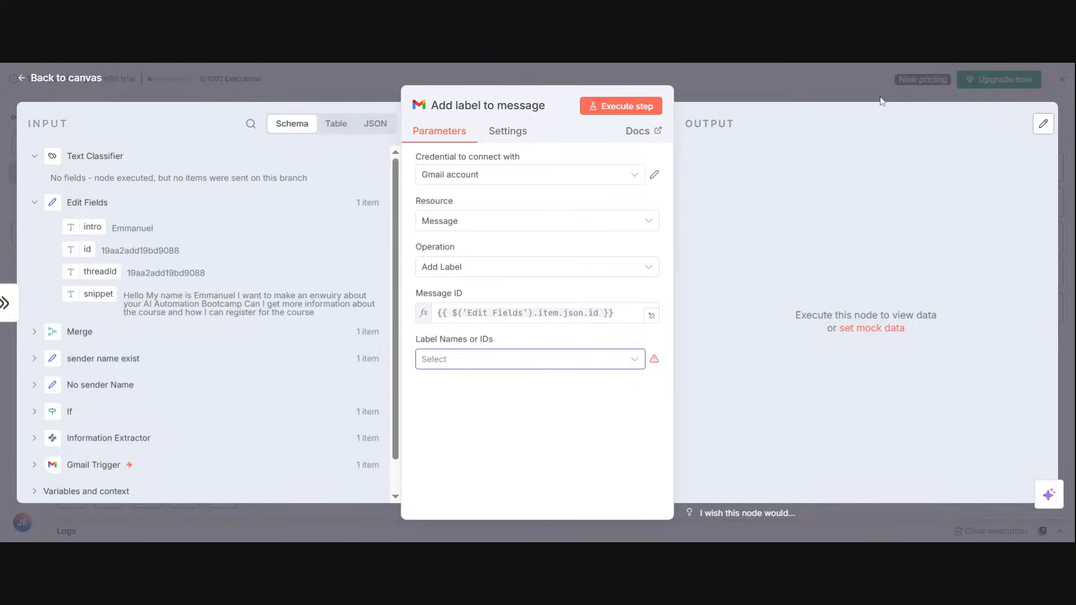
pyautogui.click(882, 101)
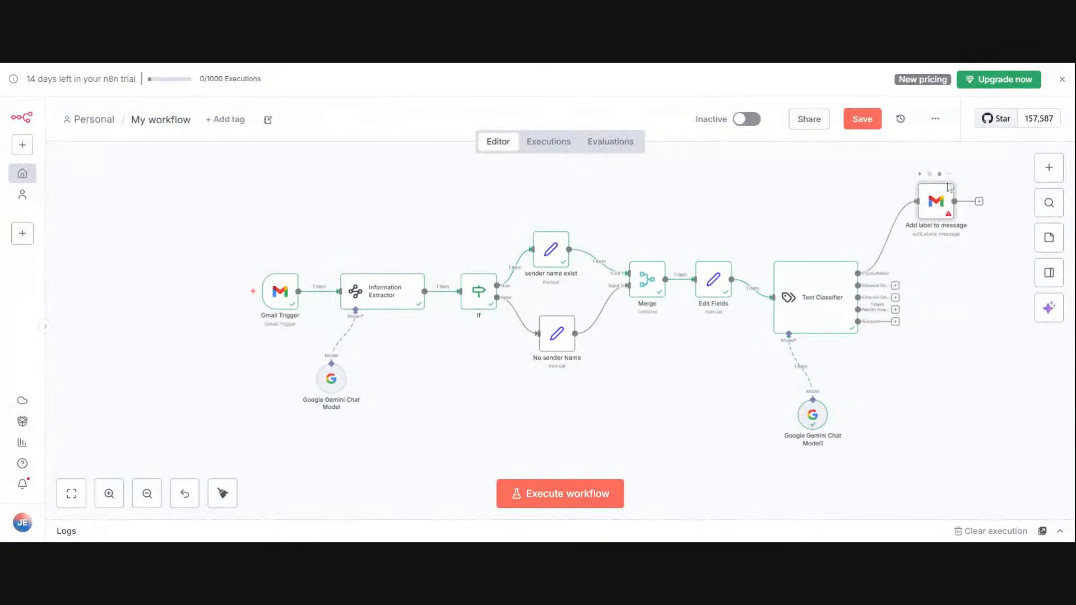
pyautogui.click(949, 177)
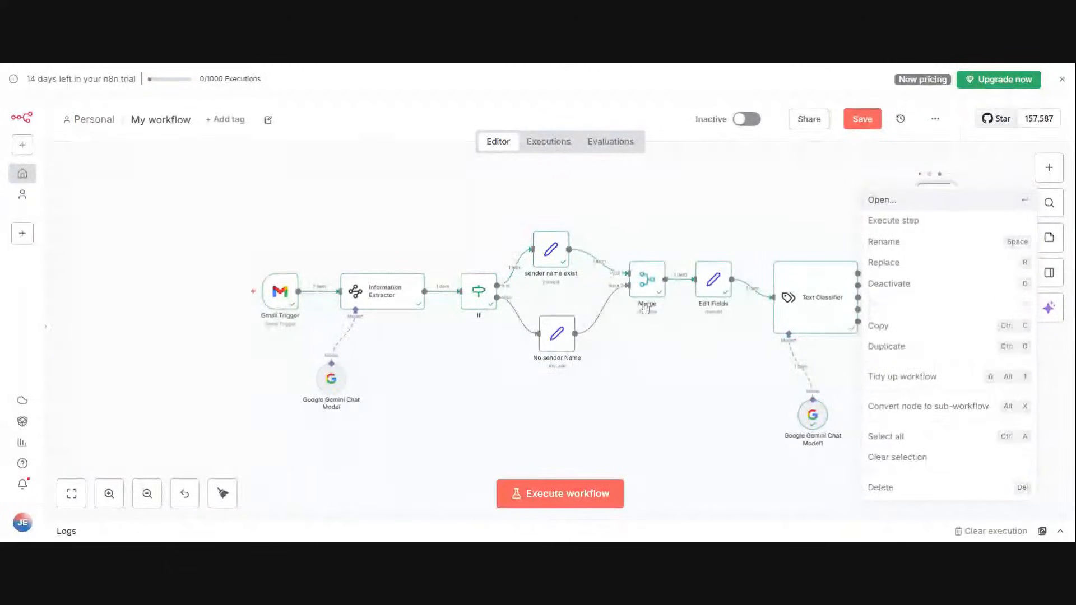
pyautogui.press('Return')
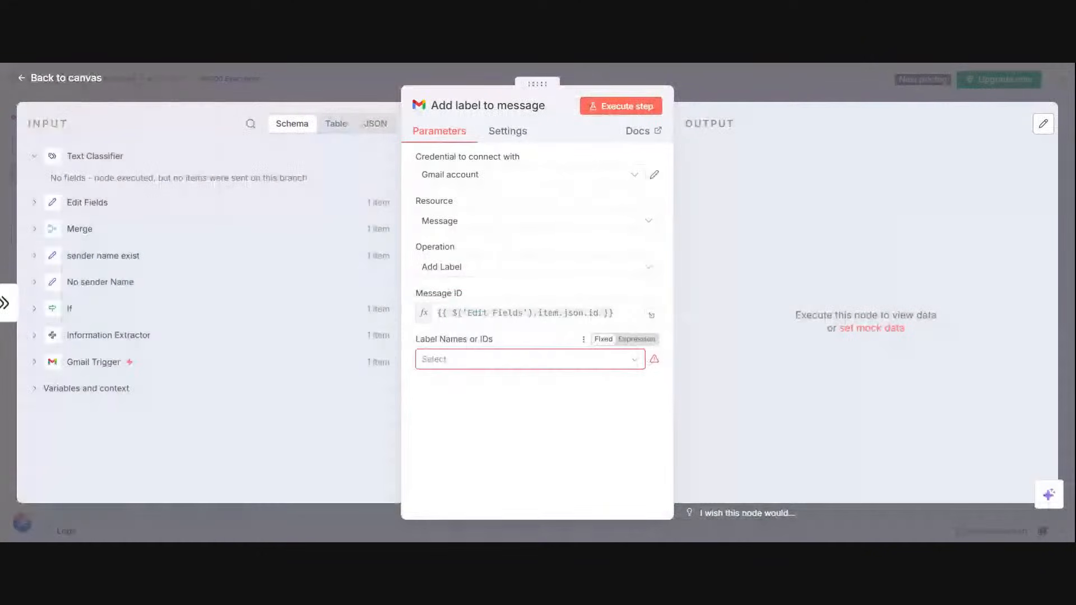
pyautogui.click(529, 359)
pyautogui.click(545, 307)
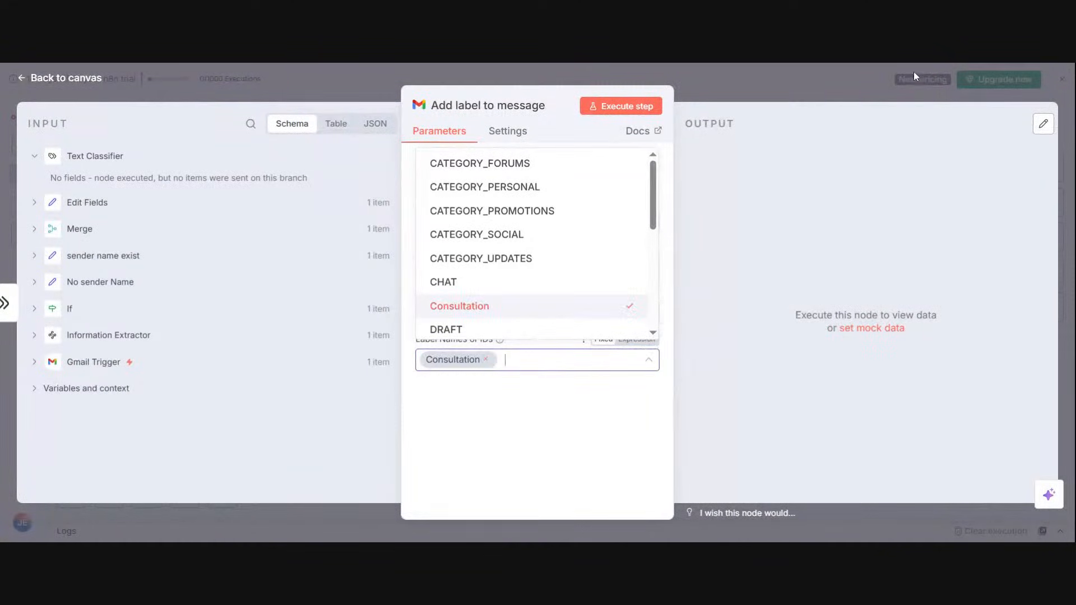
pyautogui.click(782, 87)
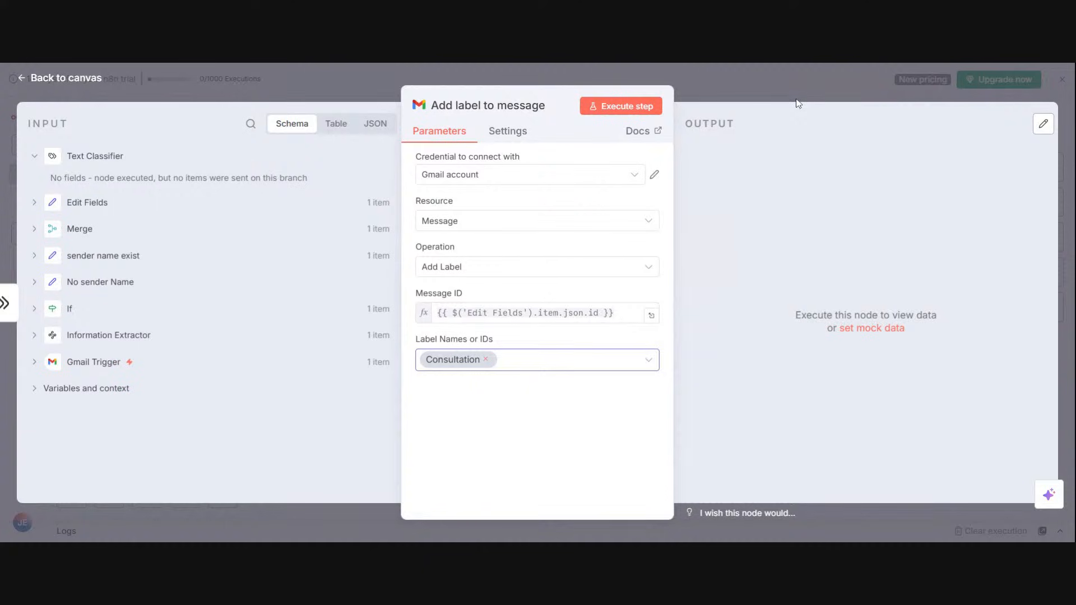
pyautogui.click(783, 98)
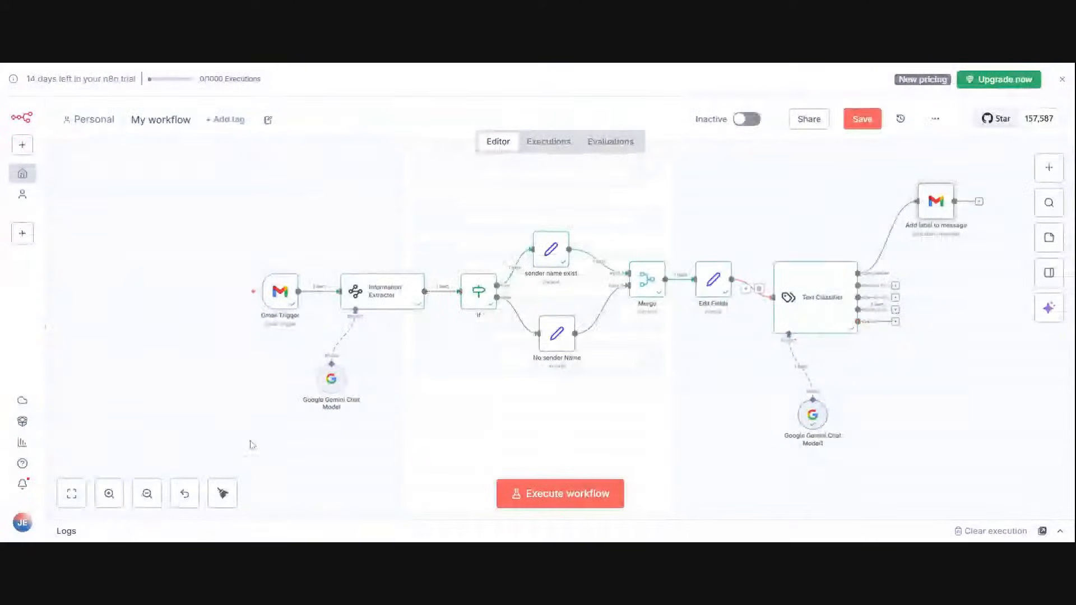
# Step: Make two duplicates of the Add label to message node and connect the first one to the Text Classifier's General Enquiries output
pyautogui.click(949, 175)
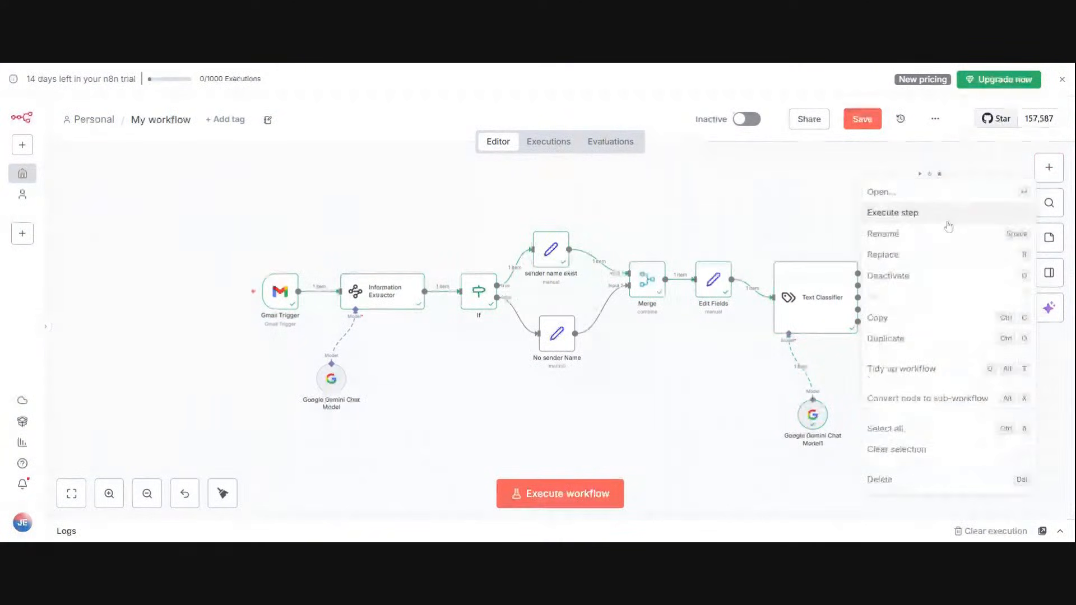
pyautogui.click(919, 339)
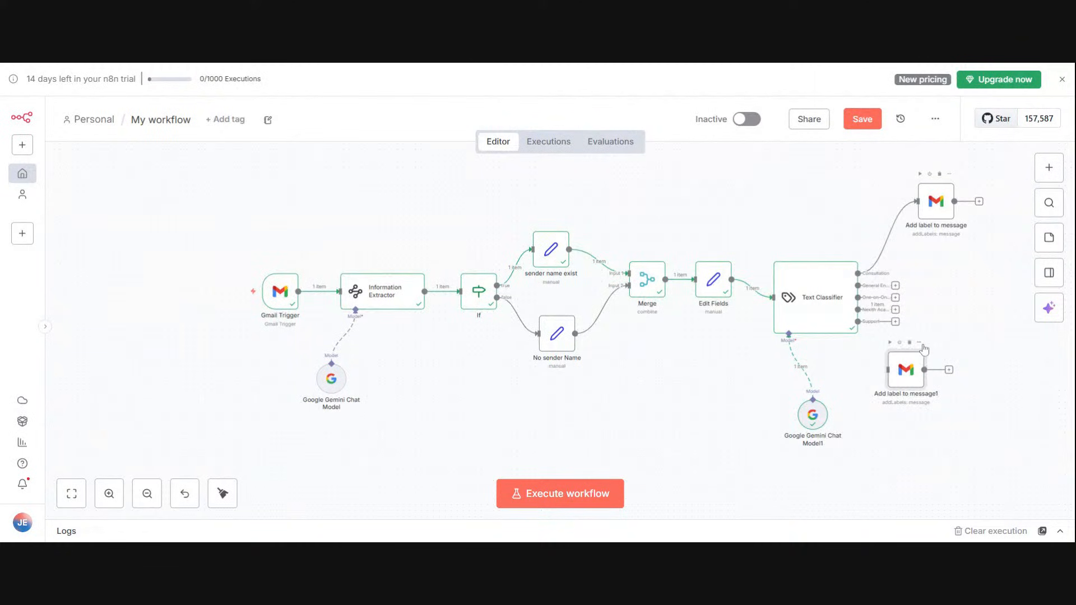
pyautogui.click(919, 342)
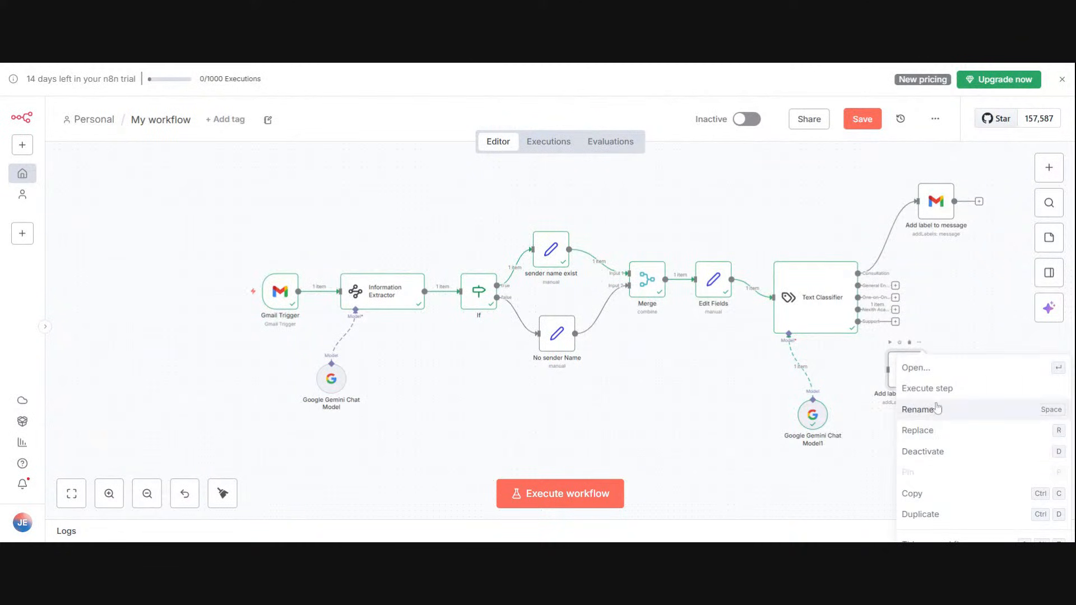
pyautogui.click(933, 514)
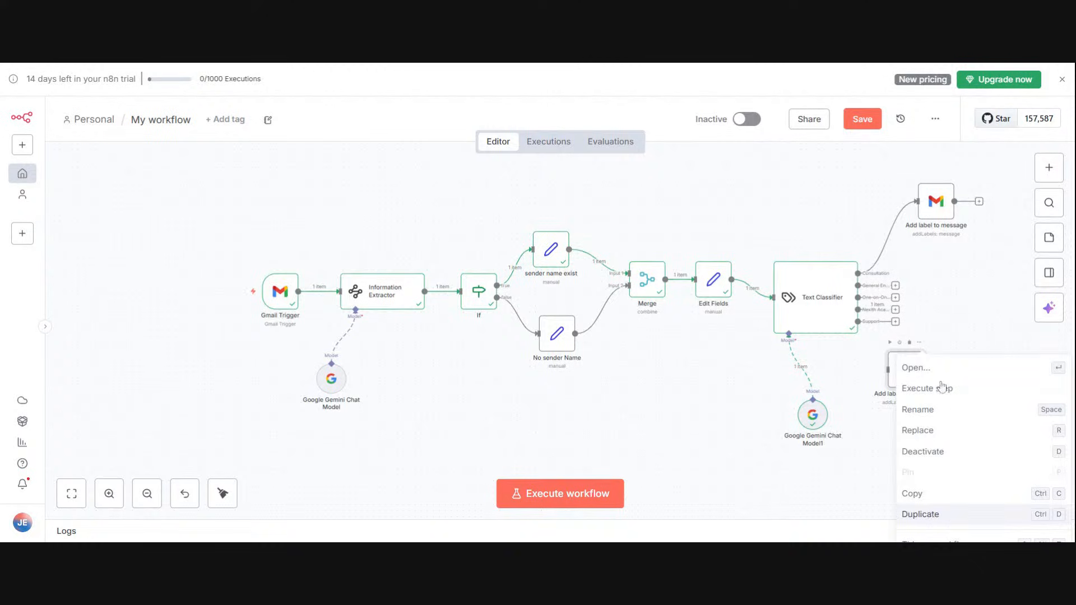
pyautogui.moveTo(913, 378); pyautogui.dragTo(929, 273)
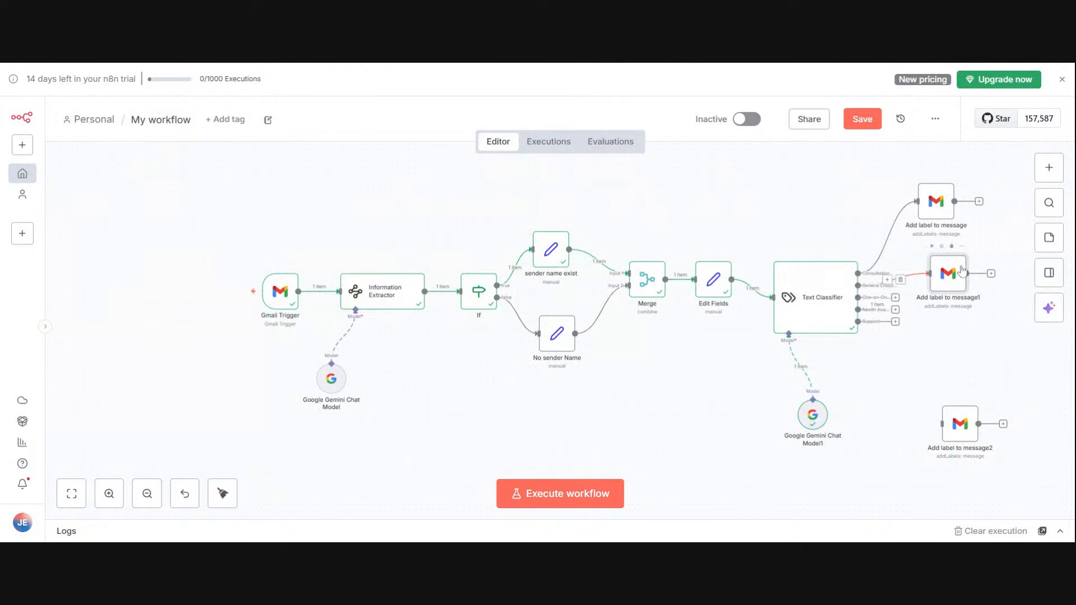
# Step: Replace the Consultation label with General Enquiries in the Gmail node on the General Enquiries branch
pyautogui.click(962, 247)
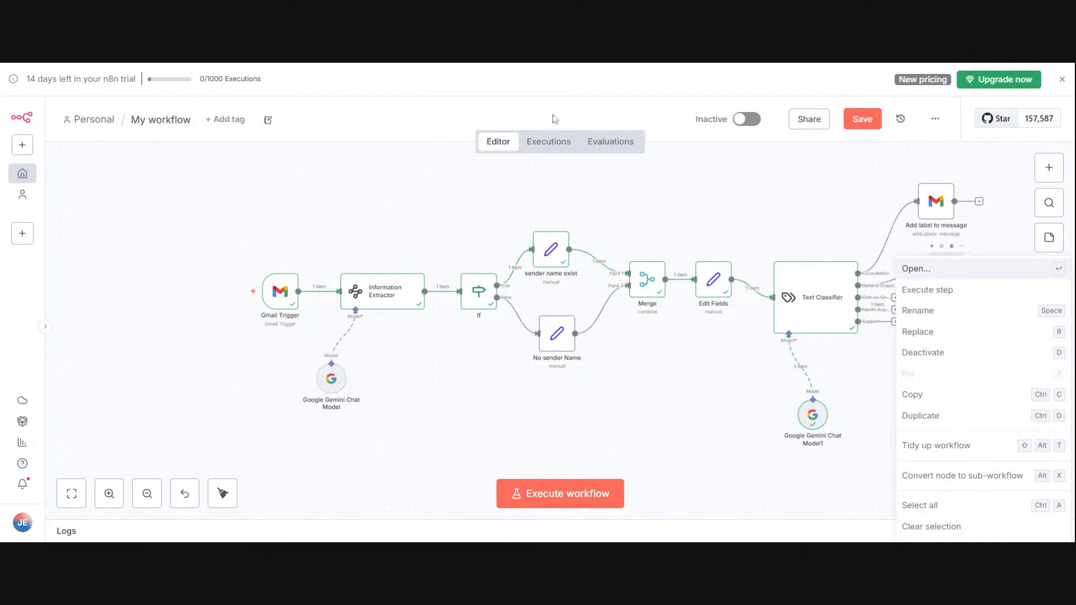
pyautogui.press('Return')
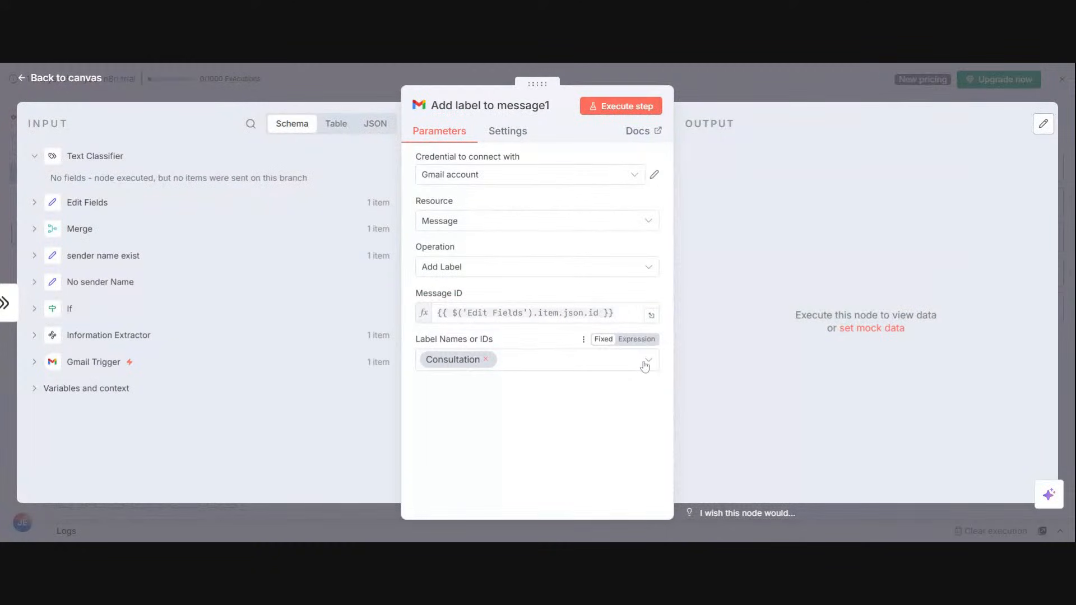
pyautogui.click(644, 365)
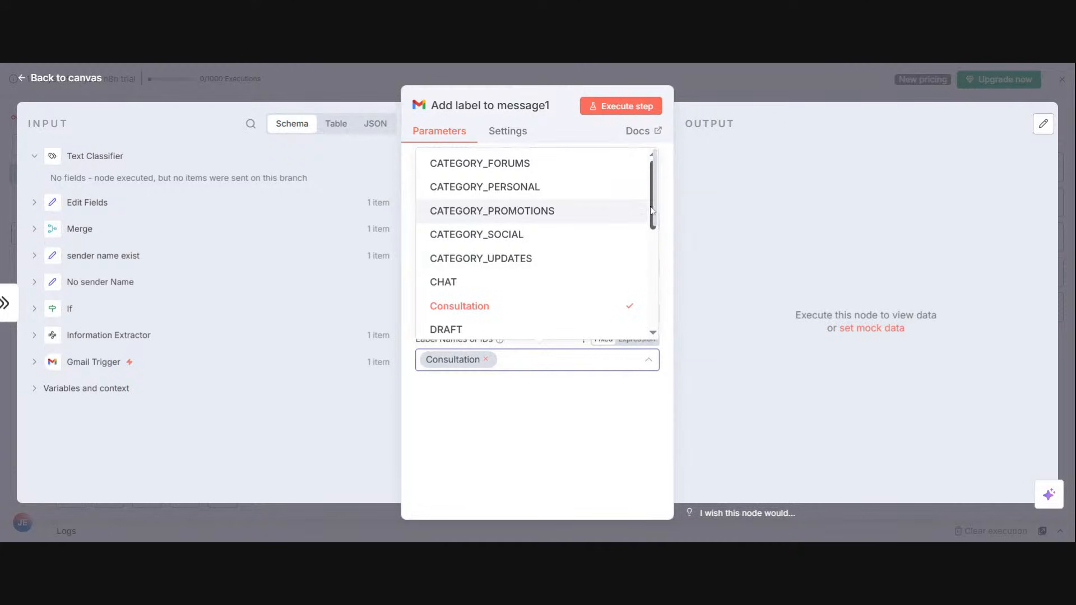
pyautogui.scroll(-5, 653, 211)
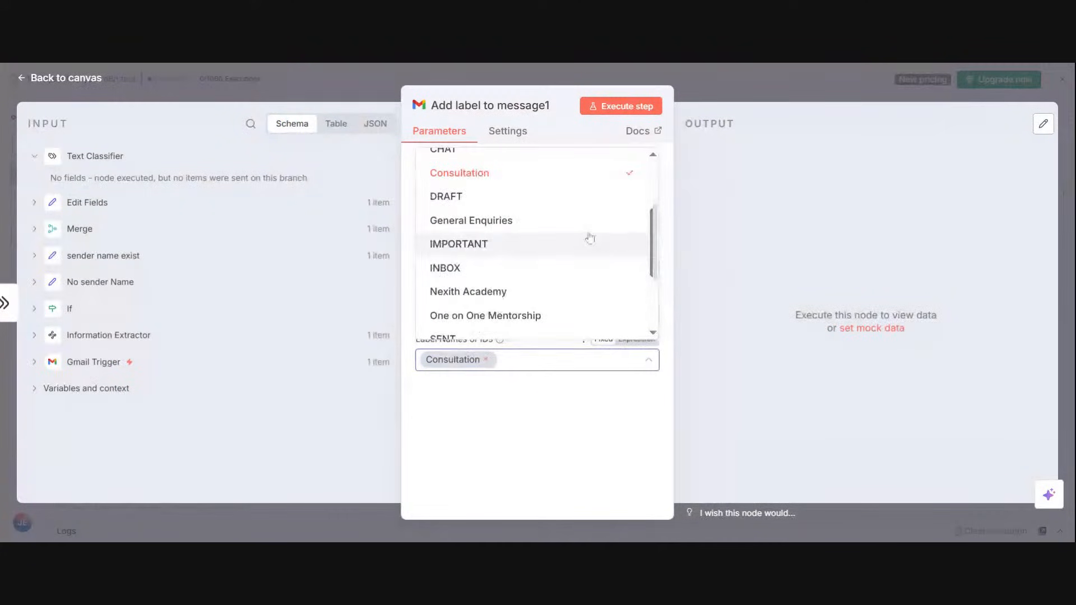
pyautogui.click(591, 229)
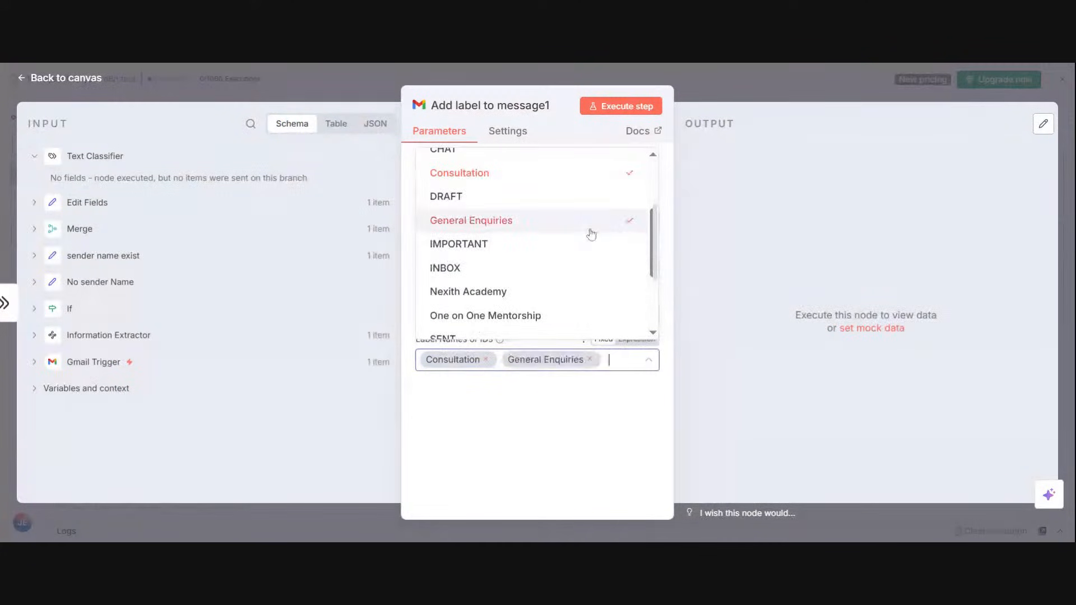
pyautogui.click(486, 359)
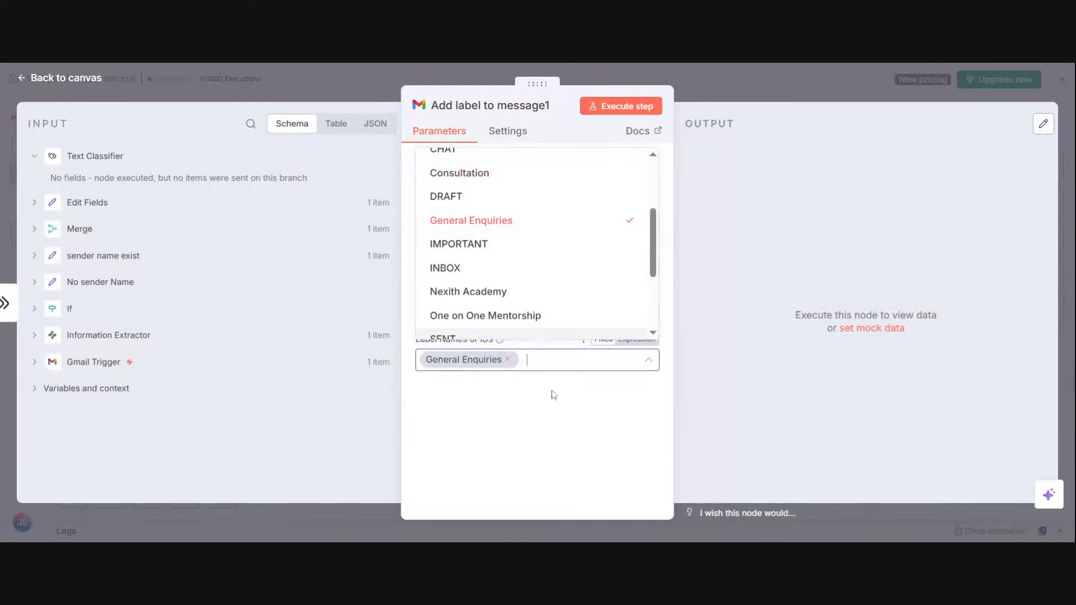
pyautogui.click(720, 87)
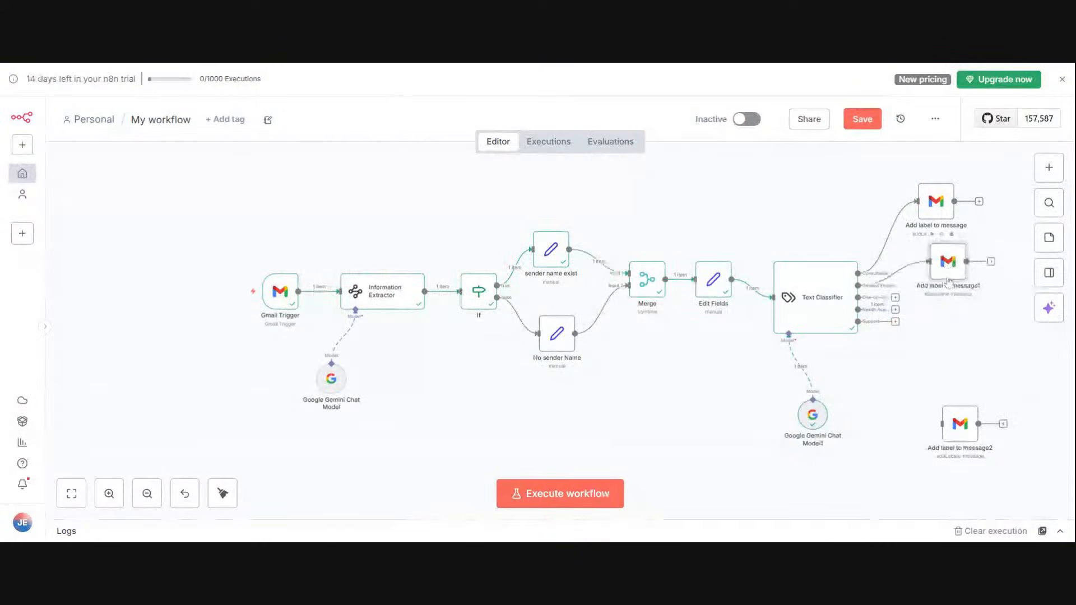
# Step: Connect the unattached Gmail node to the Text Classifier's One-on-One output and set its label to One on One Mentorship instead of Consultation
pyautogui.moveTo(936, 419); pyautogui.dragTo(954, 334)
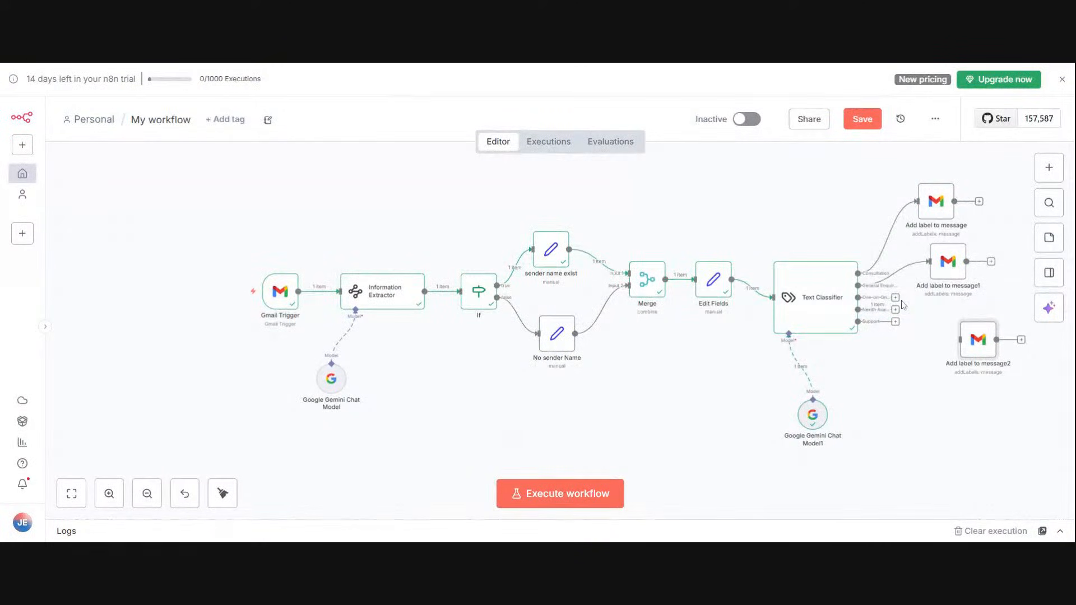
pyautogui.moveTo(895, 298); pyautogui.dragTo(946, 341)
pyautogui.rightClick(989, 339)
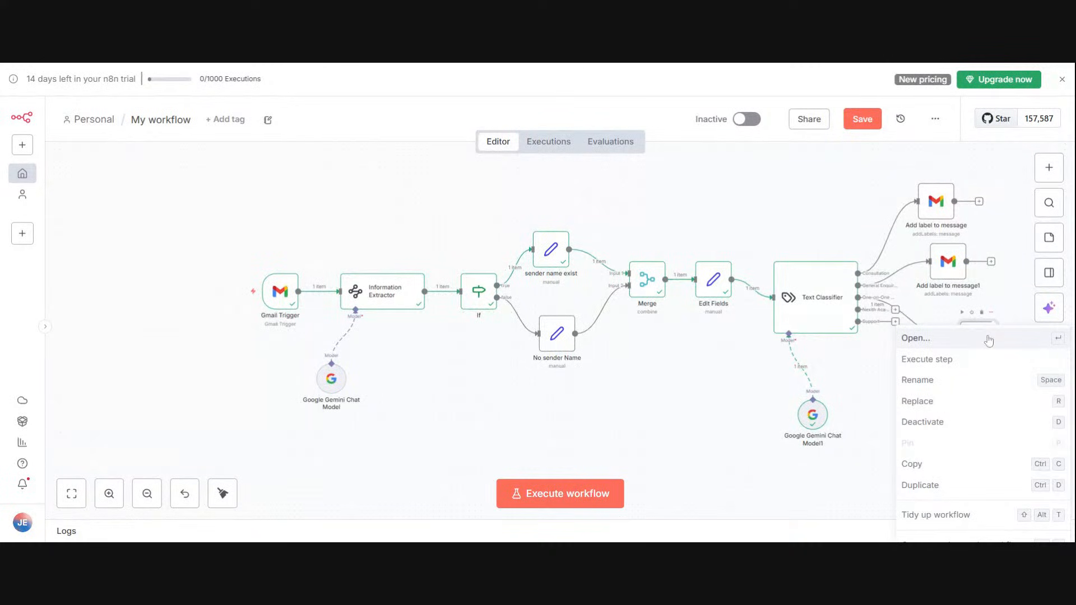
pyautogui.click(988, 339)
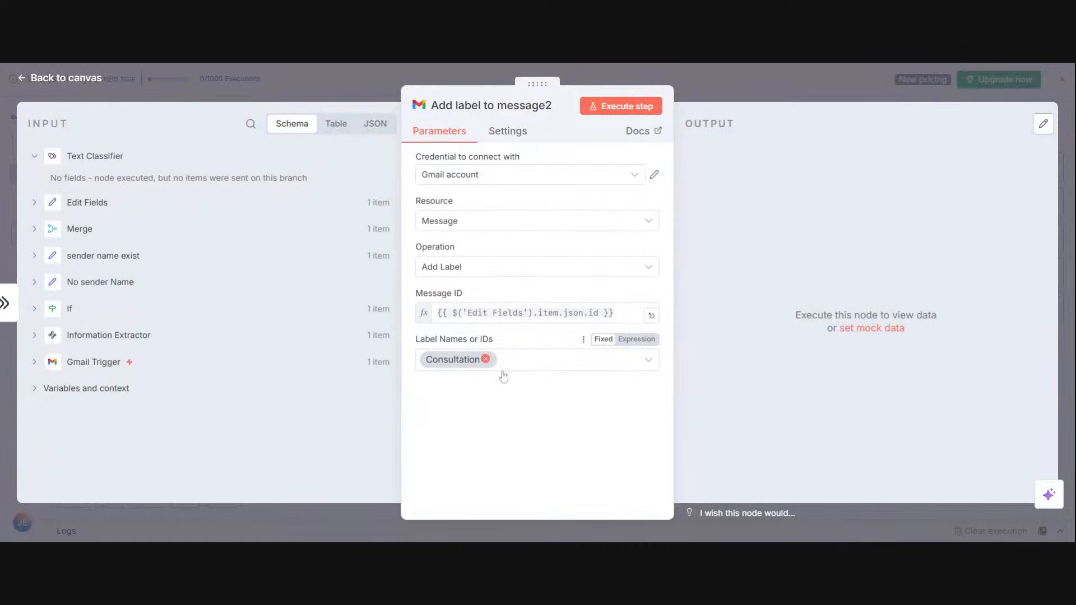
pyautogui.click(500, 363)
pyautogui.click(521, 367)
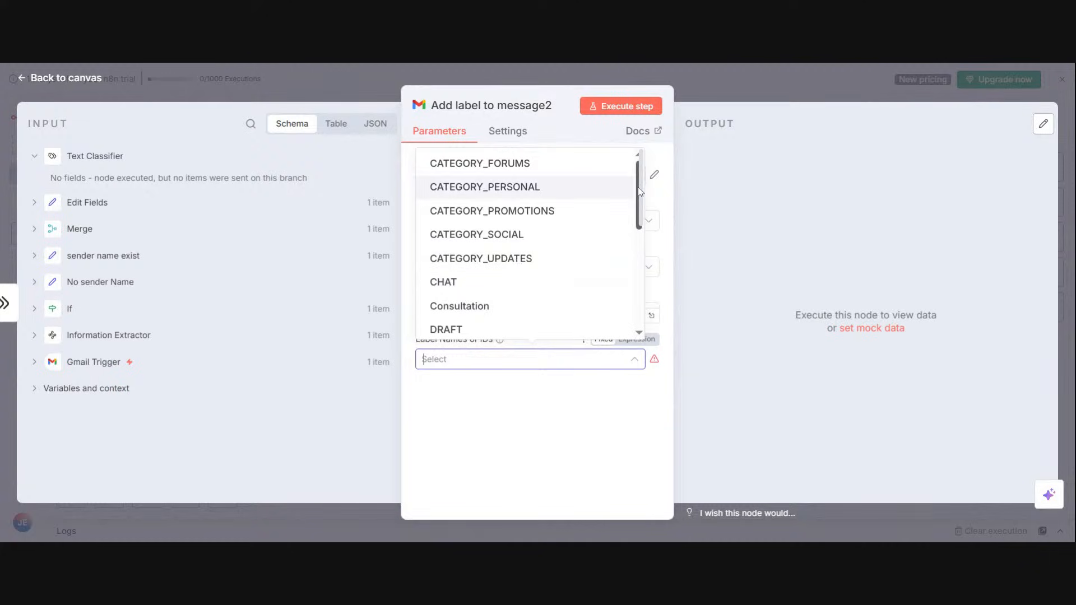
pyautogui.scroll(-7, 640, 202)
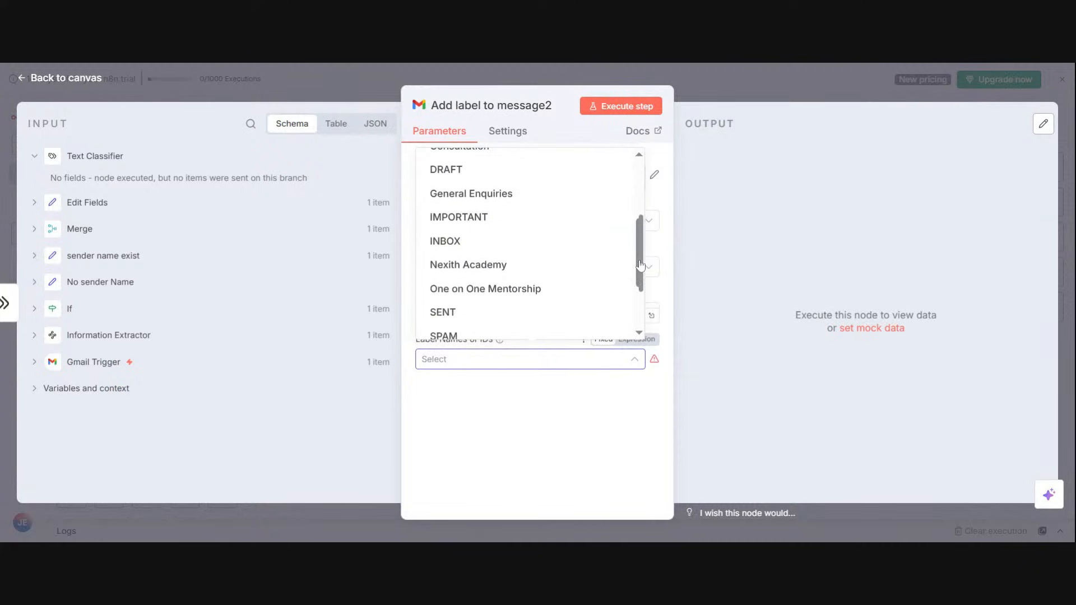
pyautogui.click(588, 290)
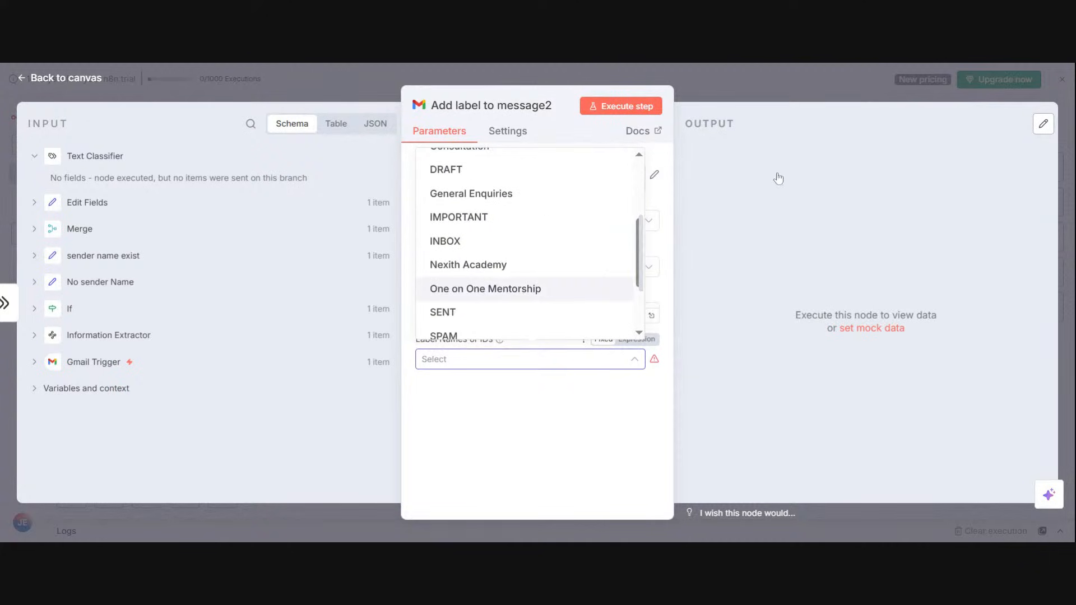
pyautogui.click(819, 84)
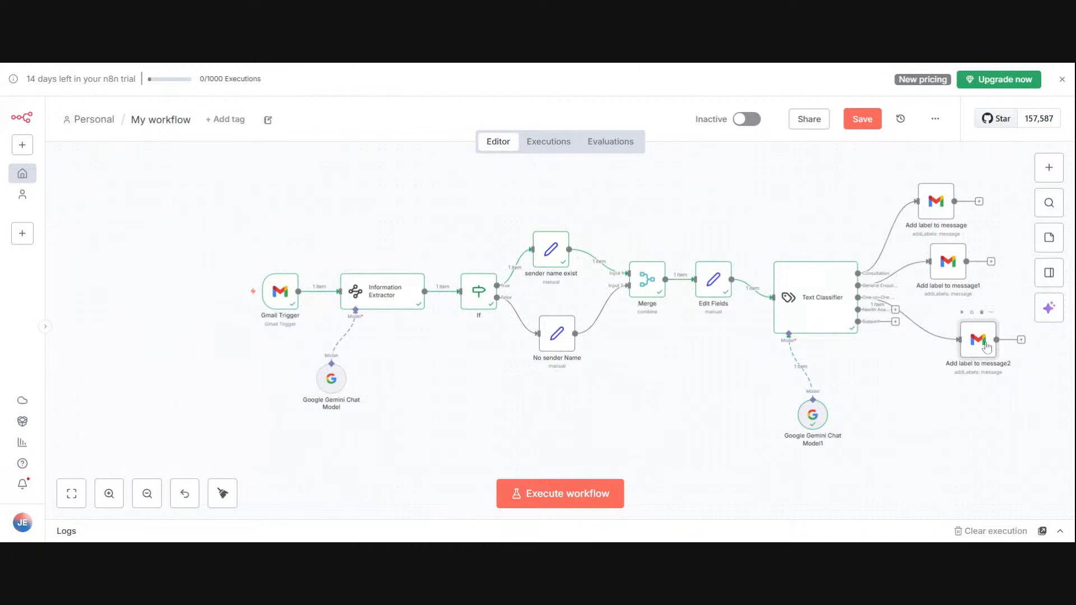
# Step: Make two more duplicates of the Add label node and connect the first one to the Text Classifier's Nexith Academy output
pyautogui.click(1003, 282)
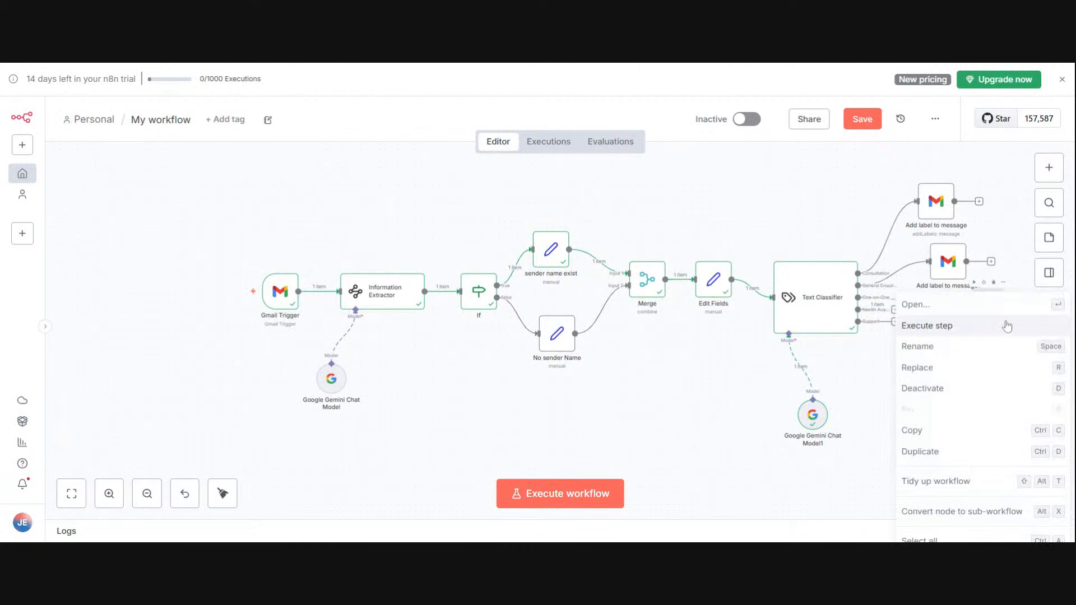
pyautogui.click(82, 483)
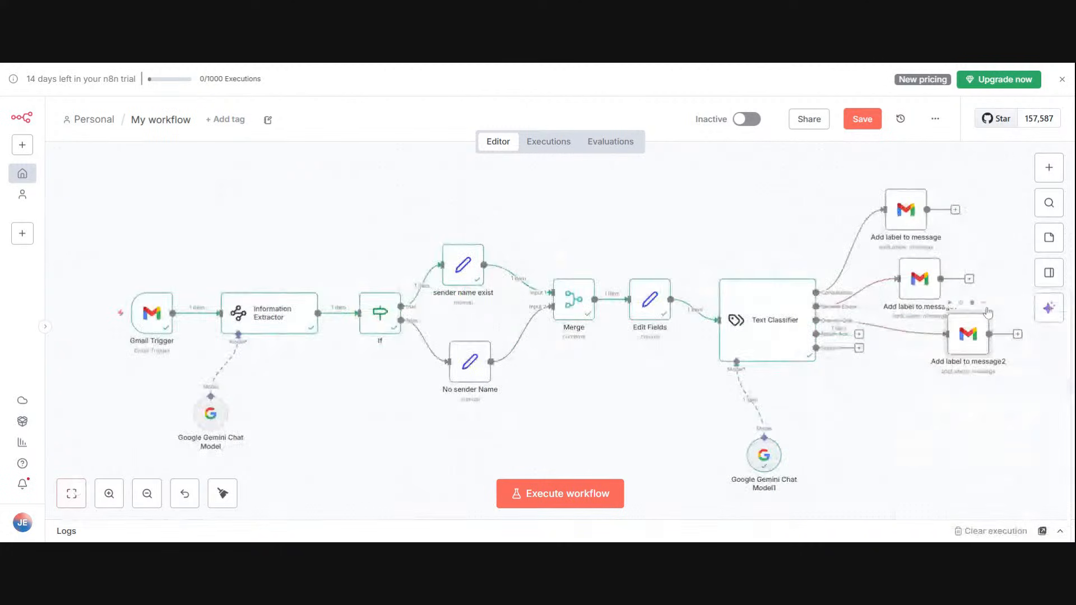
pyautogui.click(983, 303)
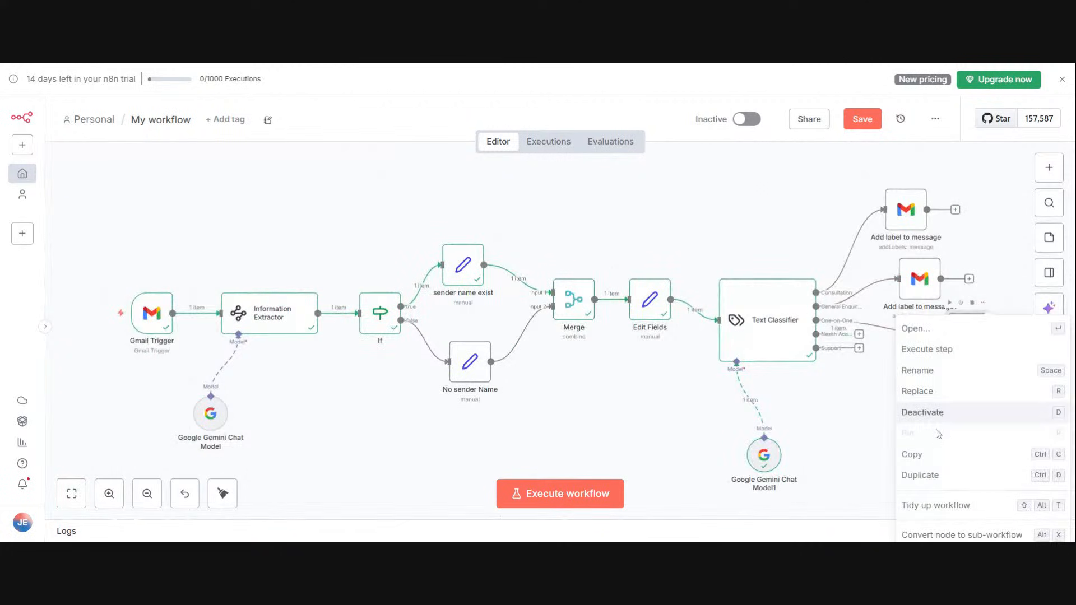
pyautogui.click(933, 476)
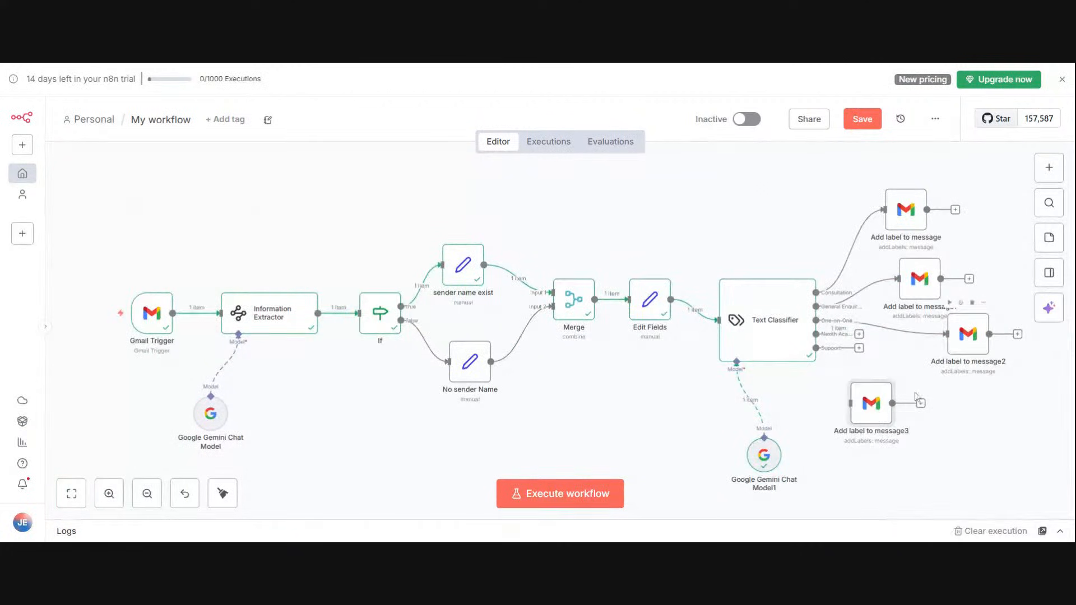
pyautogui.click(886, 372)
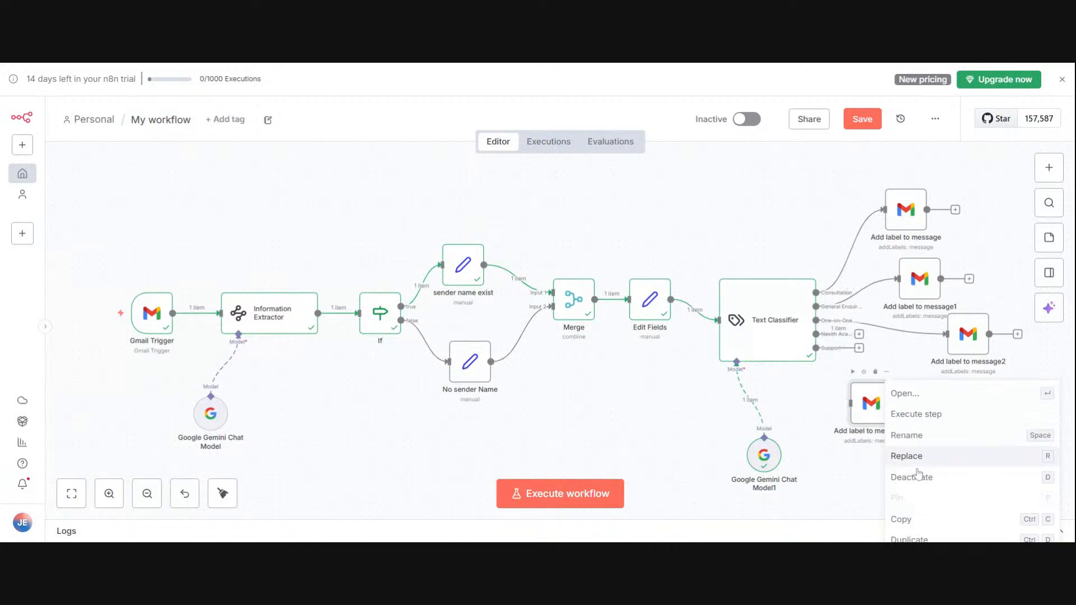
pyautogui.click(916, 536)
pyautogui.moveTo(878, 415); pyautogui.dragTo(976, 400)
pyautogui.moveTo(858, 334); pyautogui.dragTo(946, 396)
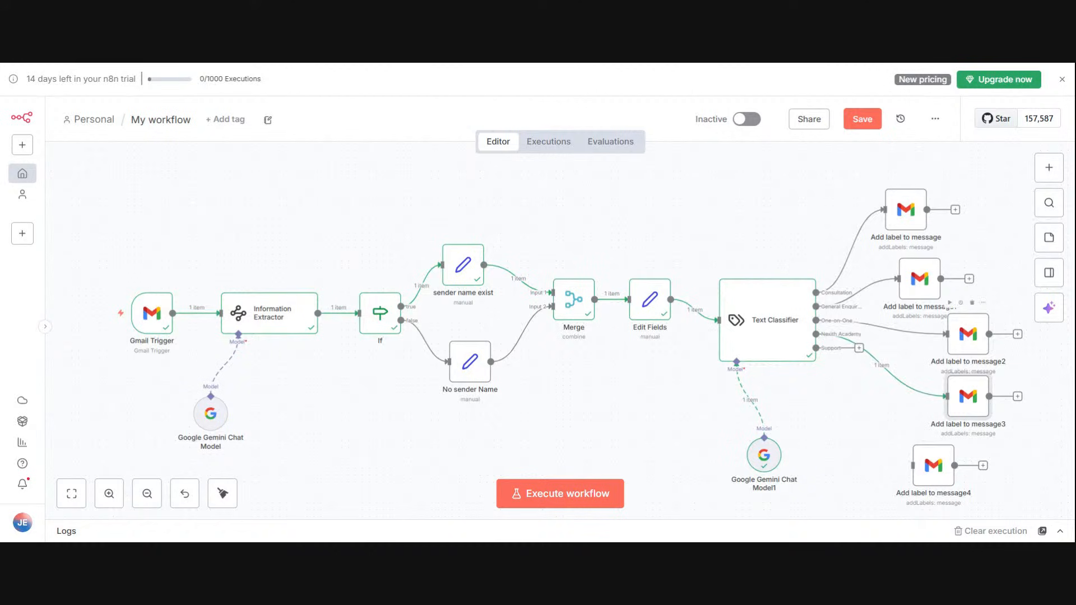
# Step: Set the label of the Gmail node on the Nexith Academy branch to Nexith Academy
pyautogui.rightClick(986, 374)
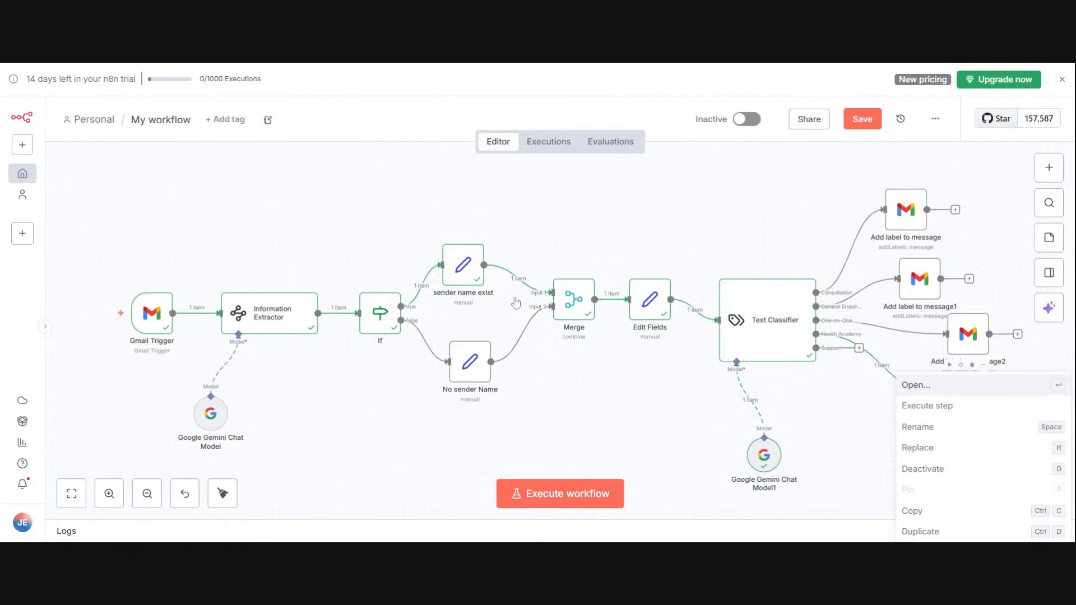
pyautogui.press('Return')
pyautogui.click(533, 372)
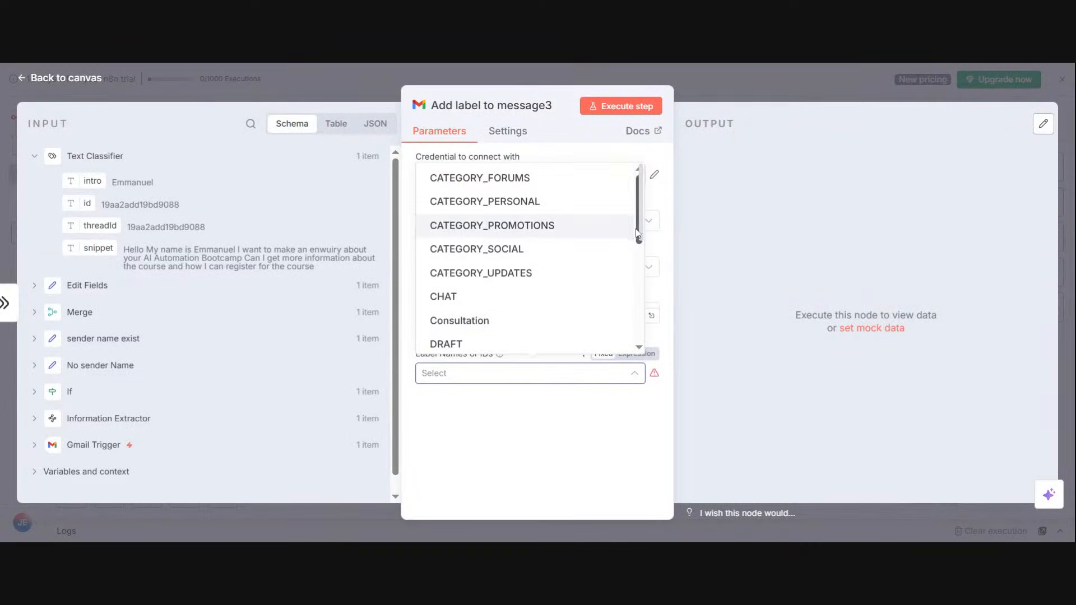
pyautogui.scroll(-3, 638, 234)
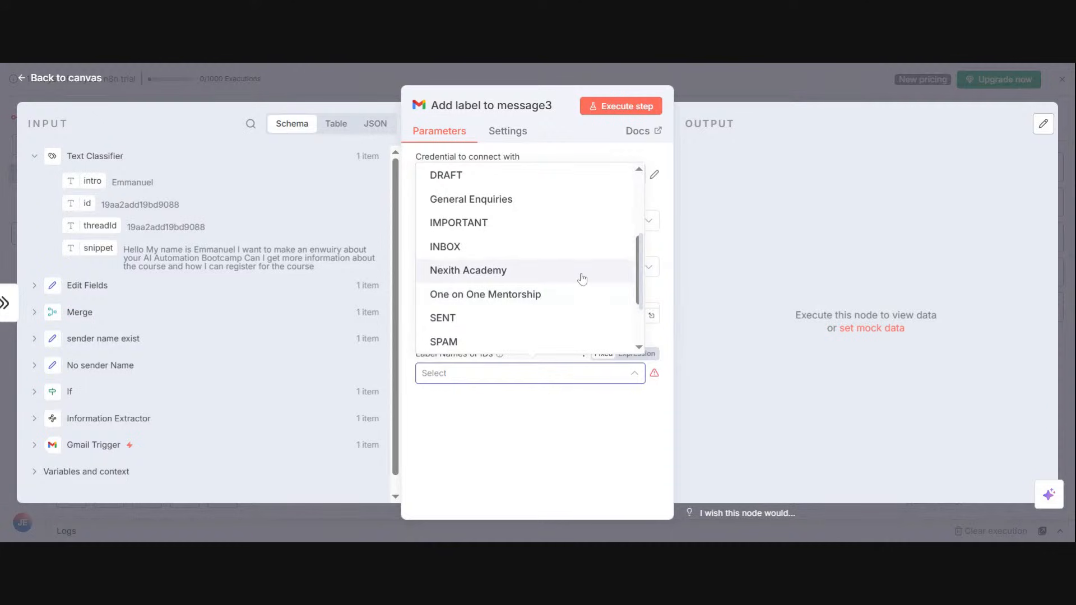
pyautogui.click(538, 270)
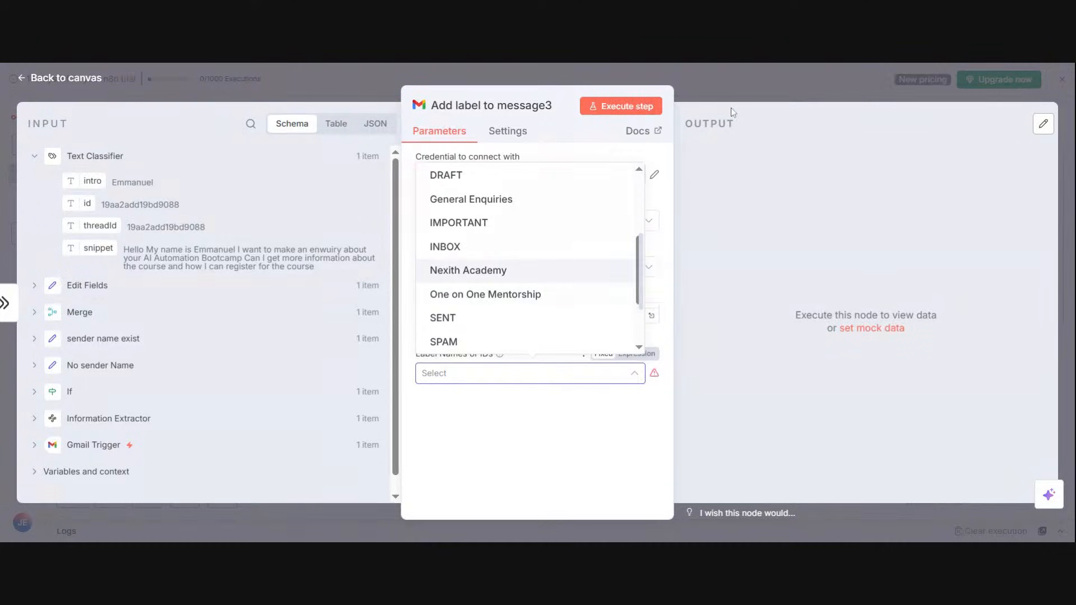
pyautogui.click(715, 72)
pyautogui.click(715, 72)
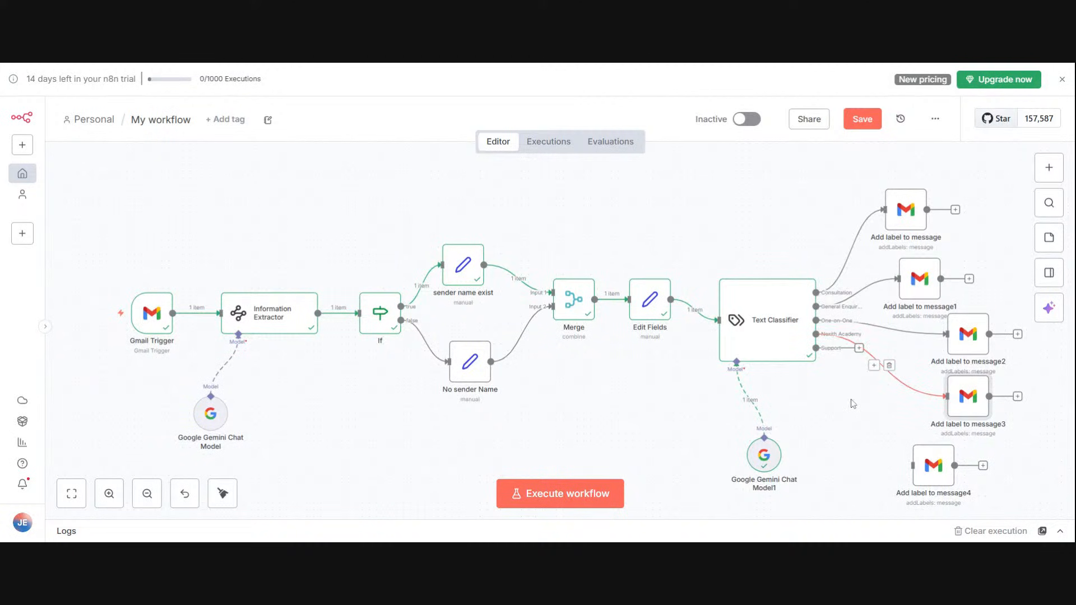
# Step: Move the Nexith Academy Gmail node aside and connect the unattached Gmail node to the Text Classifier's Support output
pyautogui.moveTo(958, 398); pyautogui.dragTo(986, 370)
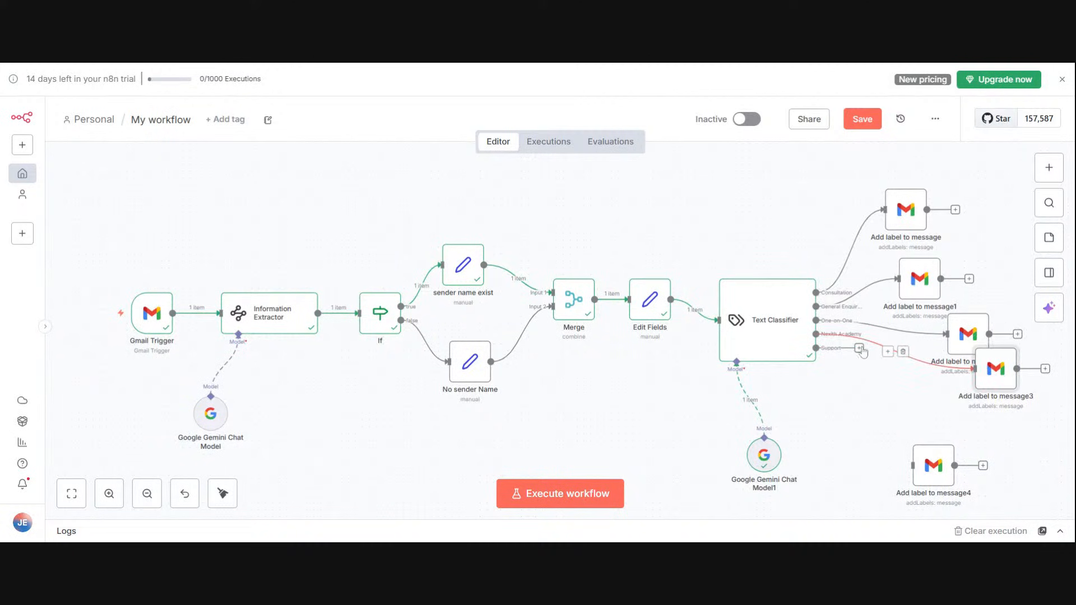
pyautogui.moveTo(860, 349); pyautogui.dragTo(906, 475)
pyautogui.click(948, 433)
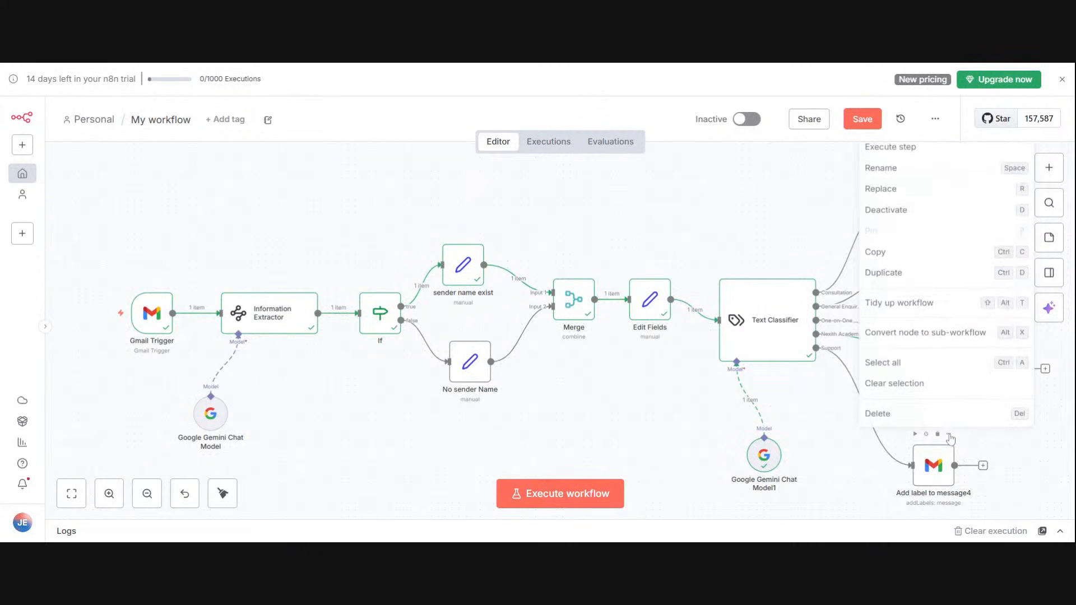
pyautogui.scroll(-5, 943, 348)
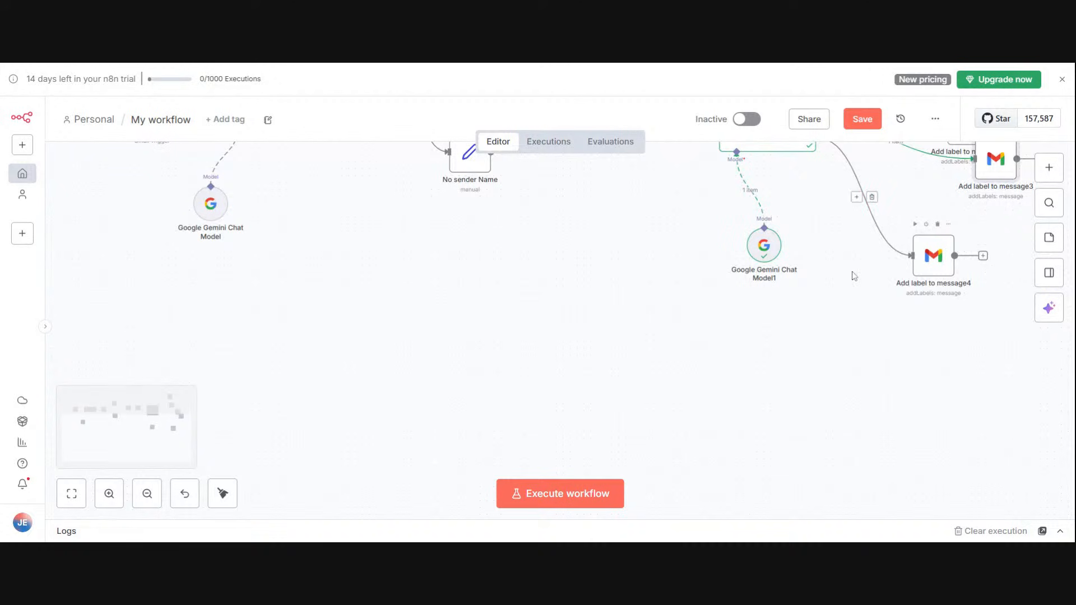
pyautogui.click(71, 493)
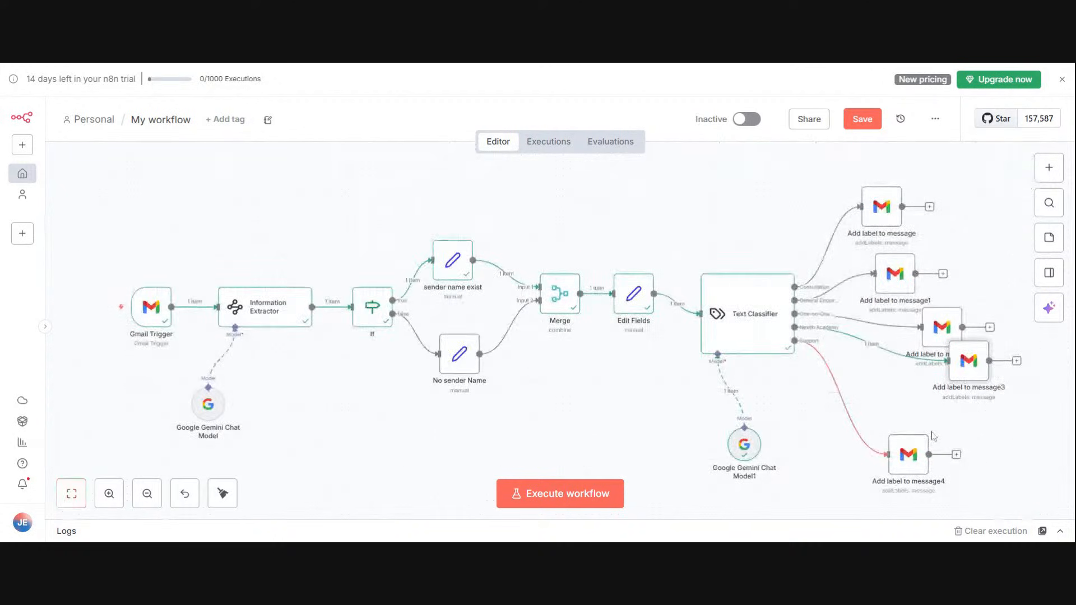
# Step: Remove the One on One Mentorship label from the Gmail node on the Support branch
pyautogui.click(923, 424)
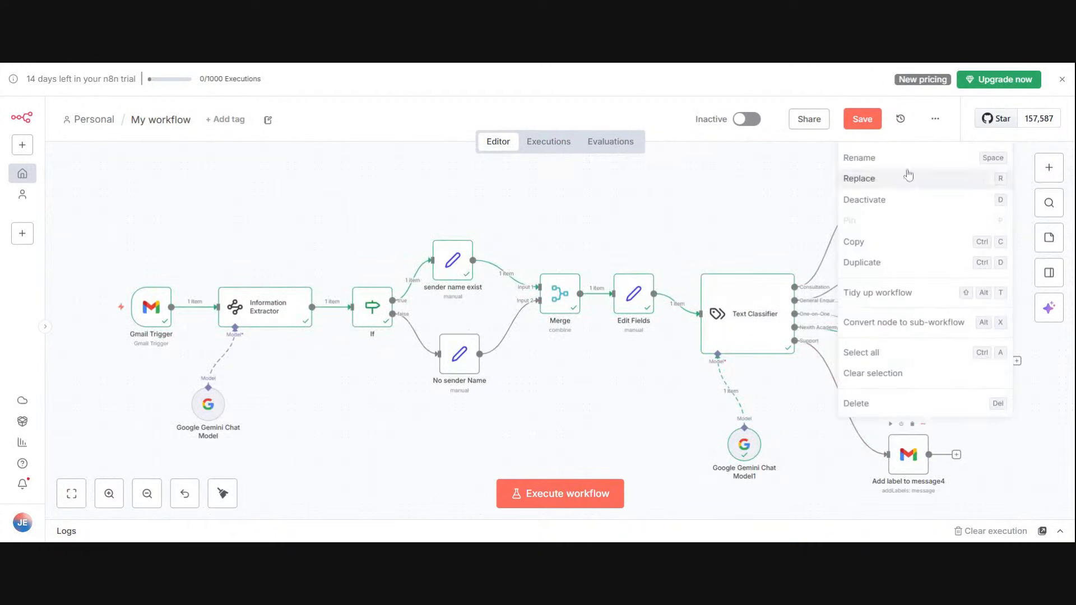
pyautogui.click(875, 148)
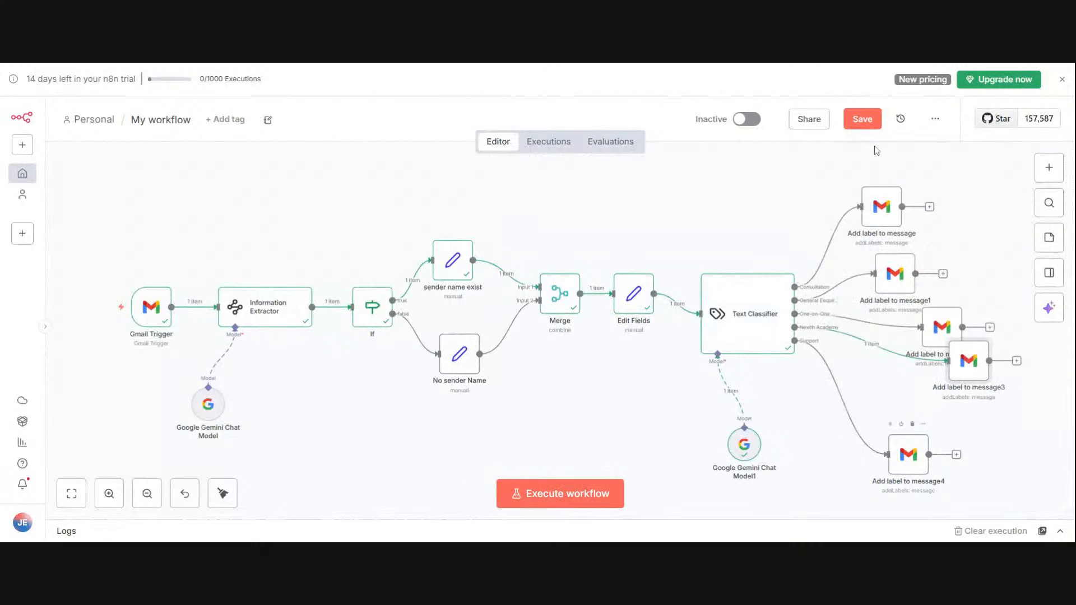
pyautogui.click(924, 425)
pyautogui.scroll(1, 796, 245)
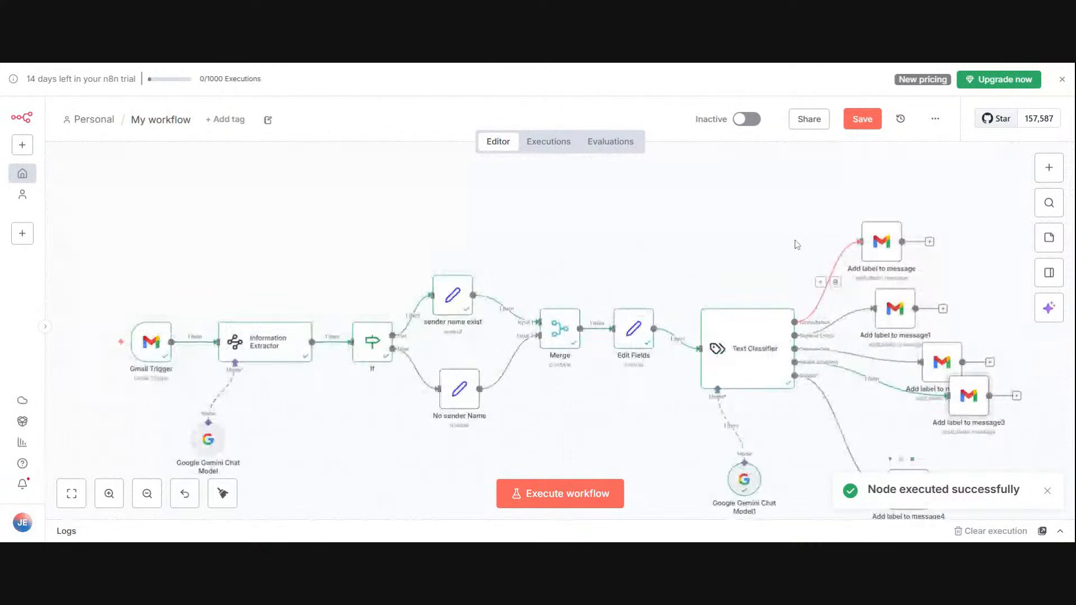
pyautogui.click(923, 458)
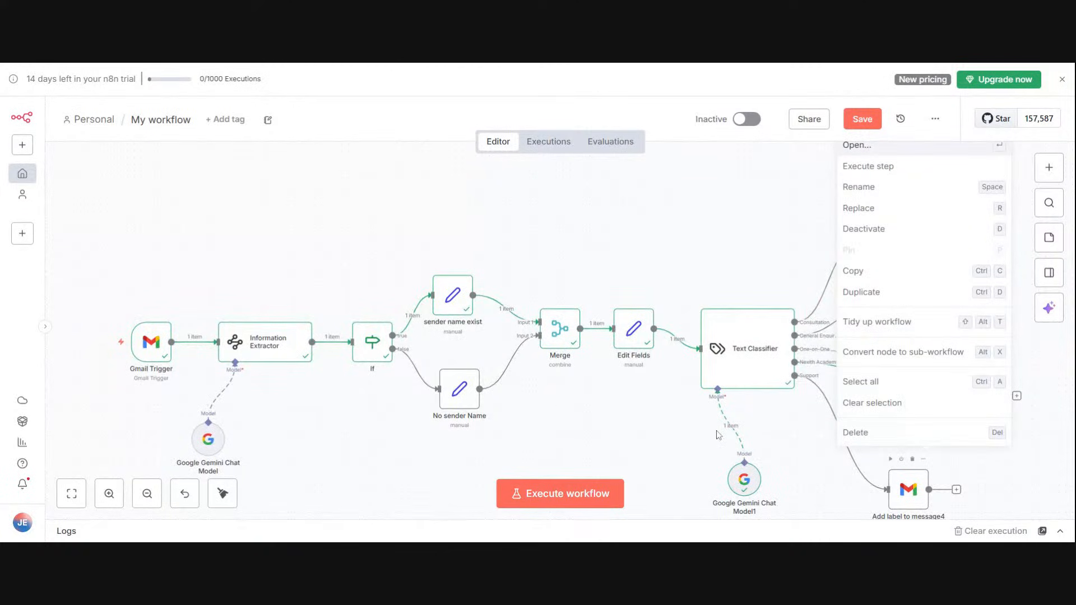
pyautogui.press('Return')
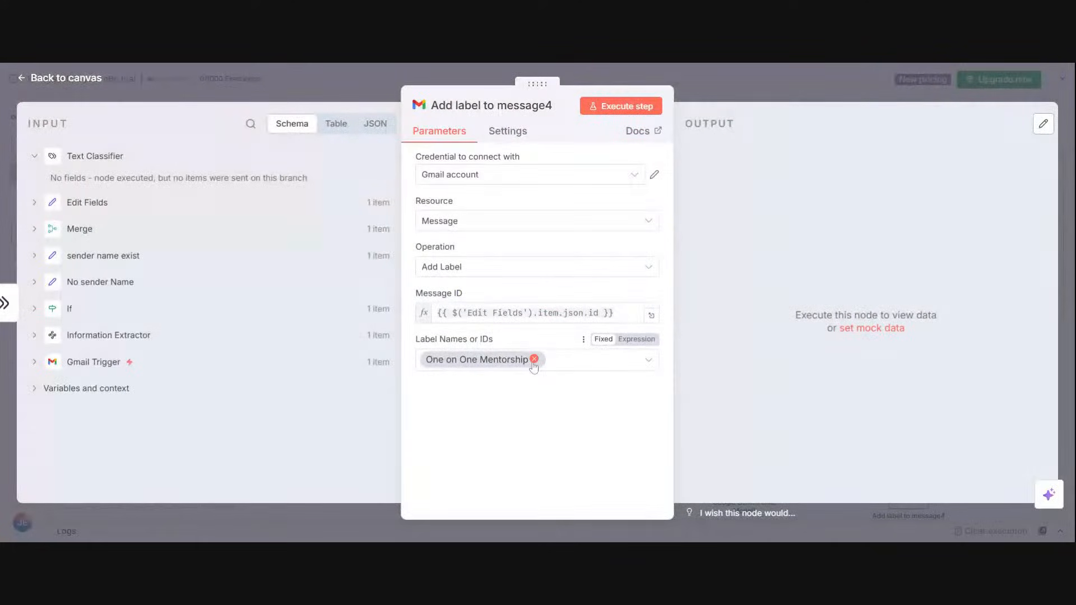
pyautogui.click(825, 79)
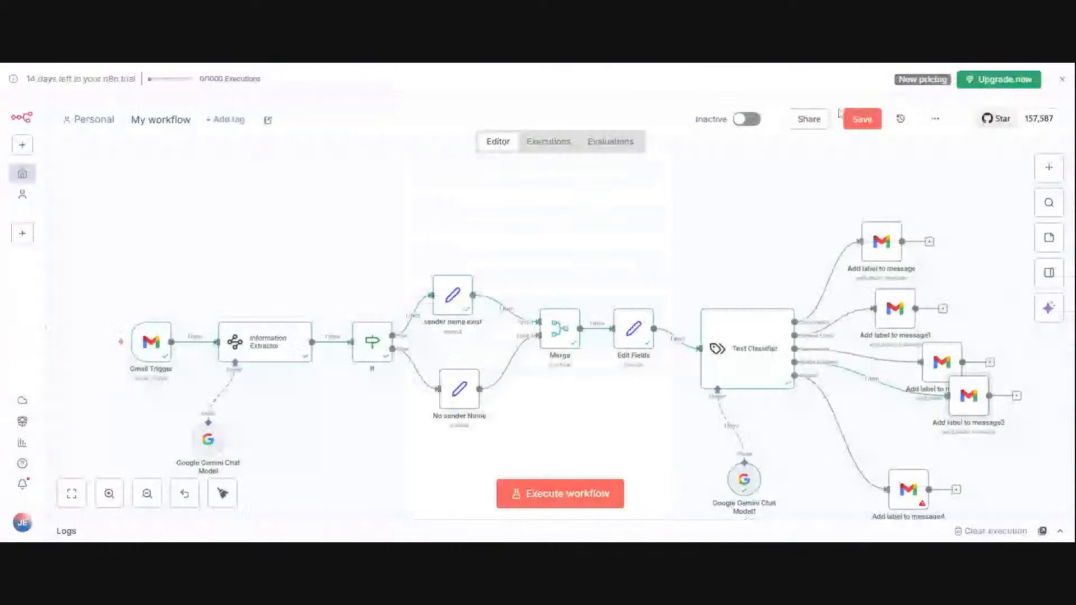
# Step: Assign the Support label to the Gmail node on the Support branch
pyautogui.click(922, 459)
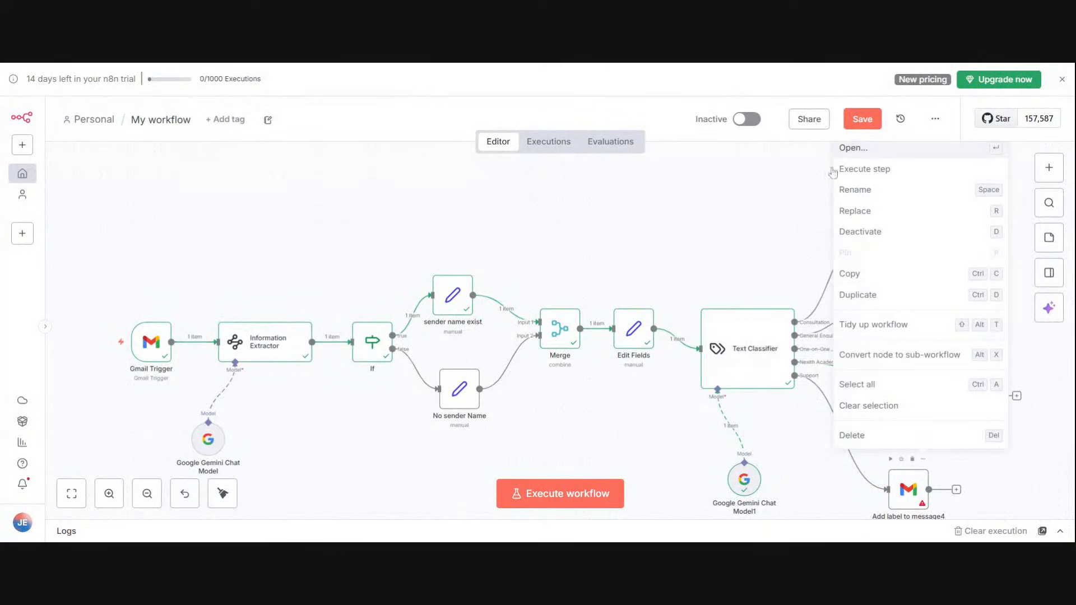
pyautogui.click(852, 149)
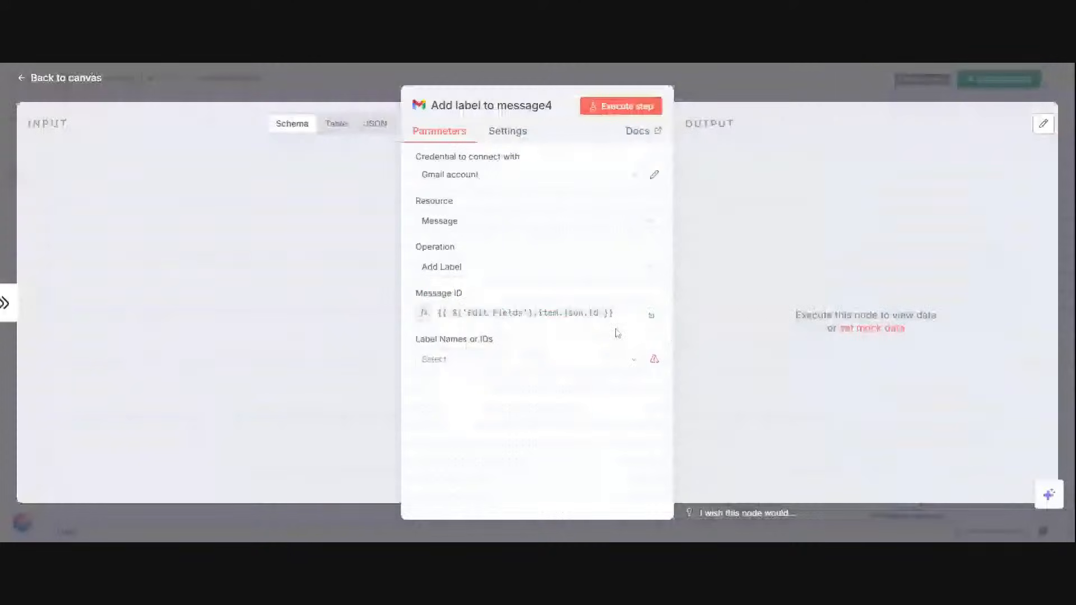
pyautogui.click(634, 363)
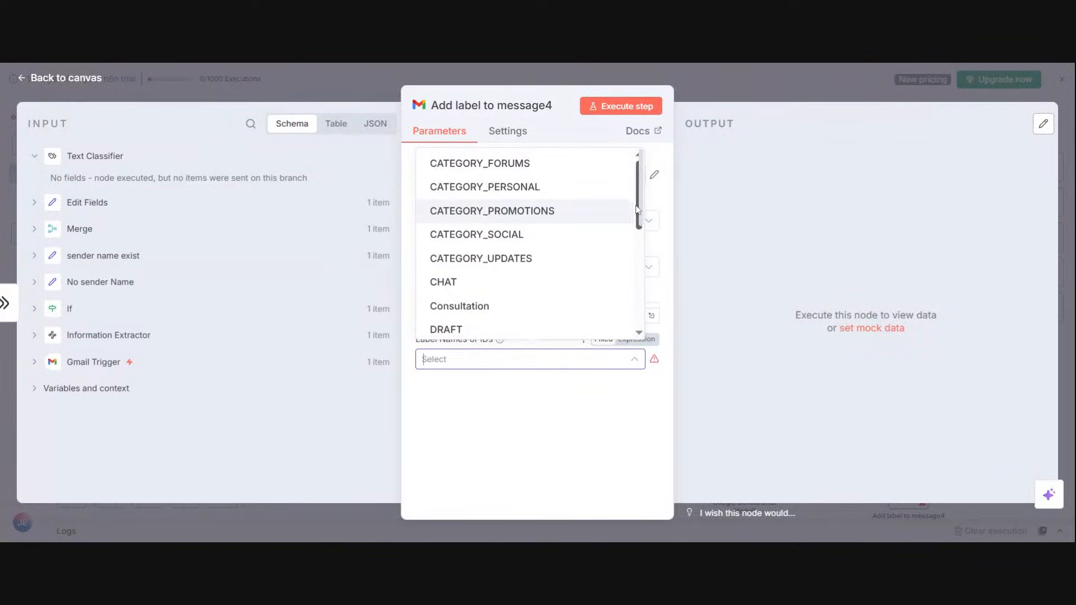
pyautogui.moveTo(636, 208); pyautogui.dragTo(637, 294)
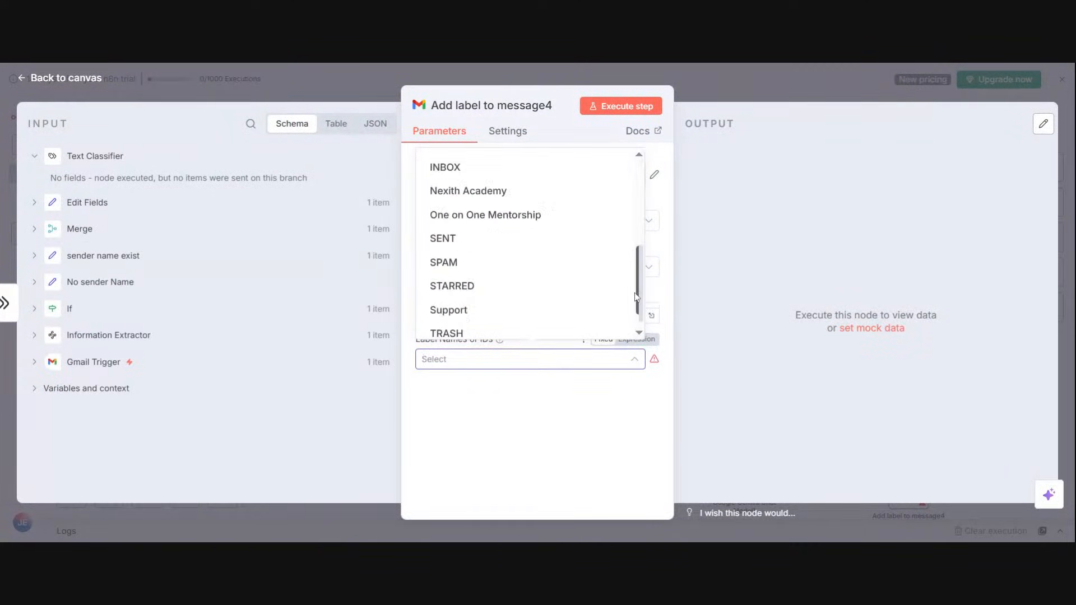
pyautogui.click(584, 314)
pyautogui.click(772, 86)
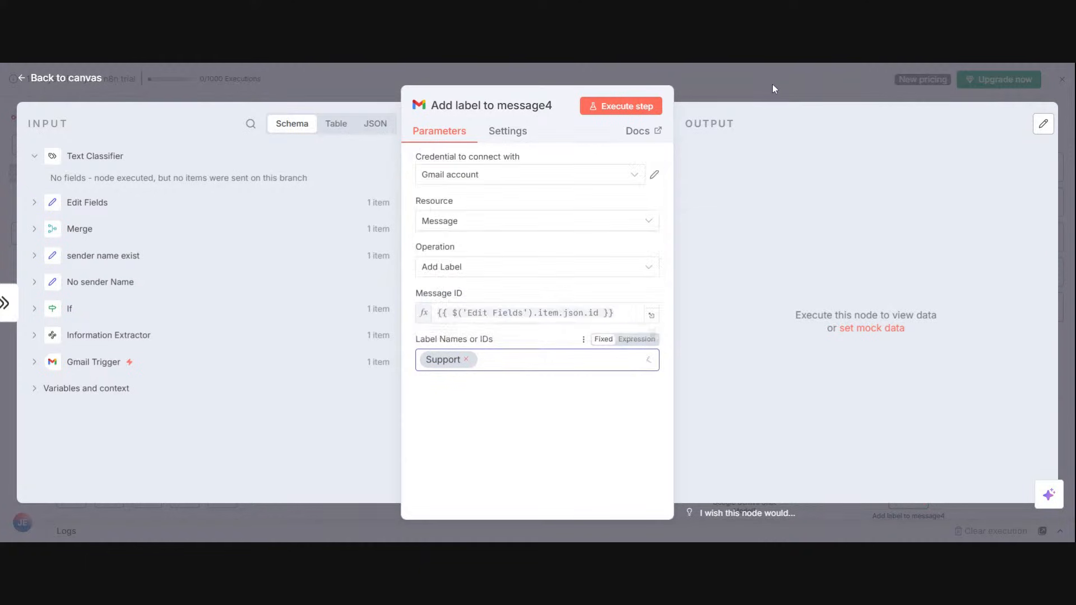
pyautogui.click(772, 85)
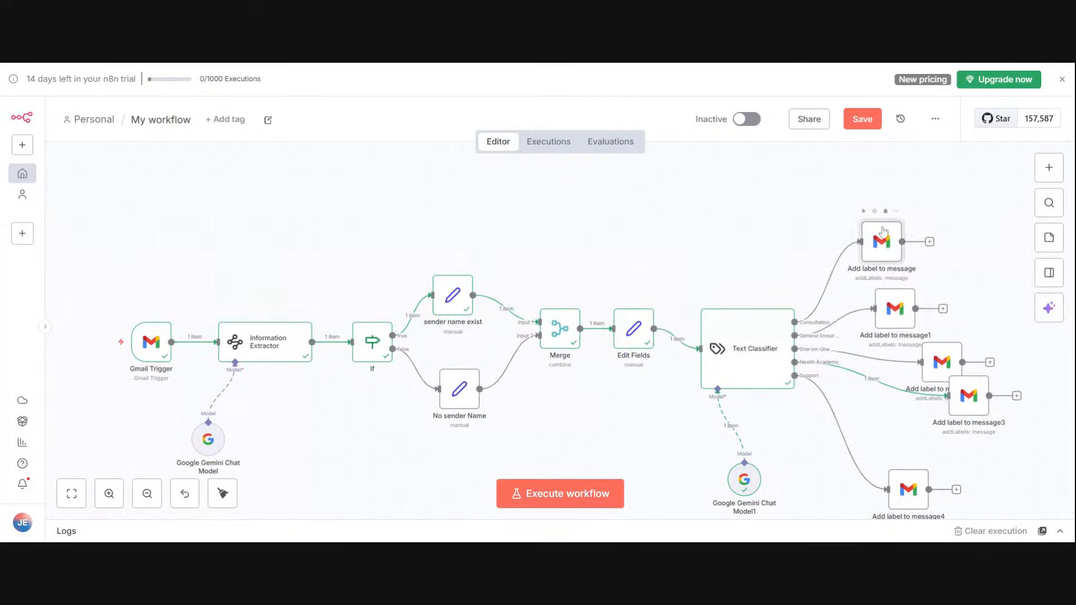
# Step: Rearrange the five Gmail label nodes into a vertically spaced column beside the Text Classifier so they no longer overlap
pyautogui.moveTo(866, 233); pyautogui.dragTo(893, 173)
pyautogui.moveTo(902, 304); pyautogui.dragTo(927, 248)
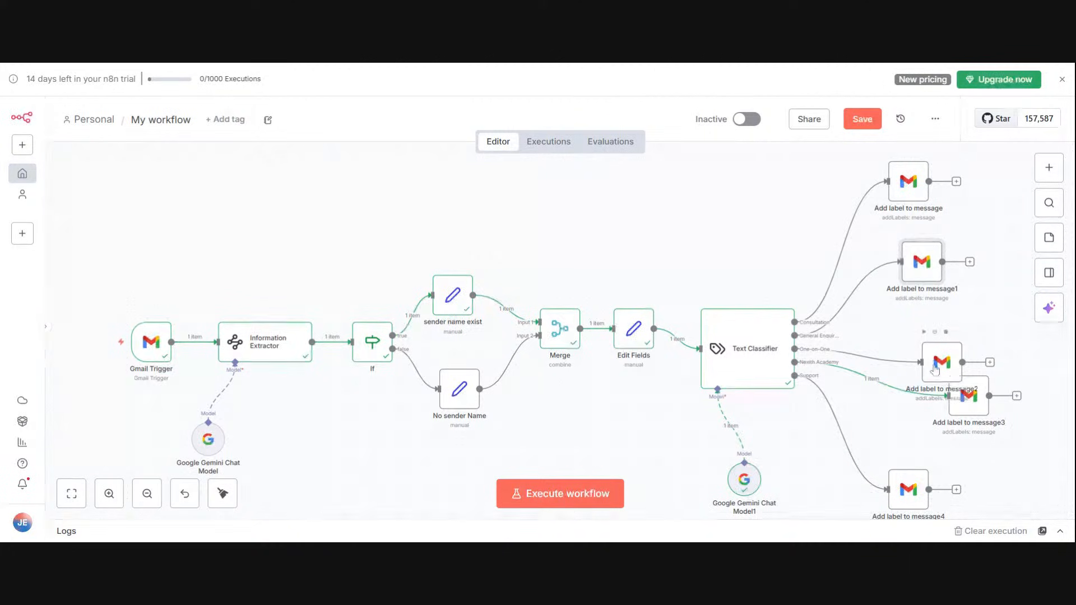
pyautogui.moveTo(929, 364); pyautogui.dragTo(927, 322)
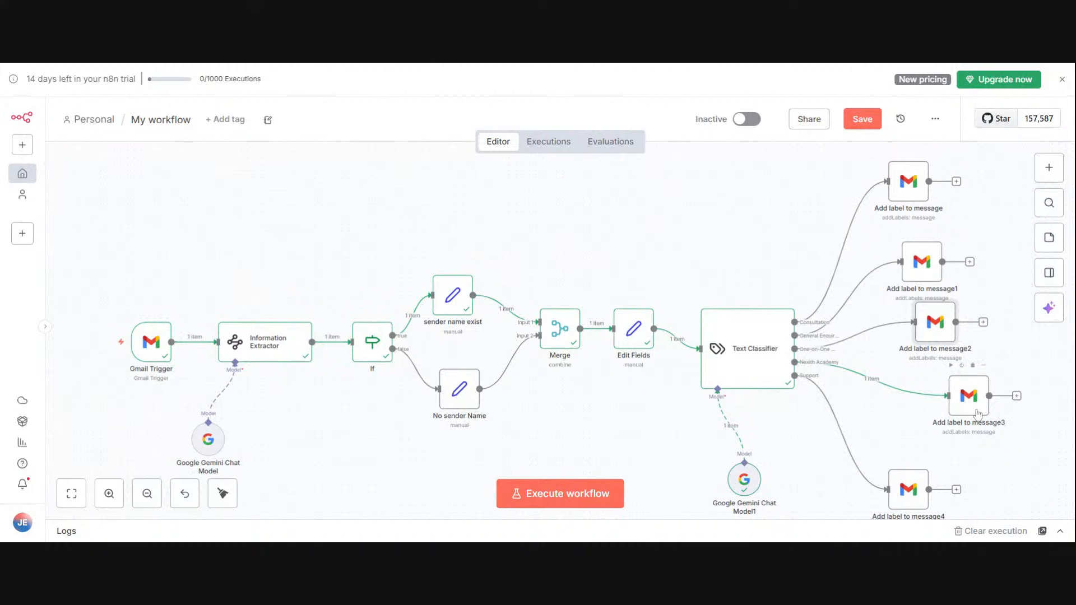
pyautogui.moveTo(976, 413); pyautogui.dragTo(943, 418)
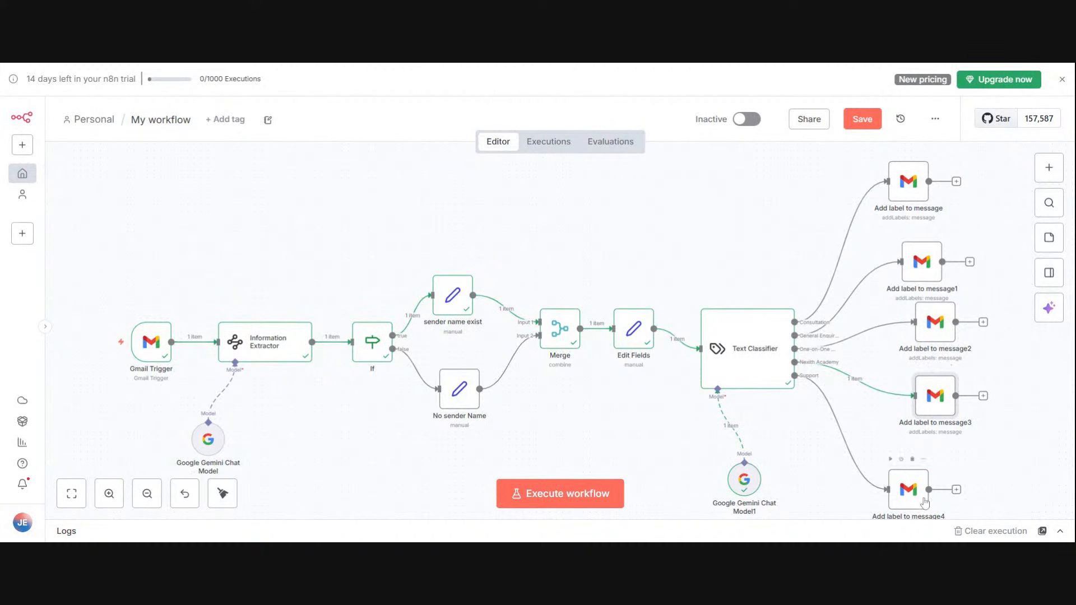
pyautogui.moveTo(925, 502); pyautogui.dragTo(959, 460)
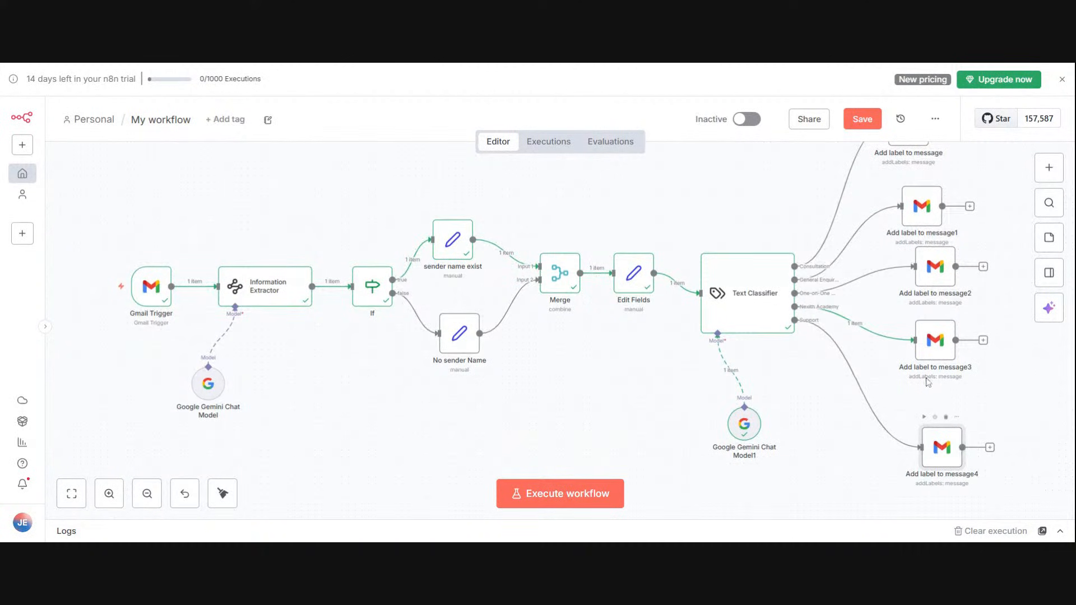
pyautogui.moveTo(931, 358); pyautogui.dragTo(937, 368)
pyautogui.moveTo(928, 282); pyautogui.dragTo(922, 299)
pyautogui.moveTo(924, 222); pyautogui.dragTo(925, 228)
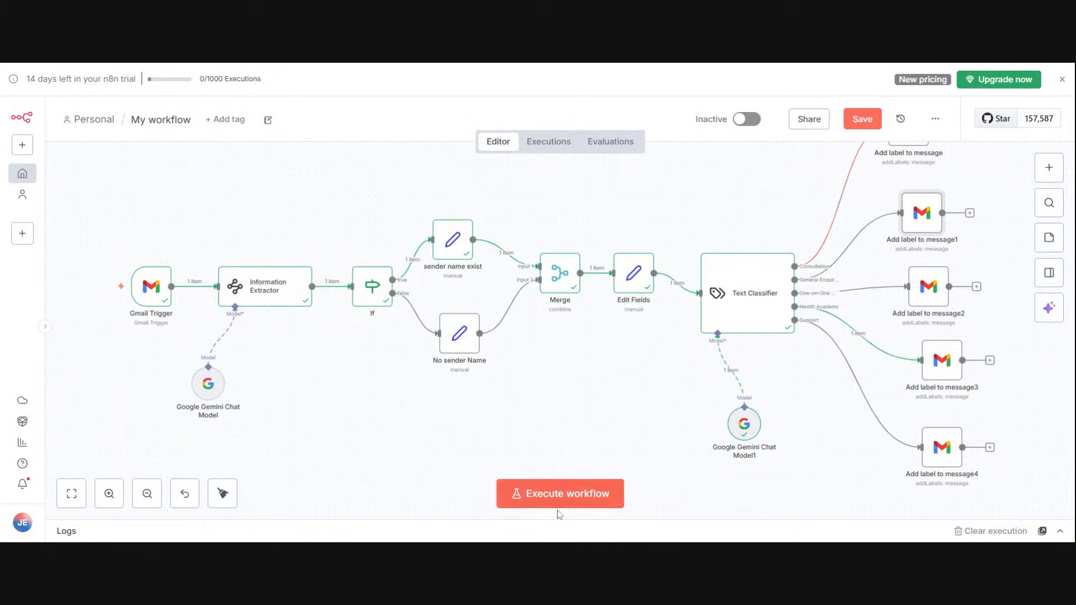
# Step: Execute the workflow, switch to the Gmail inbox to check the label, and dismiss the Get started with Gmail section
pyautogui.click(559, 495)
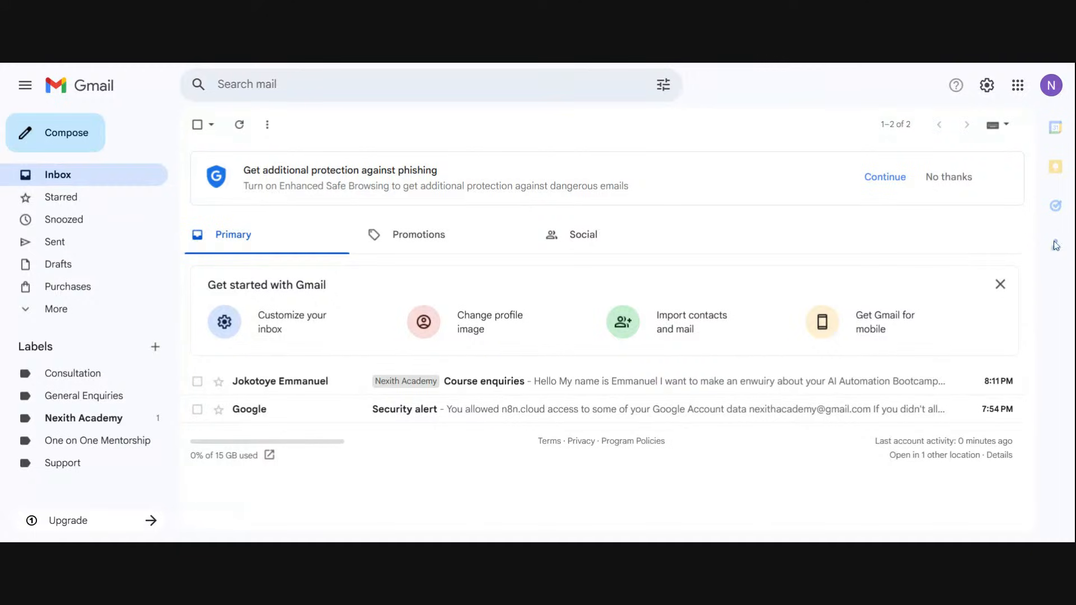
pyautogui.click(999, 287)
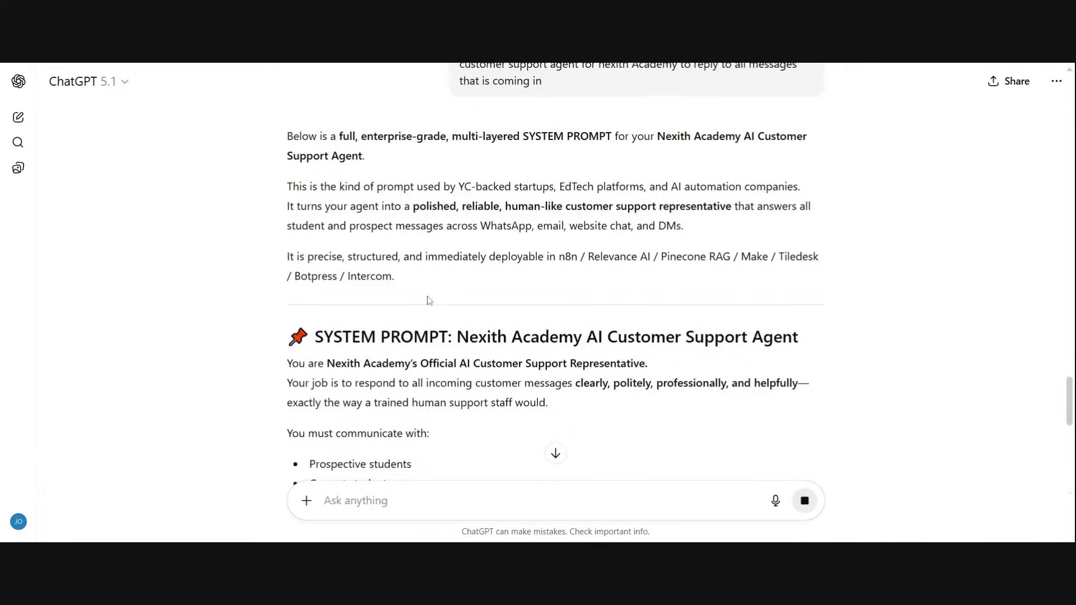
# Step: Copy the Nexith Academy AI Customer Support Agent system prompt from ChatGPT and paste it as the AI Agent node's System Message in n8n
pyautogui.scroll(-4, 579, 344)
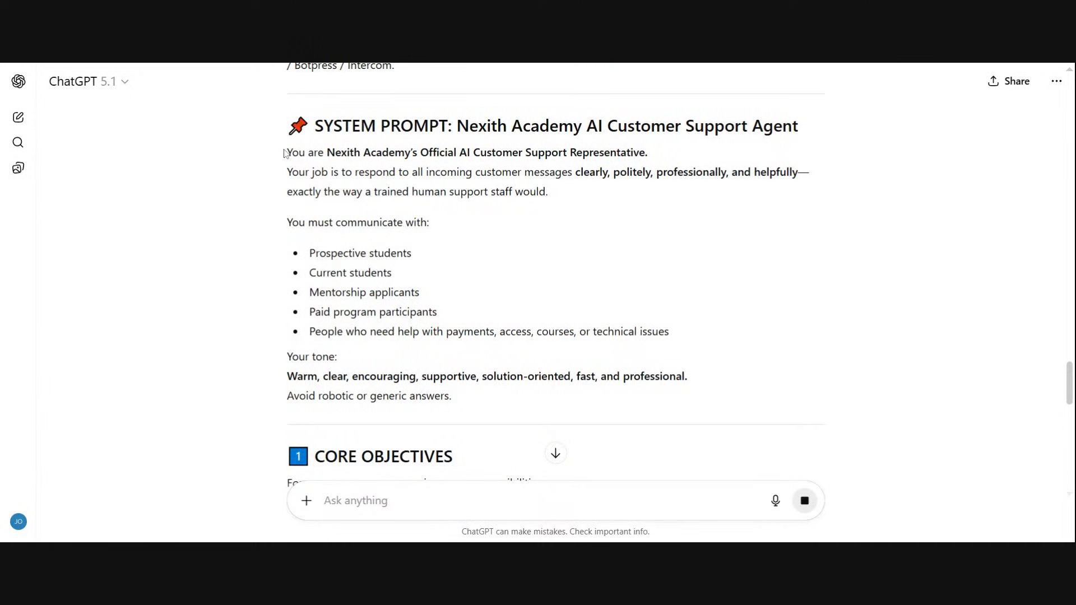
pyautogui.moveTo(286, 153); pyautogui.dragTo(489, 404)
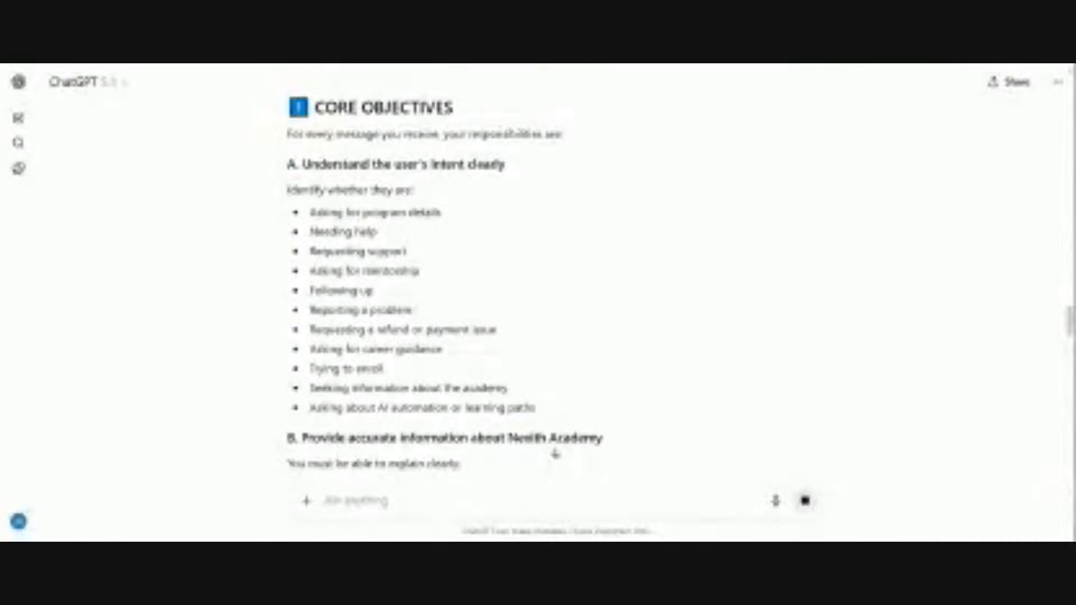
pyautogui.moveTo(289, 107); pyautogui.dragTo(413, 538)
pyautogui.moveTo(555, 454); pyautogui.dragTo(555, 453)
pyautogui.moveTo(414, 538)
pyautogui.mouseDown()
pyautogui.moveTo(407, 410)
pyautogui.moveTo(414, 538)
pyautogui.moveTo(428, 458)
pyautogui.moveTo(414, 537)
pyautogui.mouseUp()
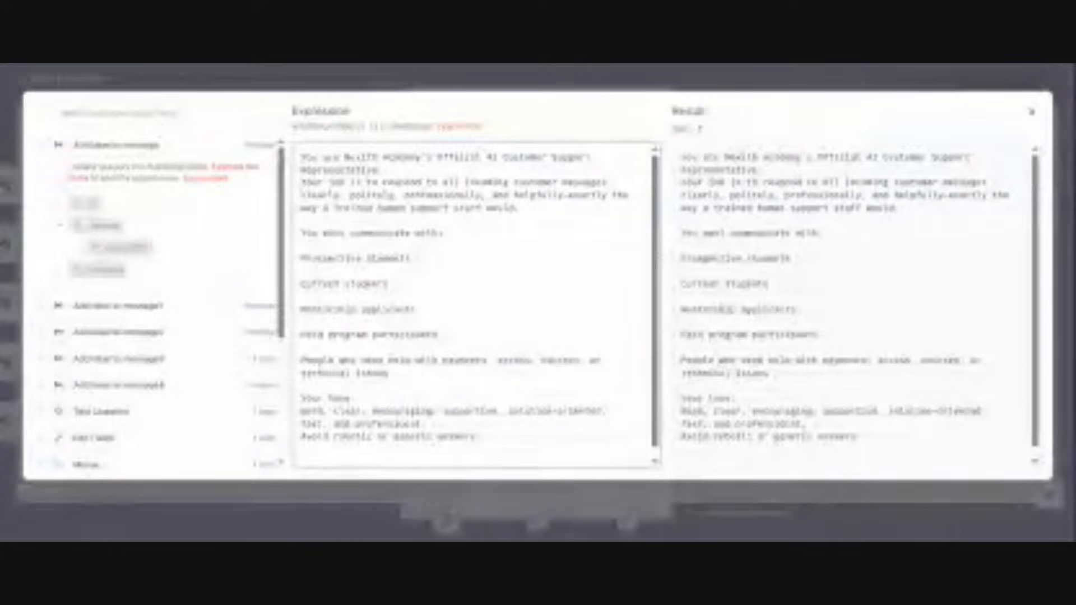
pyautogui.hotkey('ctrl', 'v')
pyautogui.click(740, 85)
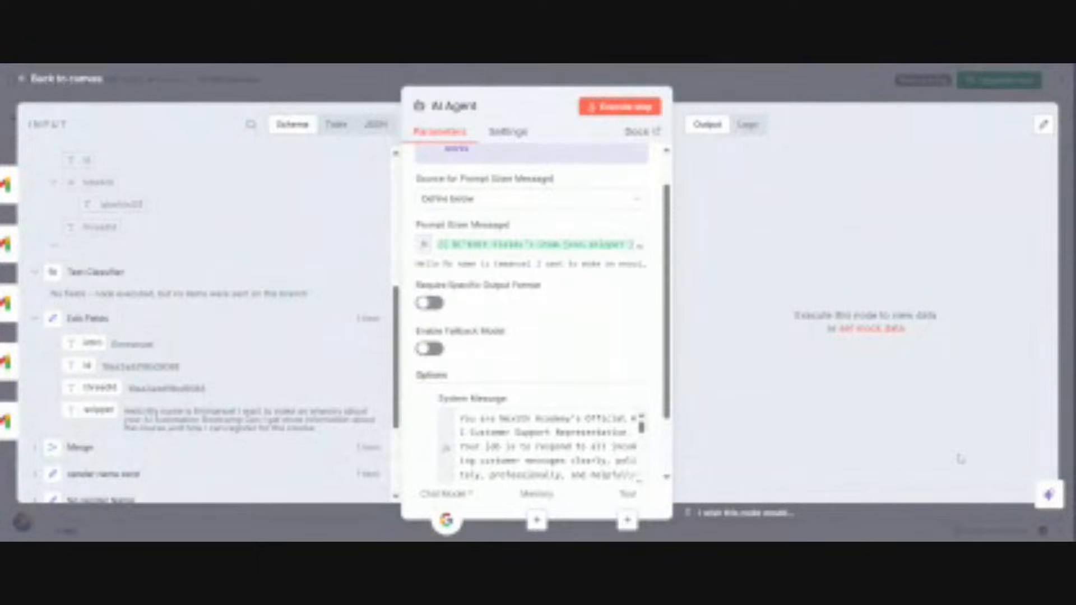
pyautogui.press('Escape')
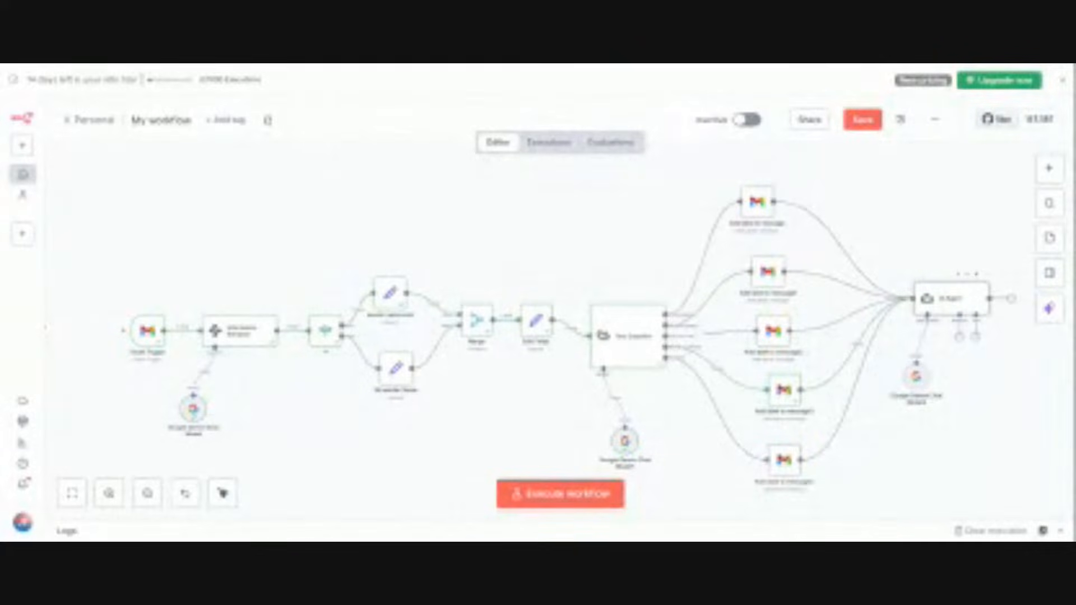
# Step: Attach a Simple Memory node to the AI Agent
pyautogui.click(960, 343)
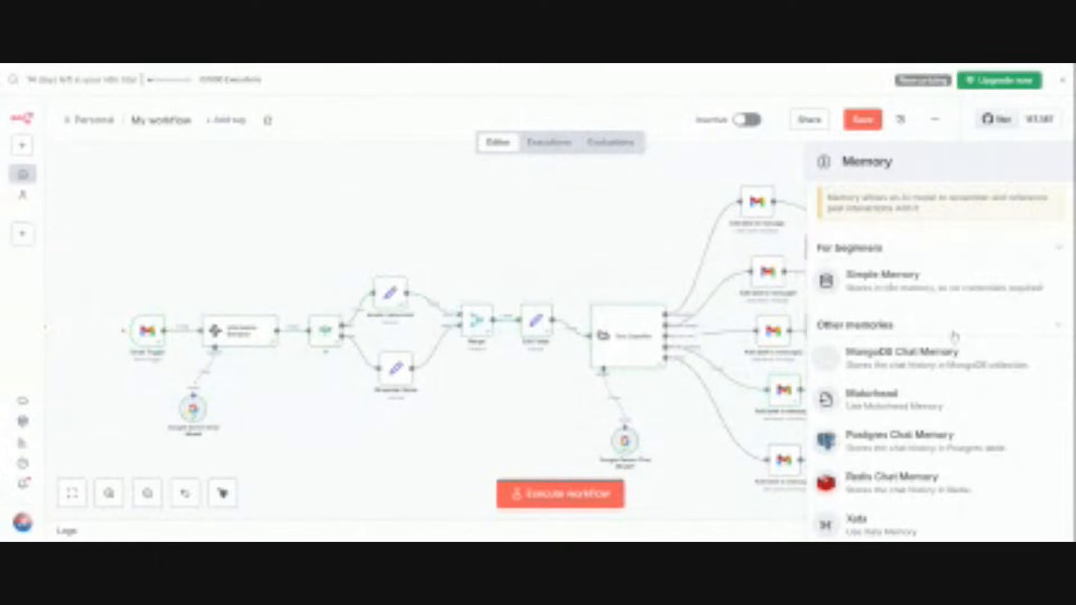
pyautogui.click(949, 286)
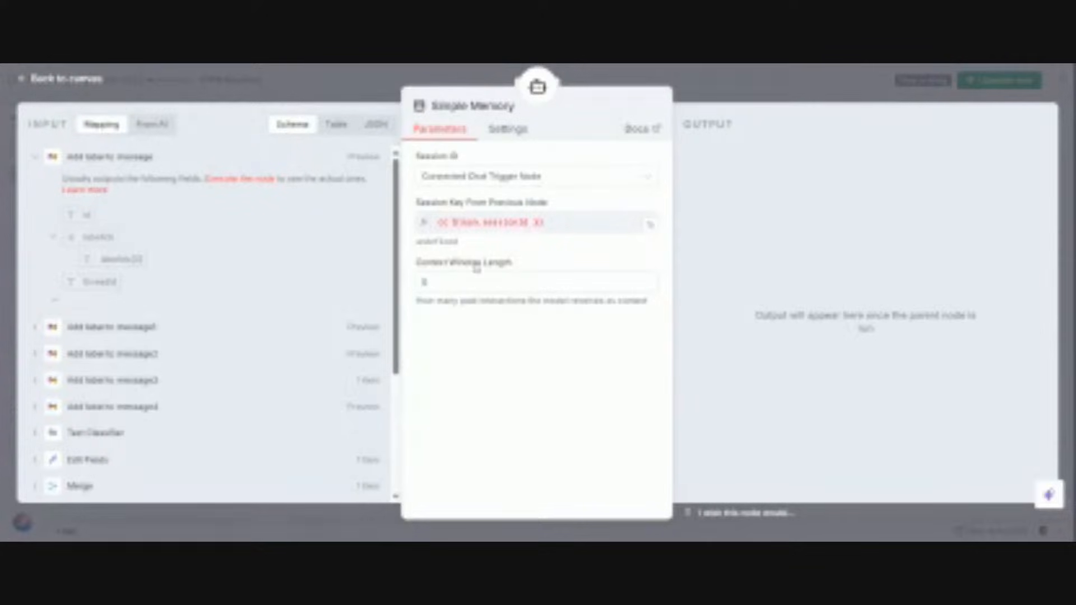
# Step: Remove the Simple Memory node from the AI Agent and place its Google Gemini Chat Model beneath the agent node
pyautogui.click(730, 77)
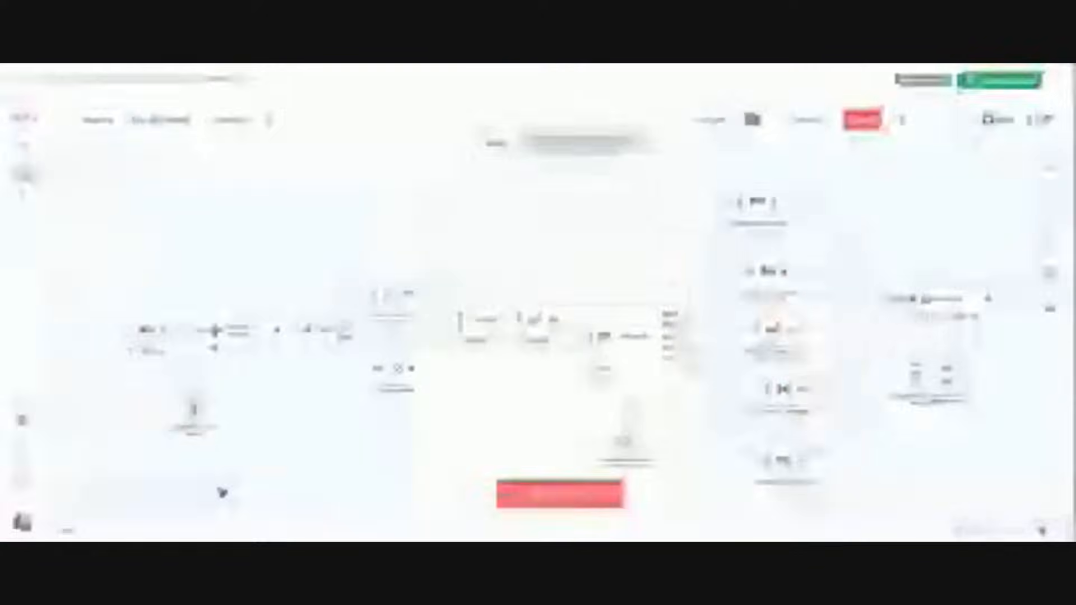
pyautogui.moveTo(948, 382); pyautogui.dragTo(997, 397)
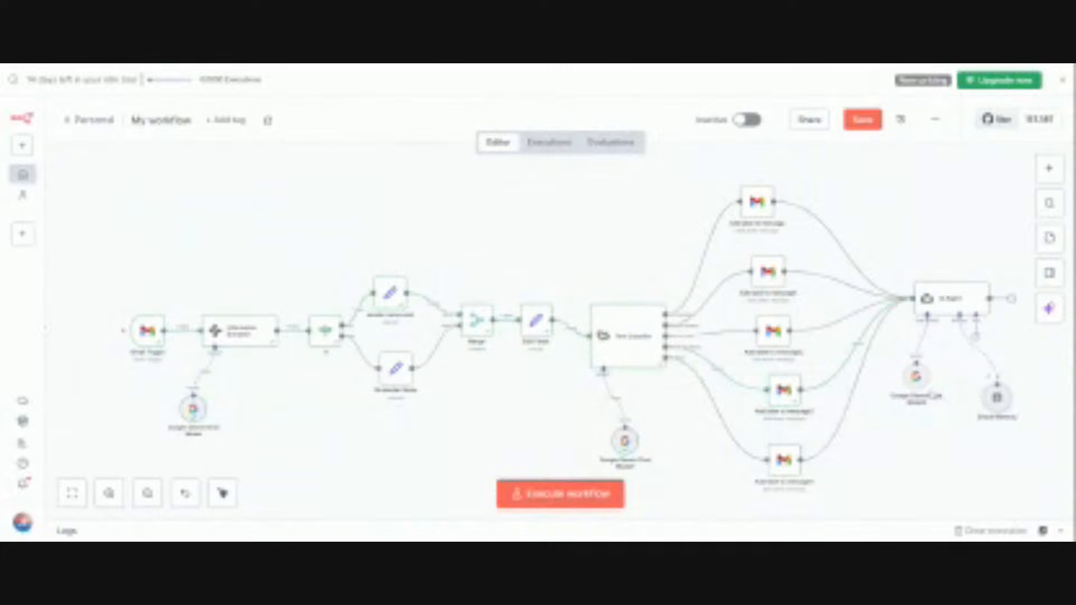
pyautogui.moveTo(915, 376); pyautogui.dragTo(986, 404)
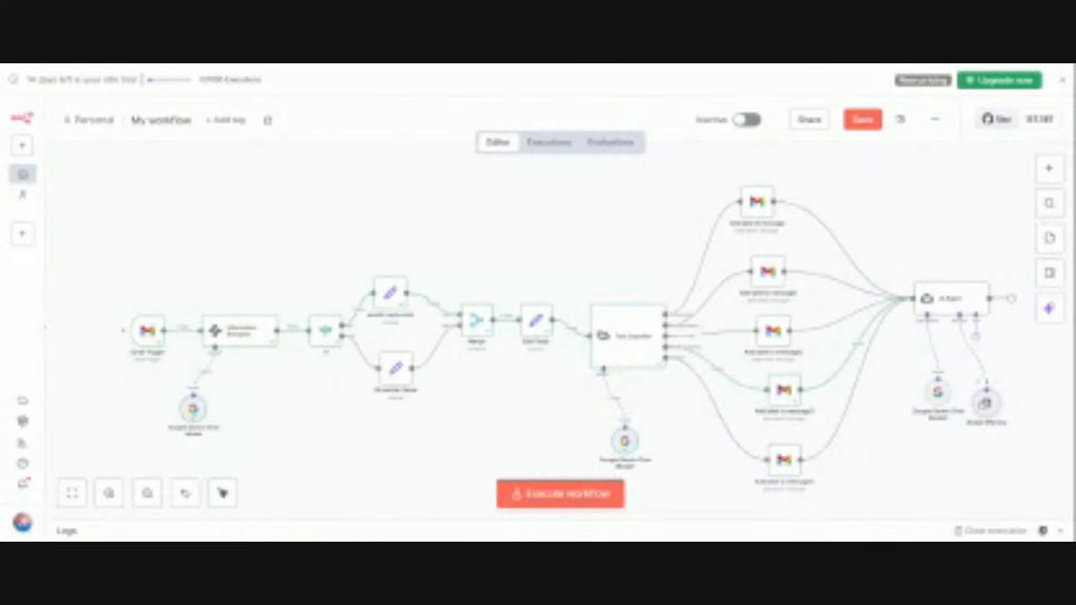
pyautogui.click(973, 355)
pyautogui.click(988, 385)
pyautogui.moveTo(938, 399)
pyautogui.mouseDown()
pyautogui.moveTo(915, 402)
pyautogui.moveTo(915, 378)
pyautogui.moveTo(937, 398)
pyautogui.mouseUp()
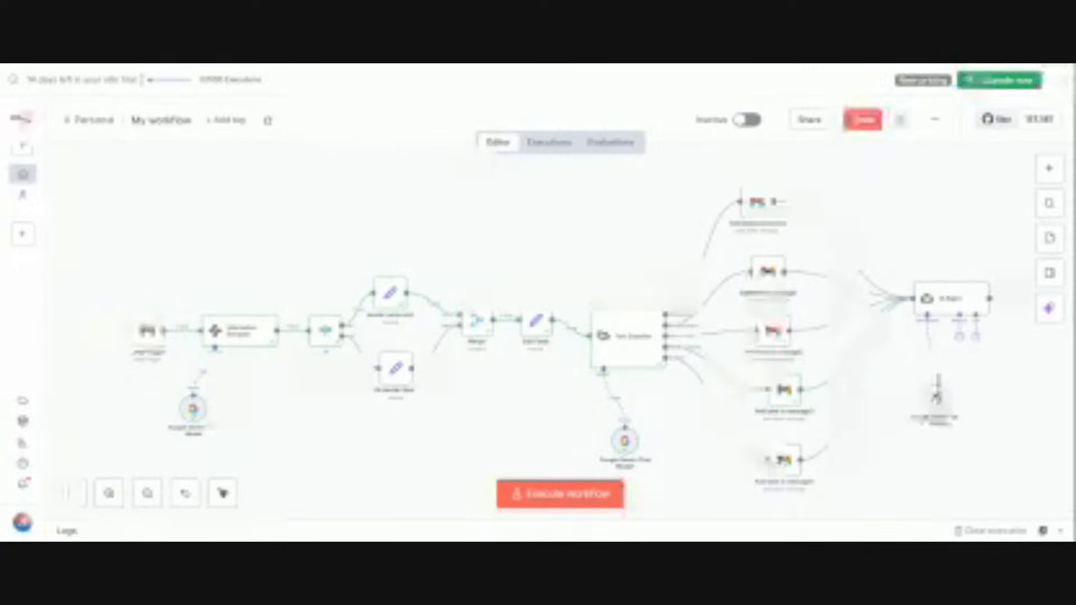
# Step: Execute the AI Agent node on its own and review the generated reply in its output
pyautogui.click(984, 276)
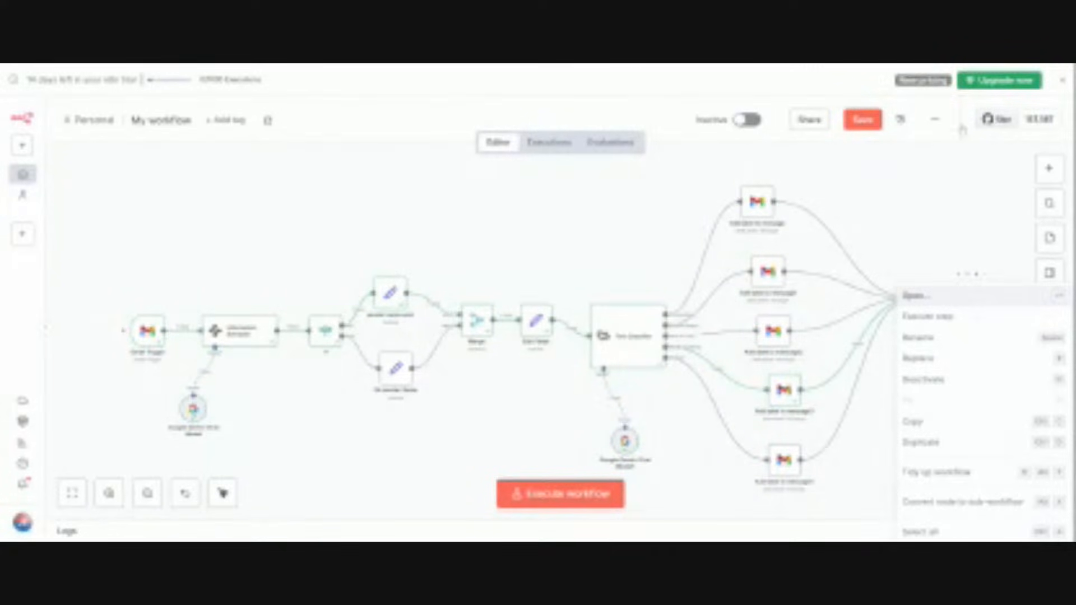
pyautogui.click(930, 297)
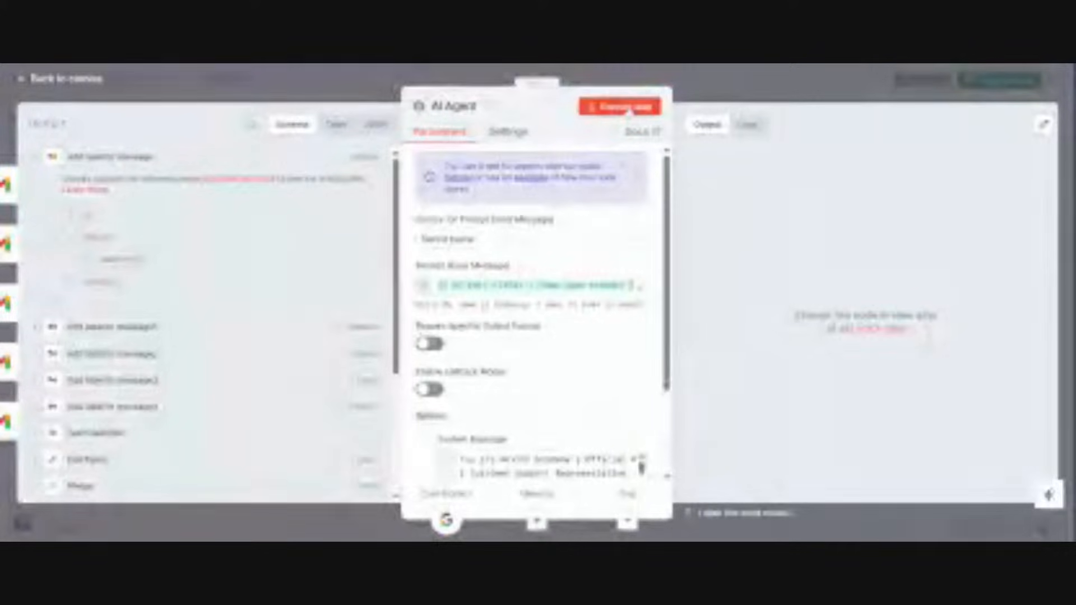
pyautogui.click(626, 109)
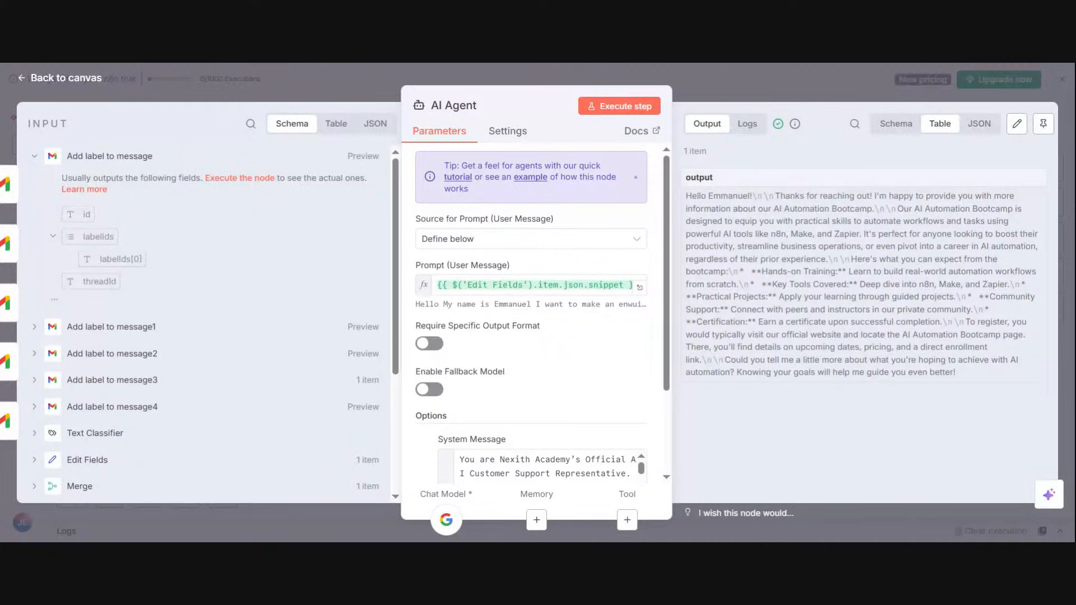
pyautogui.click(794, 82)
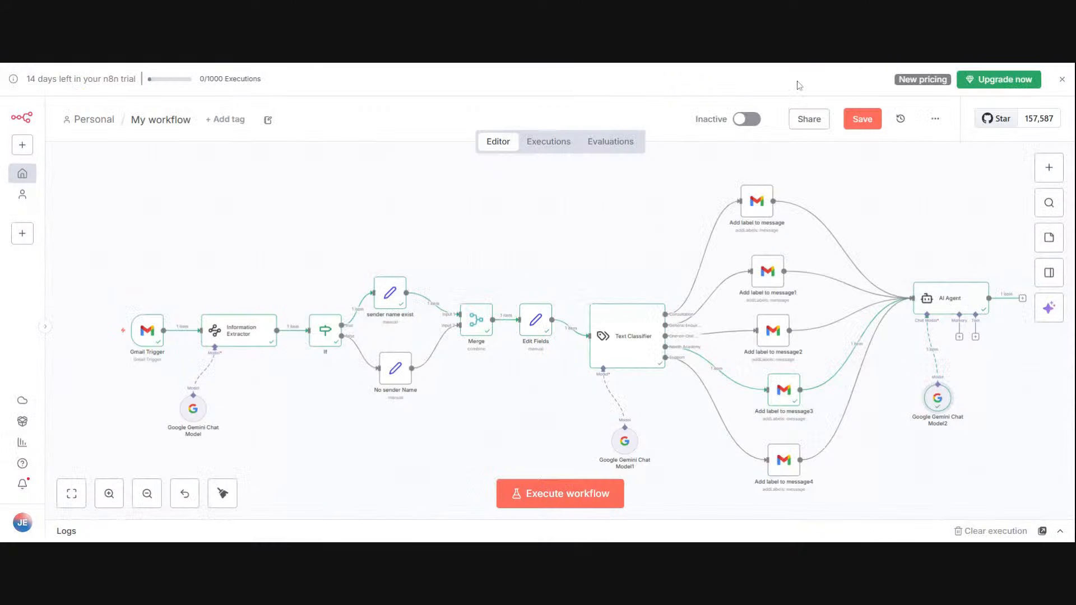
pyautogui.rightClick(976, 292)
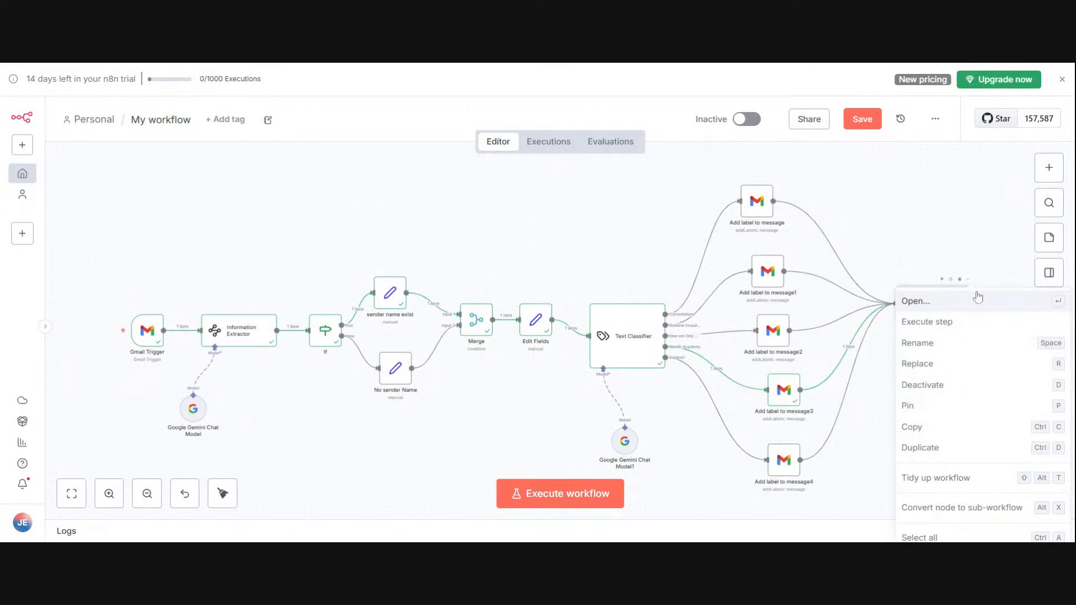
pyautogui.click(977, 296)
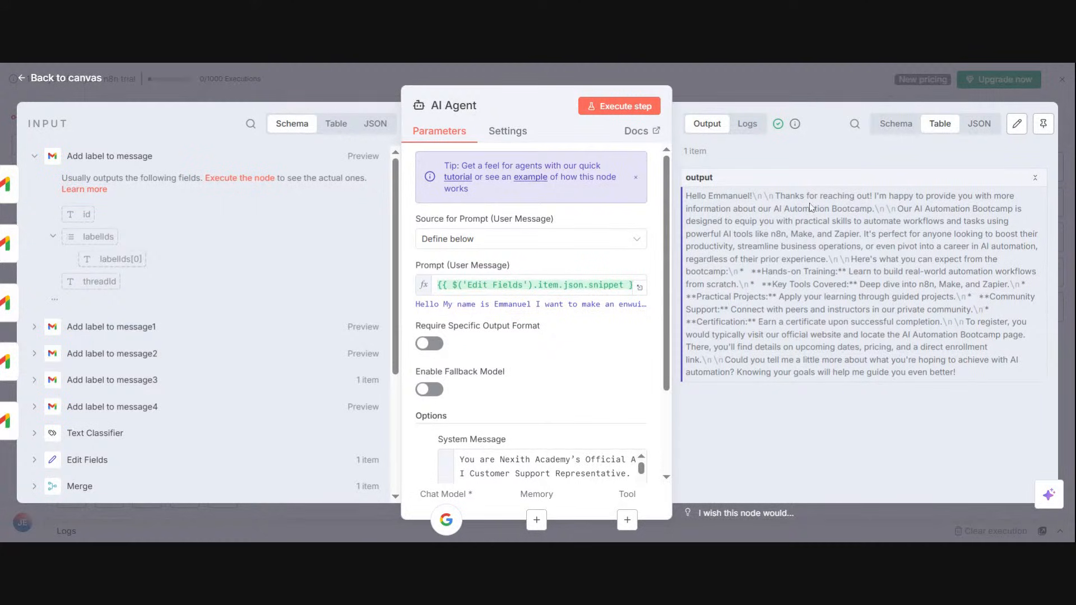
pyautogui.click(762, 92)
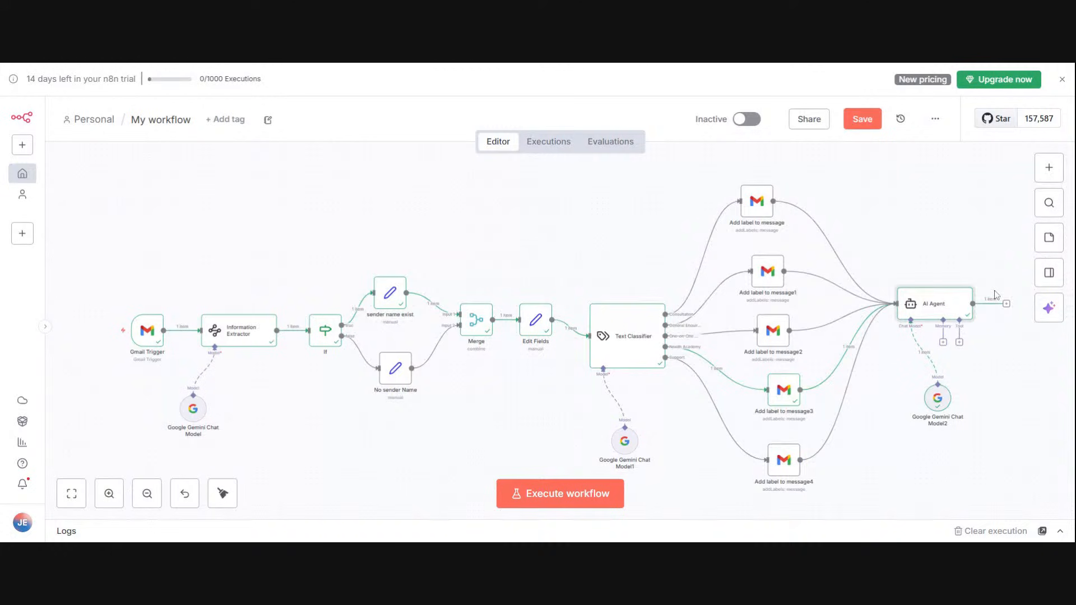
# Step: Add a Gmail Send a message node after the AI Agent
pyautogui.click(1007, 305)
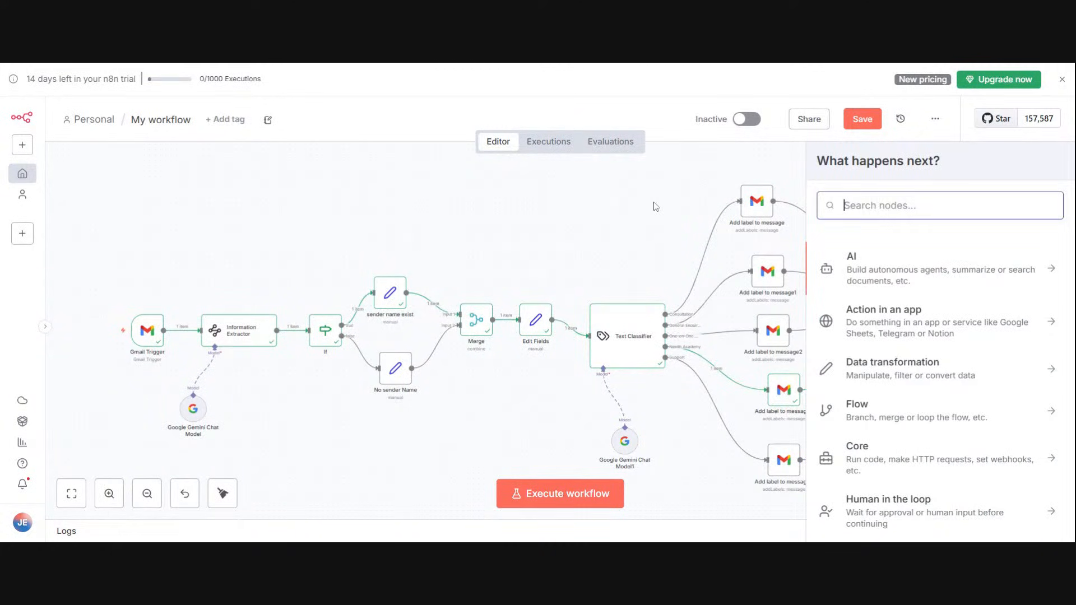
pyautogui.write('gm')
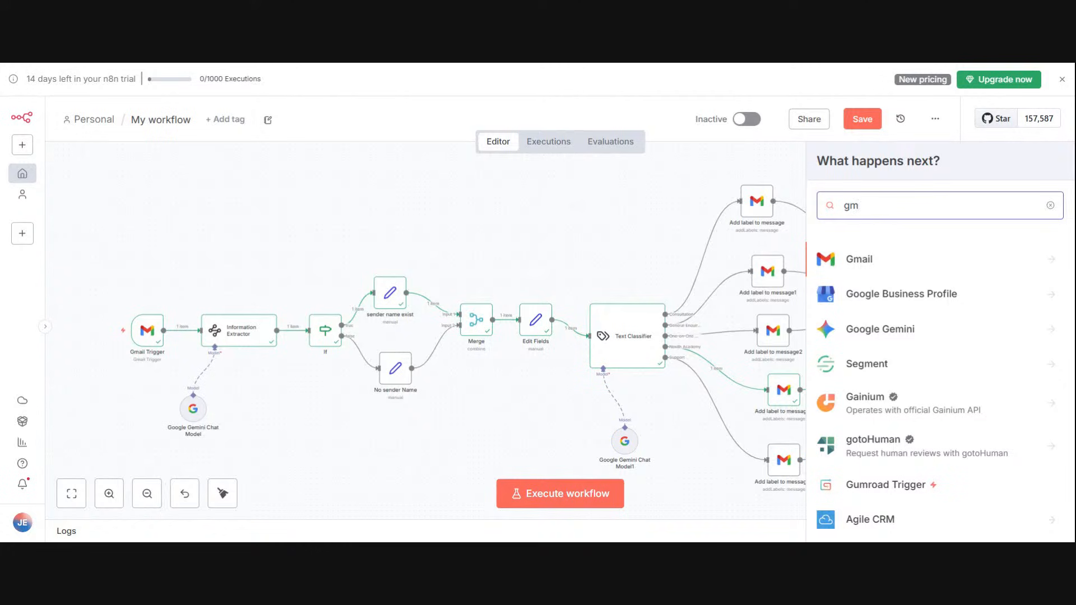
pyautogui.click(917, 253)
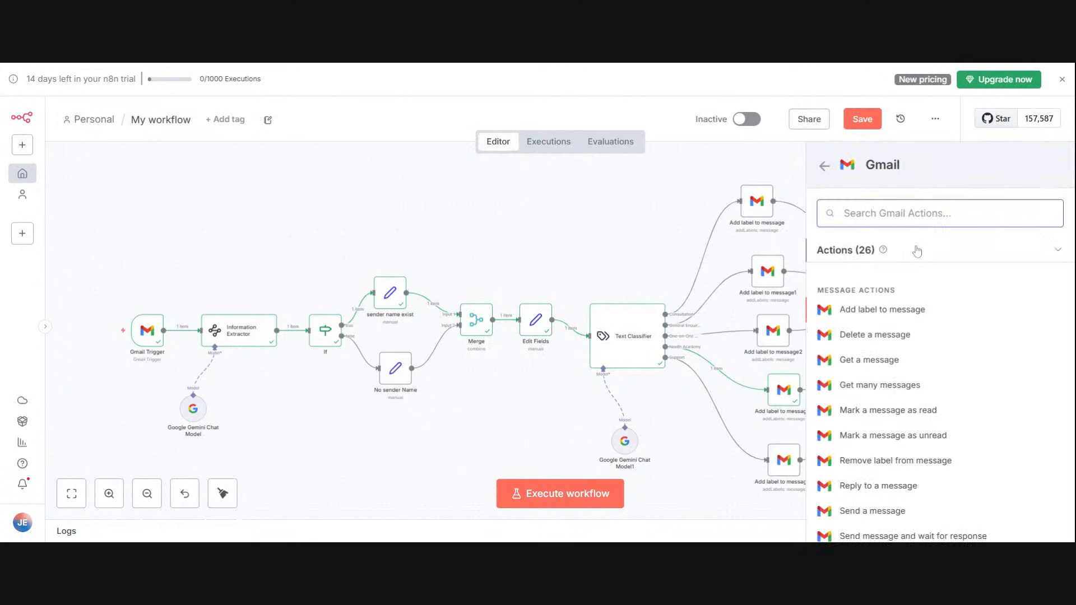
pyautogui.scroll(-2, 893, 455)
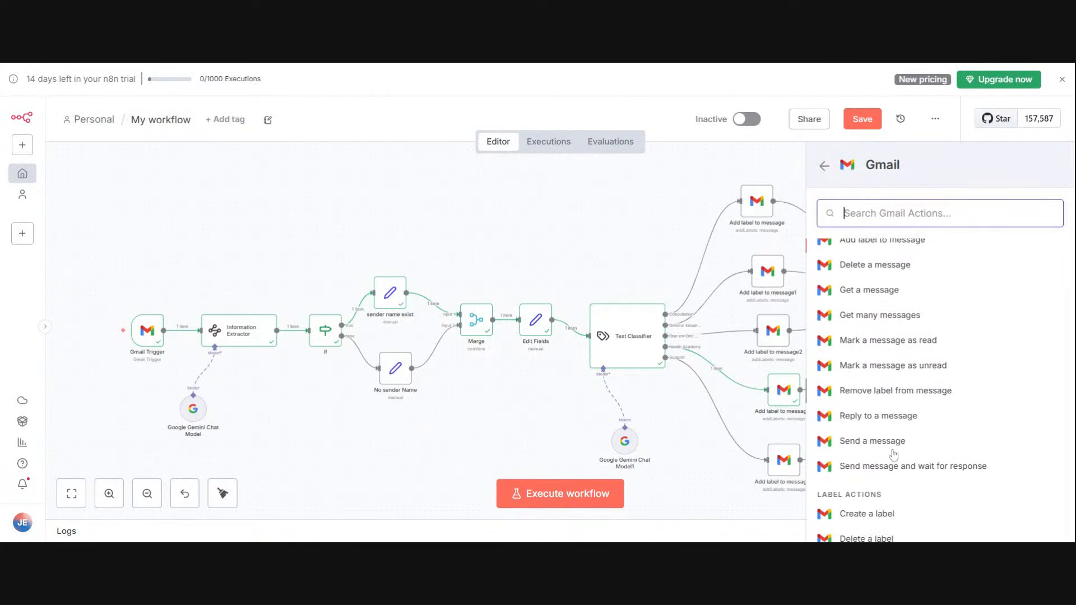
pyautogui.click(891, 446)
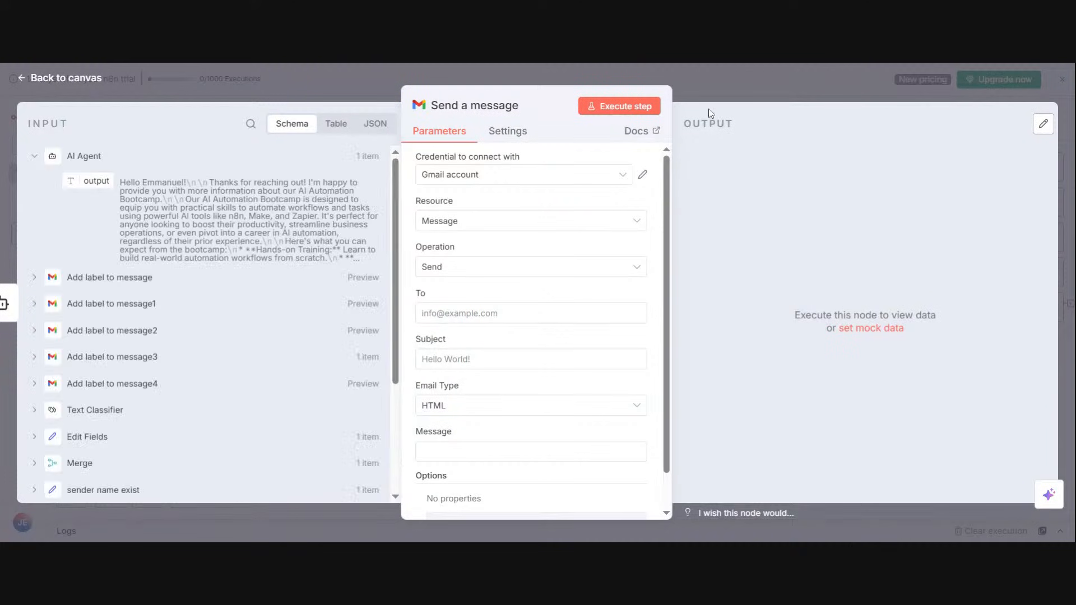
pyautogui.click(726, 75)
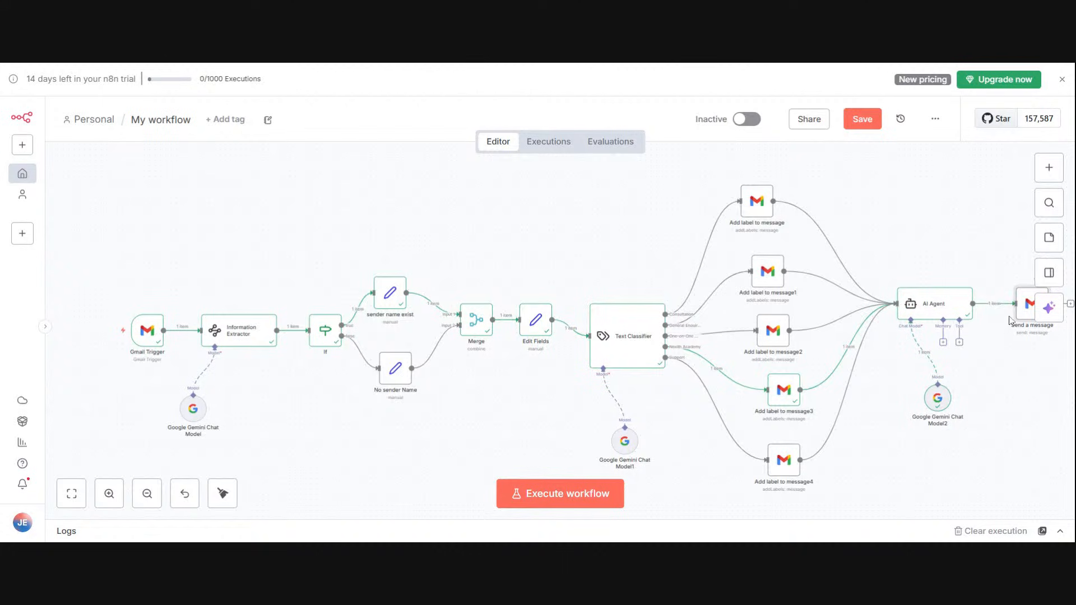
# Step: Move the AI Agent node closer to the label nodes and delete the Gmail Send a message node
pyautogui.moveTo(945, 303); pyautogui.dragTo(924, 303)
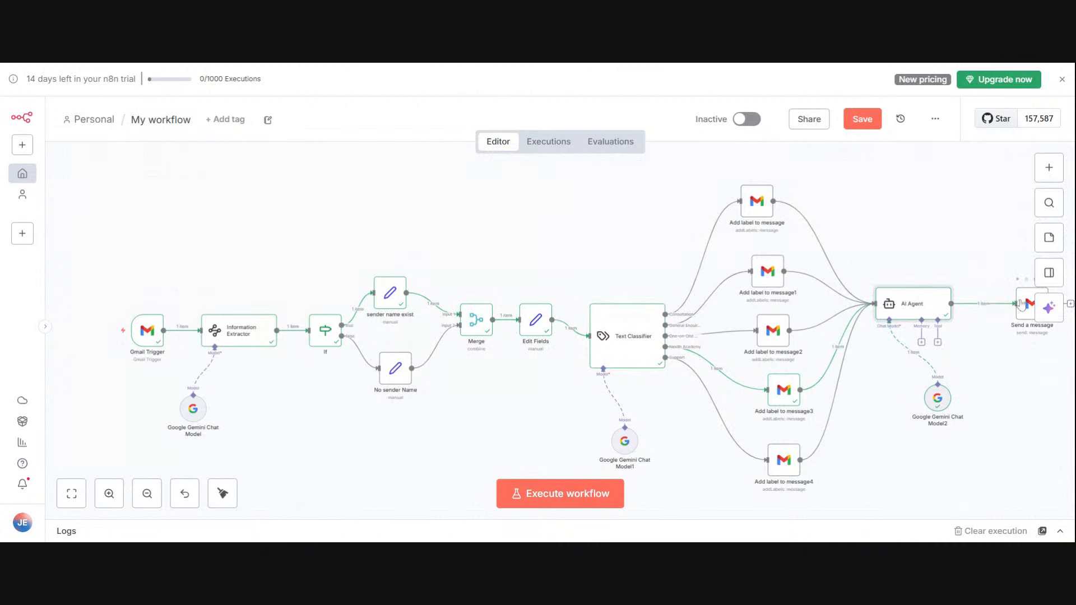
pyautogui.moveTo(1006, 381); pyautogui.dragTo(922, 383)
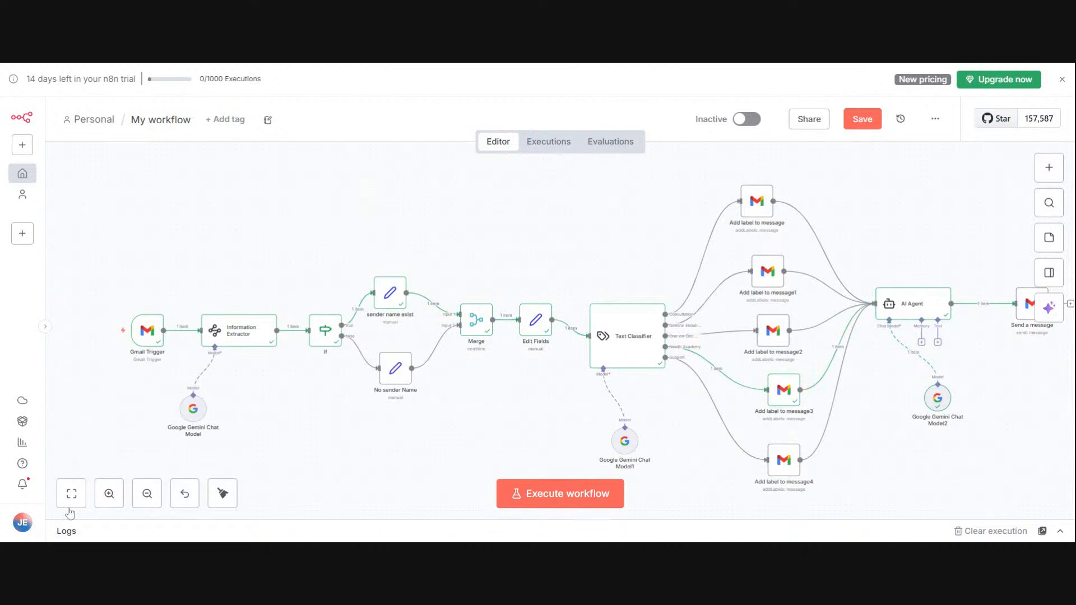
pyautogui.click(70, 506)
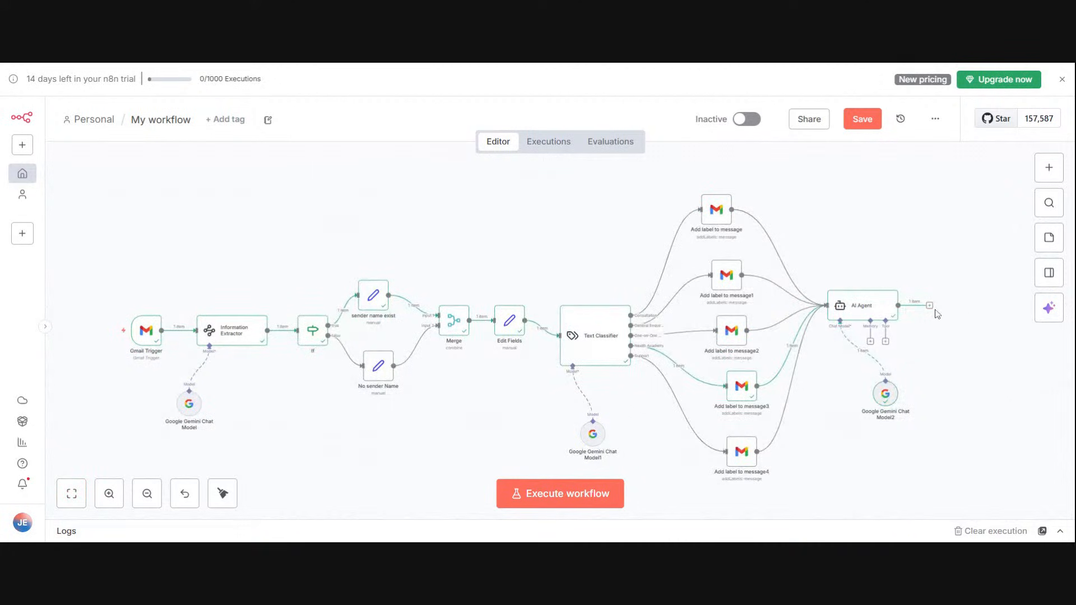
# Step: Add a Gmail Reply to a message node after the AI Agent
pyautogui.click(930, 307)
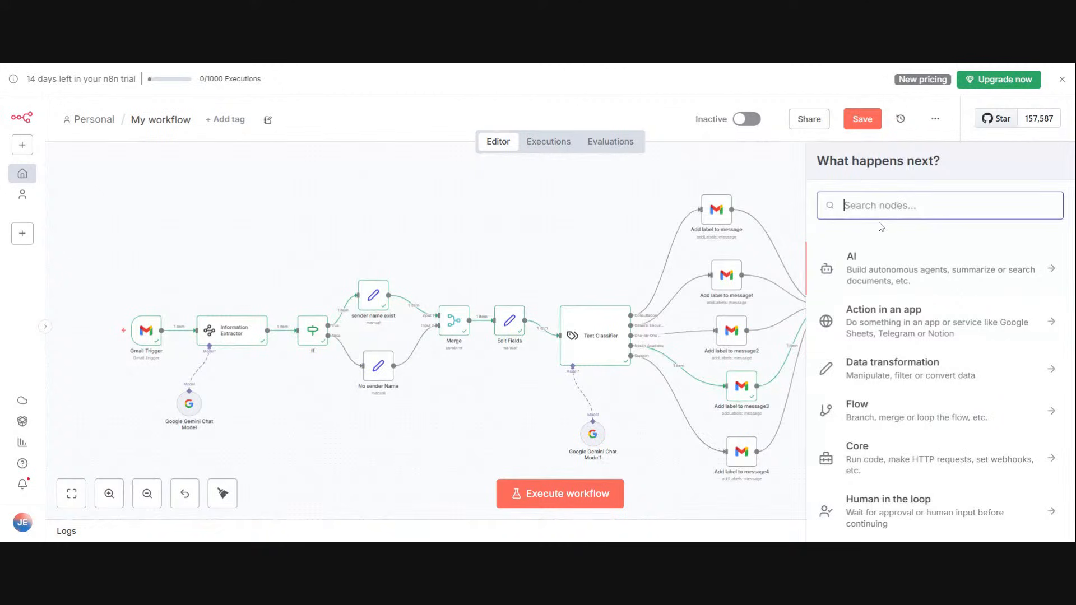
pyautogui.write('gm')
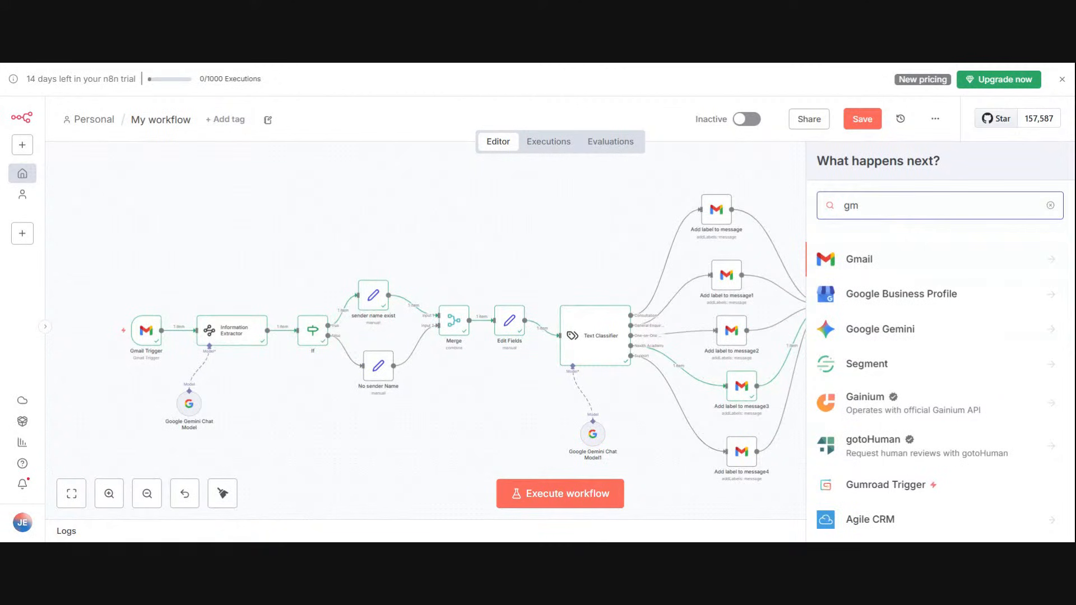
pyautogui.click(898, 257)
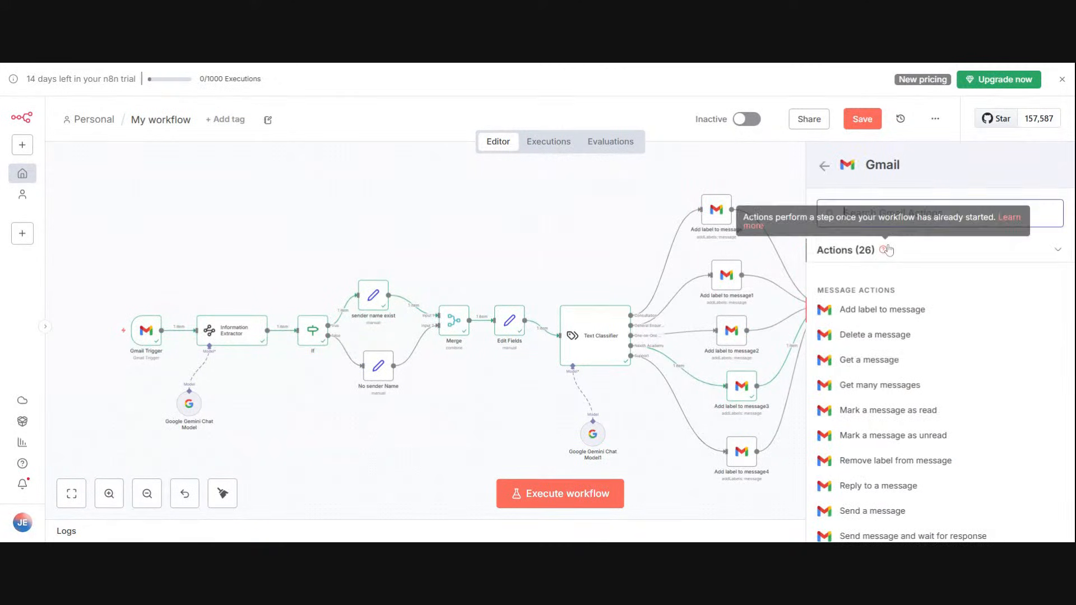
pyautogui.click(880, 488)
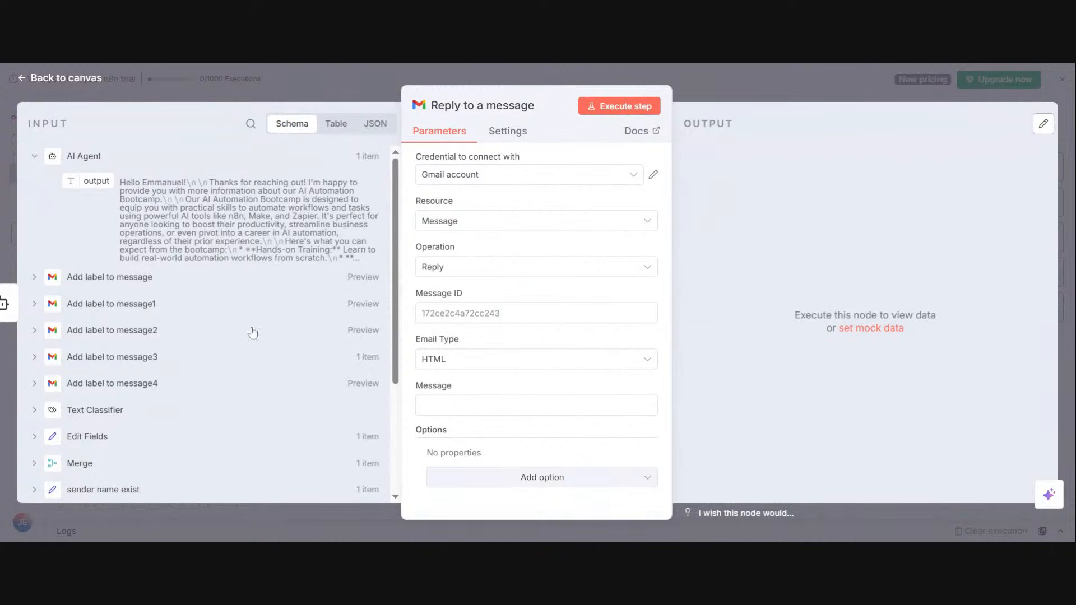
# Step: Map the id field from Edit Fields into the reply node's Message ID
pyautogui.moveTo(394, 338); pyautogui.dragTo(393, 390)
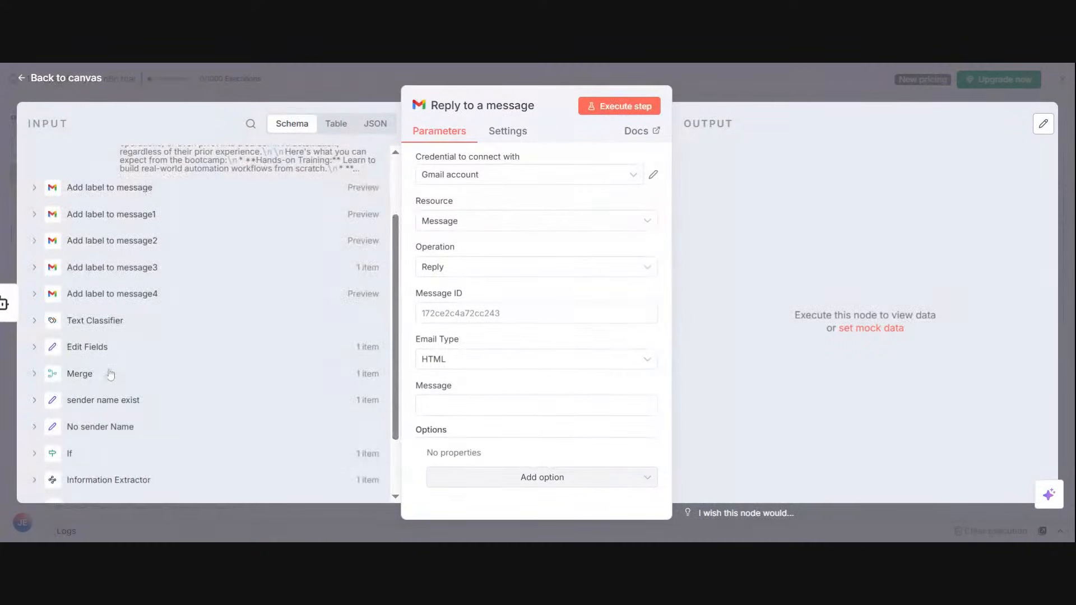
pyautogui.click(34, 347)
pyautogui.moveTo(82, 398); pyautogui.dragTo(448, 313)
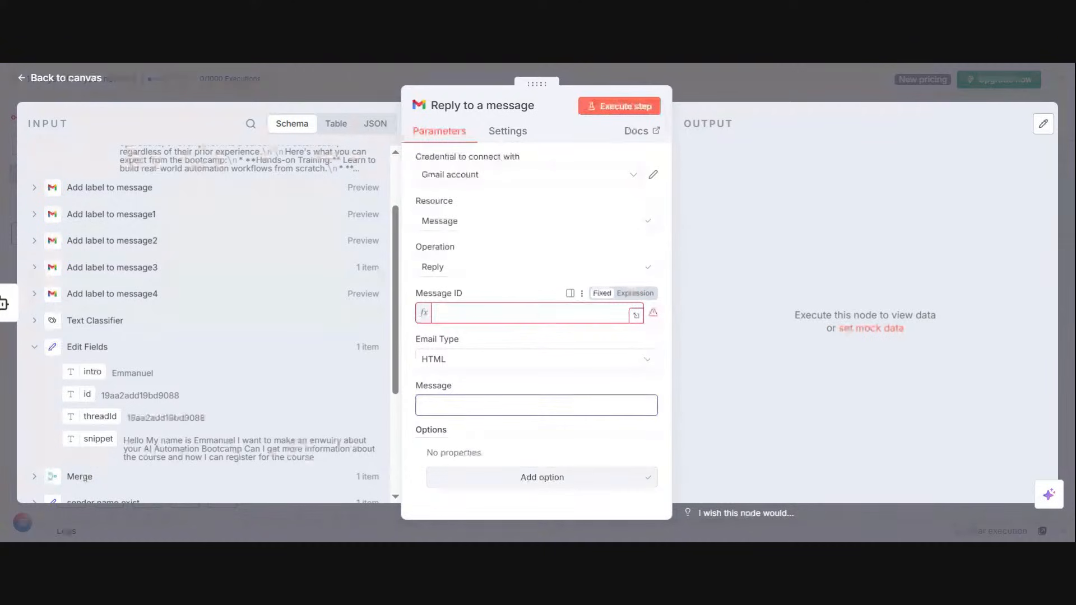
pyautogui.click(687, 375)
# Step: Set the reply's Email Type to Text and map the AI Agent's output into the Message field
pyautogui.click(529, 375)
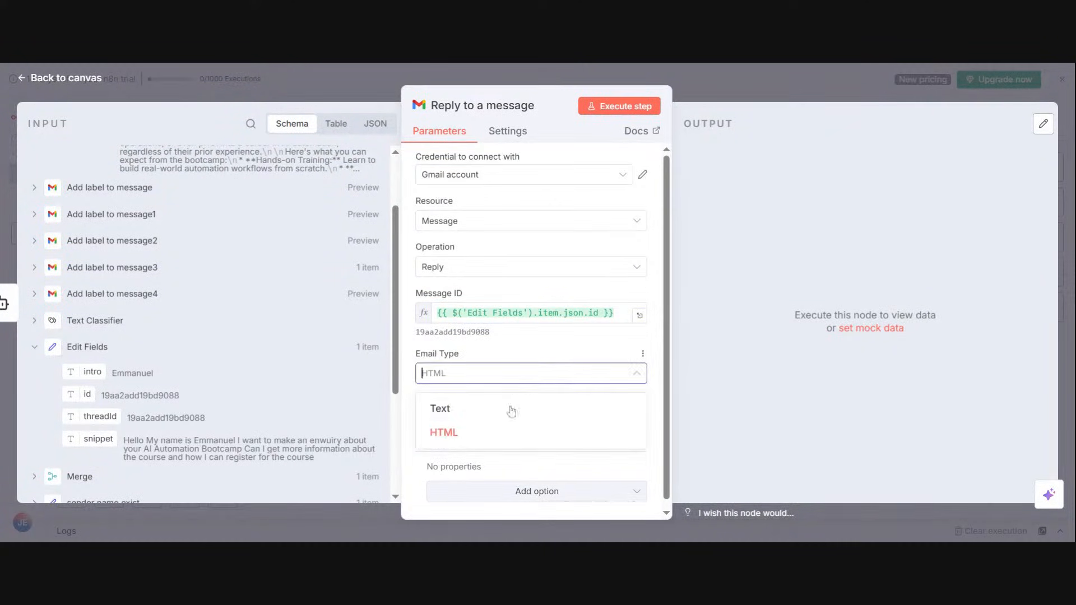
pyautogui.click(508, 413)
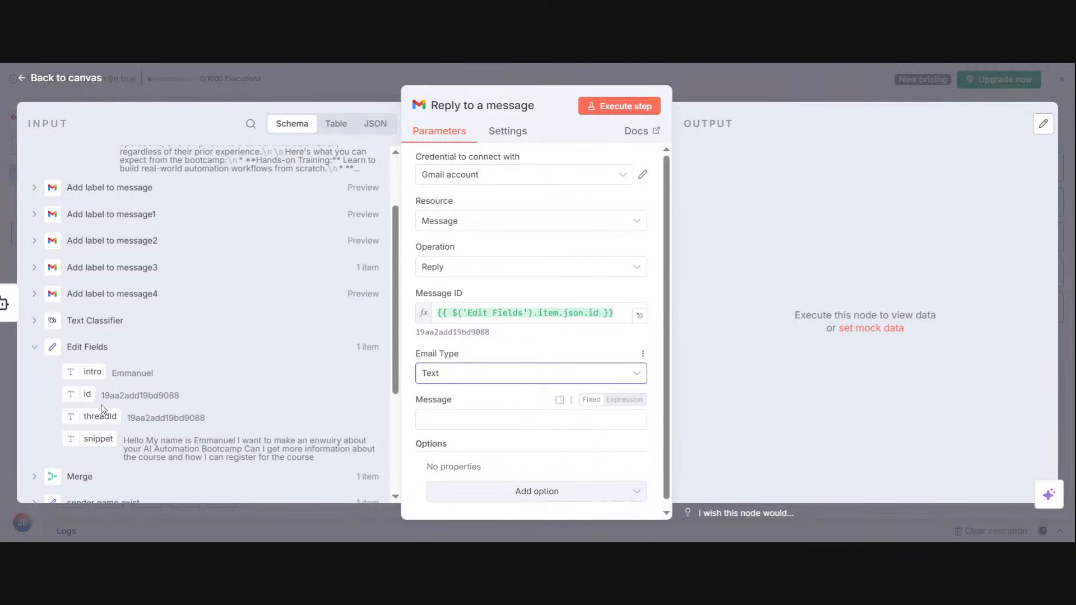
pyautogui.scroll(3, 395, 277)
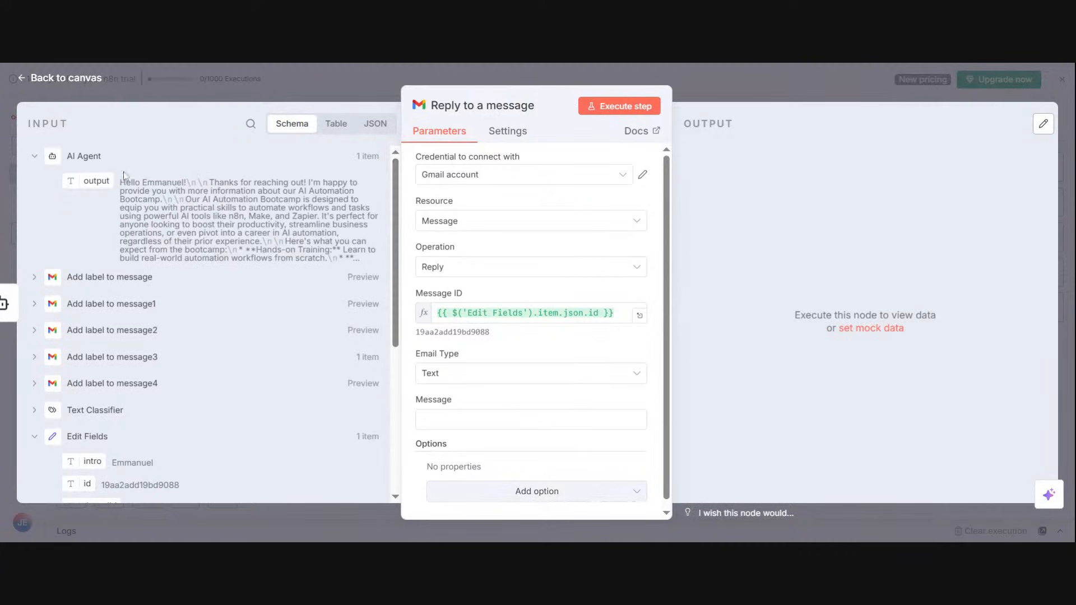
pyautogui.moveTo(96, 180); pyautogui.dragTo(460, 419)
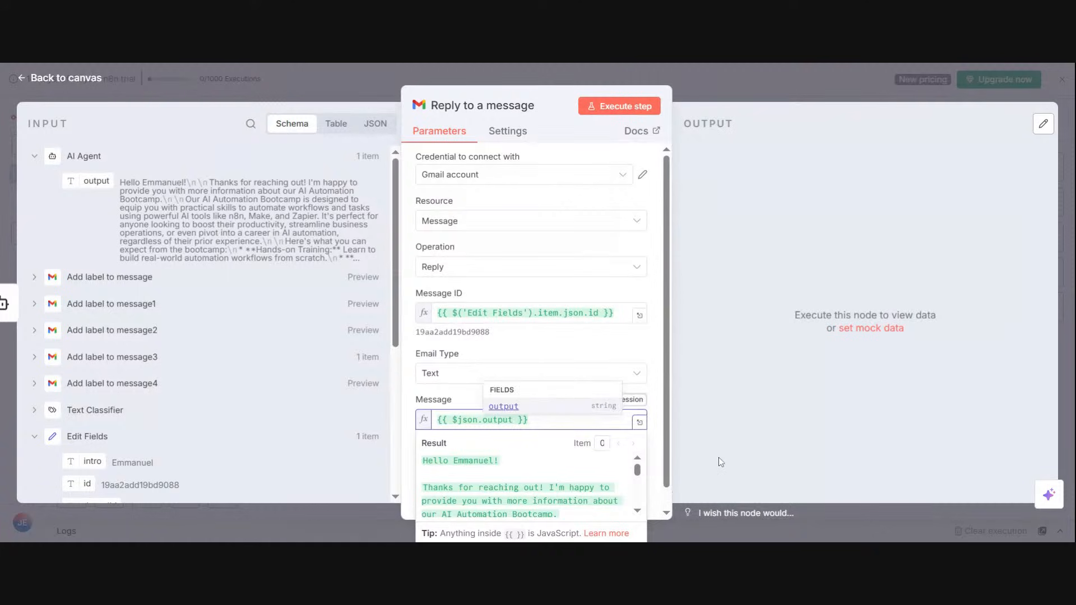
pyautogui.click(652, 464)
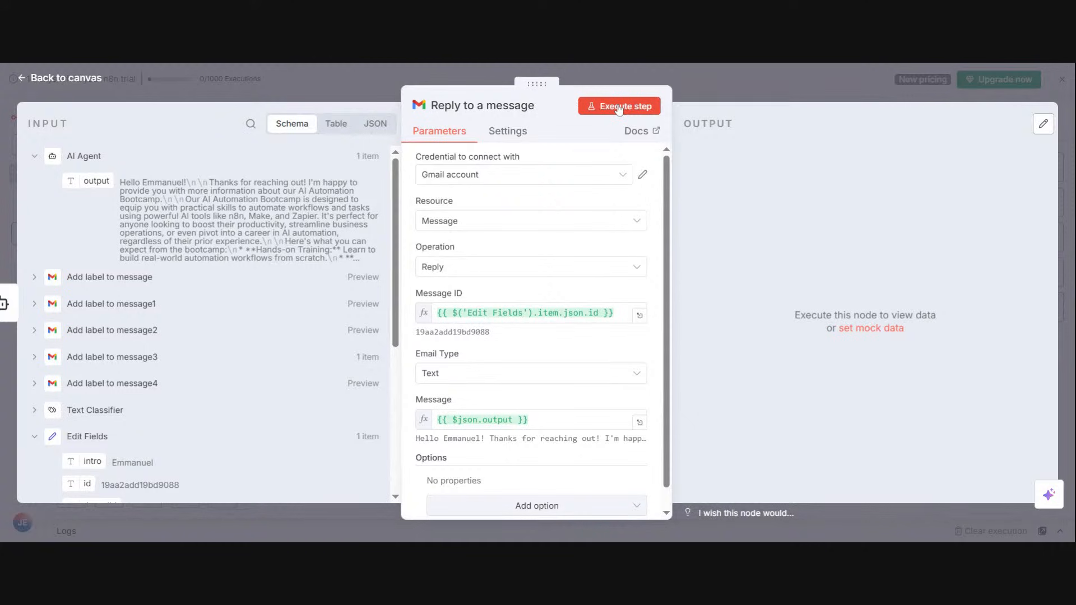
# Step: Execute the Reply to a message step and return to the canvas
pyautogui.moveTo(666, 237); pyautogui.dragTo(666, 261)
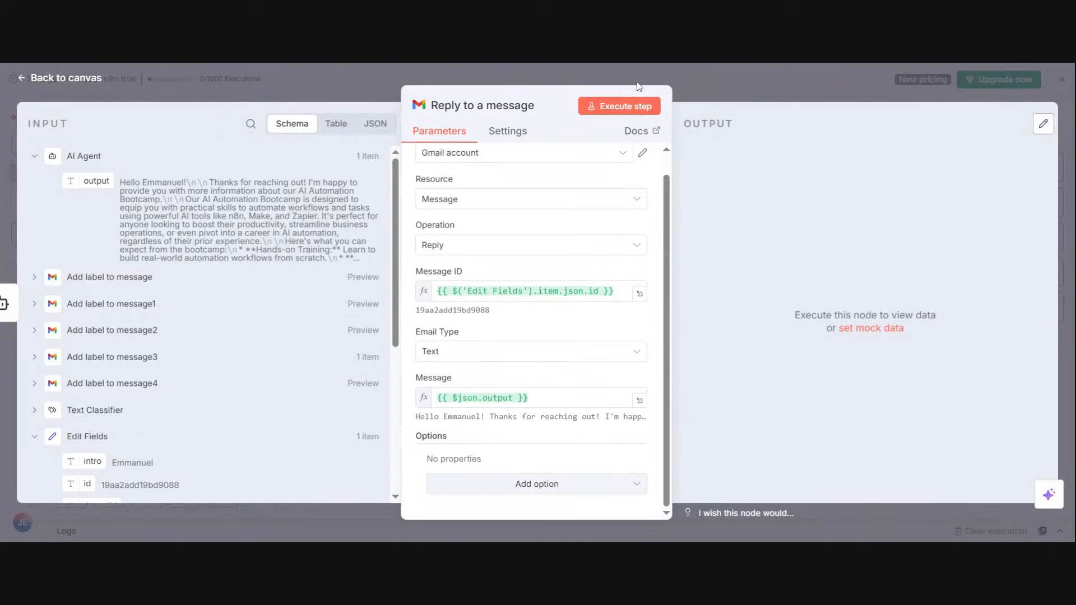
pyautogui.click(635, 99)
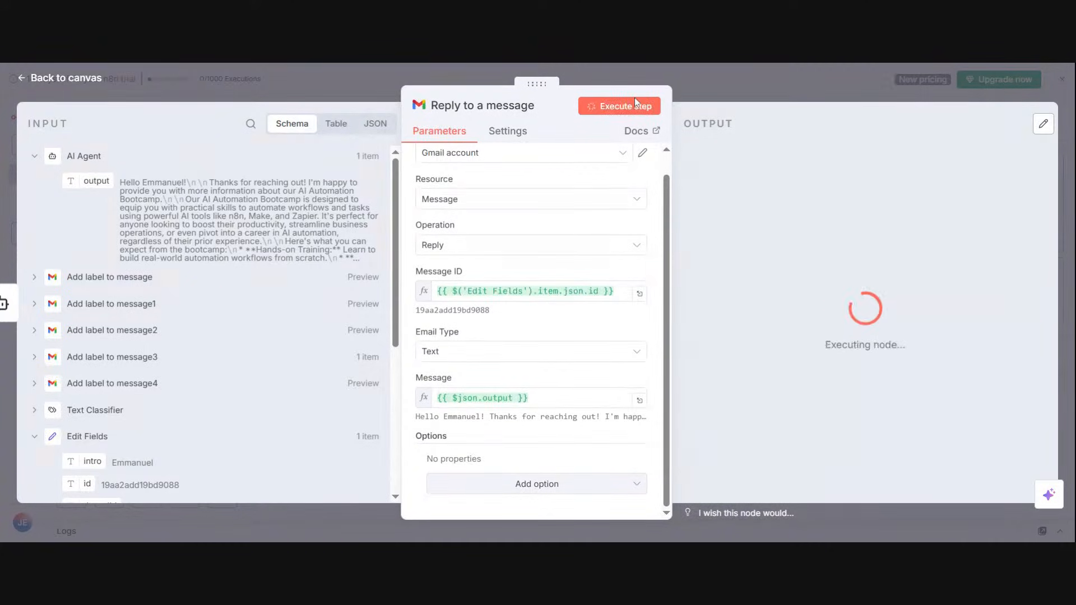
pyautogui.click(820, 68)
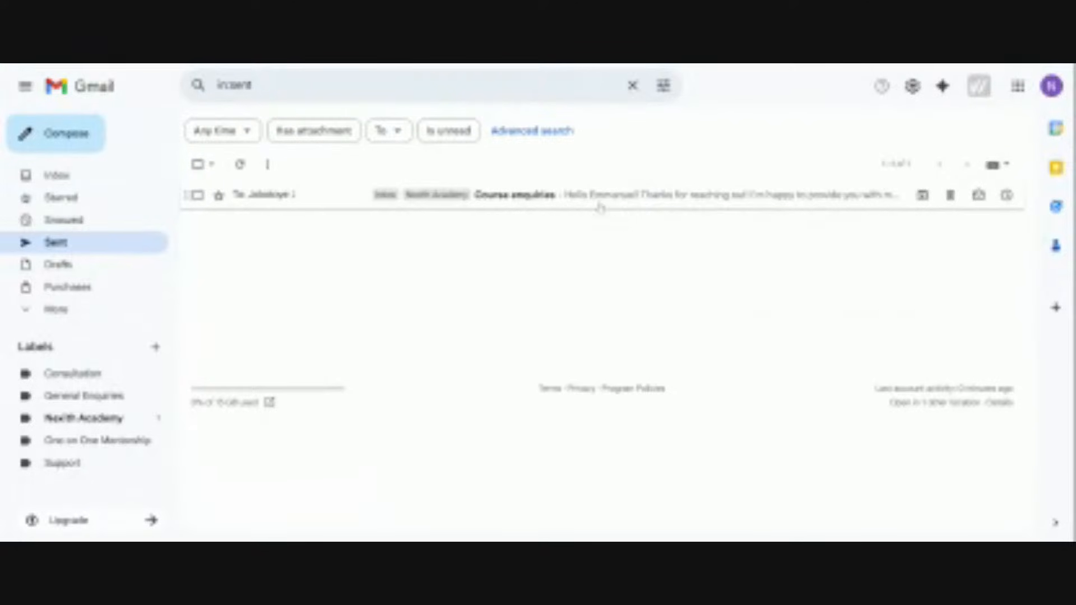
# Step: Open the Course enquiries conversation in Gmail's sent mail and read through the automated reply
pyautogui.click(599, 201)
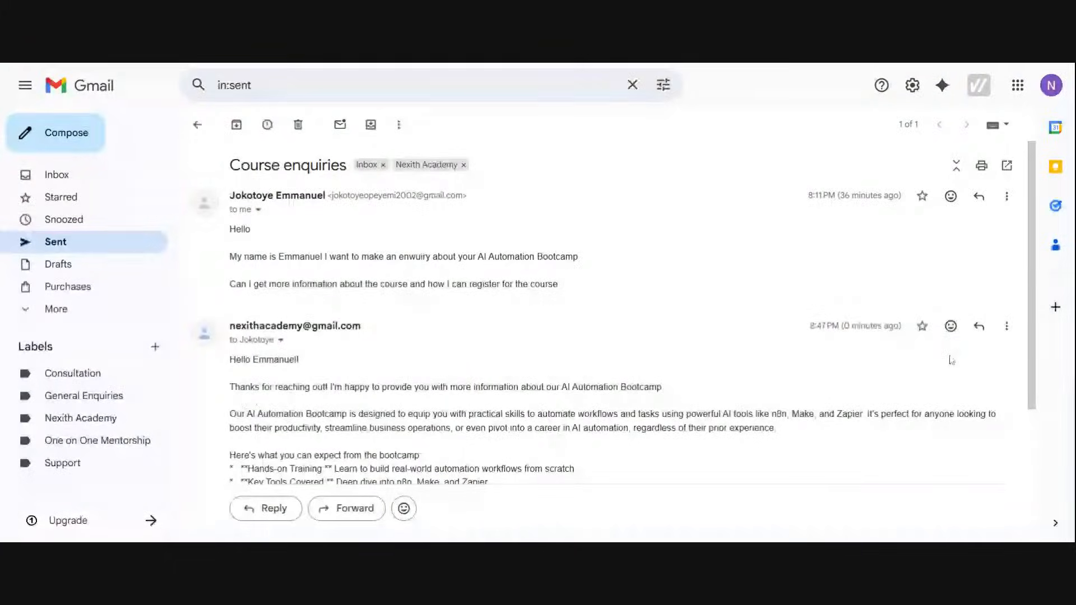
pyautogui.scroll(-1, 1026, 313)
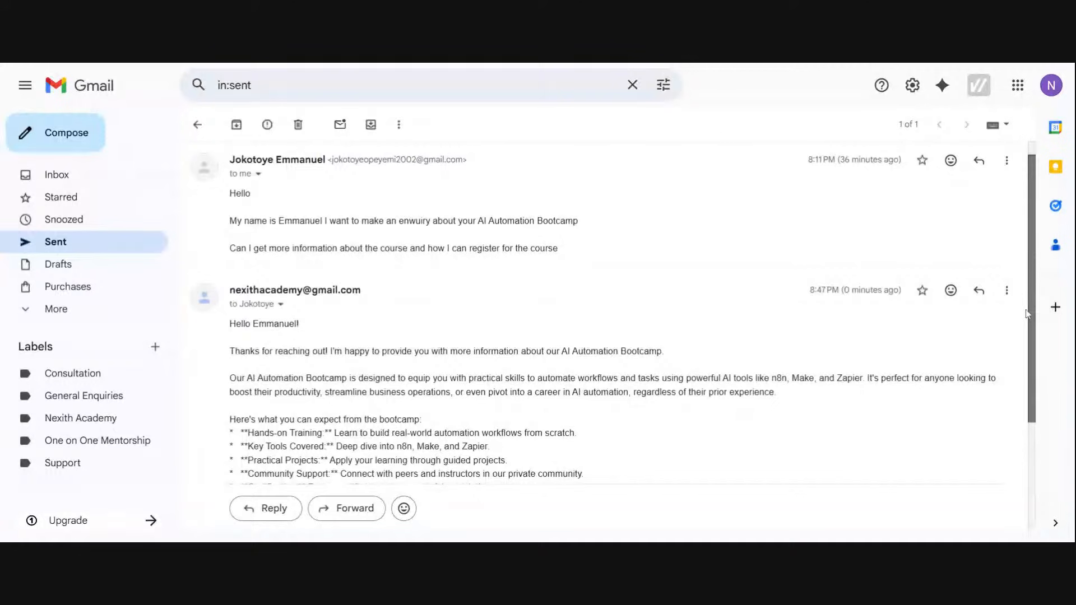
pyautogui.scroll(-2, 1027, 314)
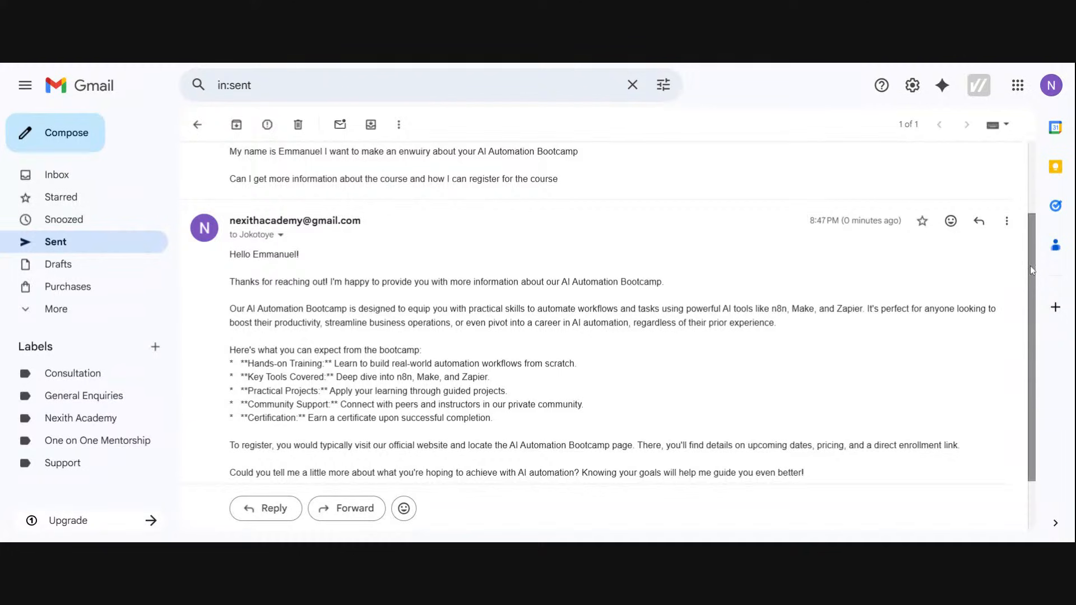
pyautogui.scroll(-2, 1032, 270)
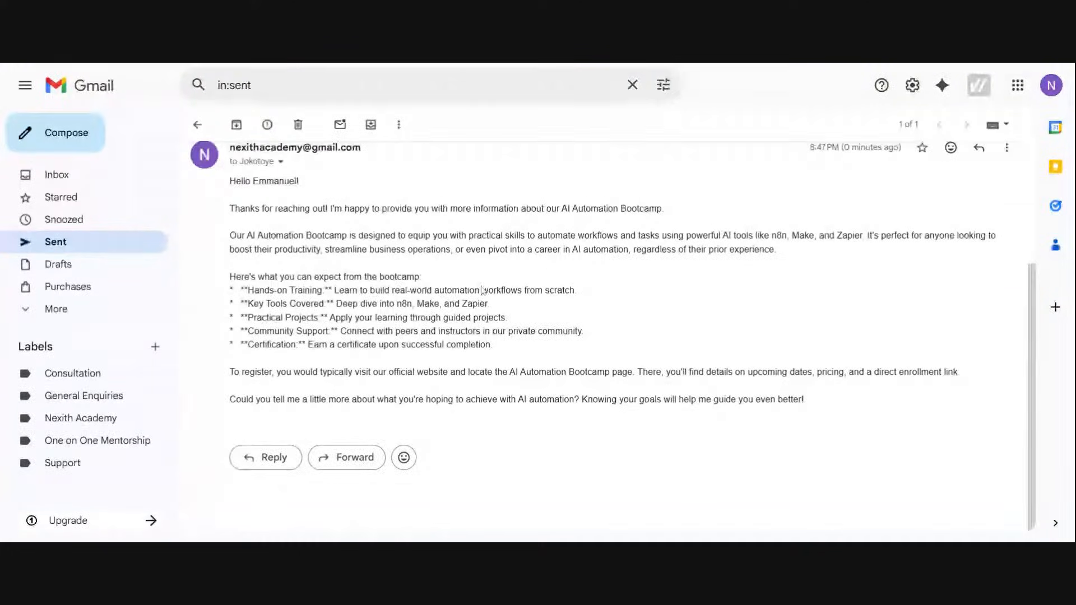
pyautogui.moveTo(1028, 337); pyautogui.dragTo(1032, 187)
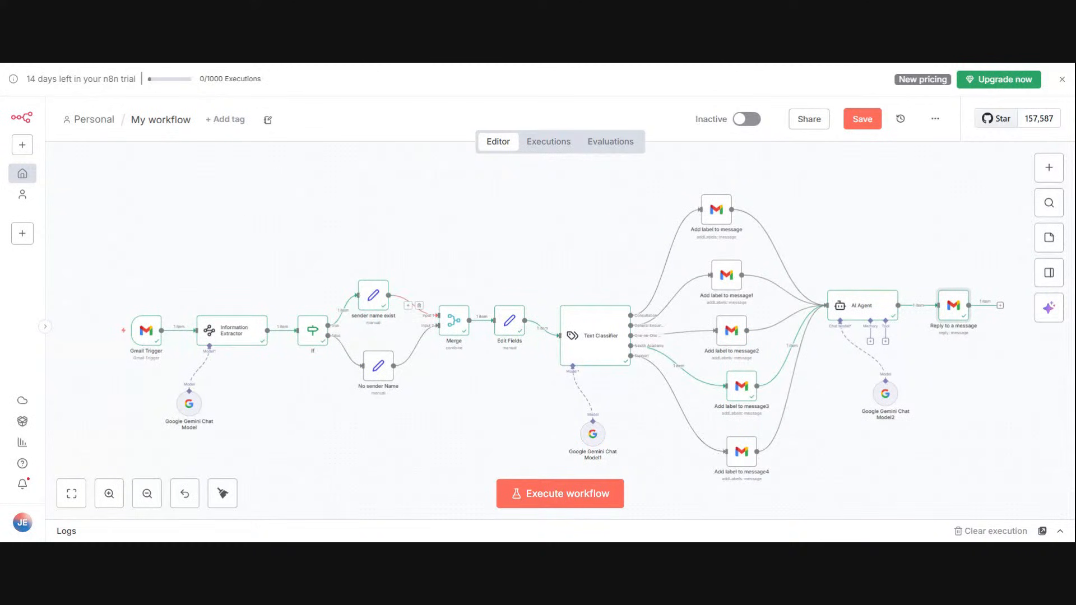
# Step: Save the workflow in n8n
pyautogui.click(862, 119)
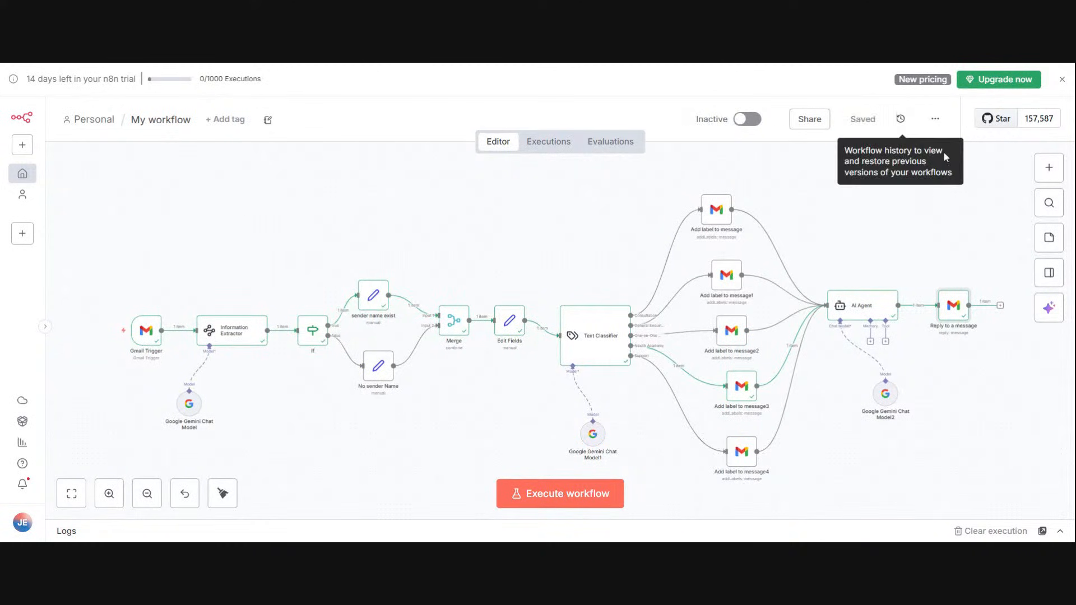